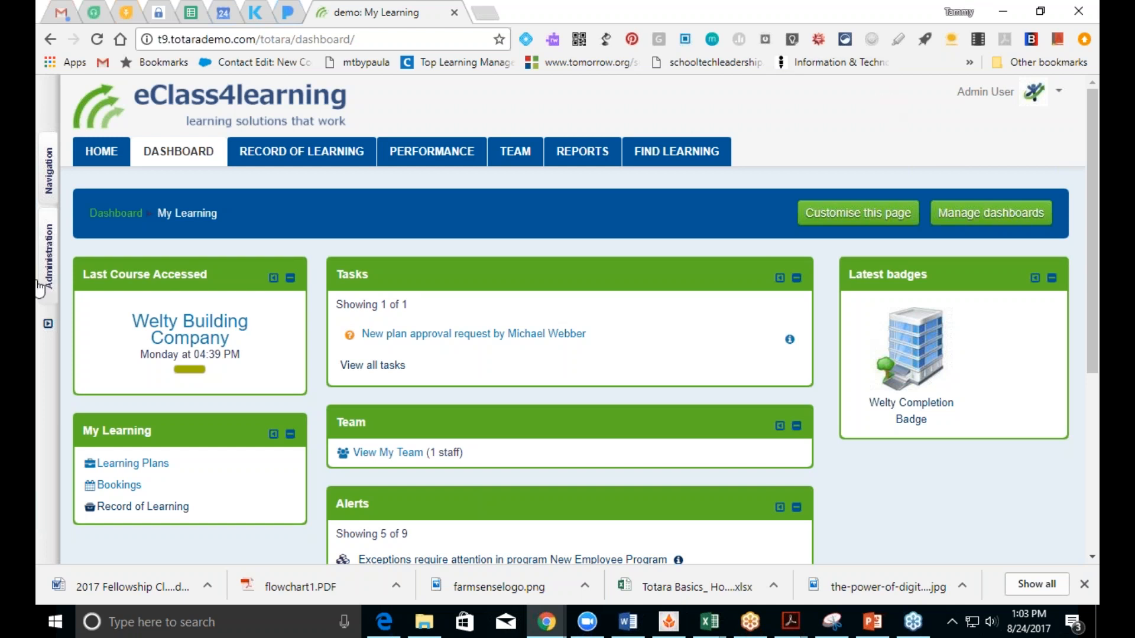
Step: Go through Site administration > Courses to the Manage courses and categories page
mouse_move(42, 273)
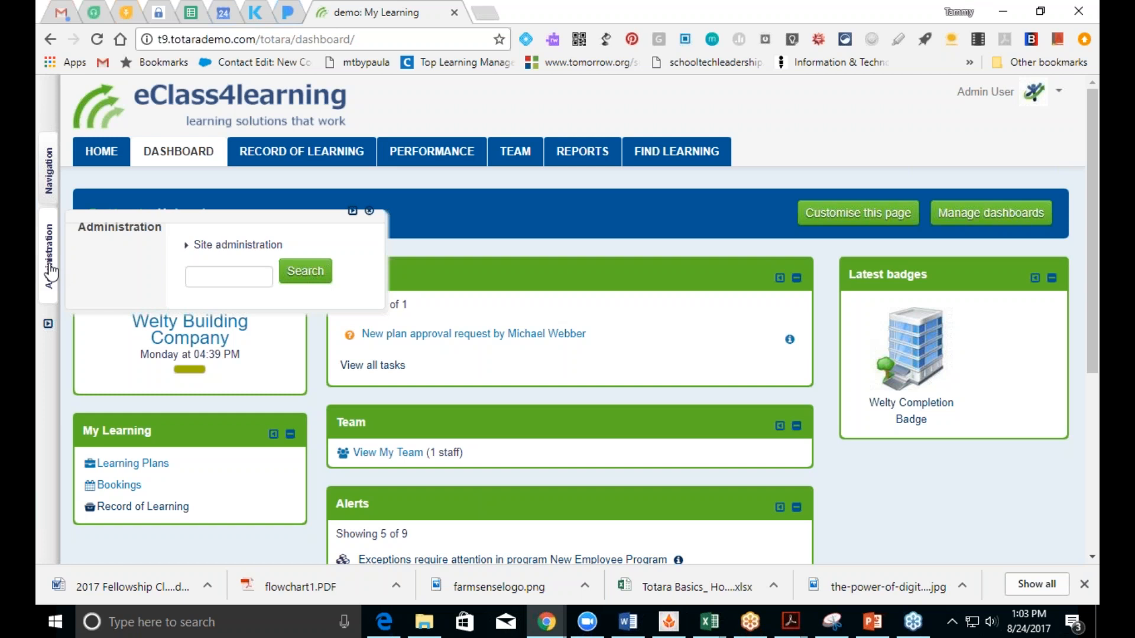
left_click(215, 249)
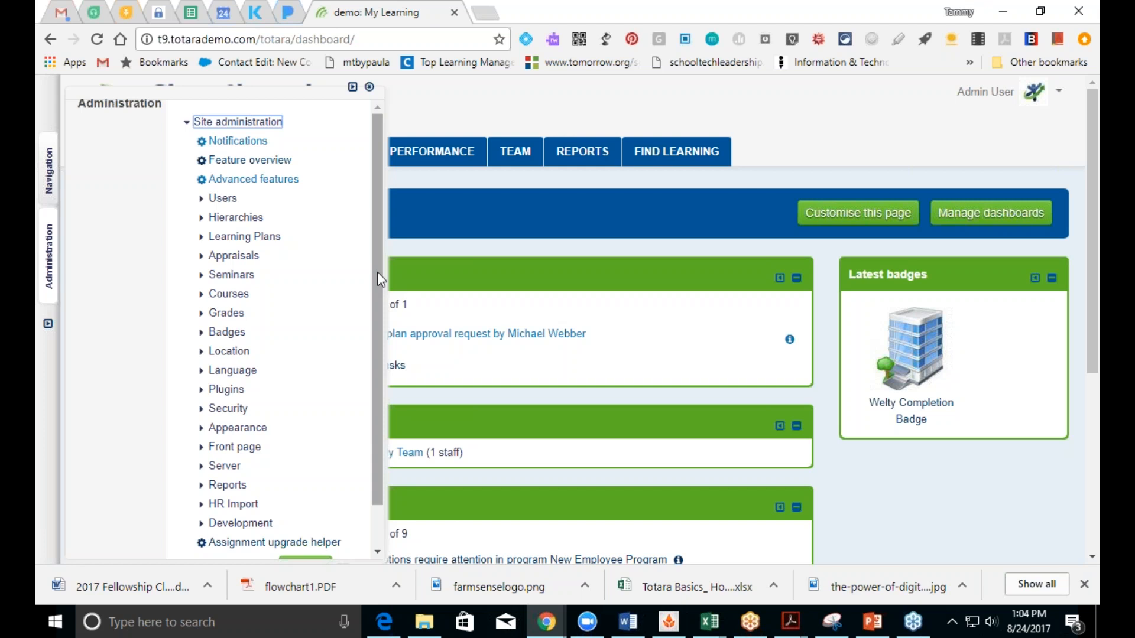
left_click(223, 296)
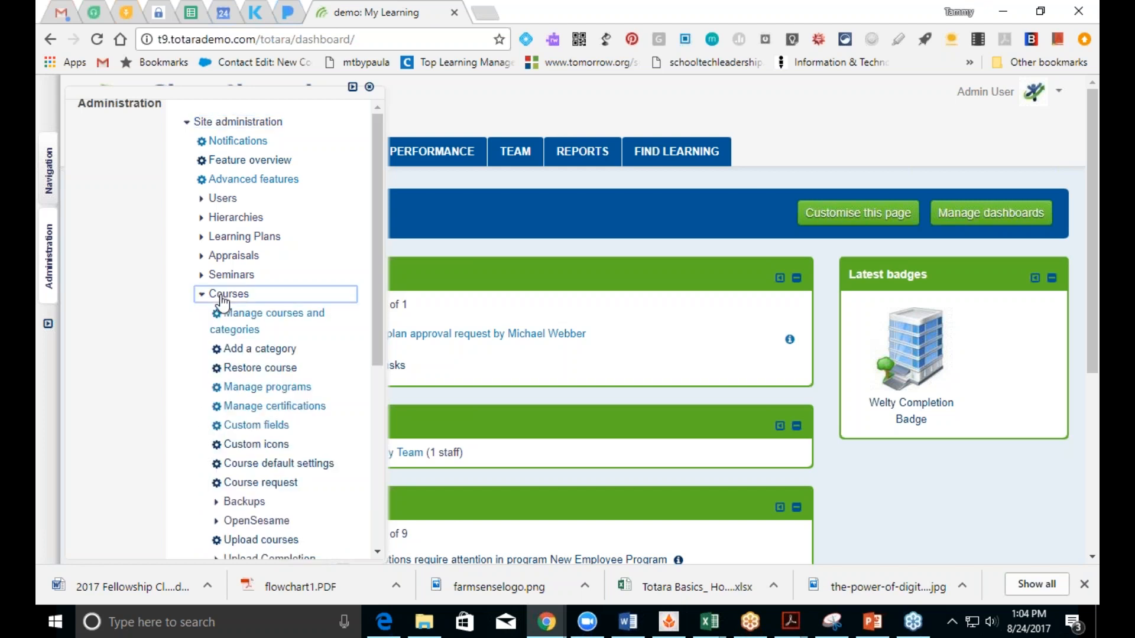
left_click(243, 322)
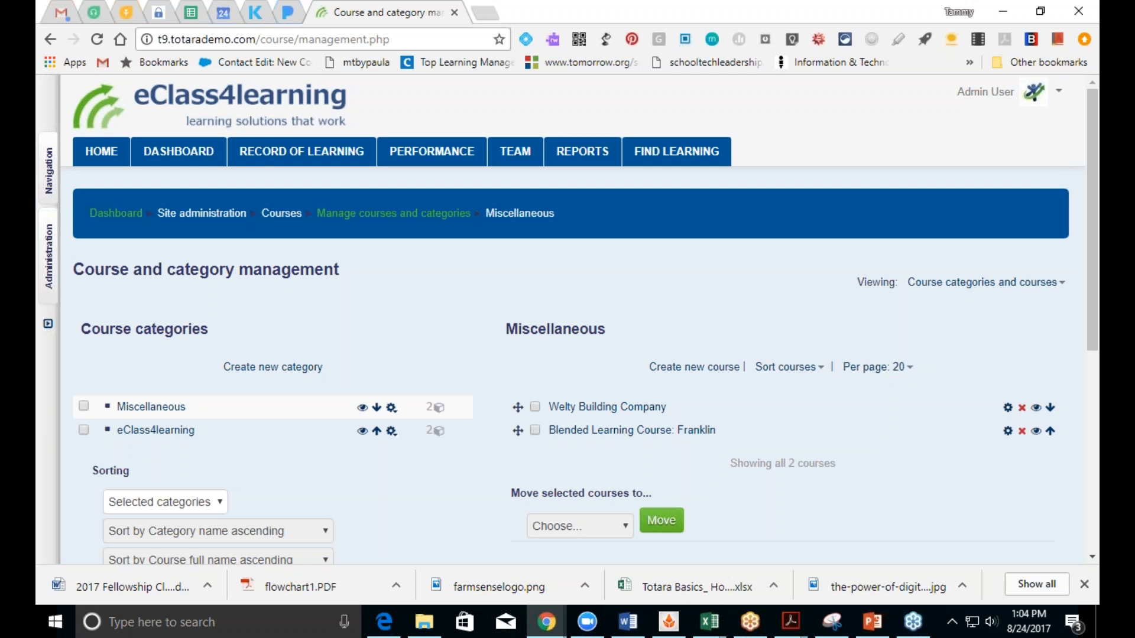
Step: Browse the eClass4learning courses, then return to Miscellaneous and tick its checkbox
left_click(148, 432)
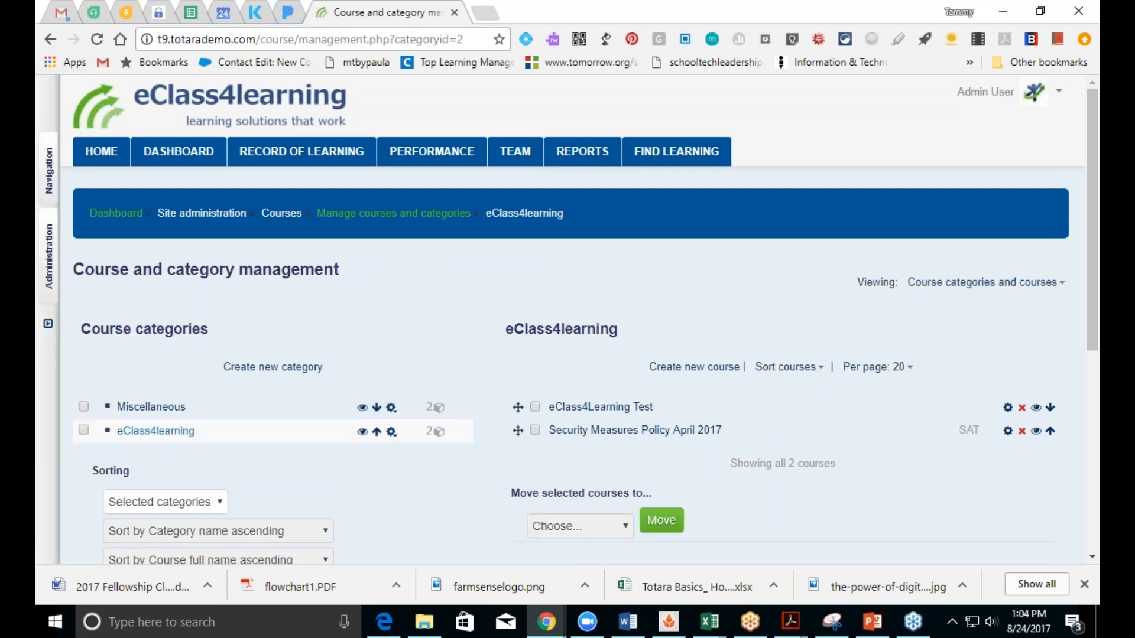
left_click(155, 410)
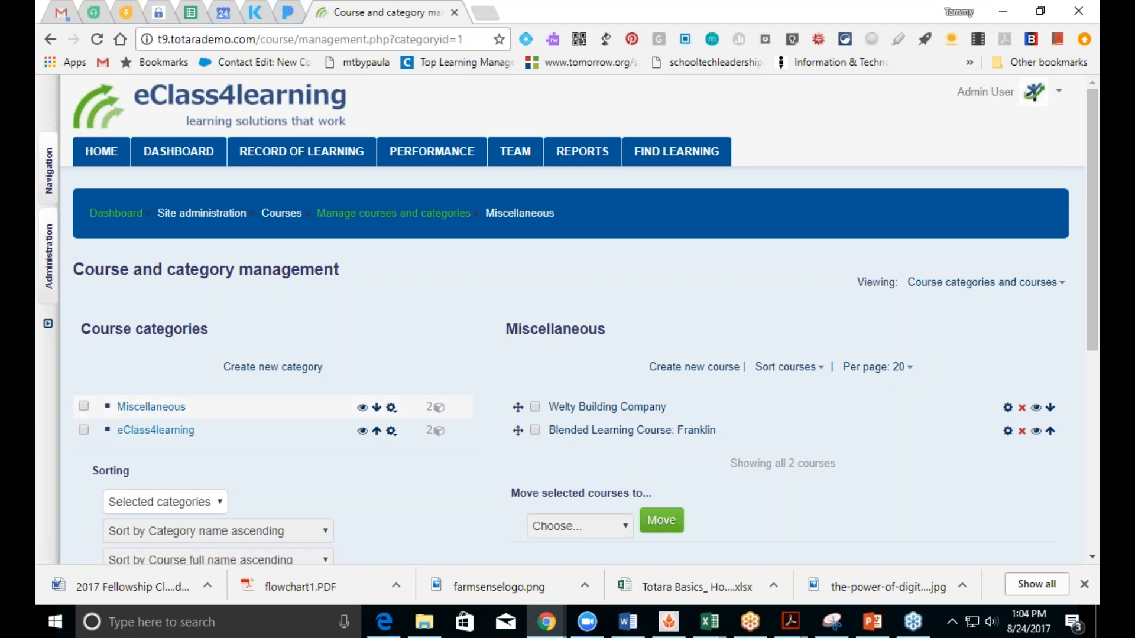
left_click(84, 407)
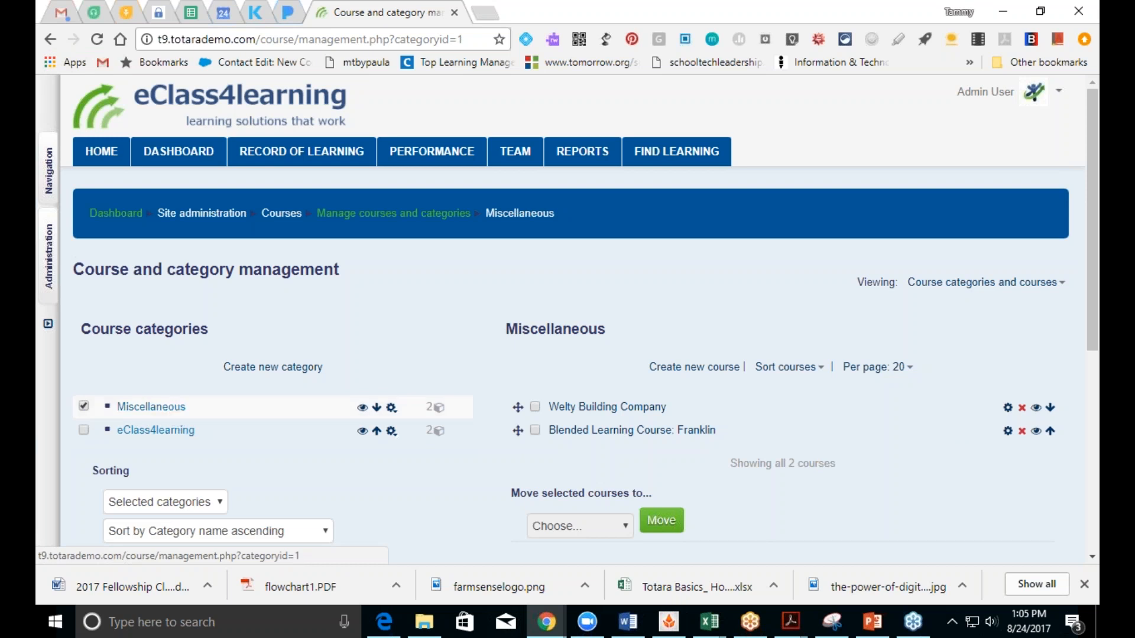
Step: Start a new category form, keeping Miscellaneous as the parent category
left_click(266, 369)
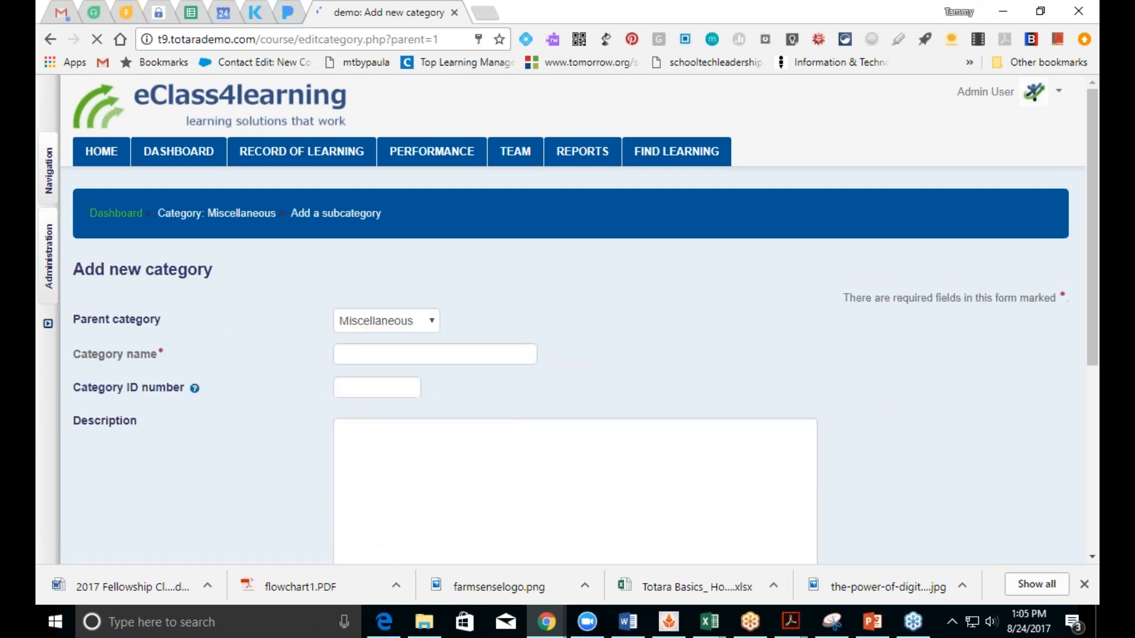
left_click(402, 326)
left_click(403, 327)
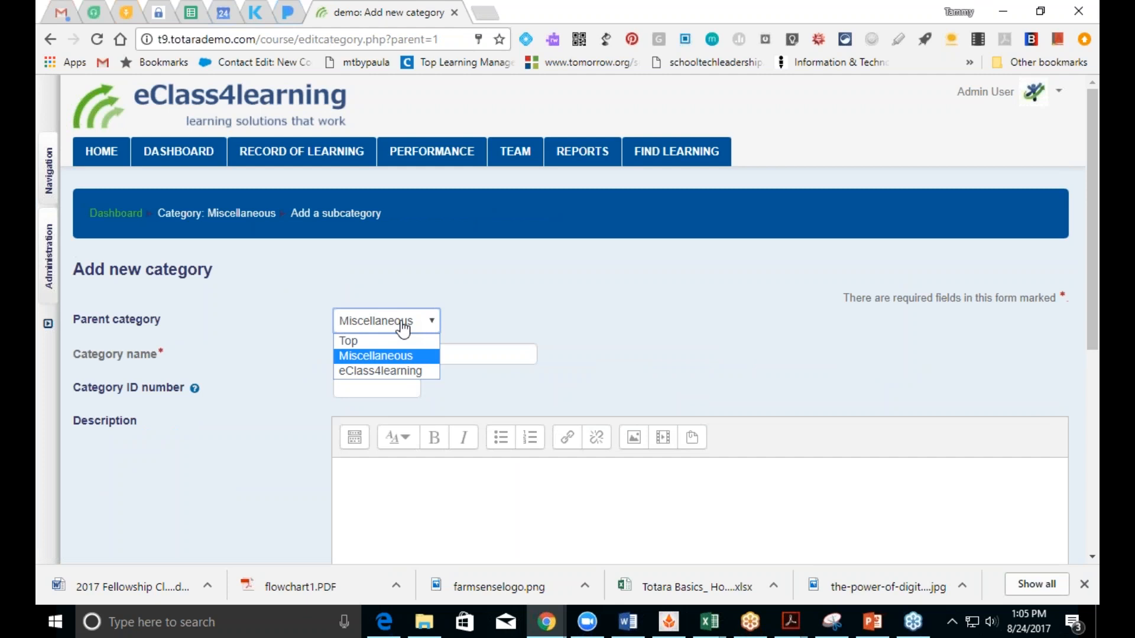
left_click(503, 356)
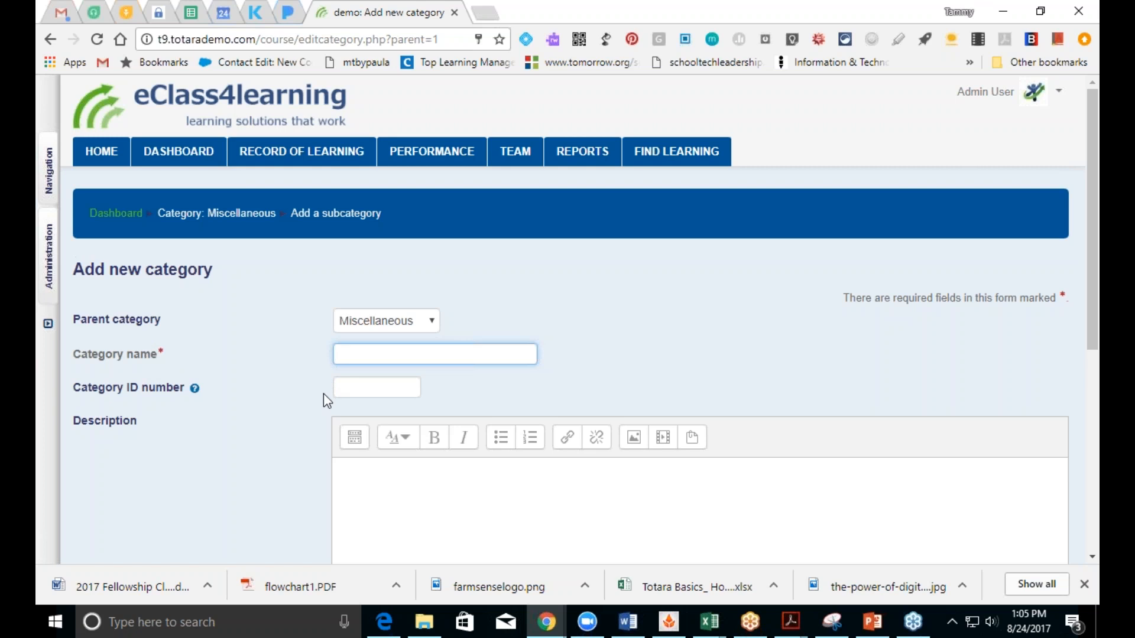
Step: Read the Category ID number help, dismiss it, and scroll down the form
left_click(195, 389)
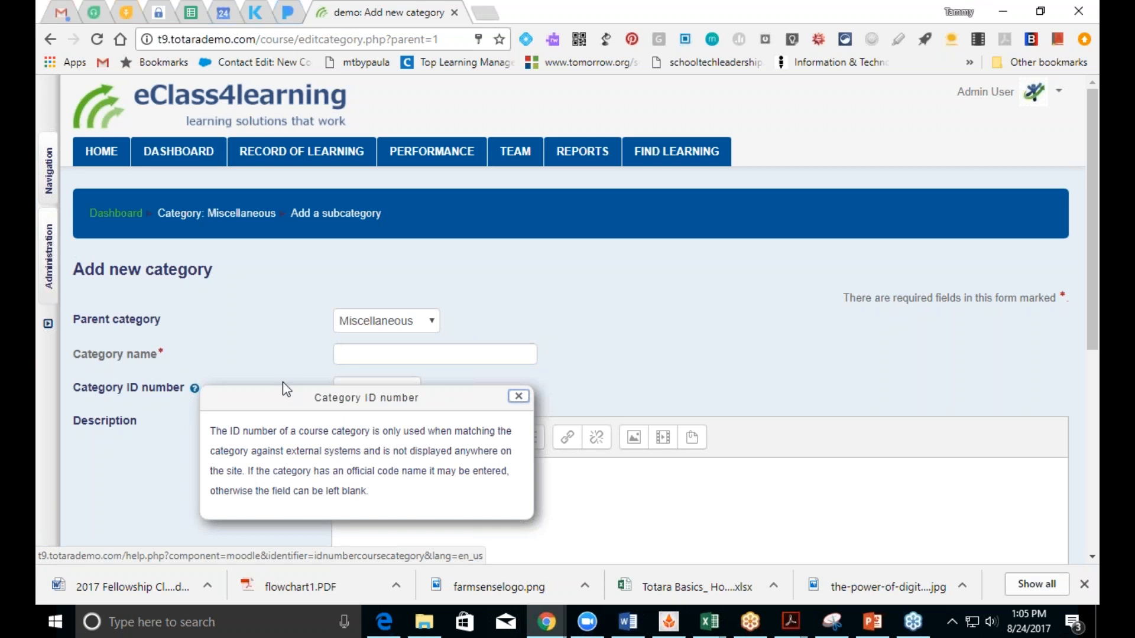
left_click(518, 396)
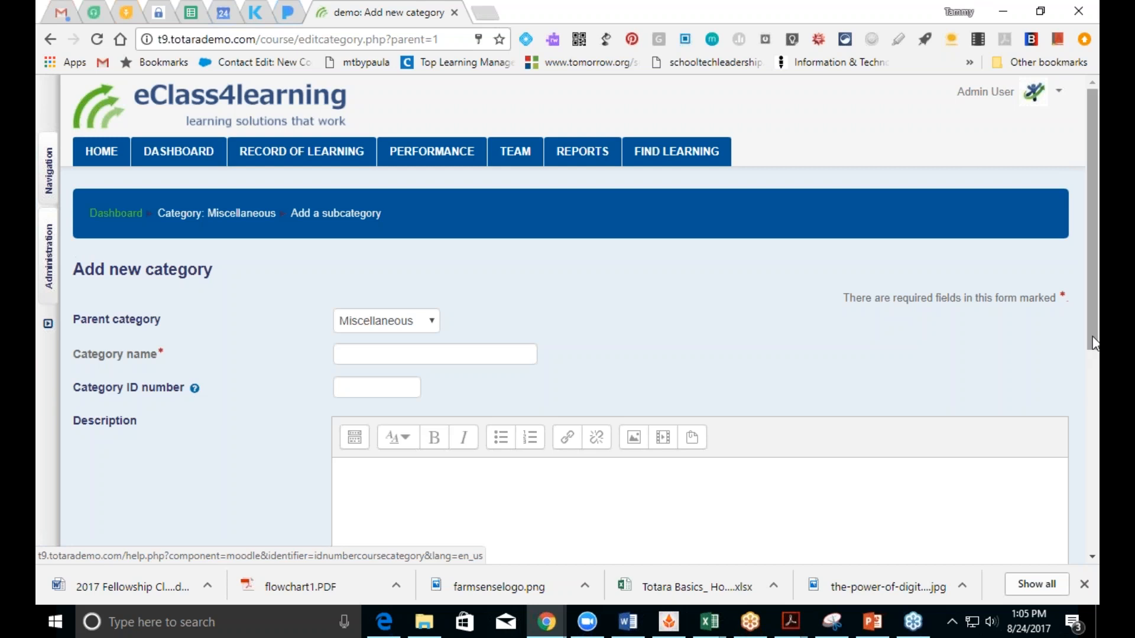
left_click_drag(1095, 341, 1094, 485)
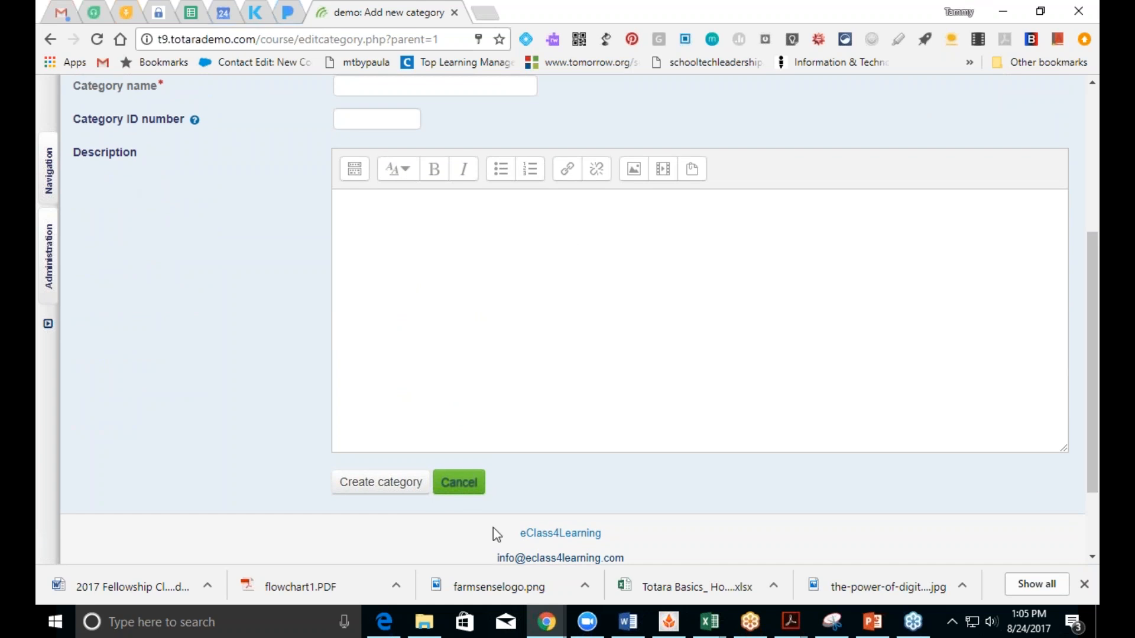
Step: Cancel the new category and begin a new course in Miscellaneous
left_click(467, 484)
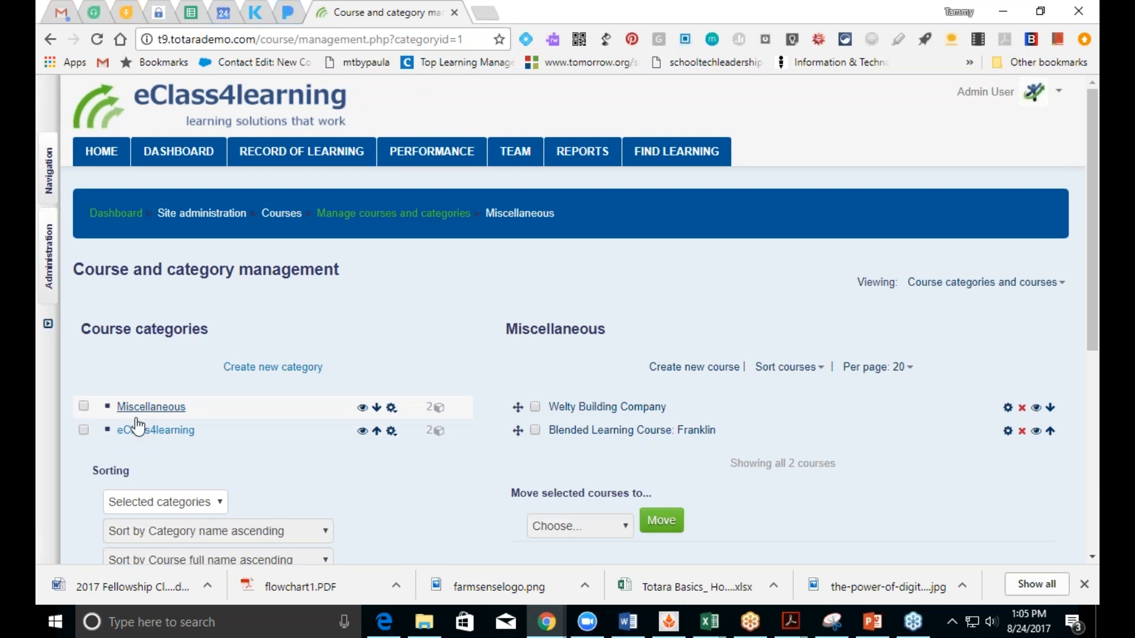
left_click(83, 407)
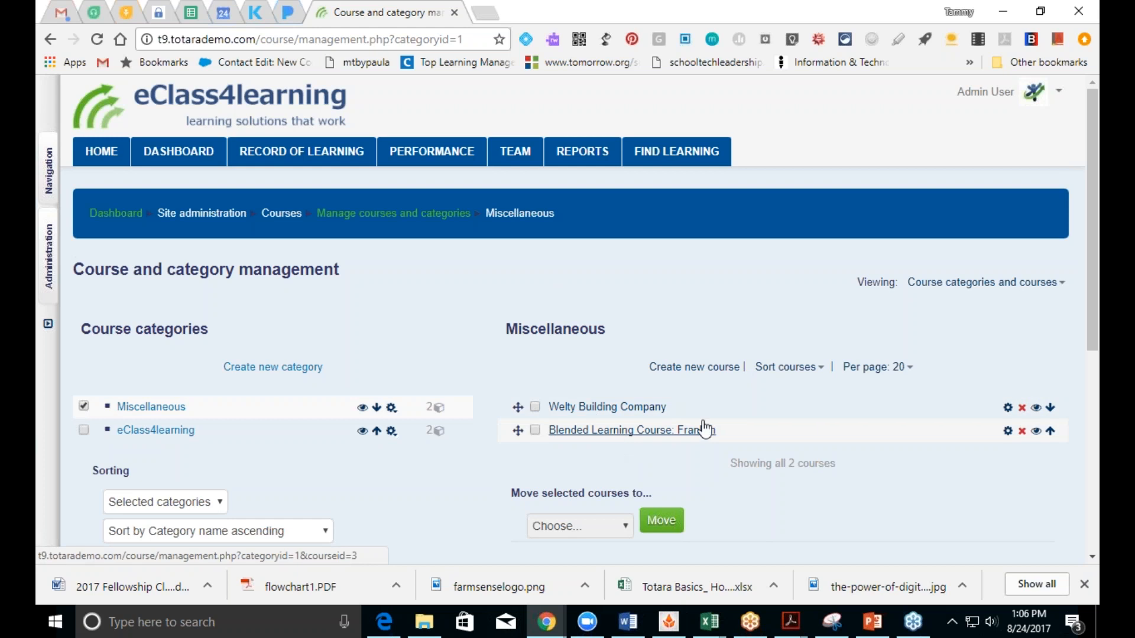
left_click(714, 379)
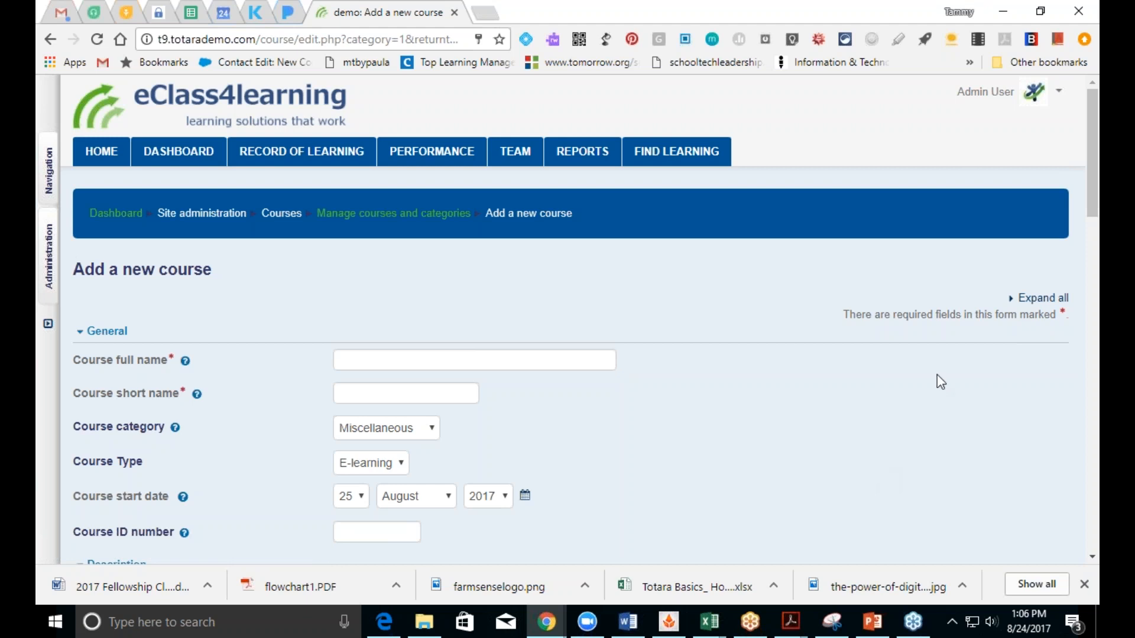
Step: Expand all form sections and enter 'Practice Course' as both full and short name
left_click(1032, 301)
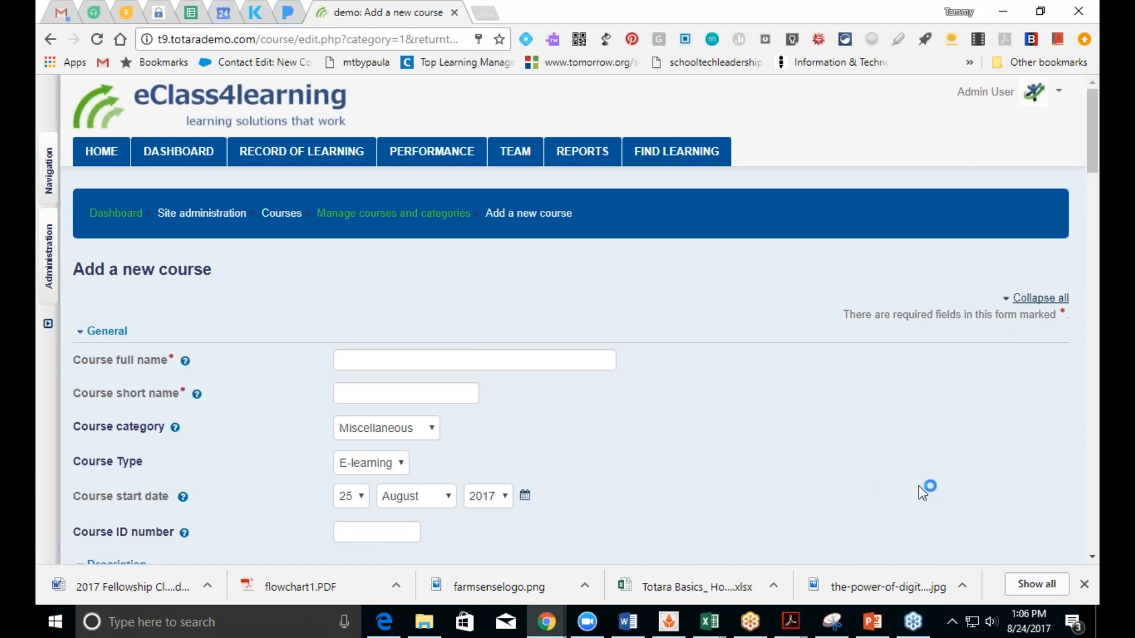
left_click(400, 363)
type("P")
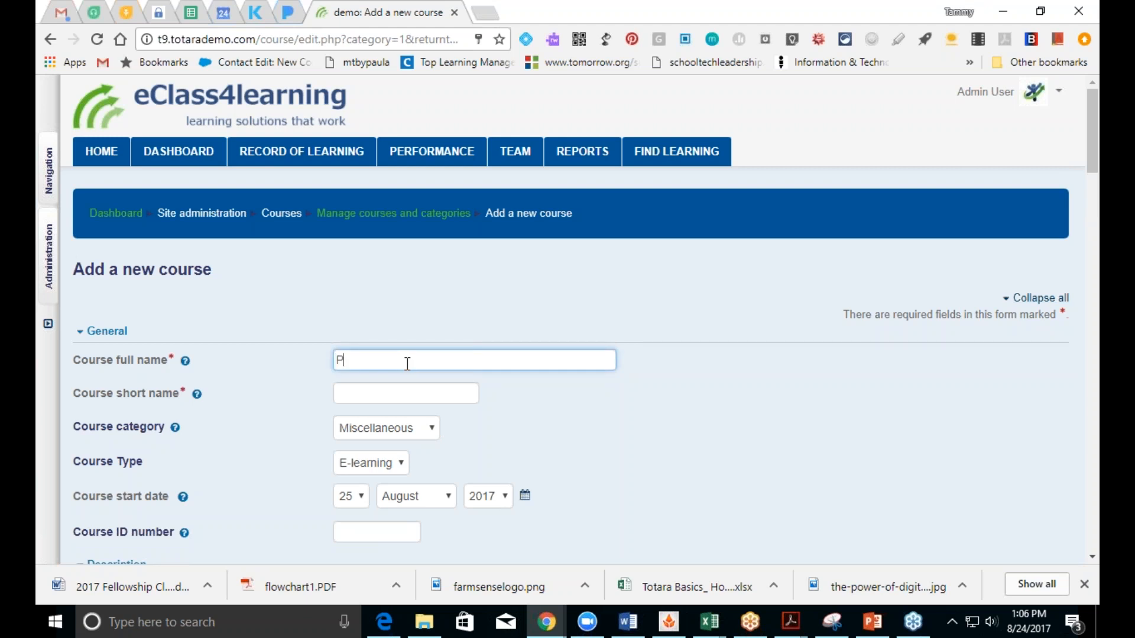
type("ractice Course")
left_click(425, 397)
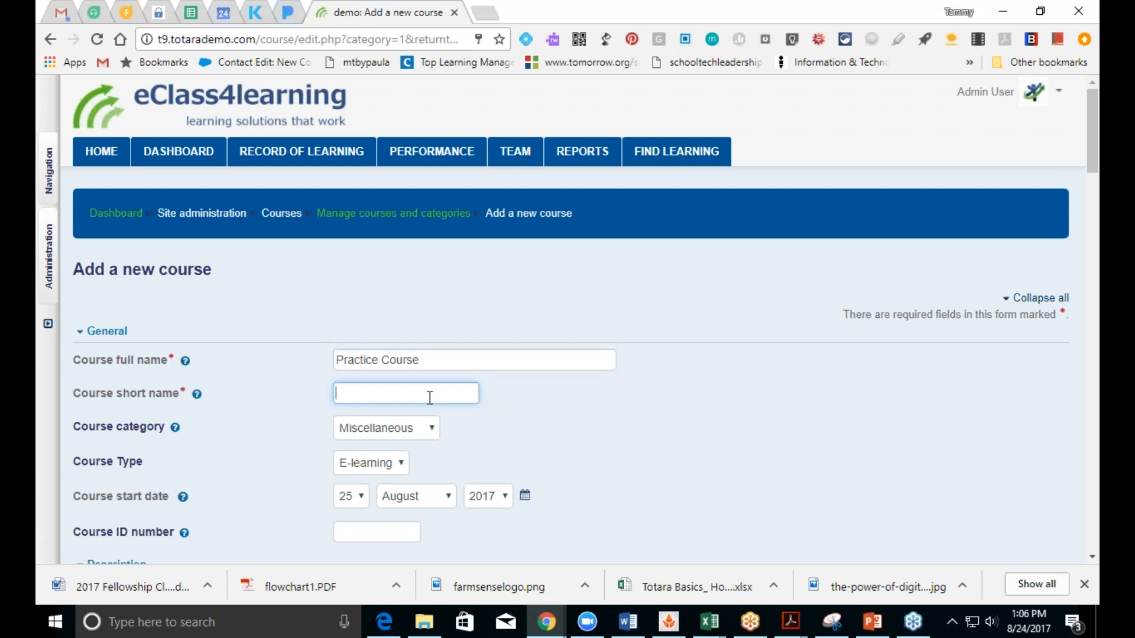
type("Practice Course")
left_click(395, 429)
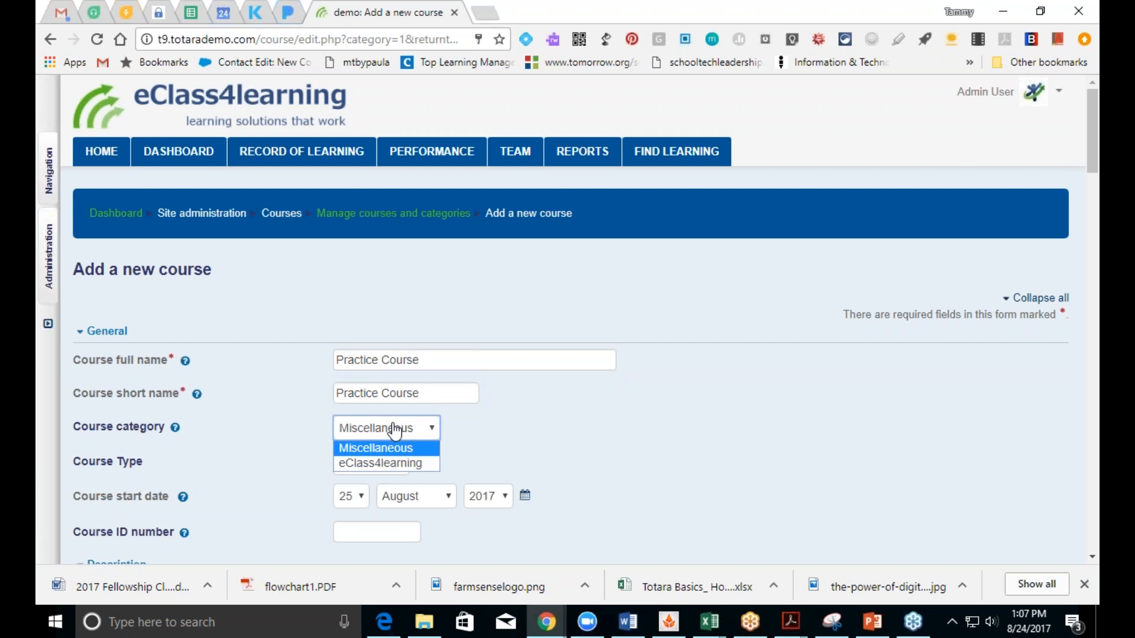
left_click(395, 431)
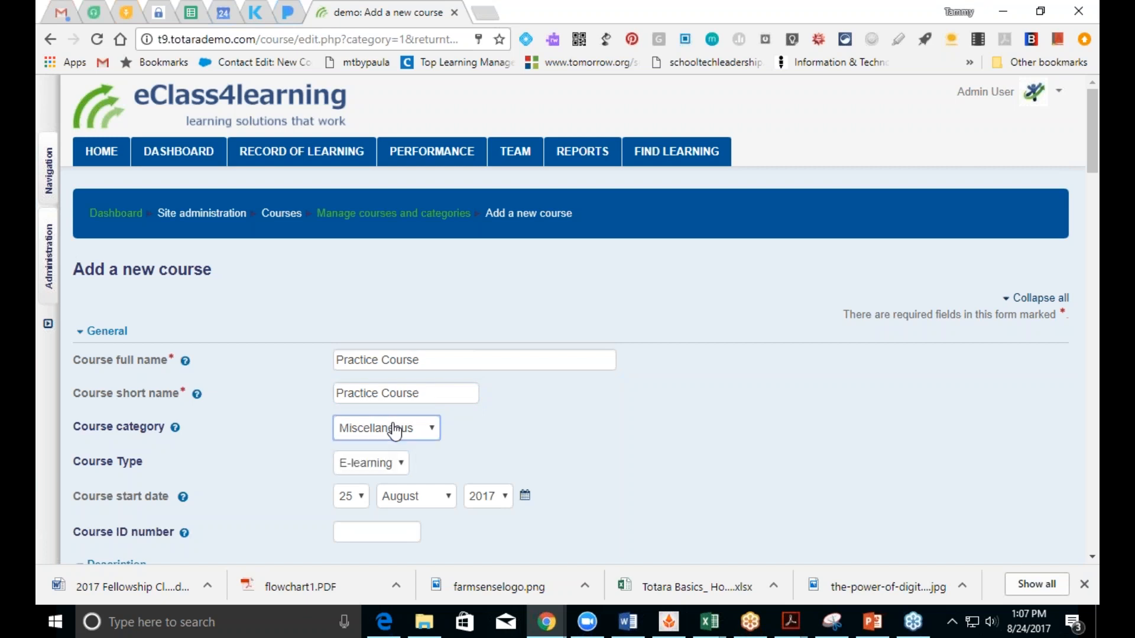
left_click(389, 467)
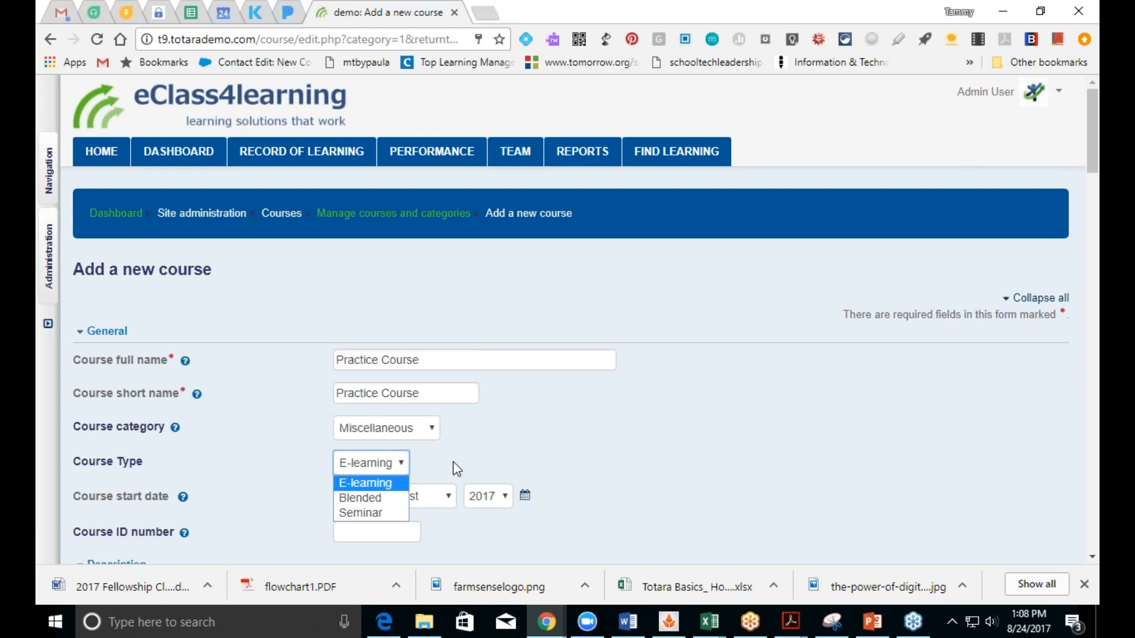
left_click(395, 482)
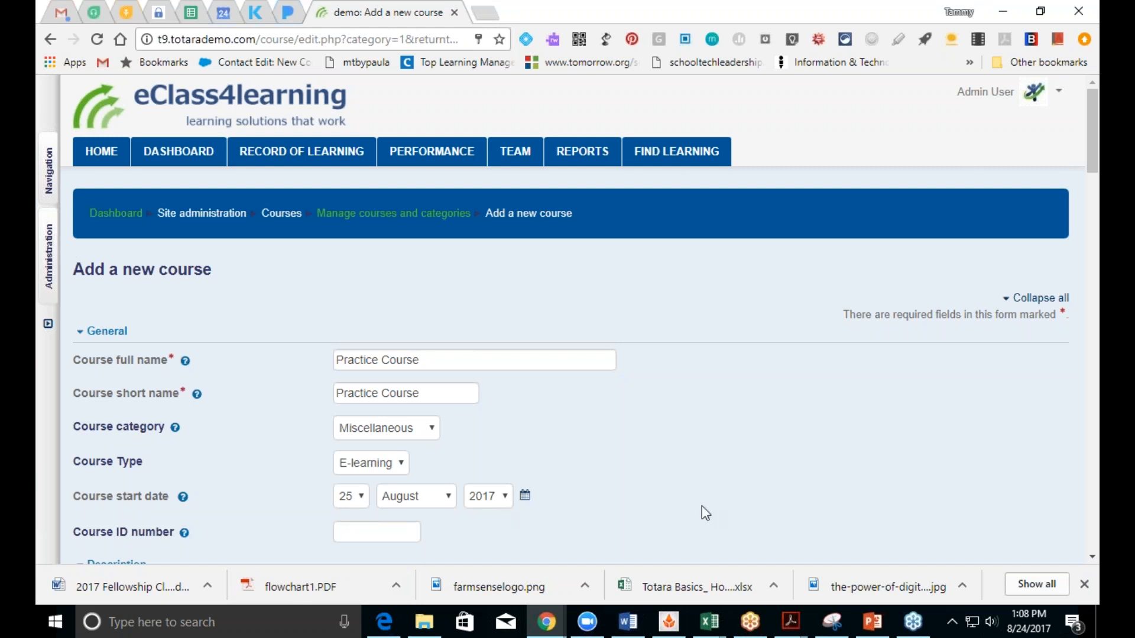
left_click(1093, 558)
left_click(1094, 557)
left_click(1095, 558)
left_click(1094, 557)
left_click(1094, 558)
left_click(1095, 558)
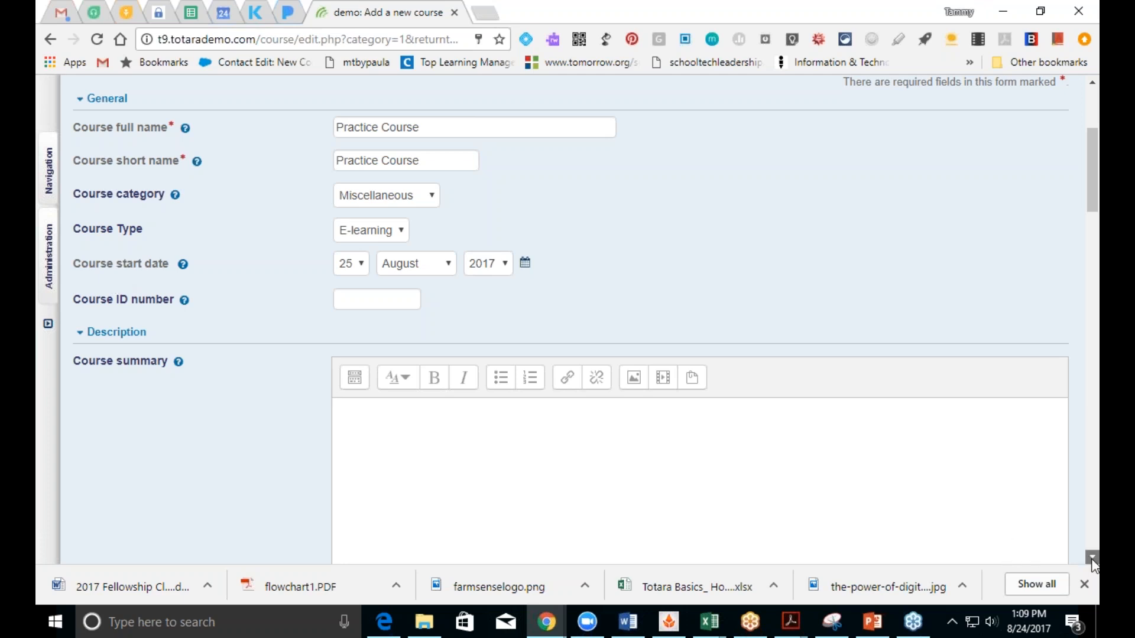
Step: Scroll to the Course format section and show the Format dropdown options
scroll(1093, 559, "down", 4)
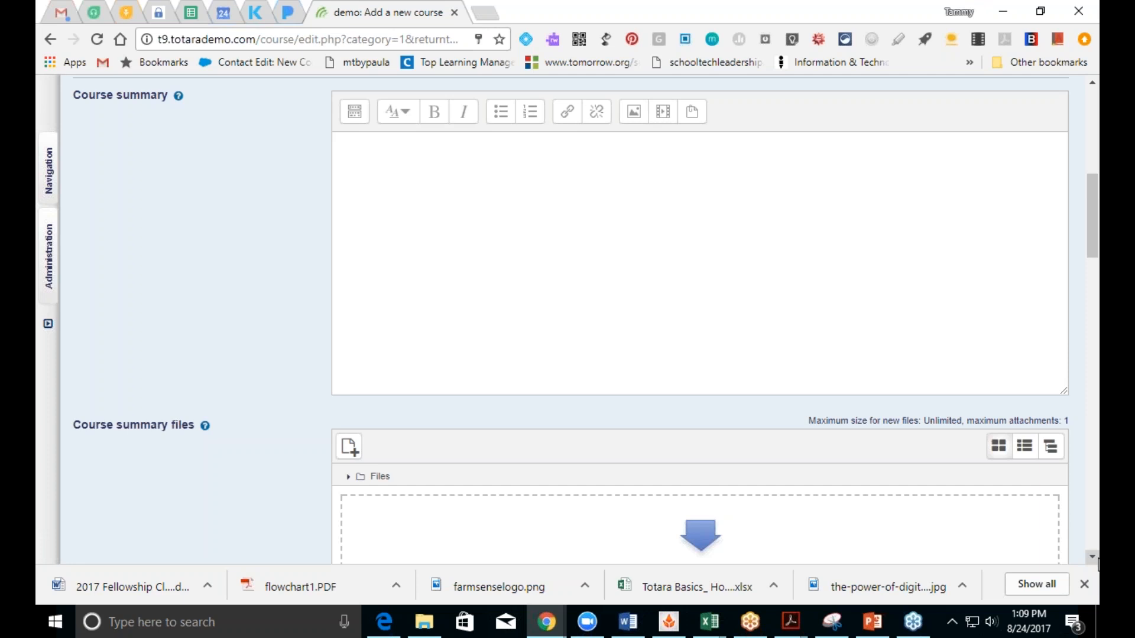
scroll(1097, 565, "down", 5)
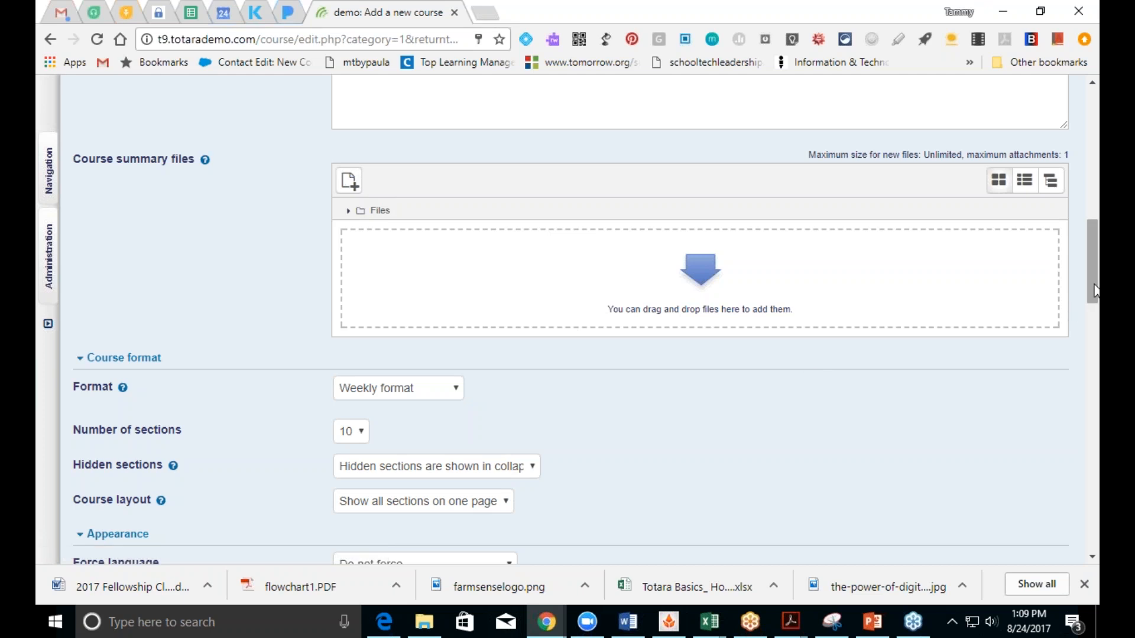
left_click_drag(1094, 291, 1094, 328)
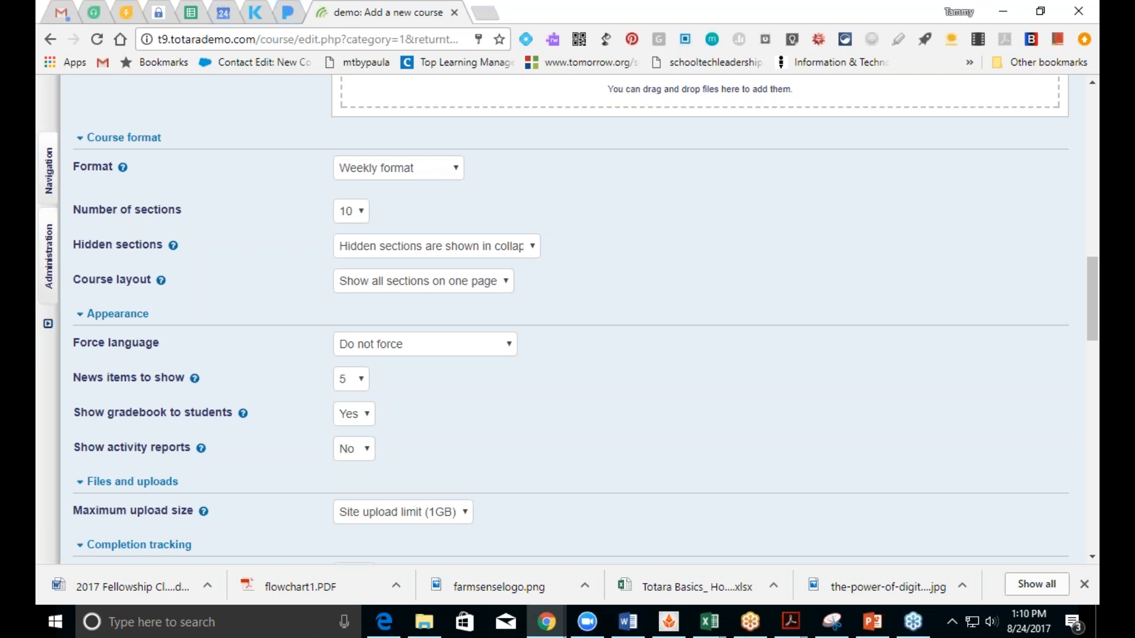
left_click(436, 178)
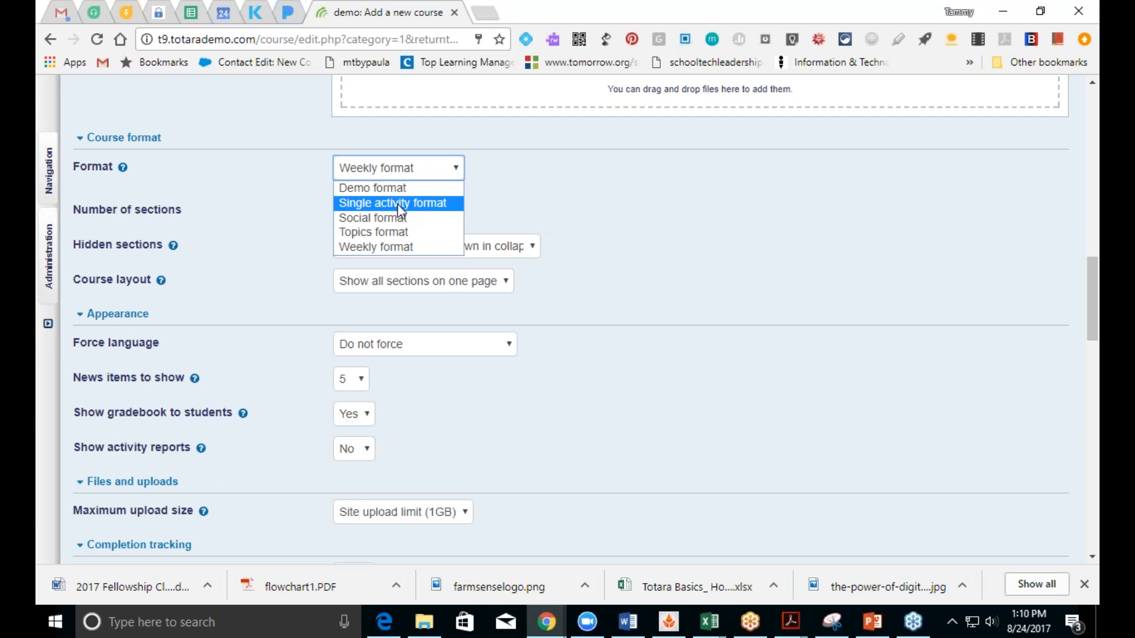
Step: Switch the course to Topics format with 1 section, then check the Course layout choices
left_click(396, 235)
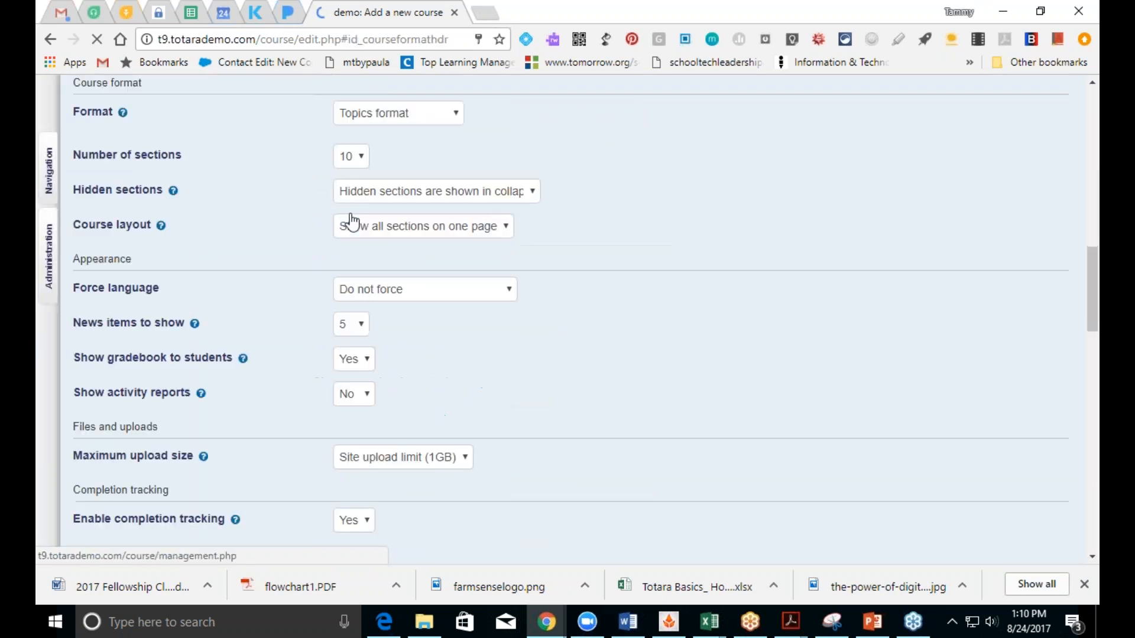
left_click(361, 159)
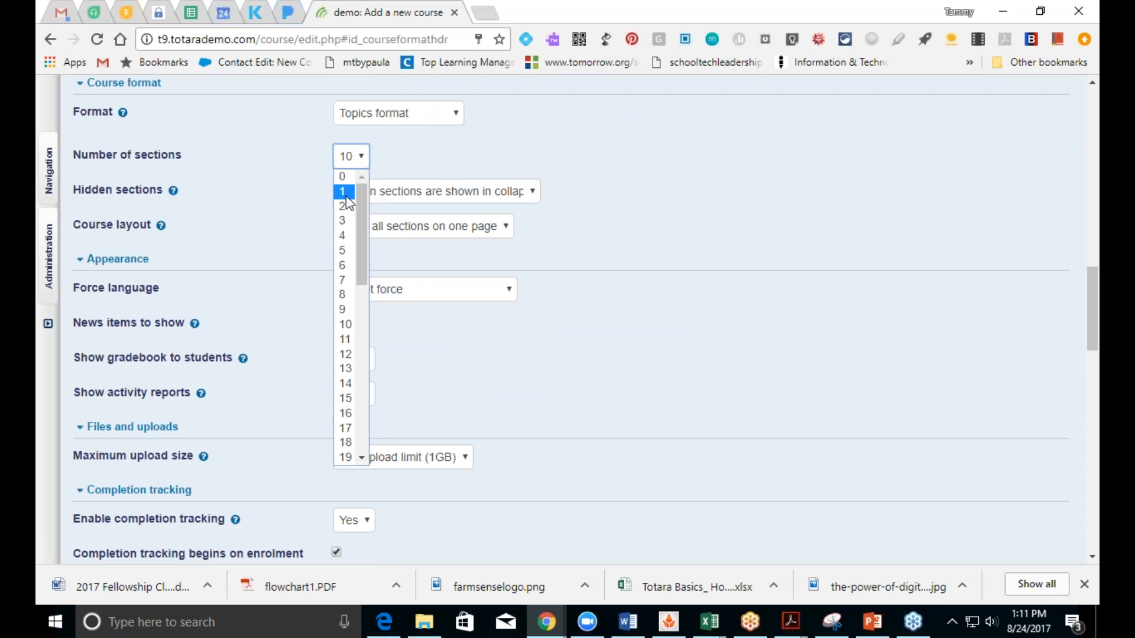
left_click(344, 192)
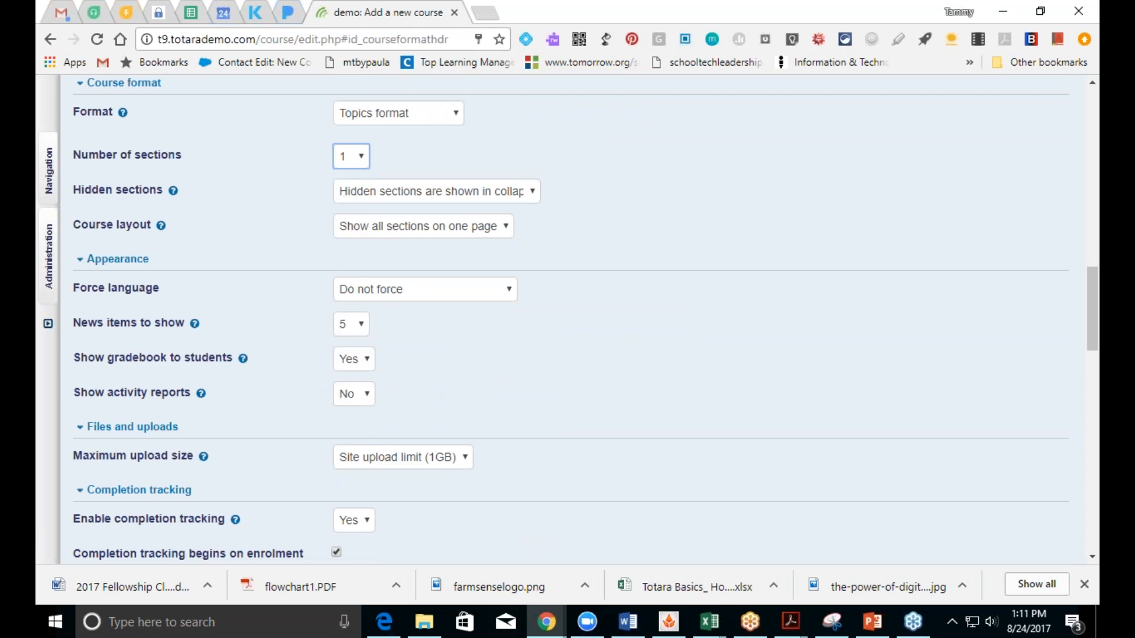
left_click(425, 236)
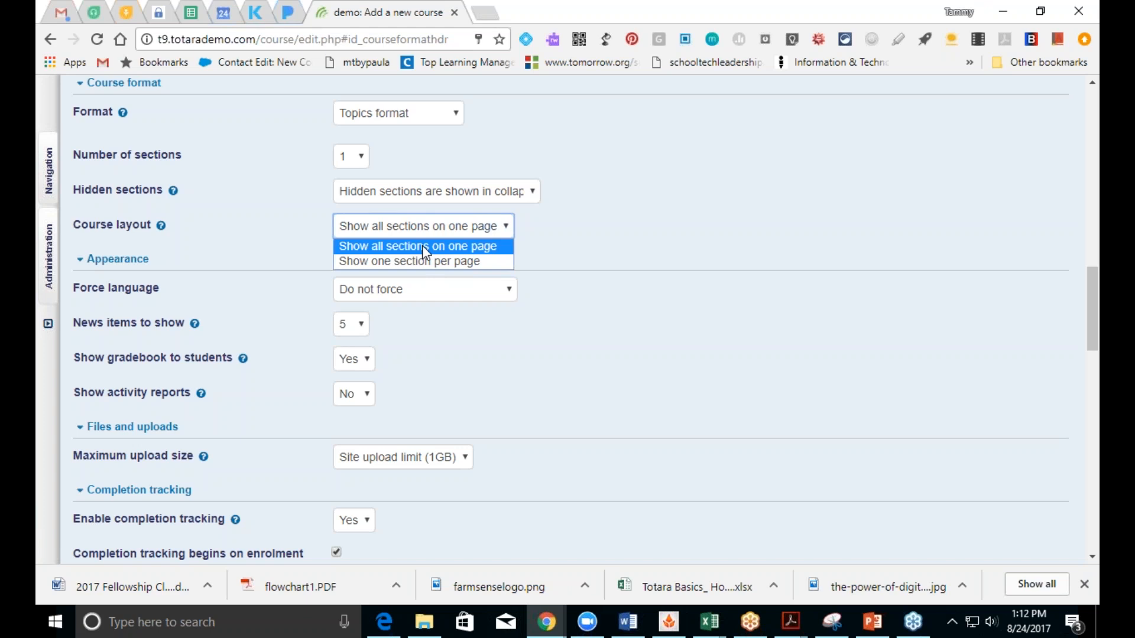
left_click(422, 246)
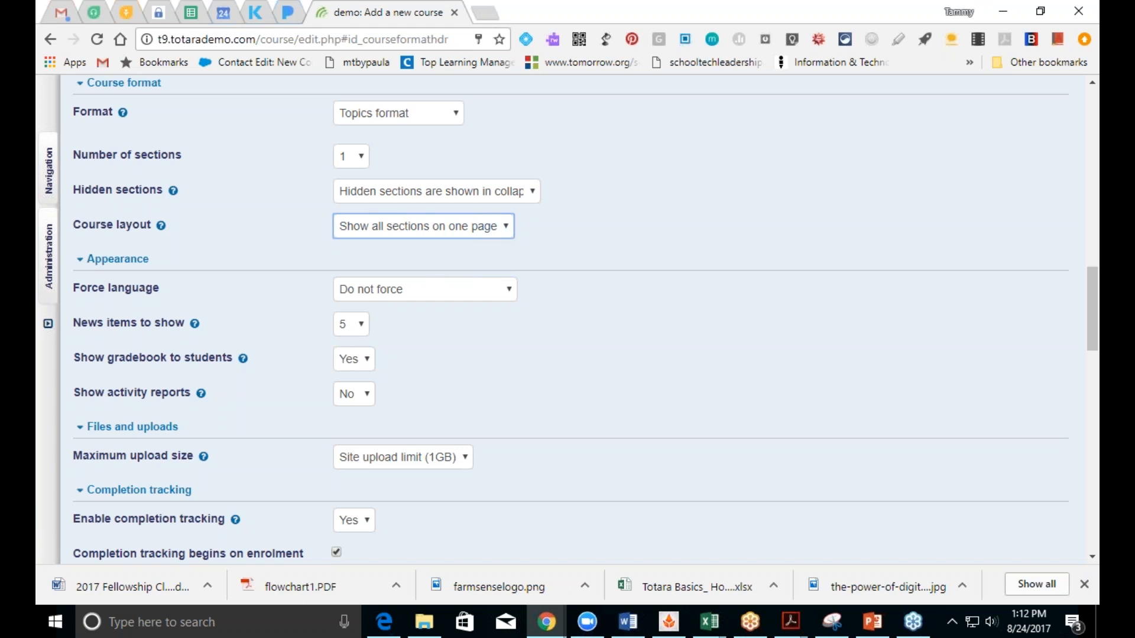
left_click(438, 294)
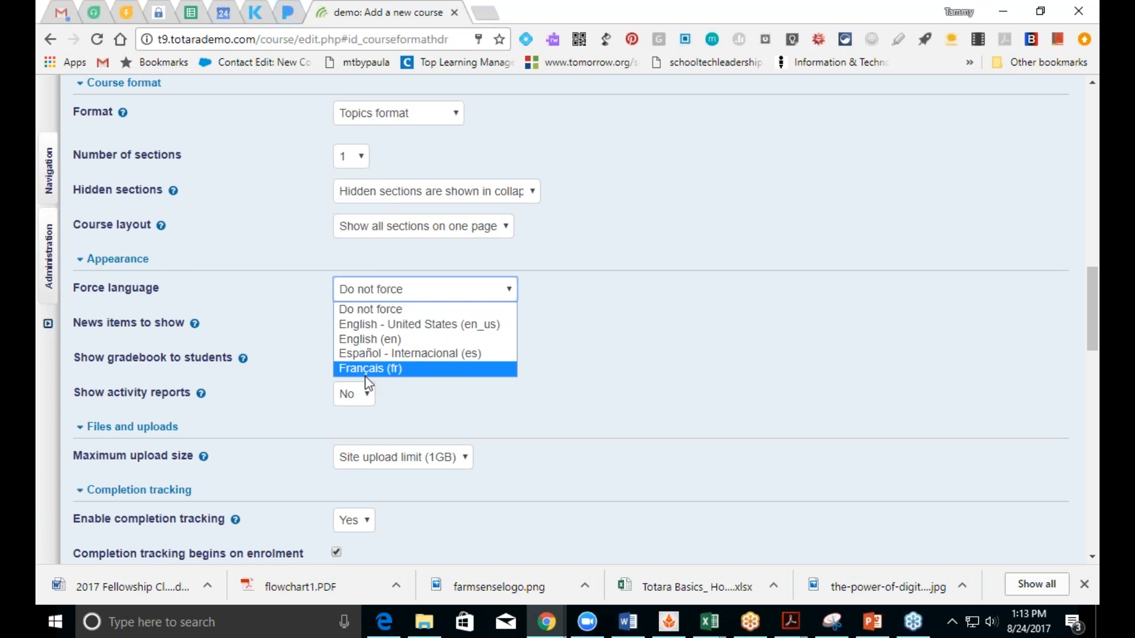
left_click(366, 324)
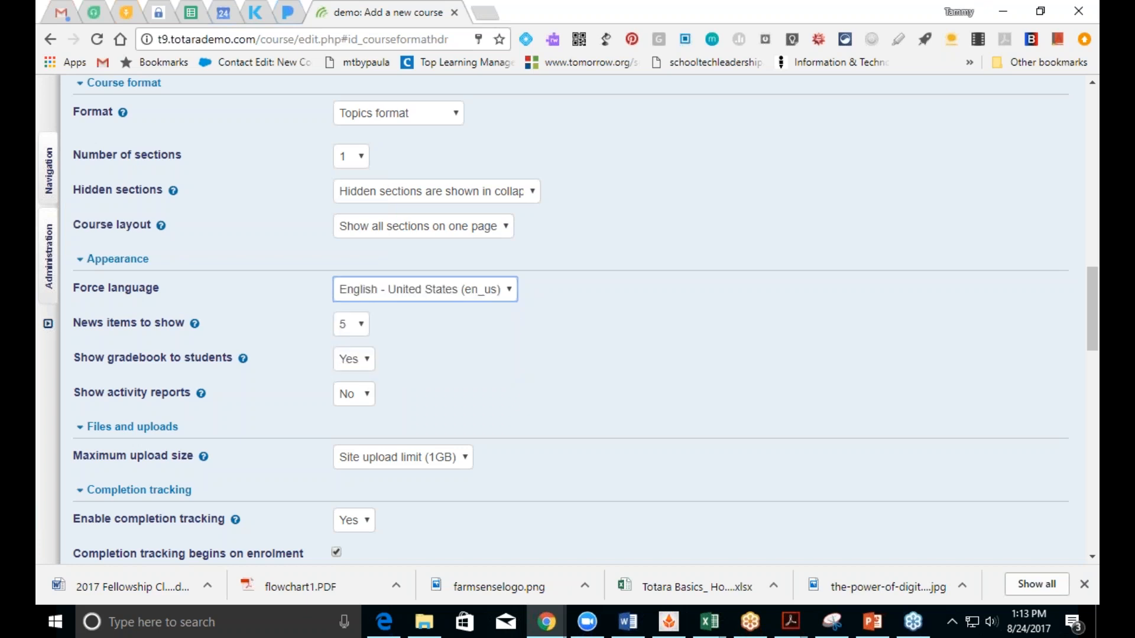
left_click(408, 295)
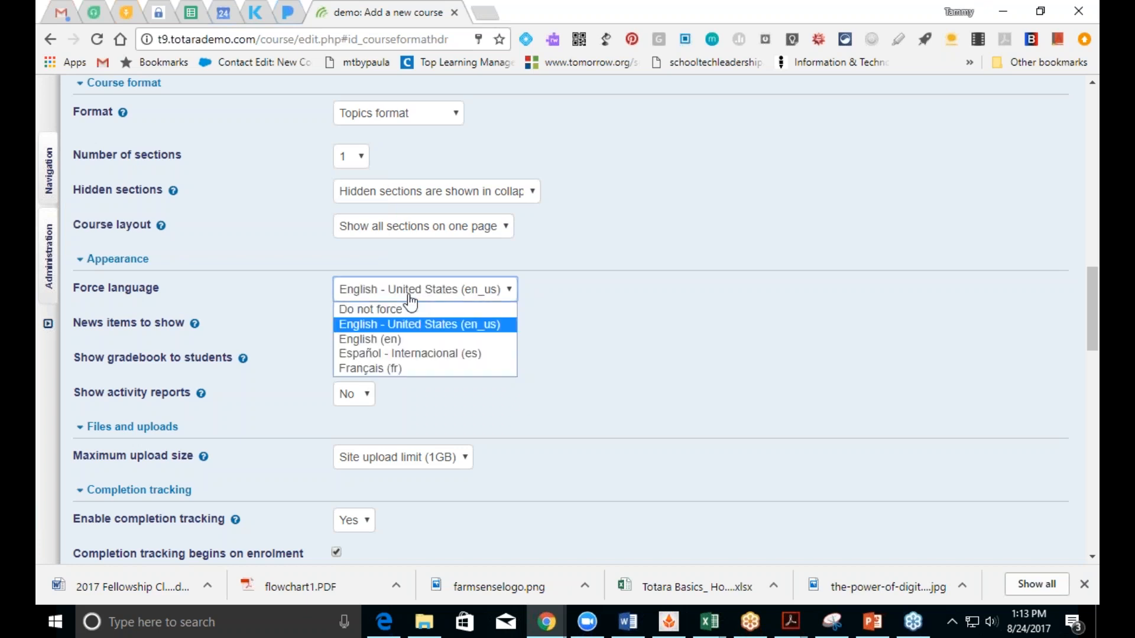
left_click(406, 308)
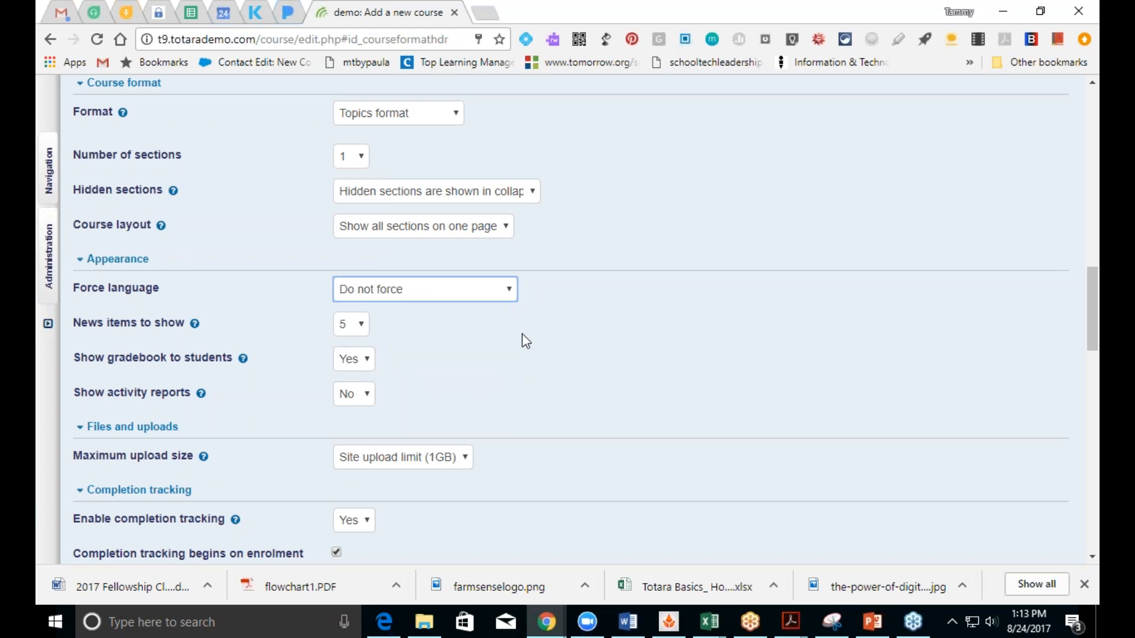
left_click_drag(1091, 332, 1070, 146)
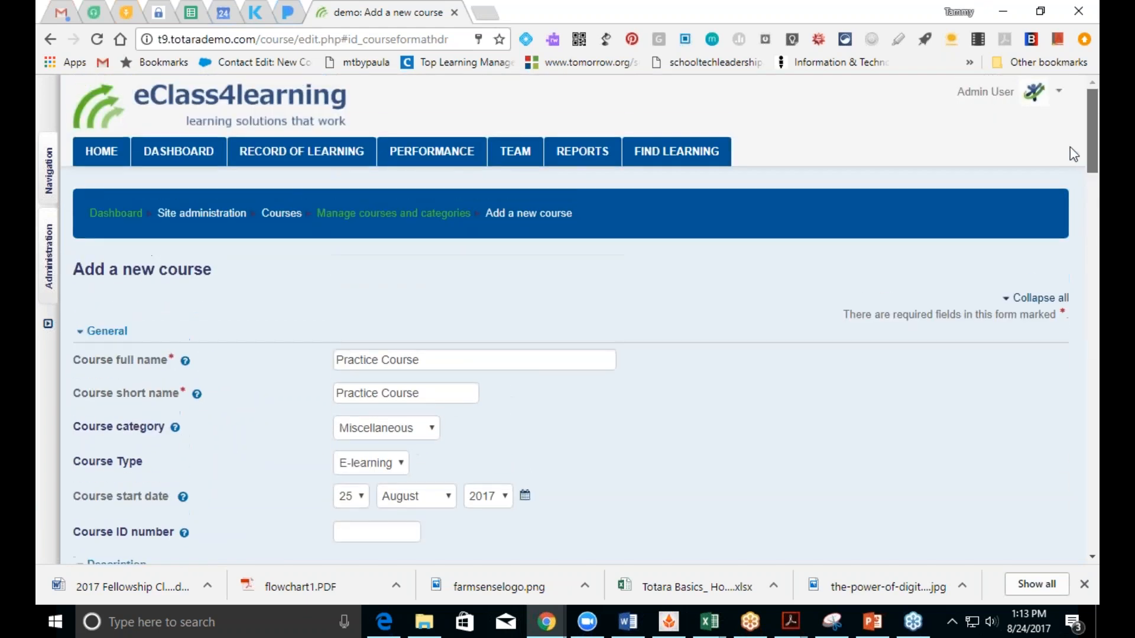
left_click(1036, 100)
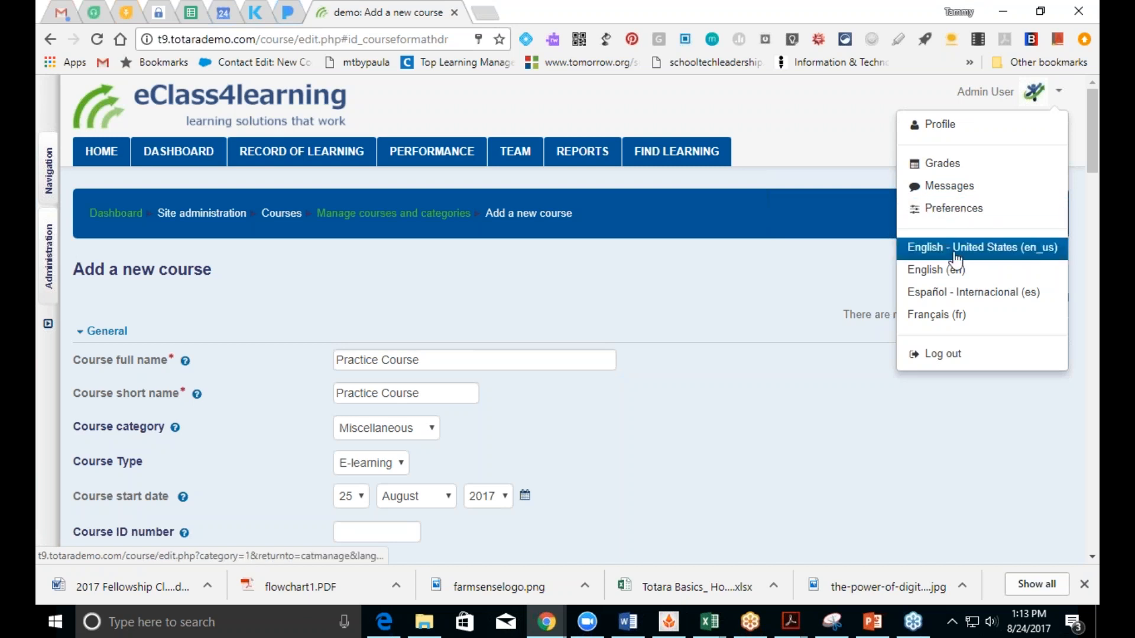
left_click(786, 448)
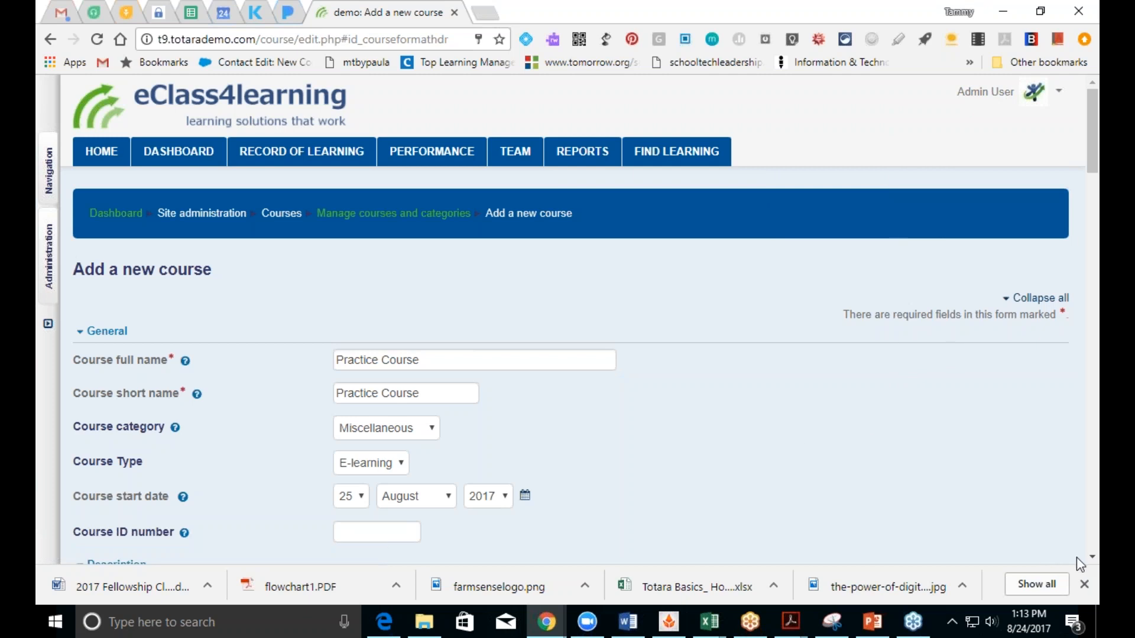
left_click_drag(1088, 557, 1087, 557)
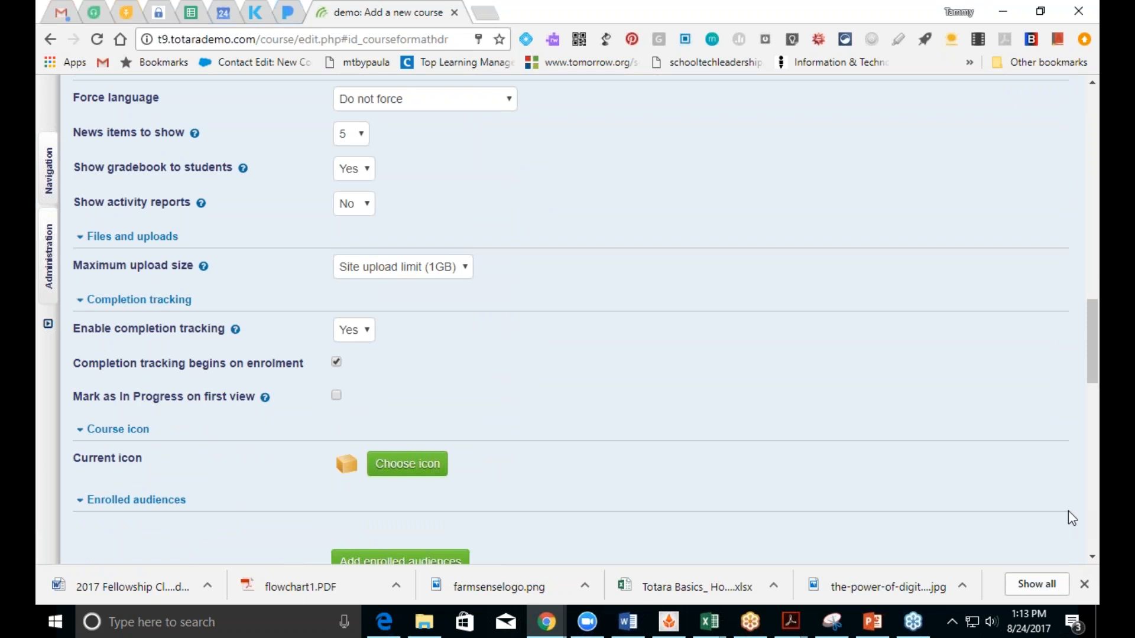
left_click_drag(1094, 370, 1097, 294)
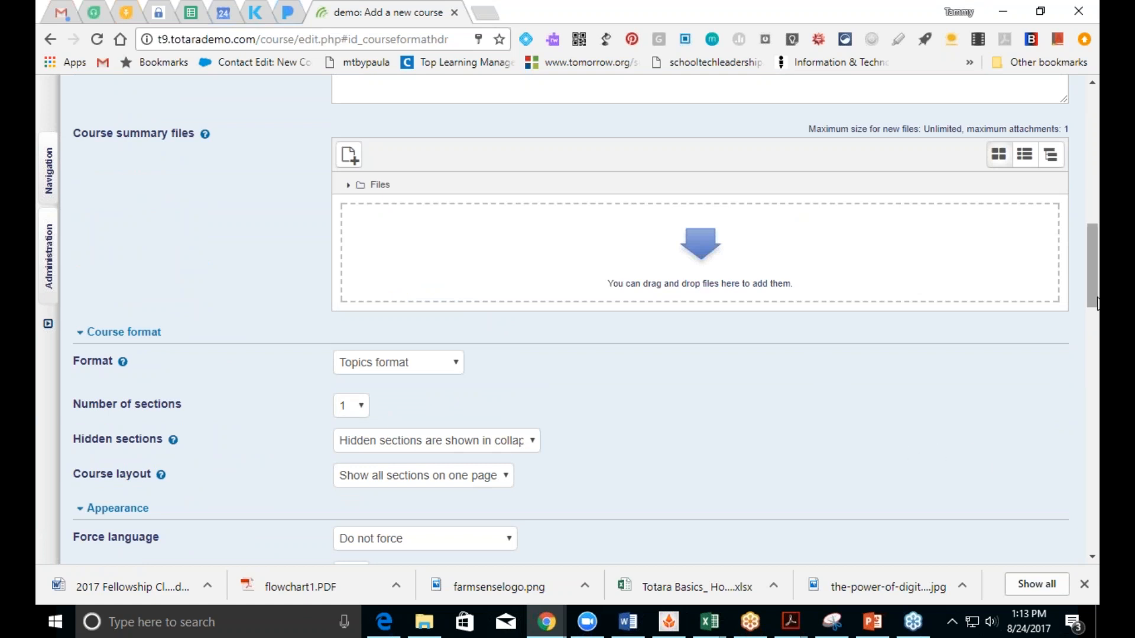
Step: Set News items to show to 3, Show gradebook to students to No, activity reports to Yes
left_click_drag(1097, 302, 1098, 351)
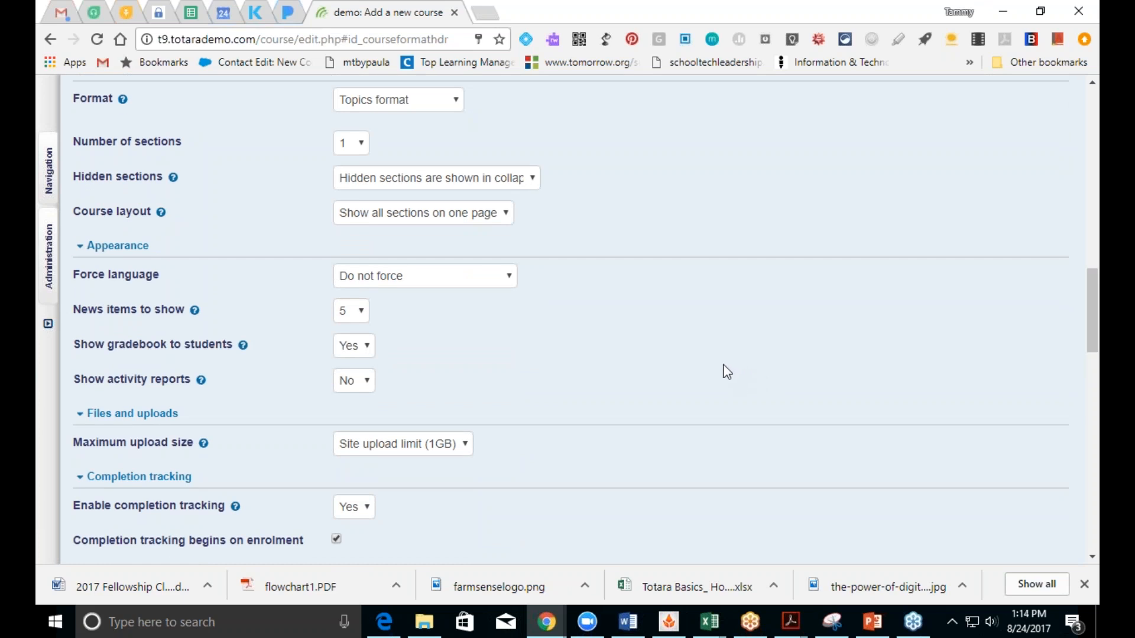
left_click(359, 319)
left_click(357, 372)
left_click(368, 358)
left_click(362, 368)
left_click(347, 385)
left_click(343, 416)
scroll(1092, 348, "down", 3)
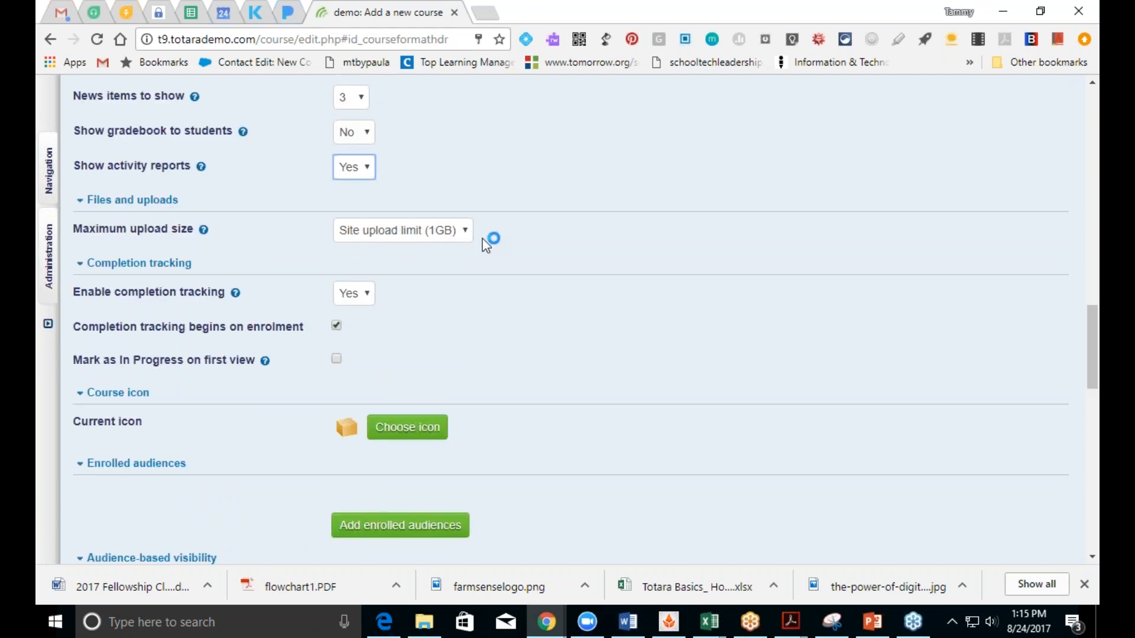
left_click(471, 232)
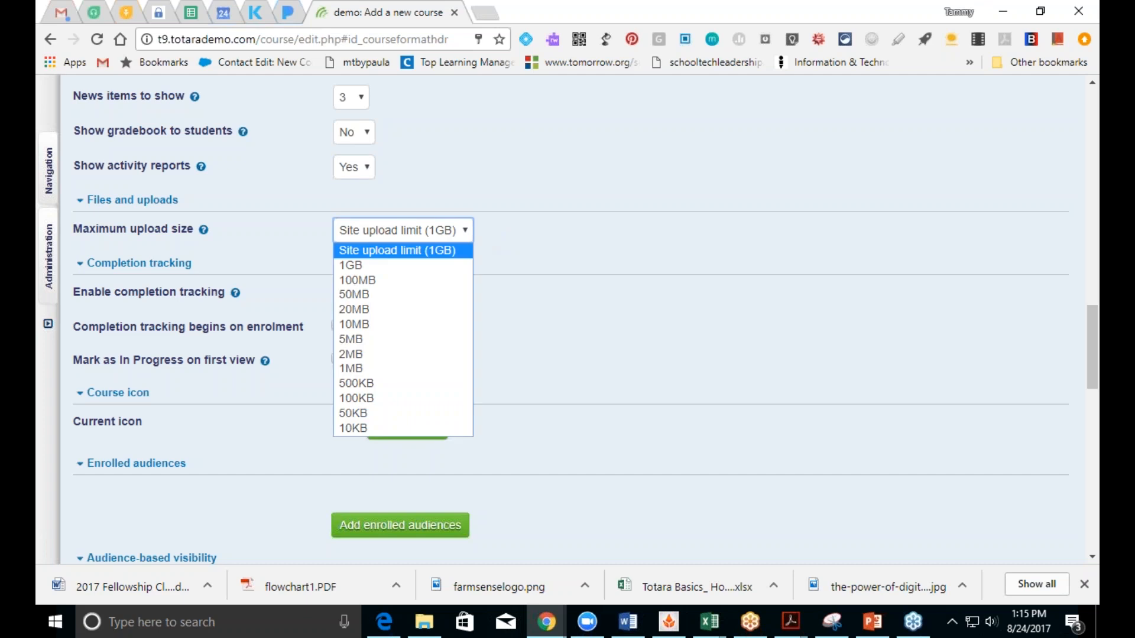
left_click(454, 250)
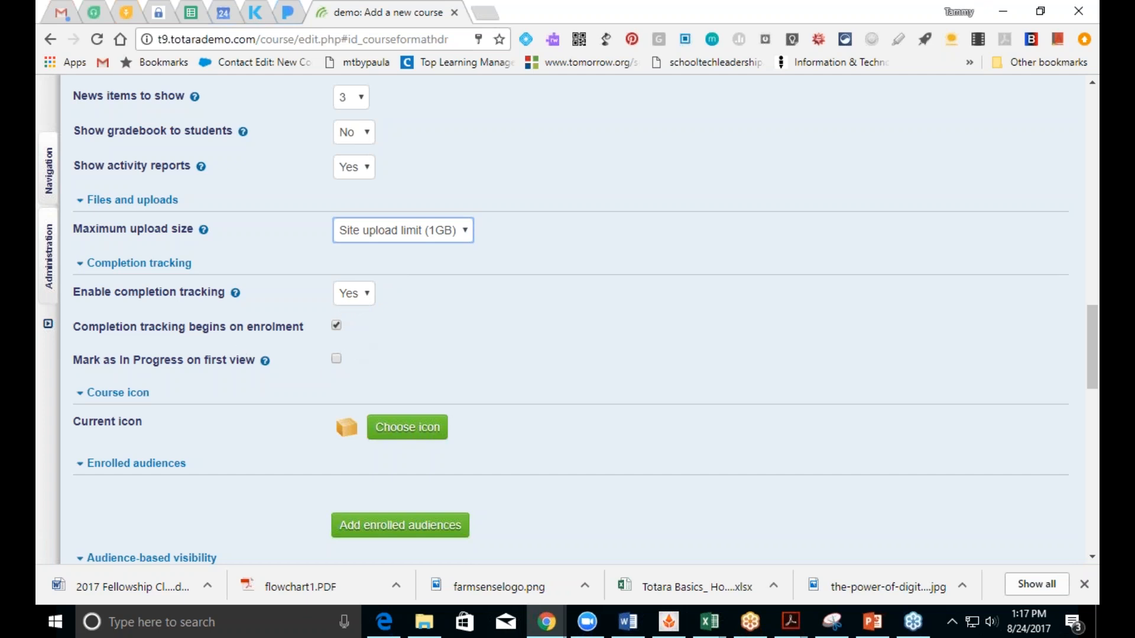
Step: Check the help for 'Mark as In Progress on first view', then enable that option
left_click(265, 361)
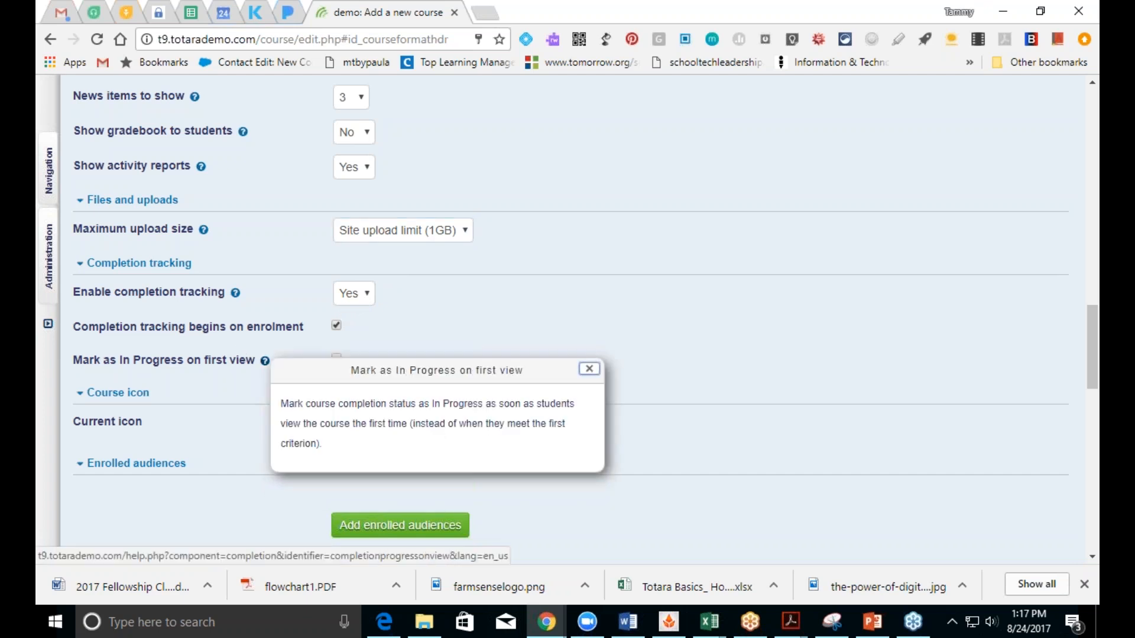
left_click(590, 369)
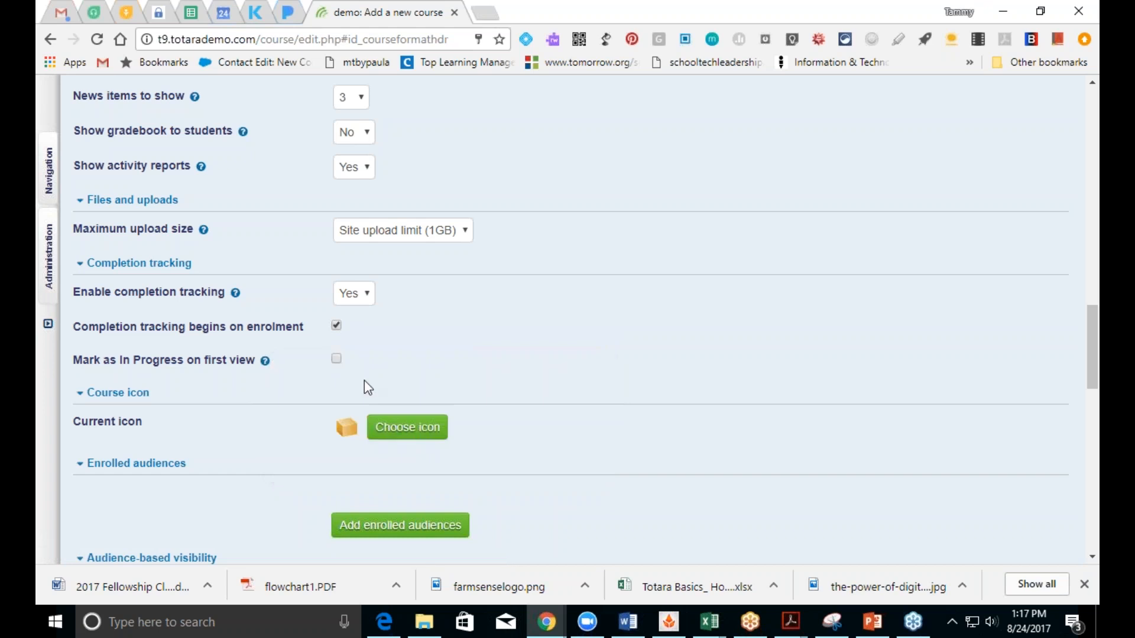
left_click(336, 361)
Step: Replace the default box course icon with the key icon and confirm
left_click(391, 436)
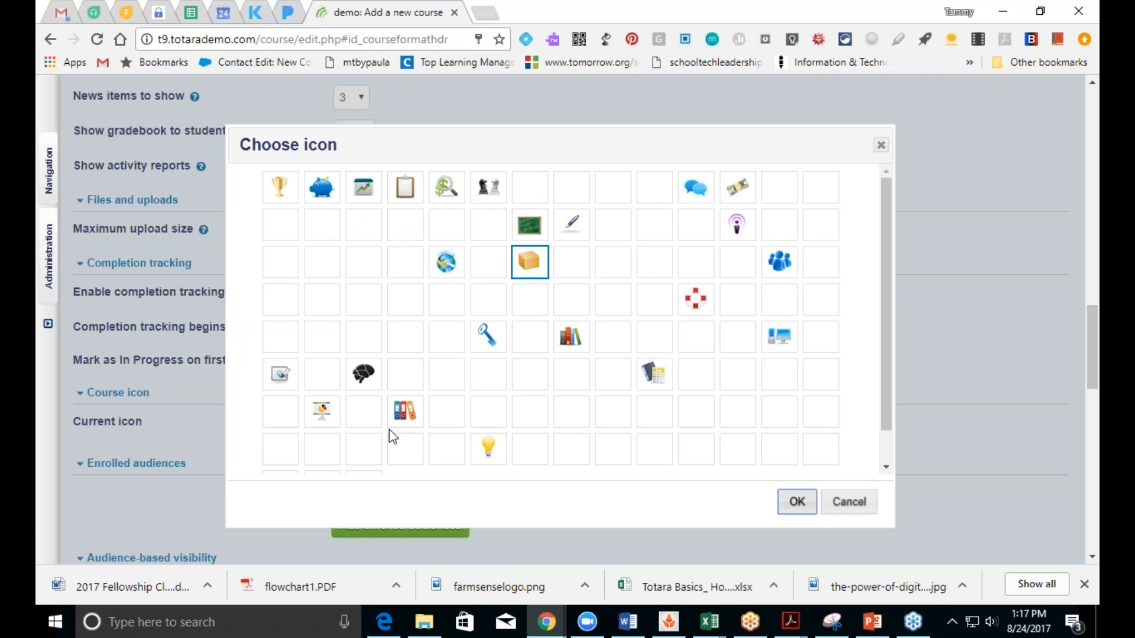
left_click(484, 343)
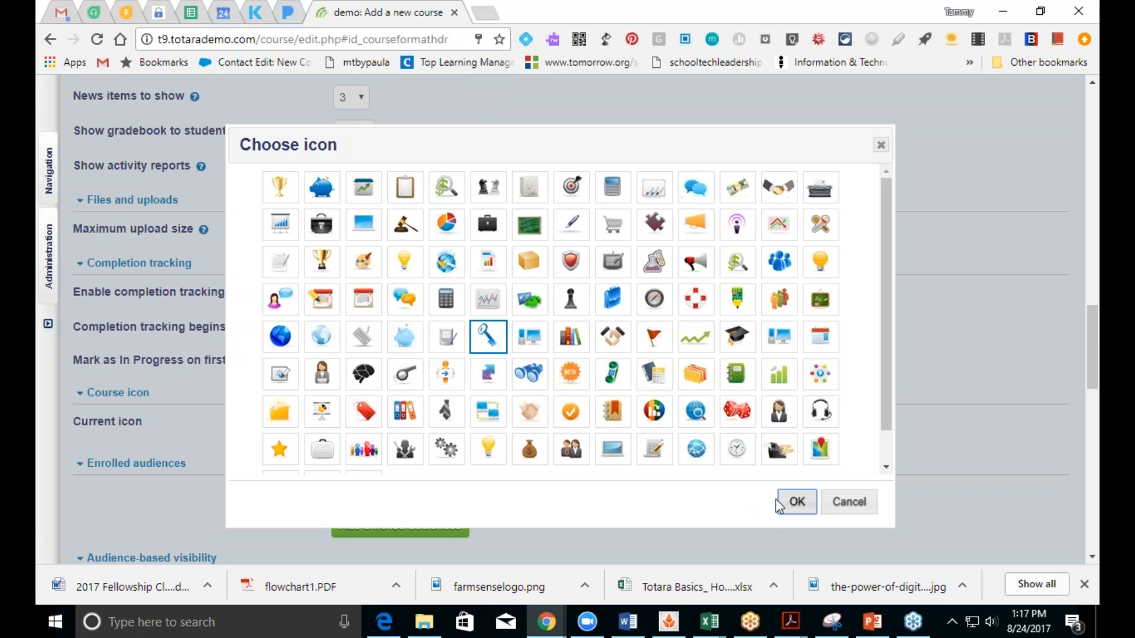
left_click(797, 503)
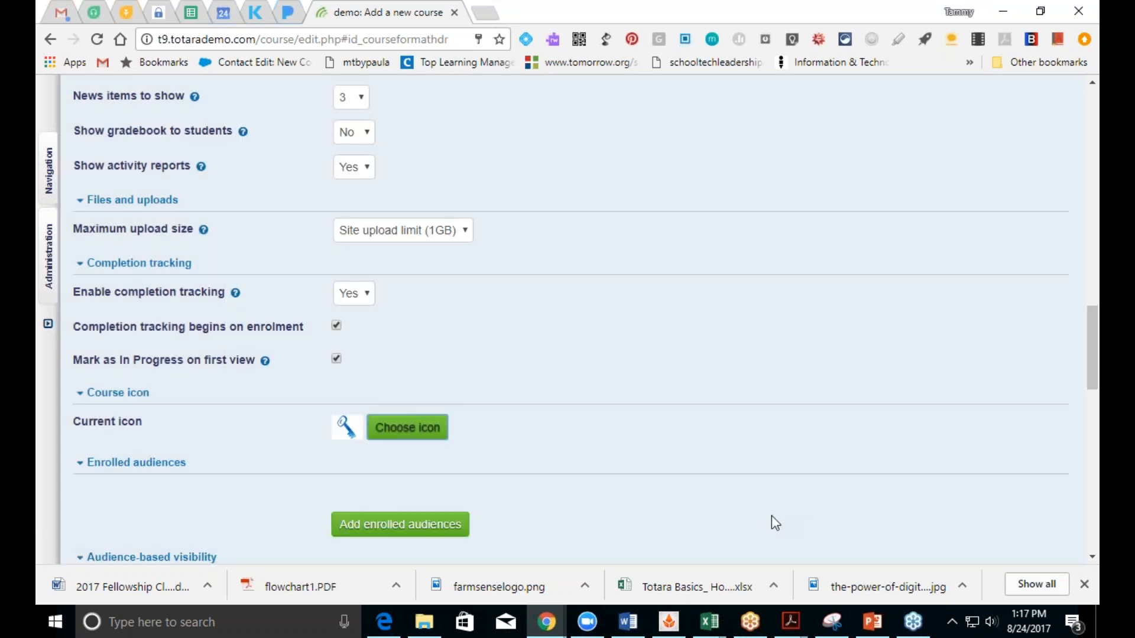
left_click_drag(1089, 353, 1085, 376)
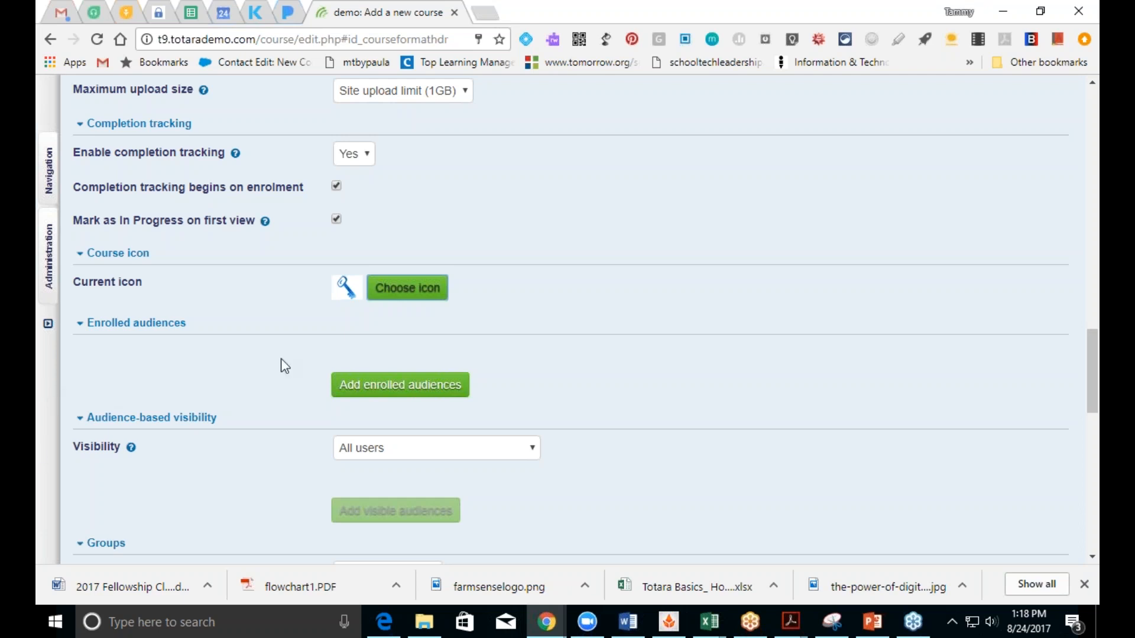
Step: Enrol the New Employees audience in the Practice Course via the Course audiences dialog
left_click(347, 392)
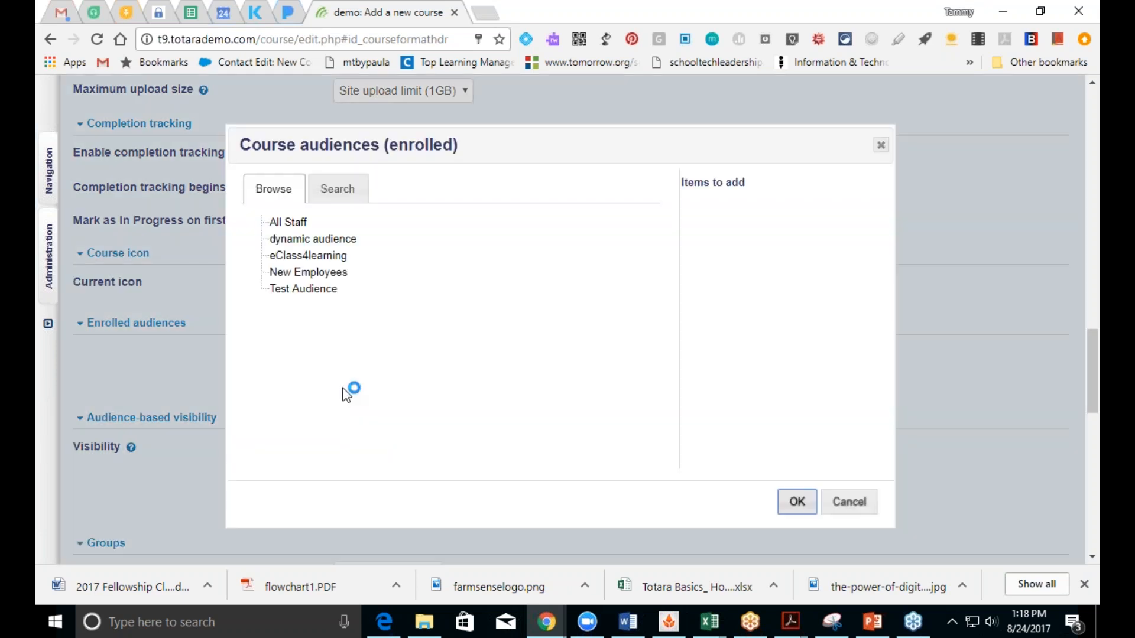
left_click(305, 277)
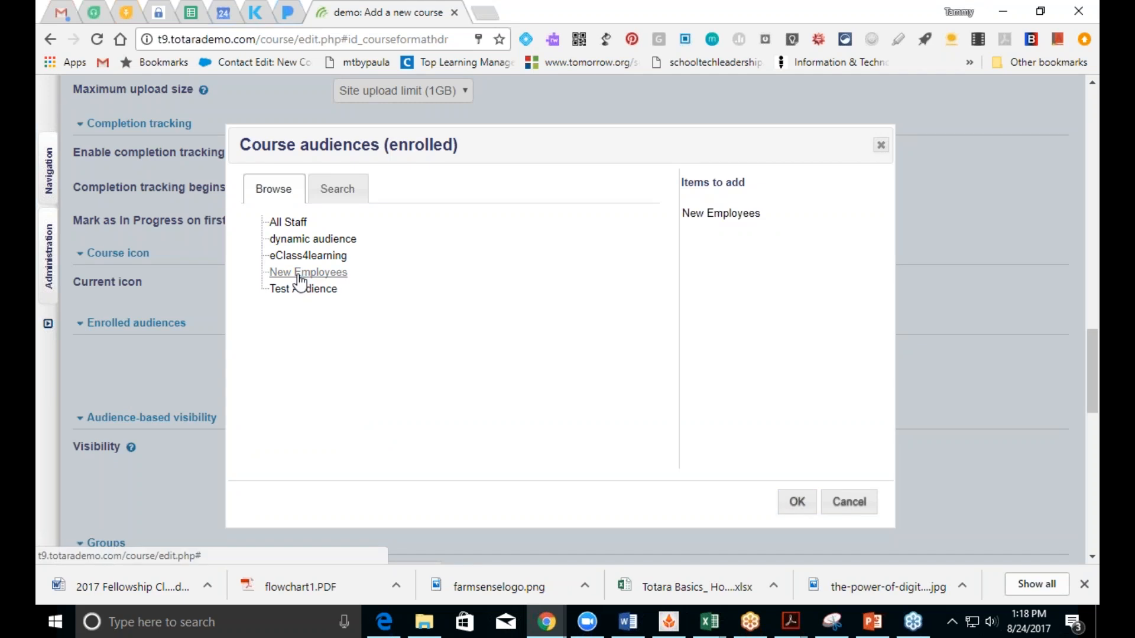
left_click(795, 506)
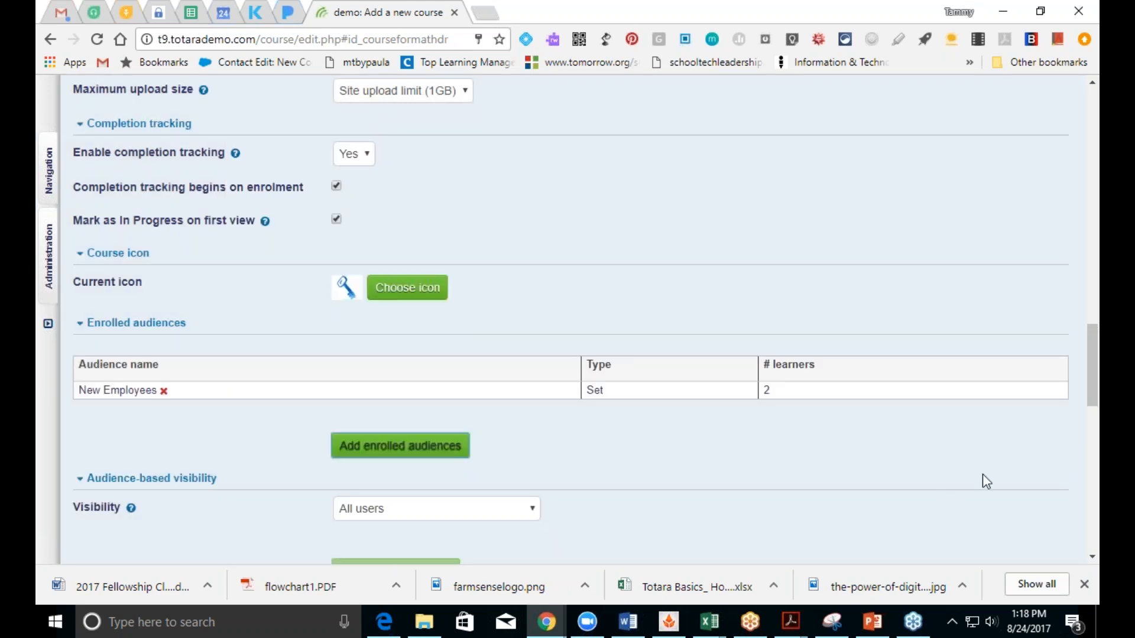
left_click_drag(1095, 373, 1094, 396)
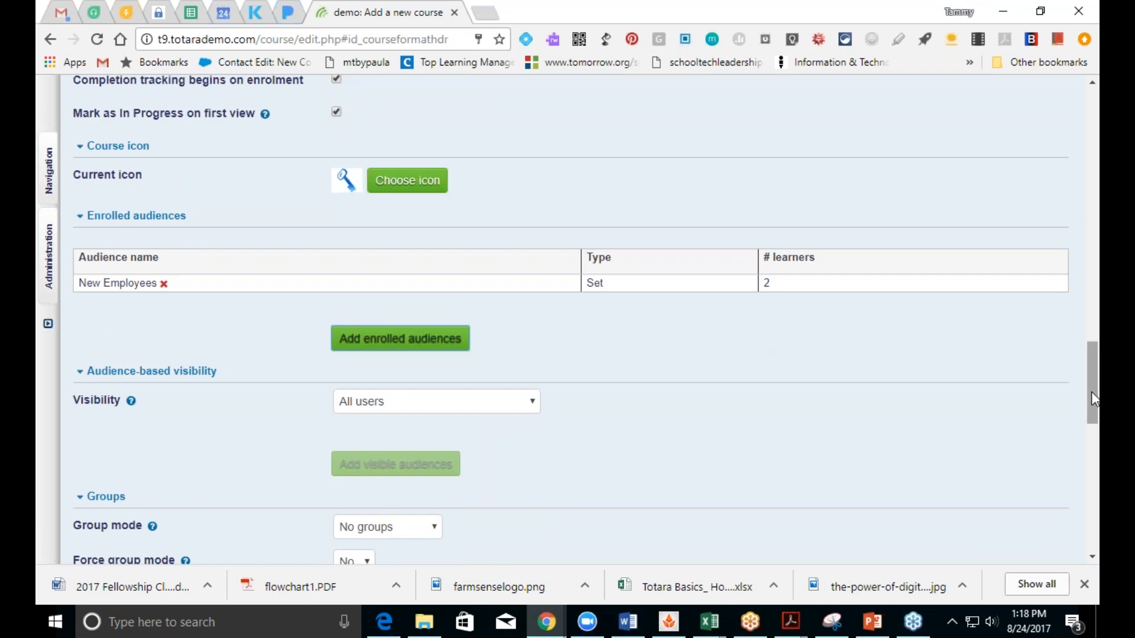
left_click_drag(1091, 392, 1091, 411)
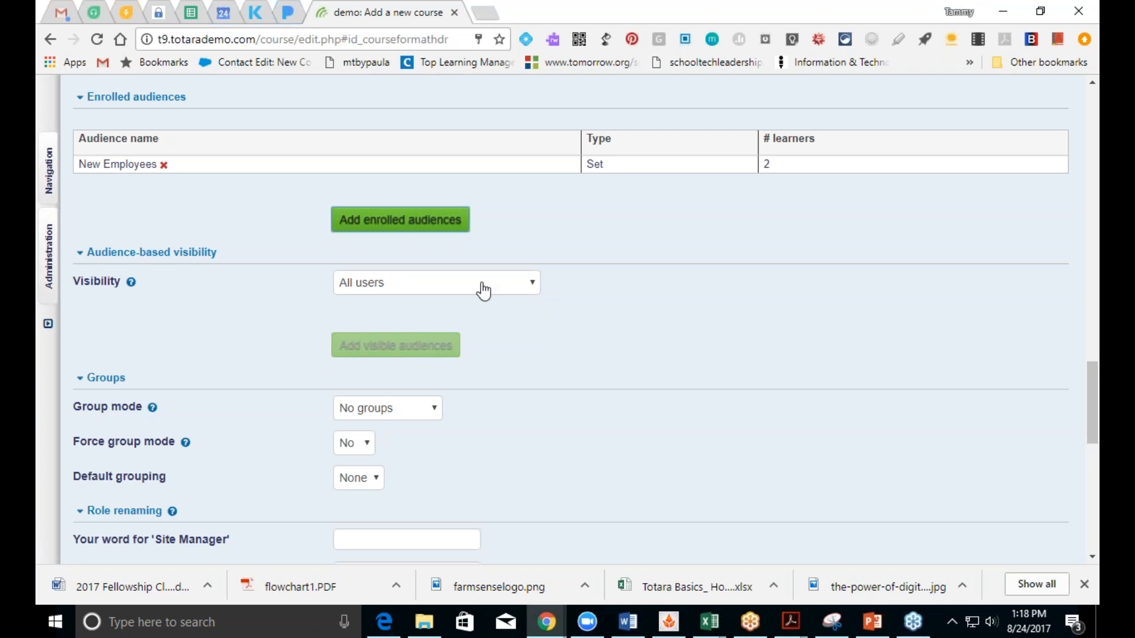
left_click(482, 286)
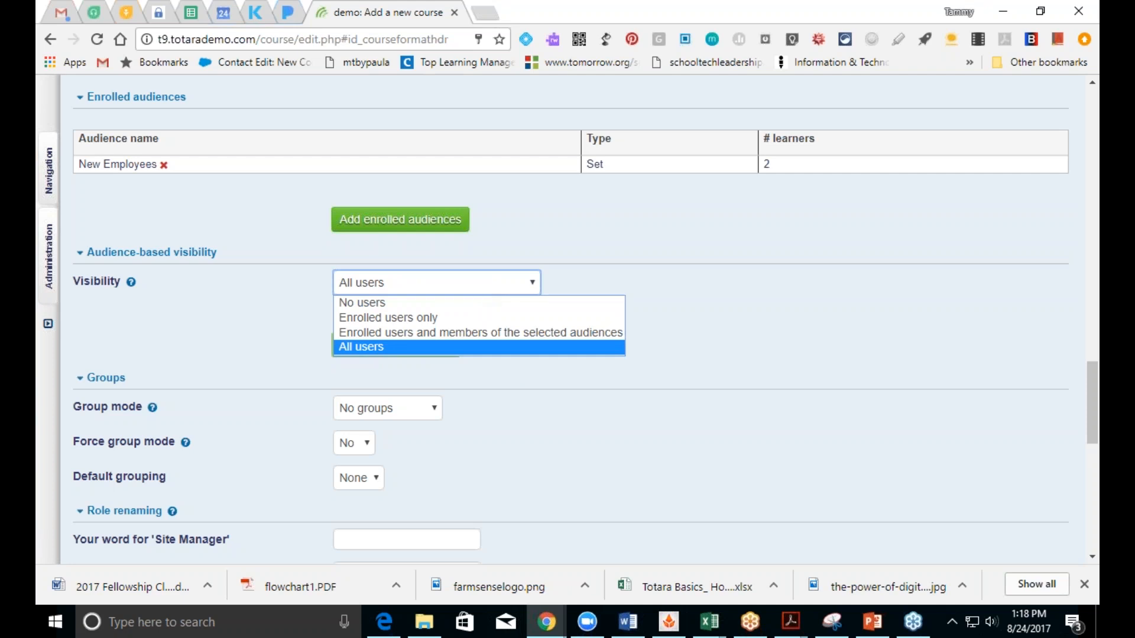
left_click(705, 319)
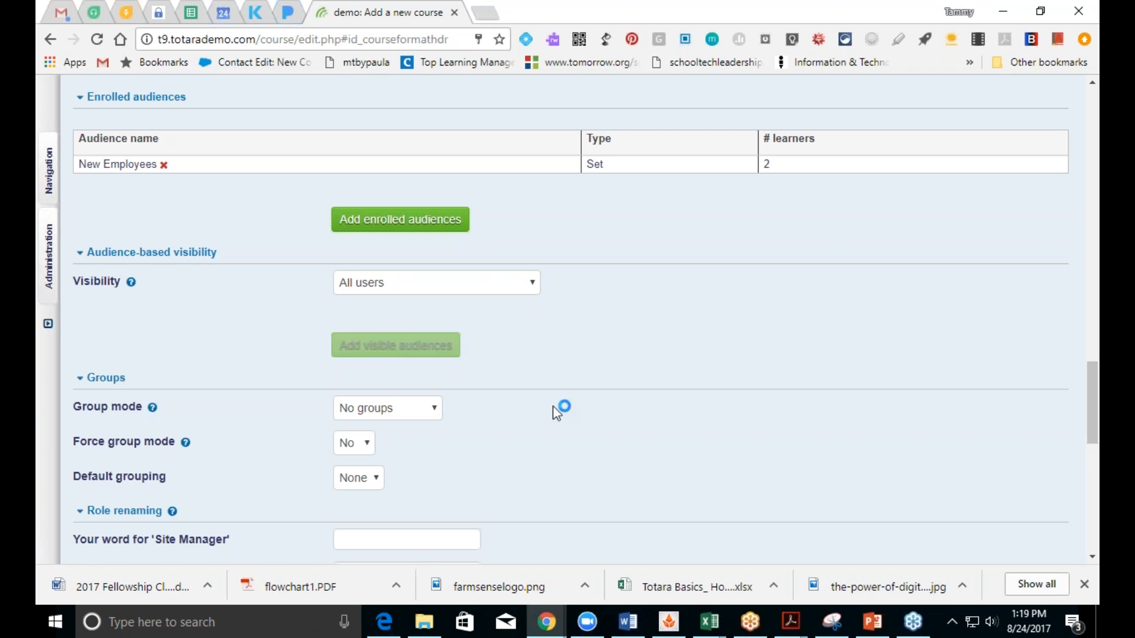
left_click_drag(1093, 421, 1095, 463)
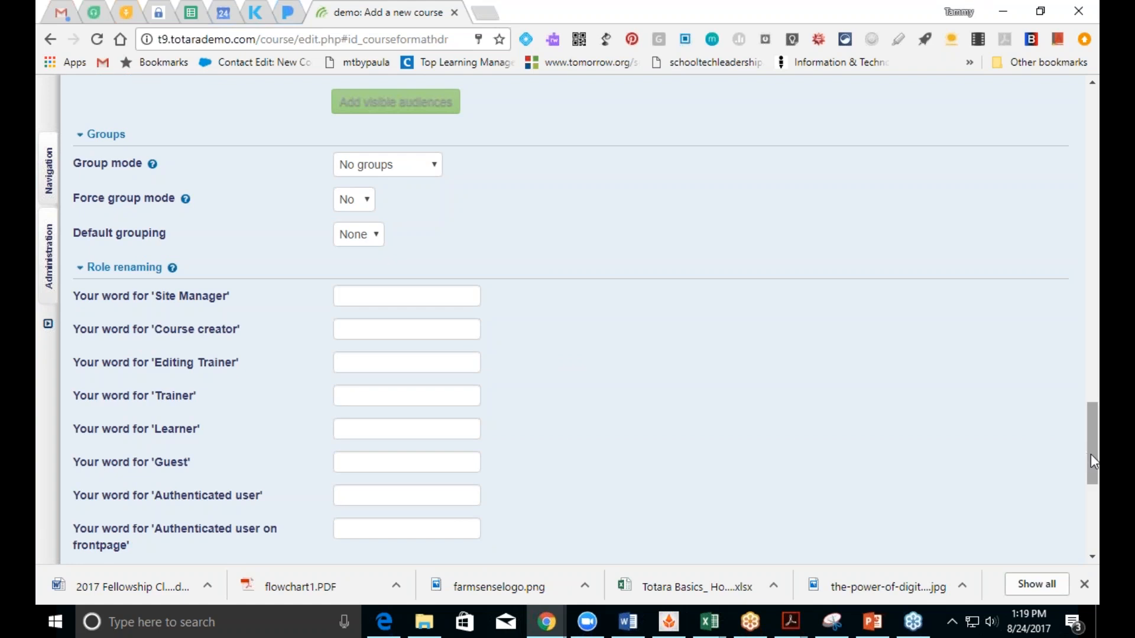
left_click_drag(1090, 454, 1089, 484)
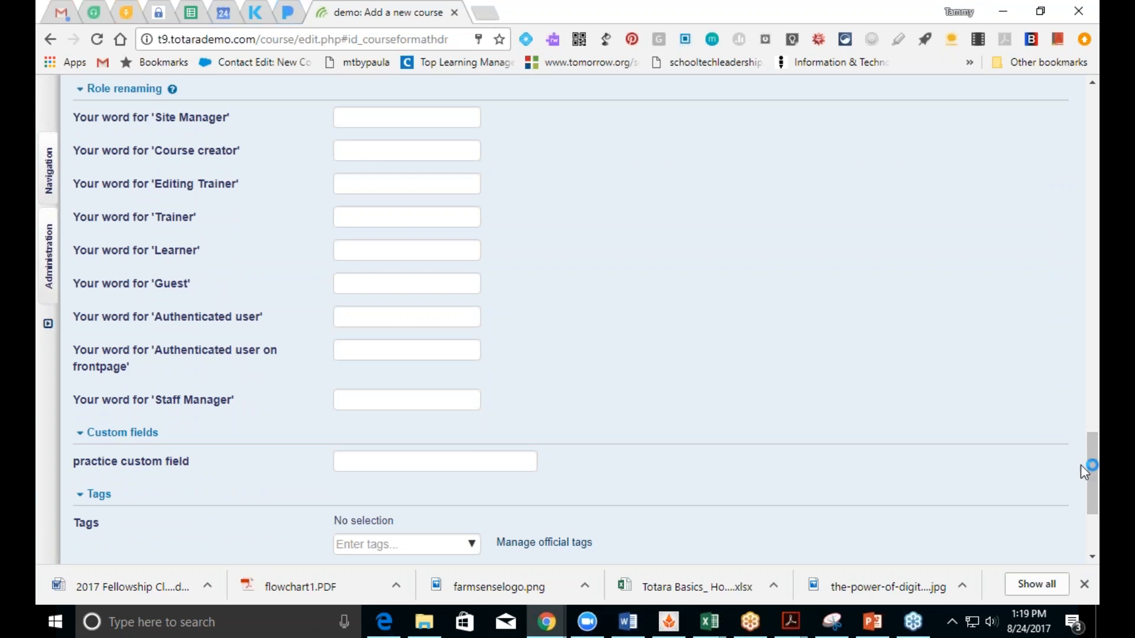
mouse_move(1095, 478)
left_mouse_down()
mouse_move(1090, 445)
mouse_move(1087, 468)
left_mouse_up()
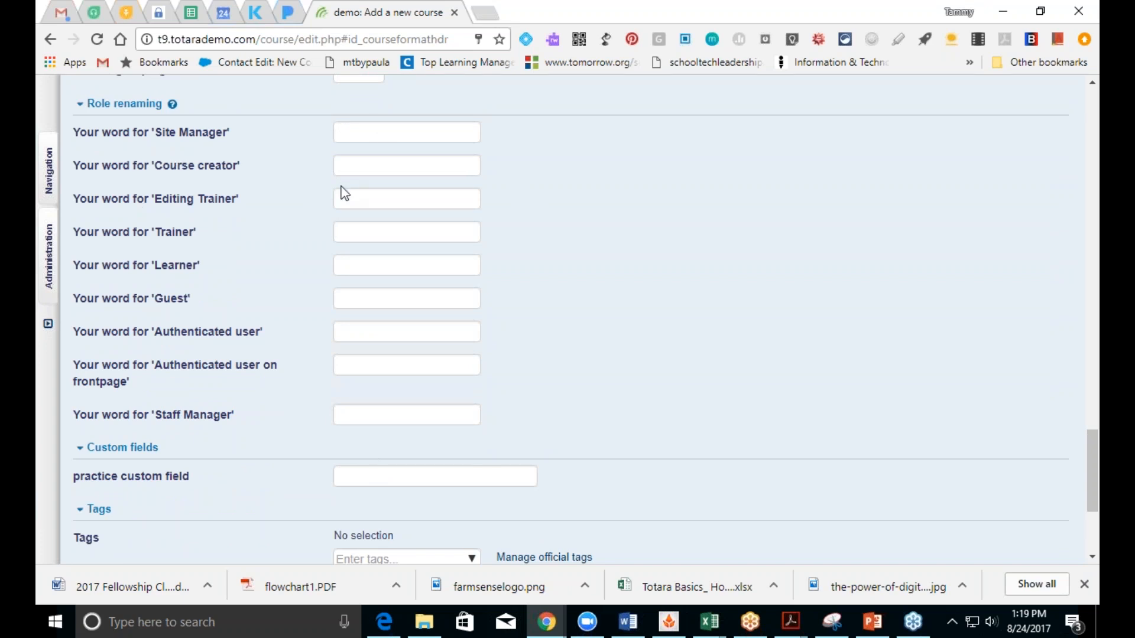
left_click(339, 227)
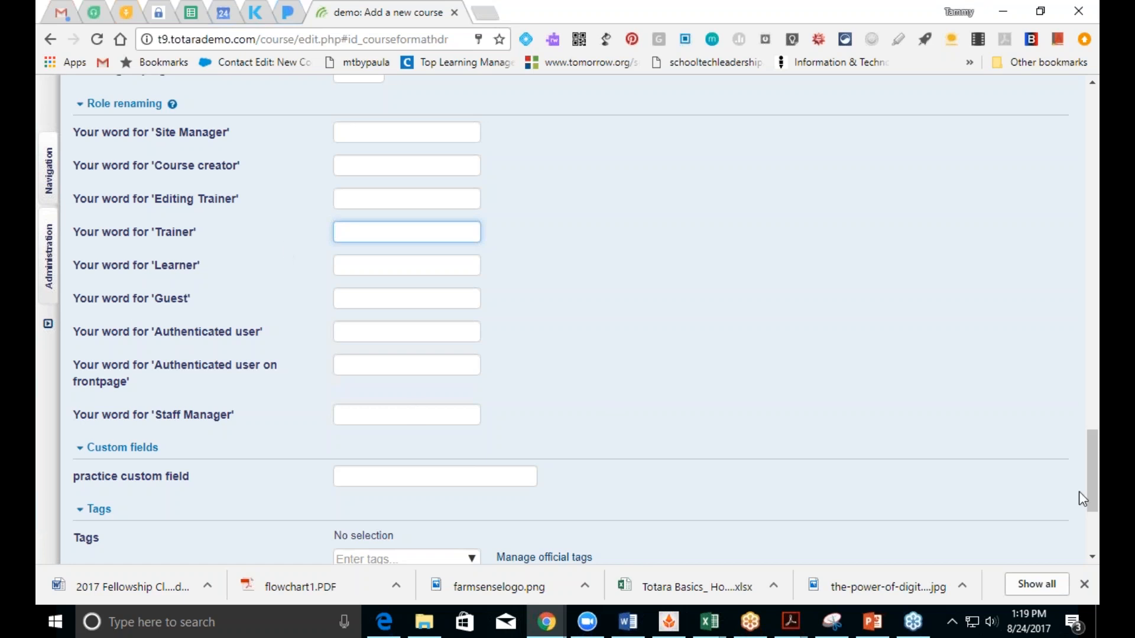
left_click_drag(1089, 484, 1089, 520)
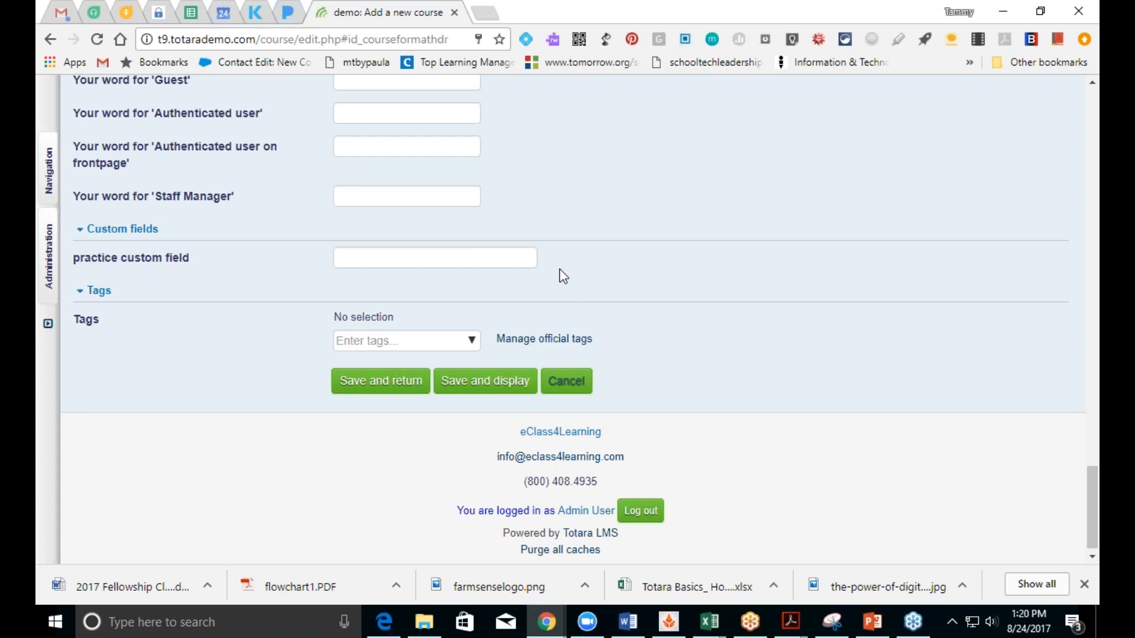
Step: Leave the Tags field empty, then save the Practice Course settings and display the course
left_click(471, 343)
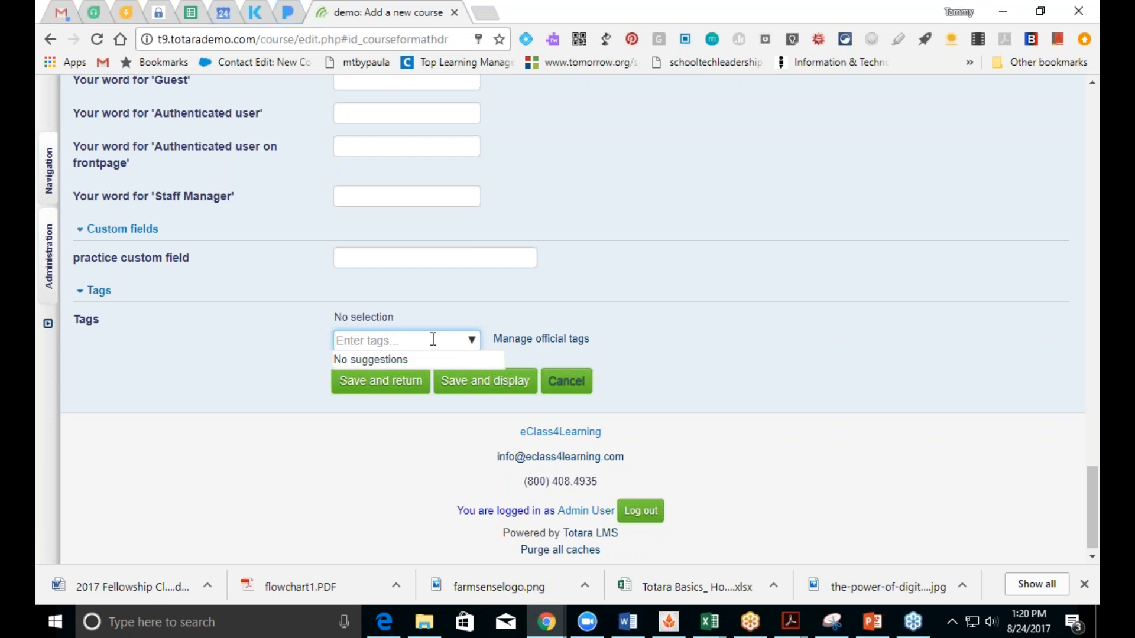
left_click(657, 341)
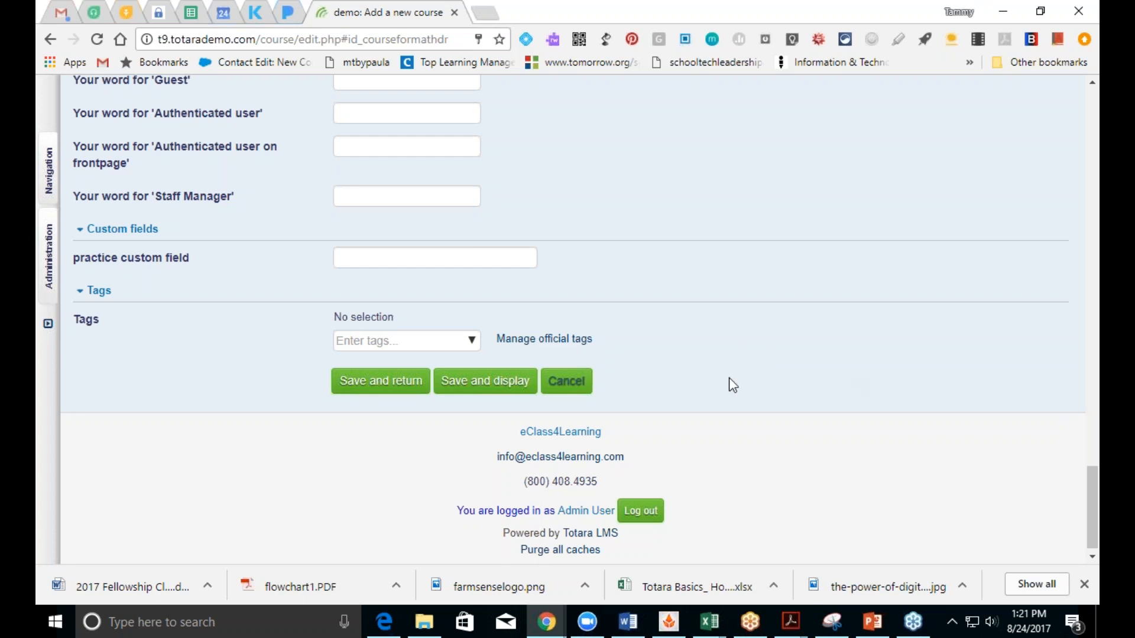
left_click(522, 384)
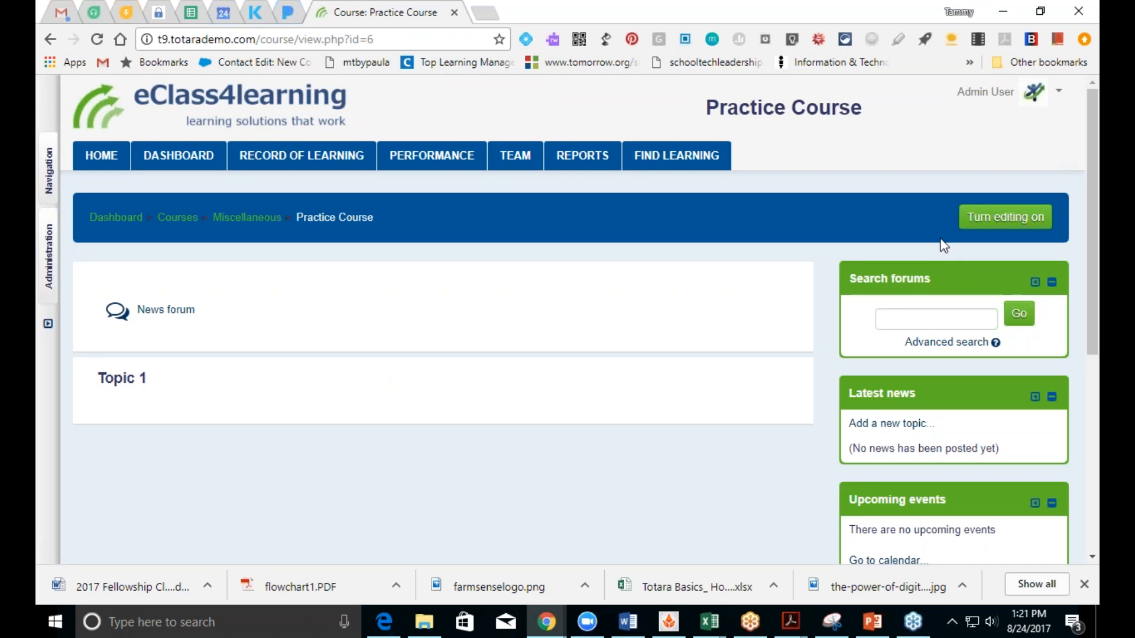
Step: Turn editing on for the Practice Course page to show its News forum and Topic 1
left_click(997, 223)
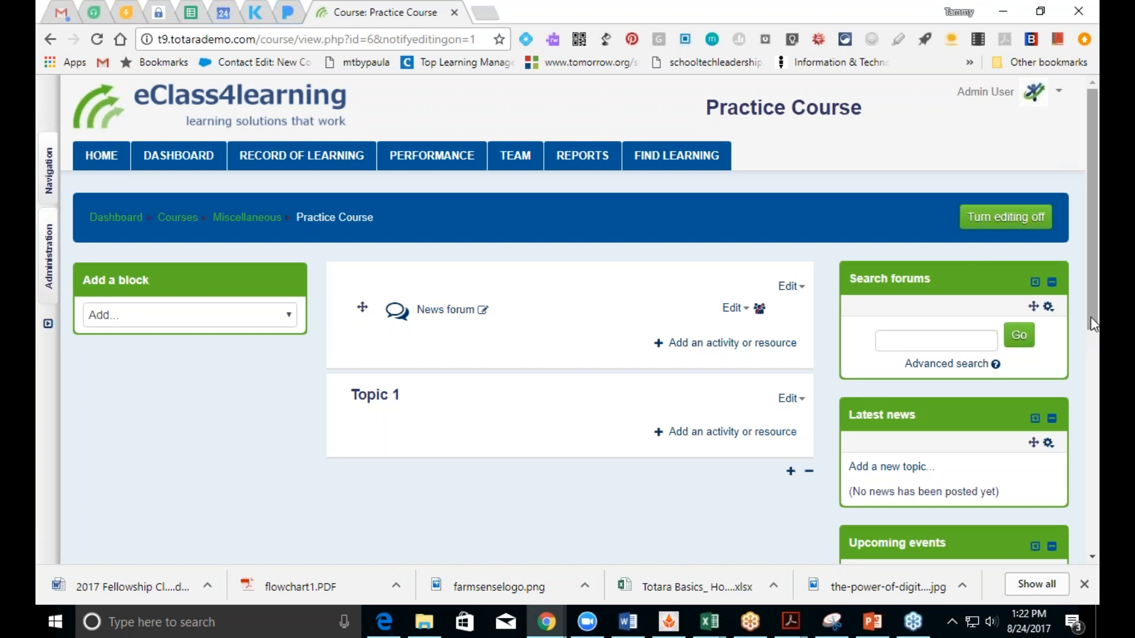
scroll(1091, 317, "down", 1)
left_click_drag(1093, 334, 1093, 322)
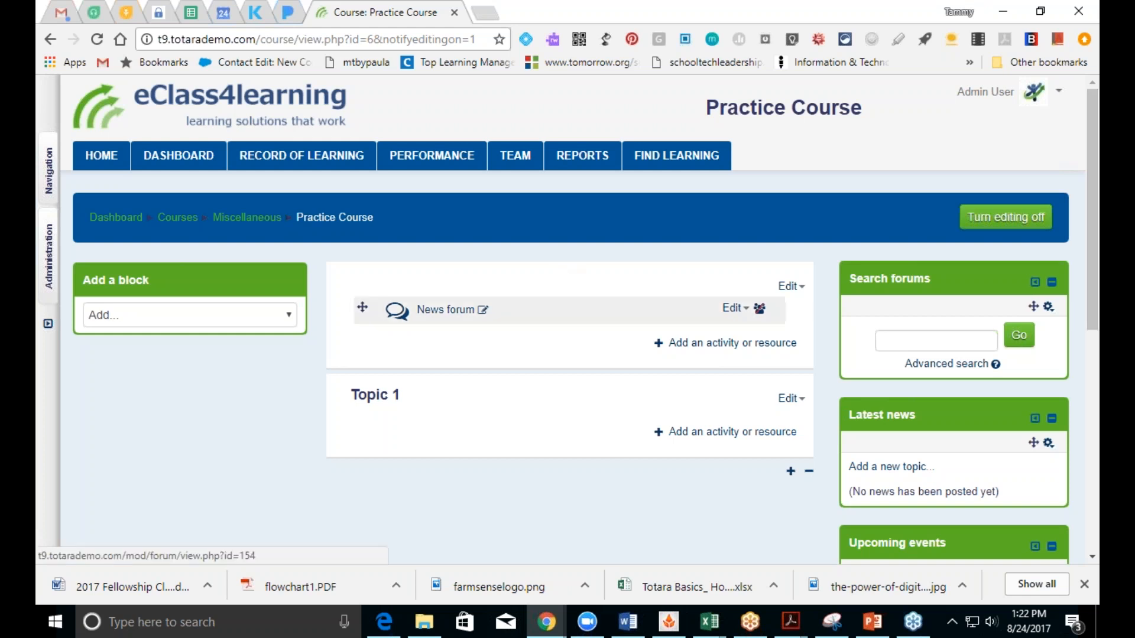
Step: Start a News forum topic 'Welcome!' asking learners to complete the introductory forum this week
left_click(438, 319)
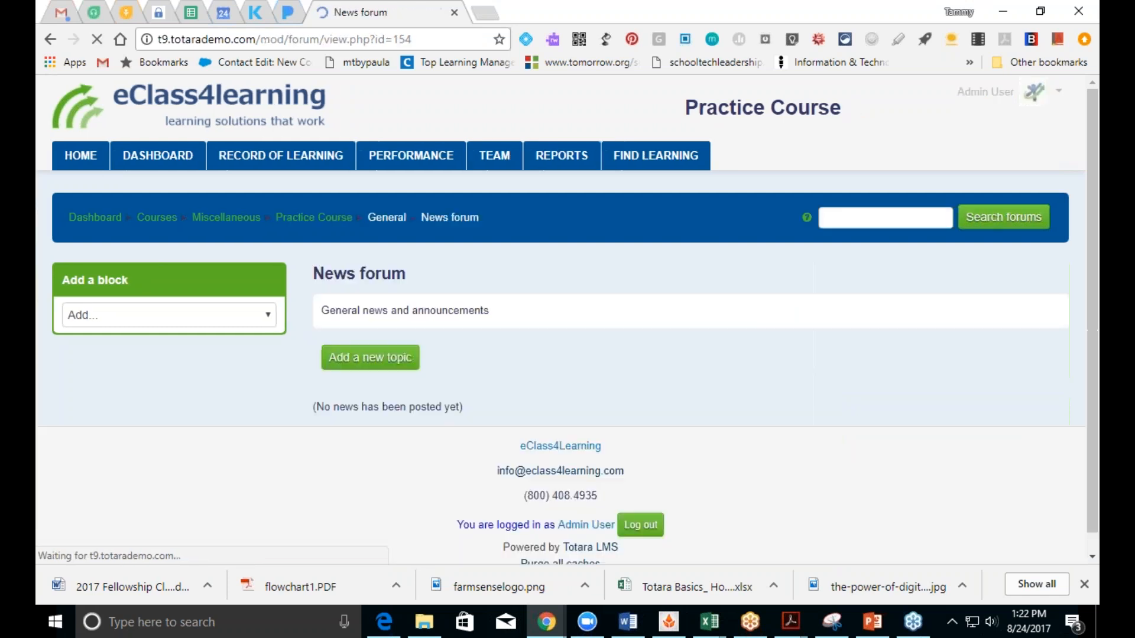
left_click(414, 357)
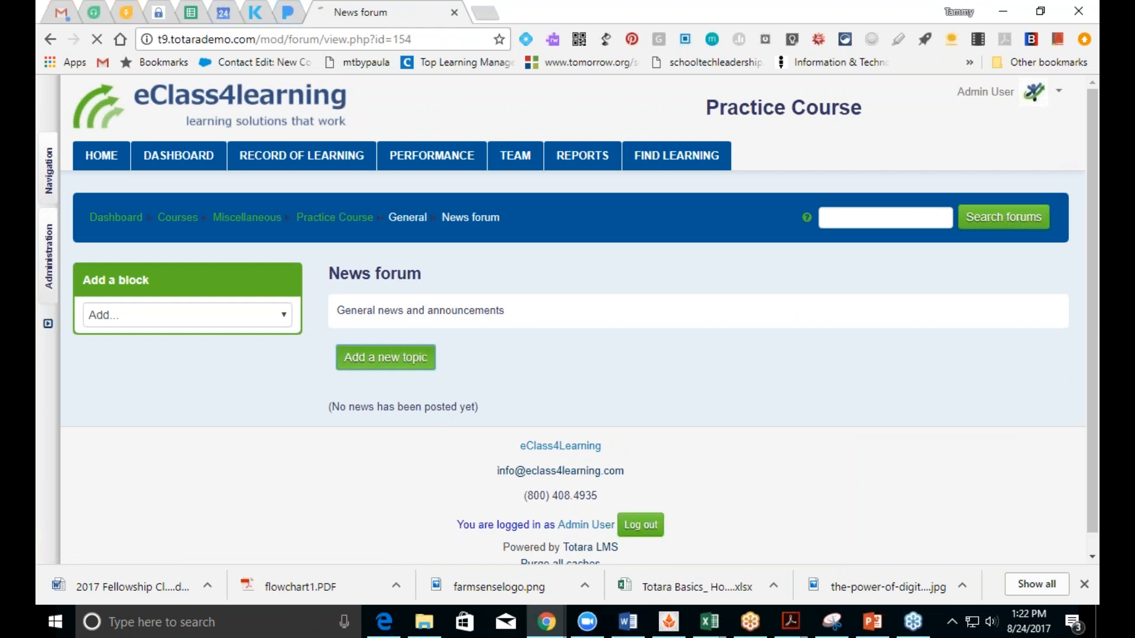
left_click(560, 388)
type("Wel")
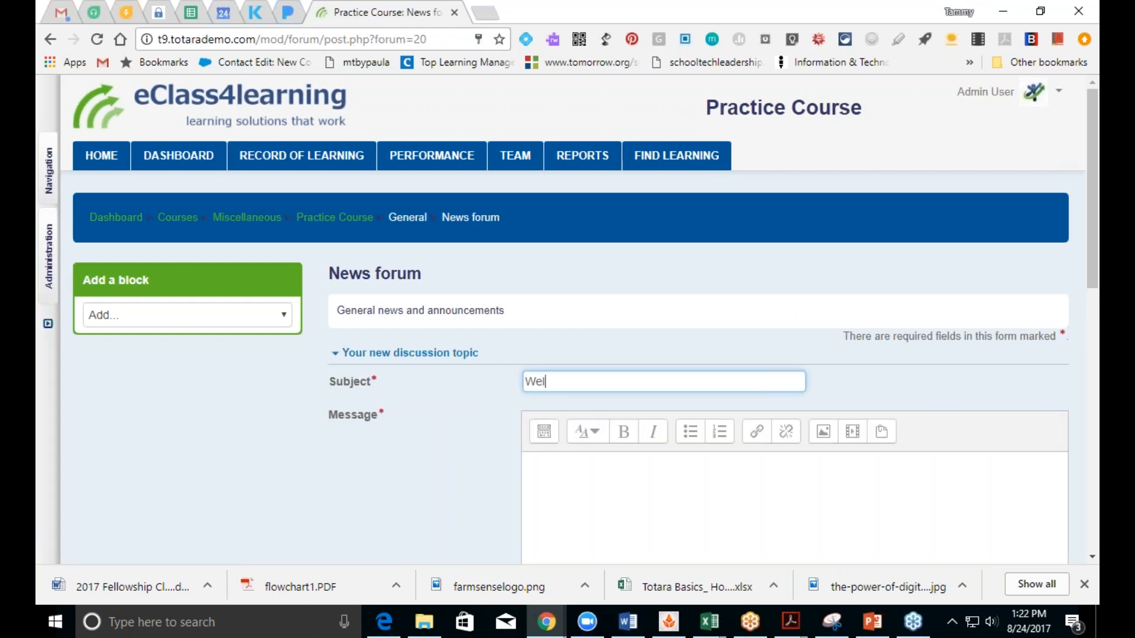
type("come!")
left_click(637, 508)
type("W")
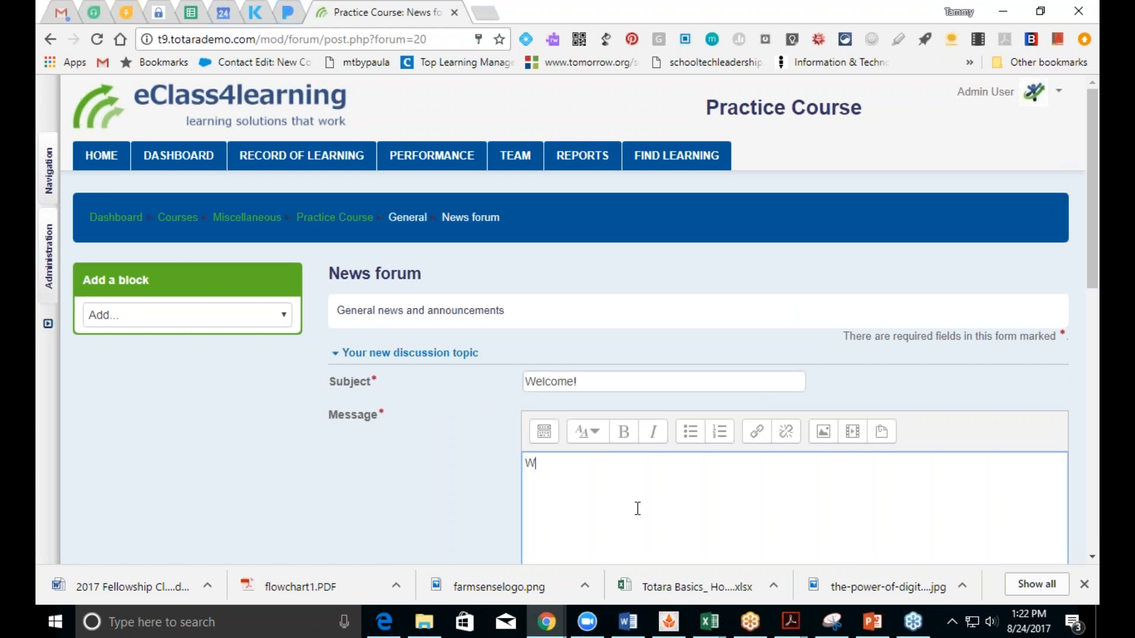
type("elcome to m")
key("BackSpace")
type("our practice course. We")
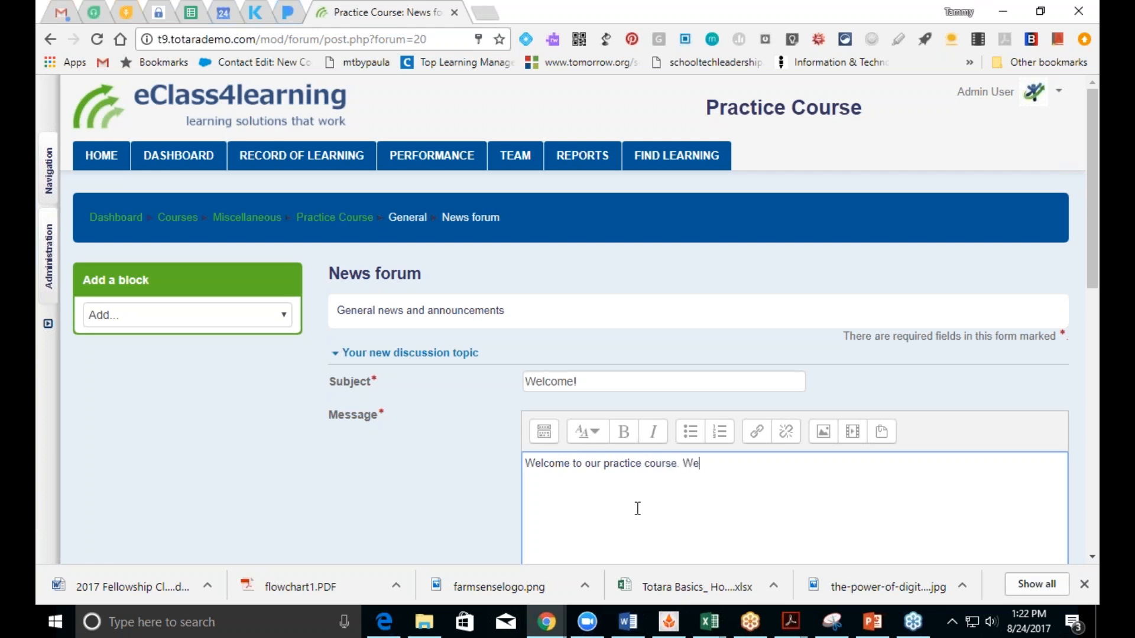
type(" are glad you signed u")
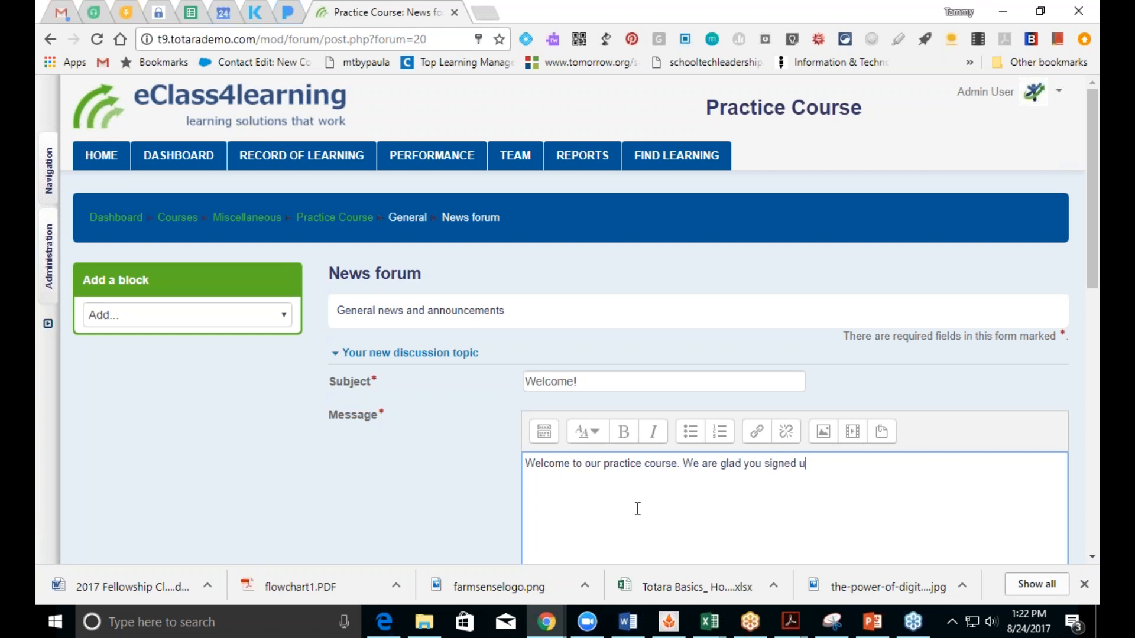
type("p for this course. Pleas")
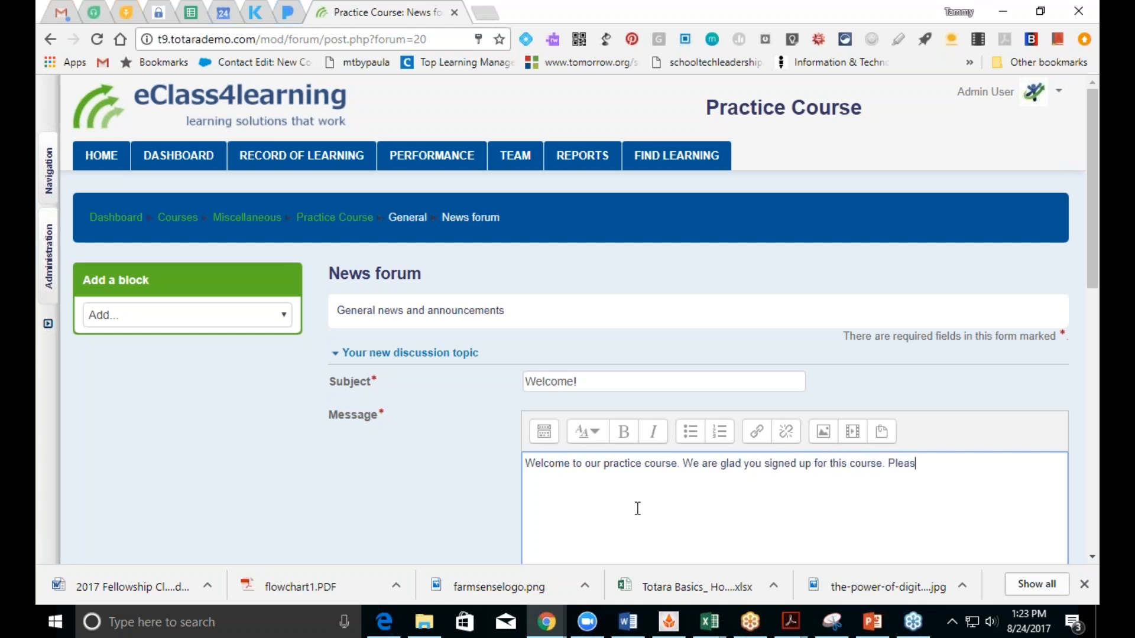
type("e complete the")
type("introduct")
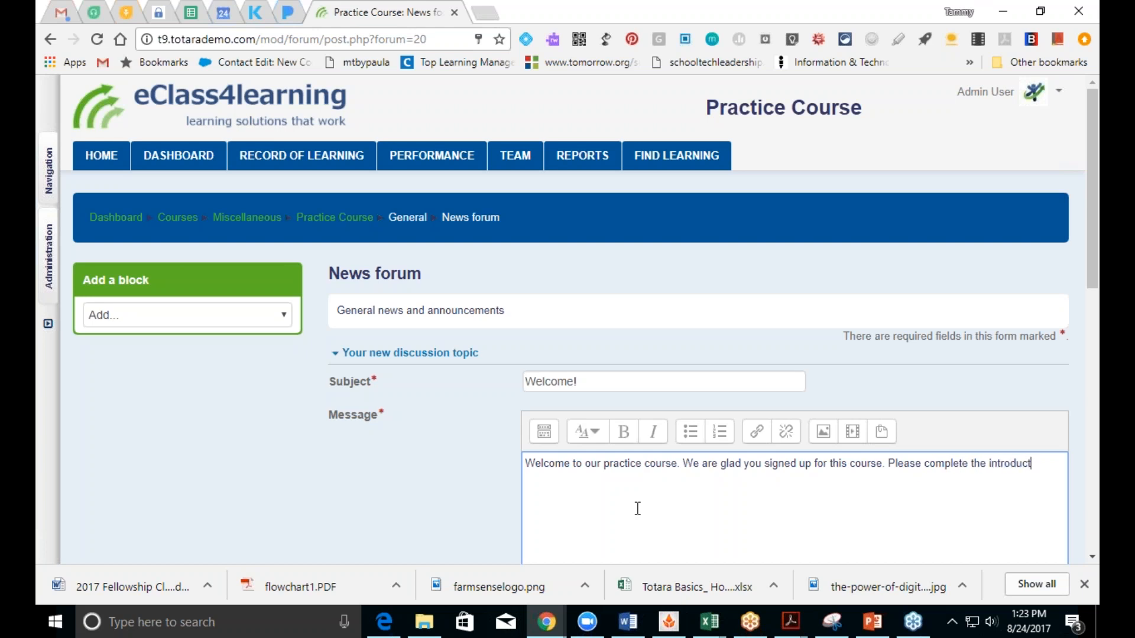
type("ory forum by the end of the week.")
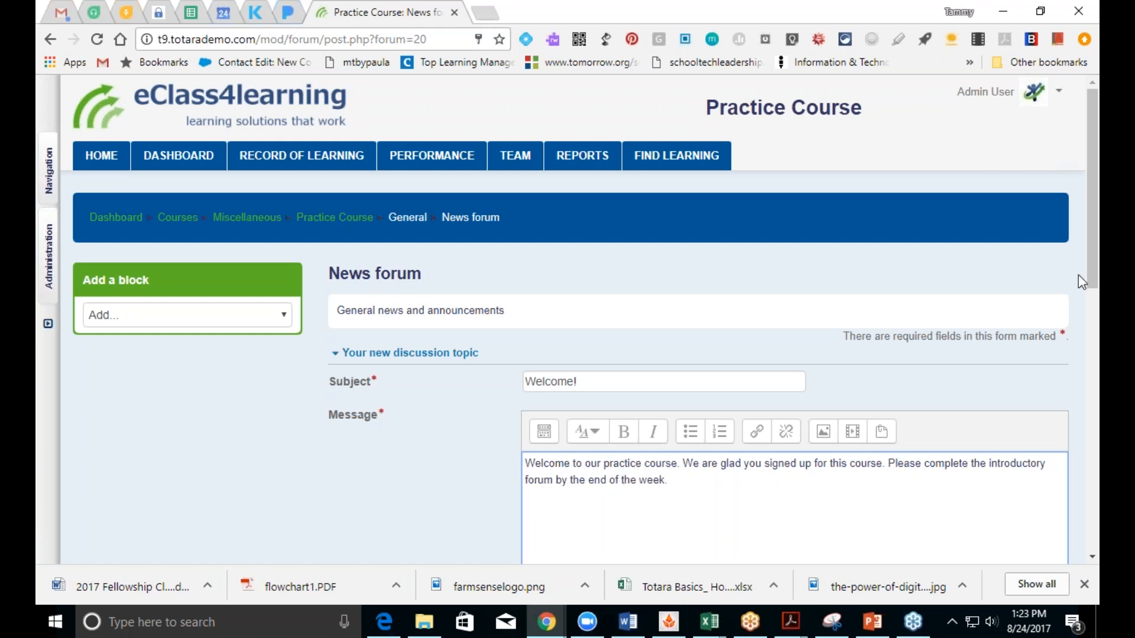
Step: Set the Welcome! post to mail immediately, post it, and continue to the News forum
scroll(1092, 283, "down", 8)
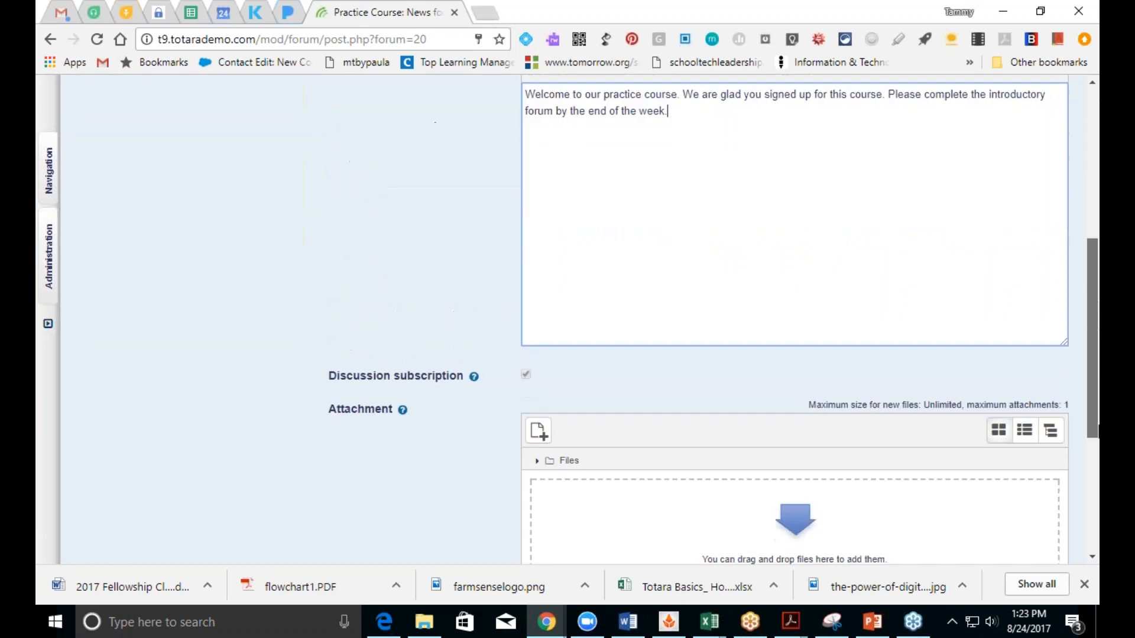
left_click_drag(1093, 355, 1093, 397)
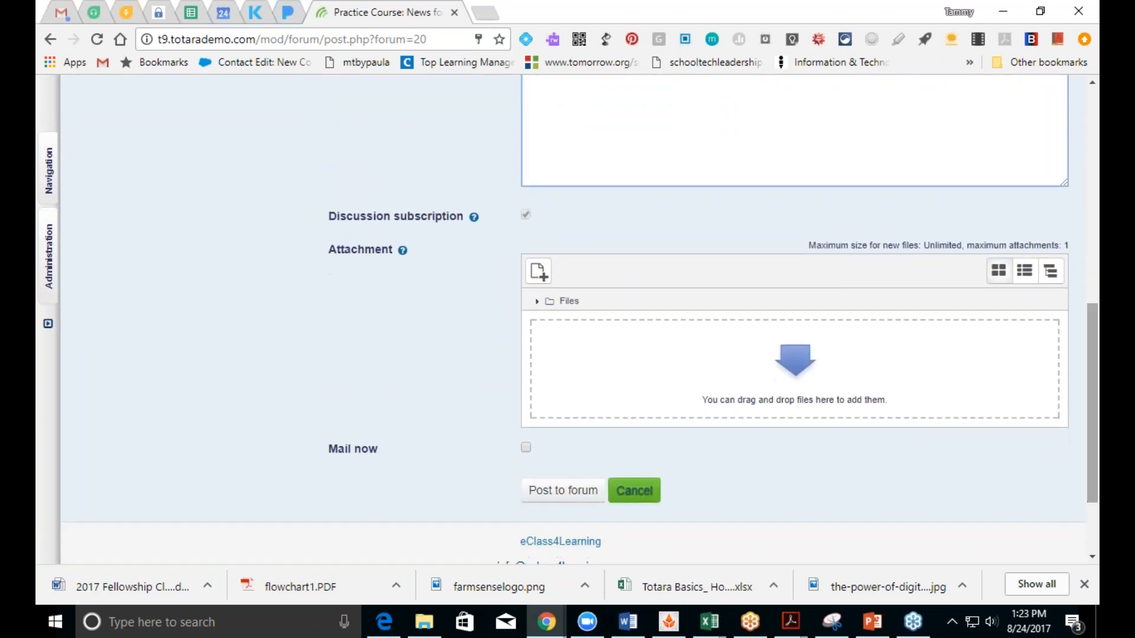
left_click(526, 448)
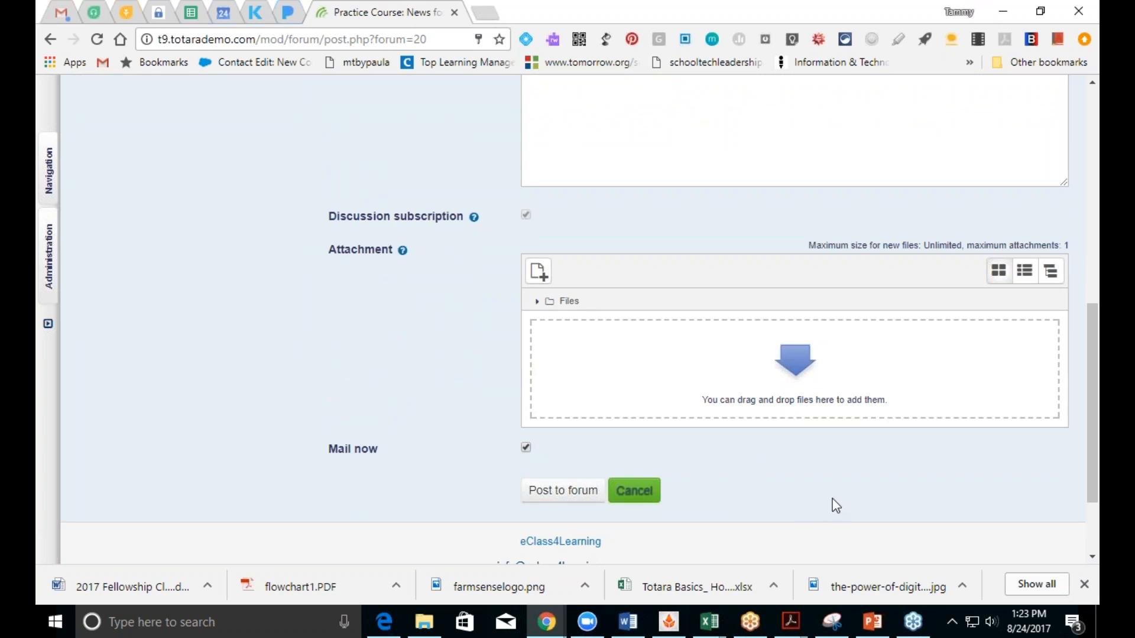
left_click(552, 495)
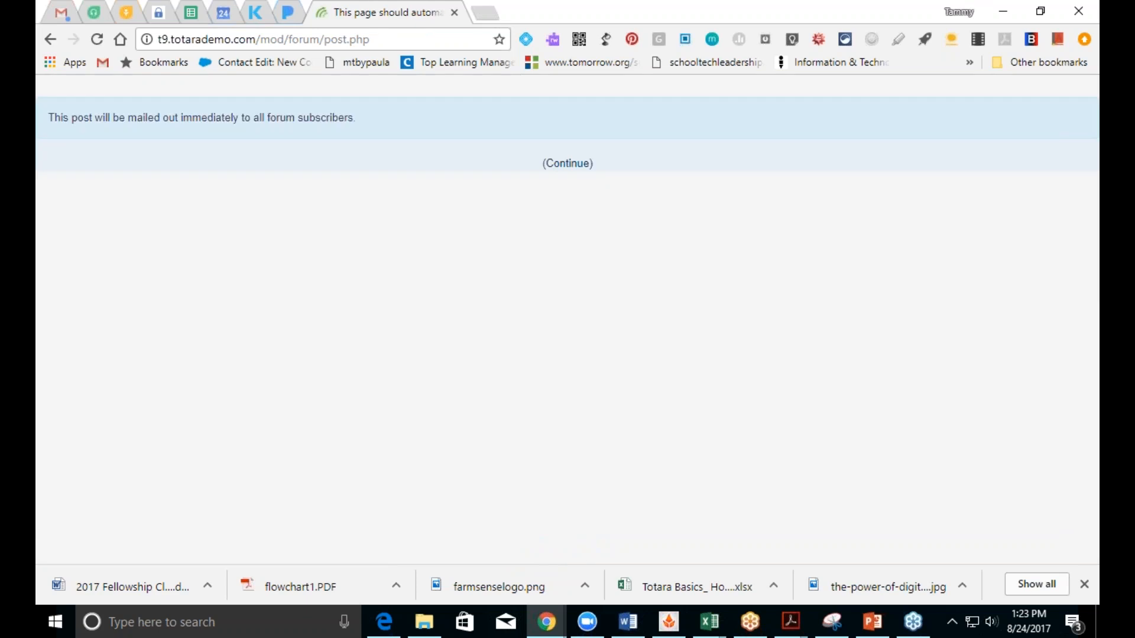
left_click(567, 165)
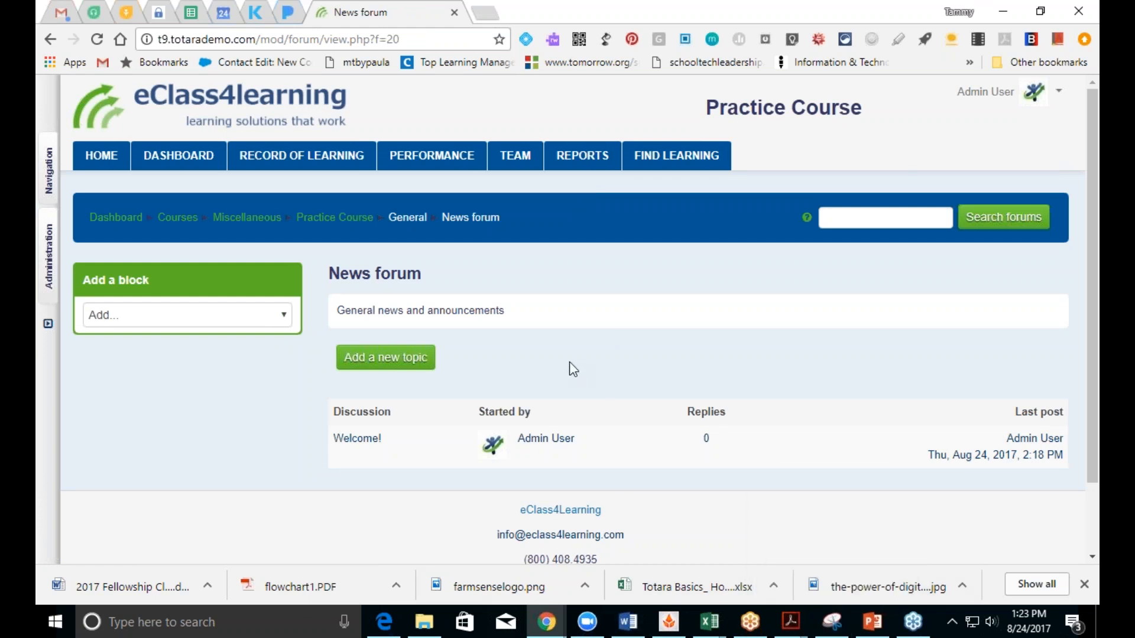
Step: Return to the Practice Course page and review the News forum's Edit menu without changes
left_click(350, 219)
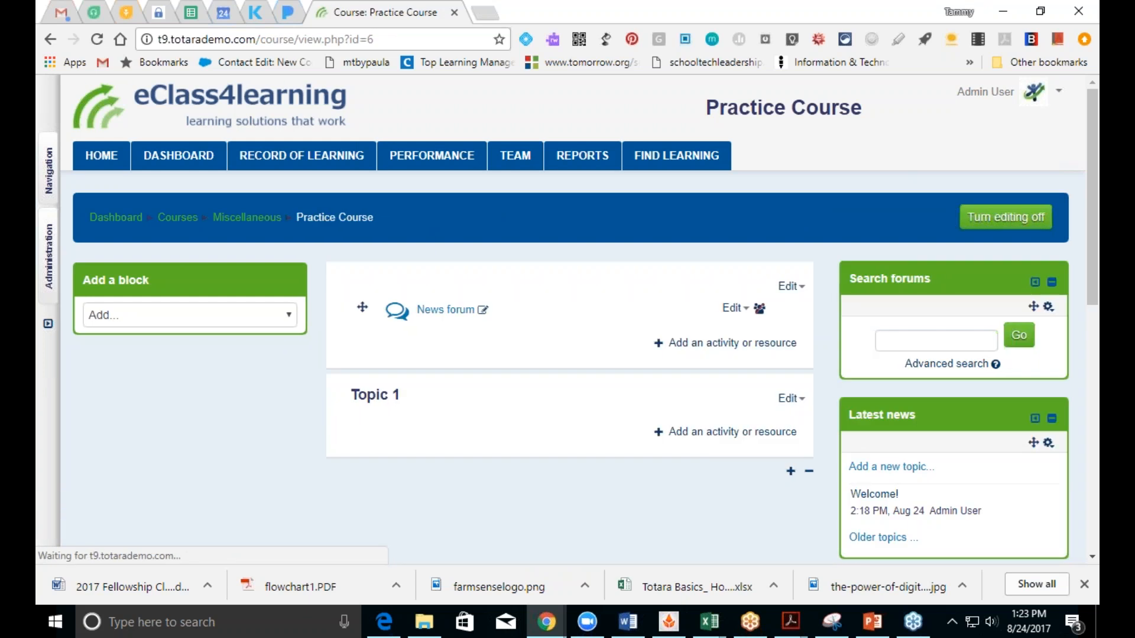
left_click(733, 309)
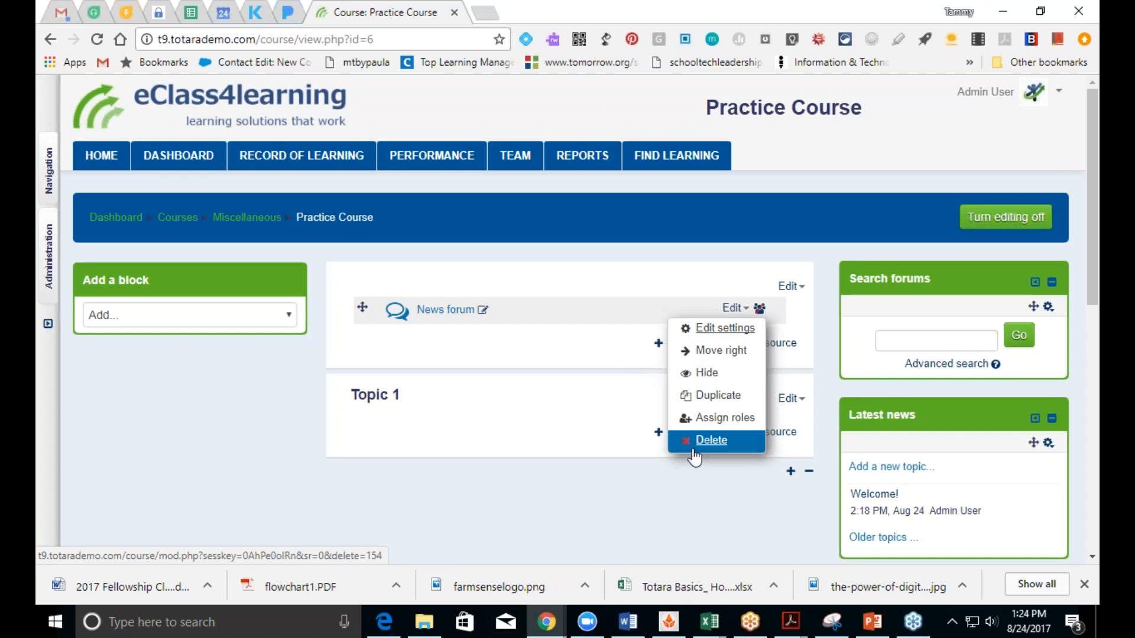
left_click(549, 345)
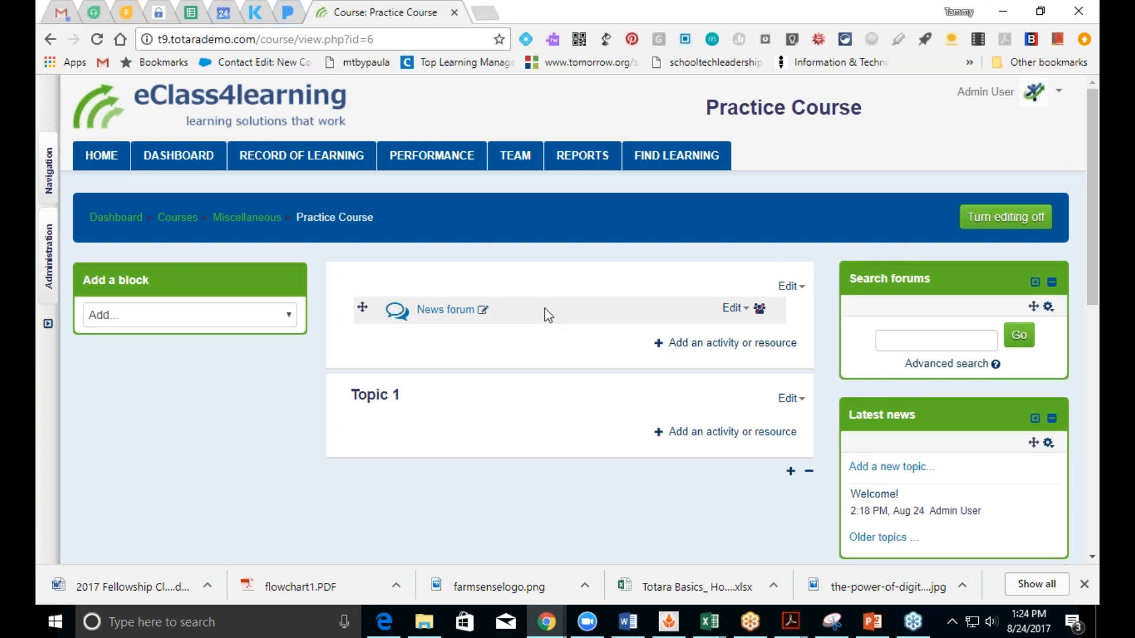
Step: In the General section's settings, untick Use default section name and enter 'Welcome!'
left_click(785, 290)
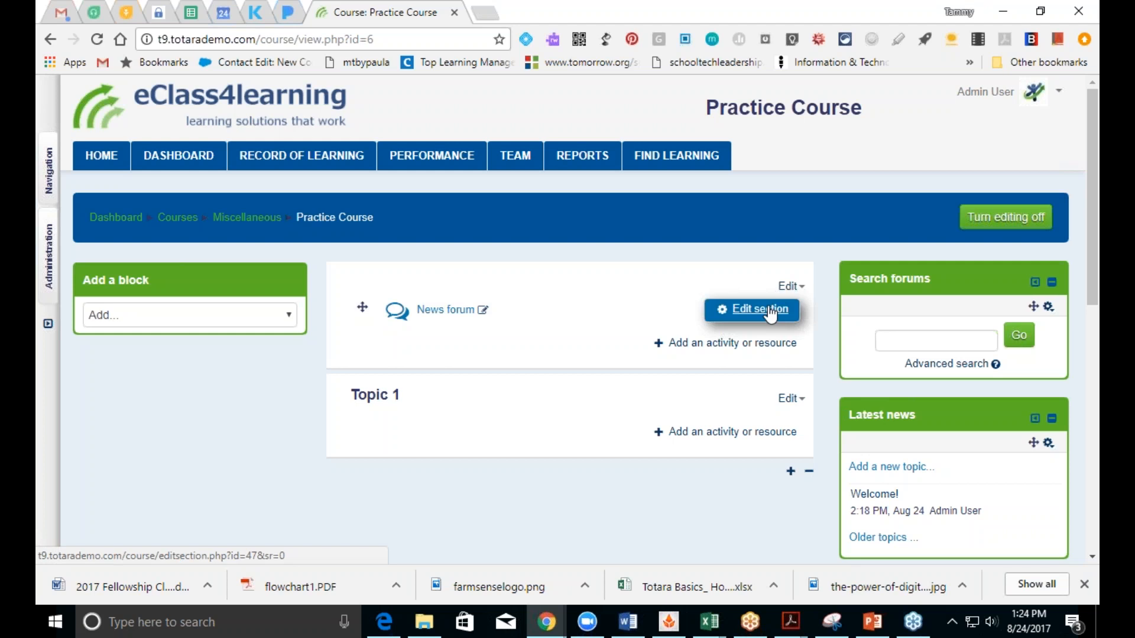
left_click(768, 311)
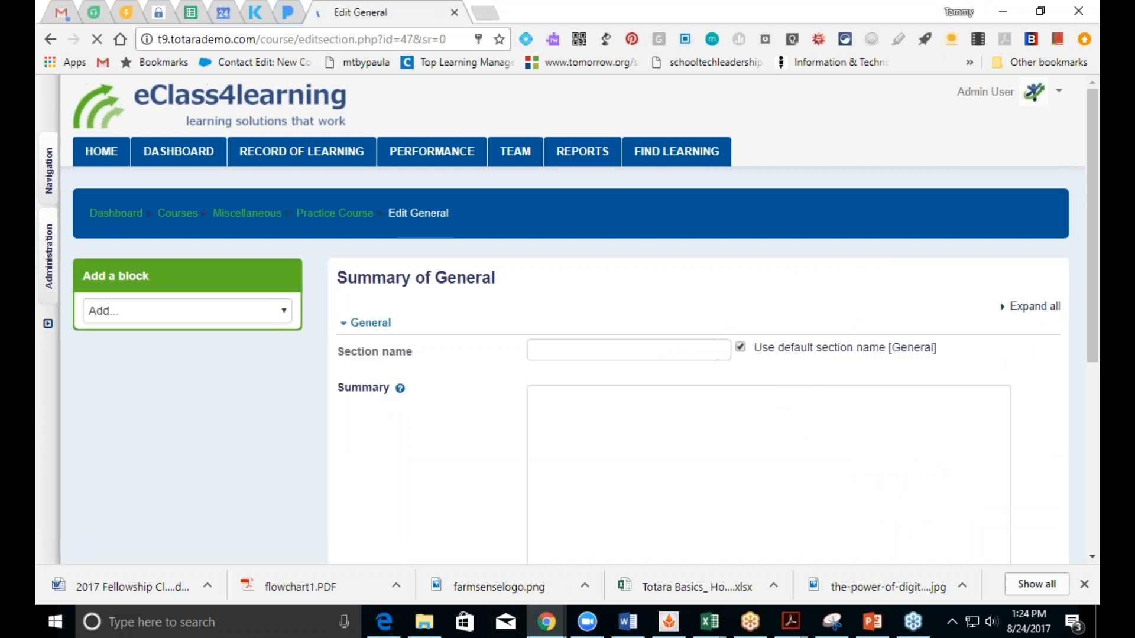
left_click(741, 349)
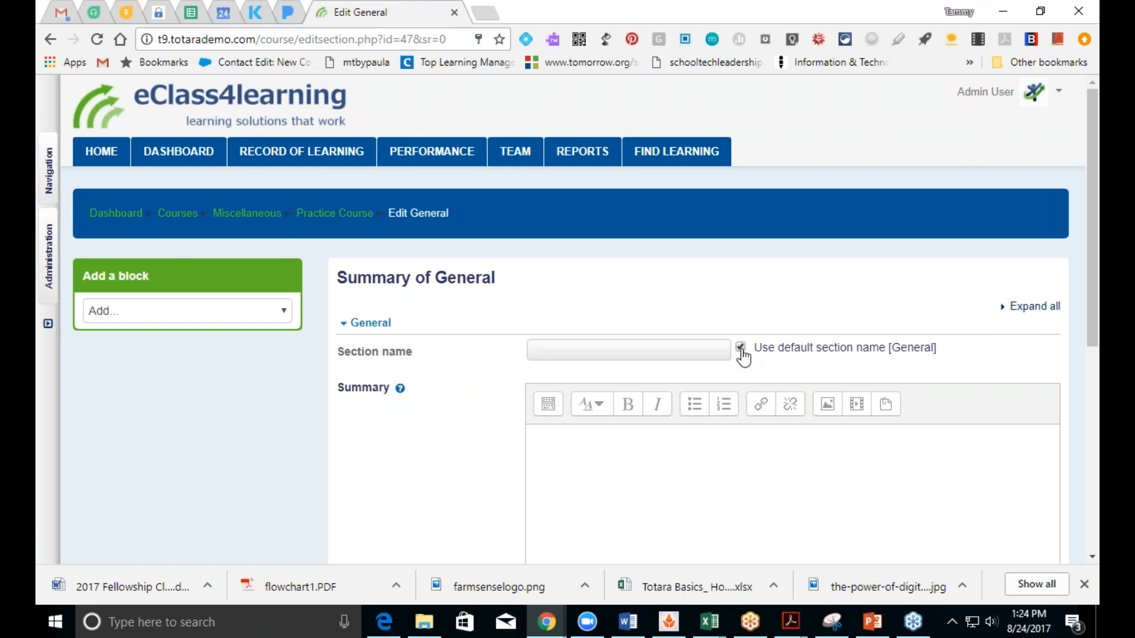
left_click(741, 348)
left_click(672, 350)
type("We")
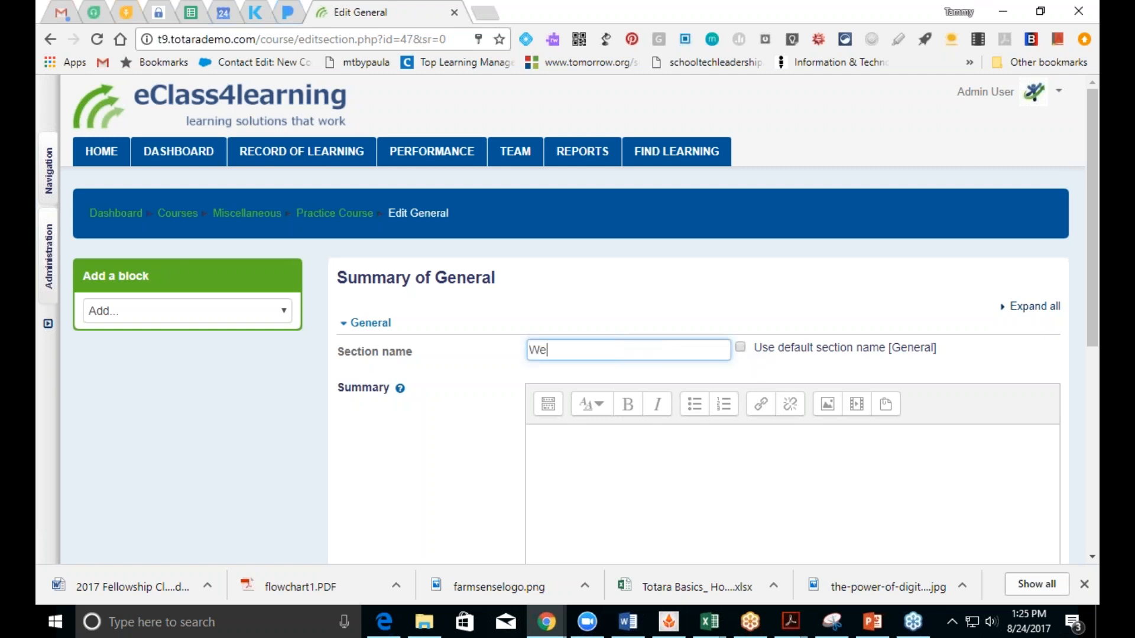
type("lcome!")
scroll(1095, 313, "down", 4)
scroll(578, 287, "up", 1)
Step: Write the summary: 'We are glad you joined the course. Please don't hesitate to contact me if you have questions.'
left_click(617, 293)
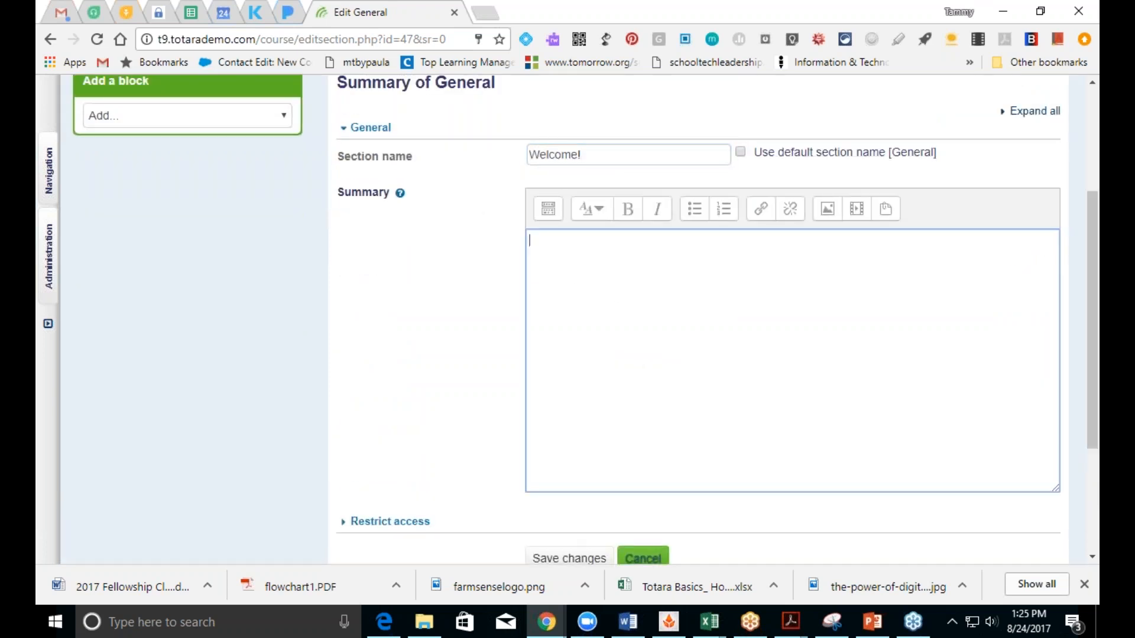
type("We are glad you joined the course. Please don't hesitate to contact me if you have questions.")
Step: Add a 'Sincerely,' sign-off with the instructor's name, phone number and e-mail, then save the section
key("Return")
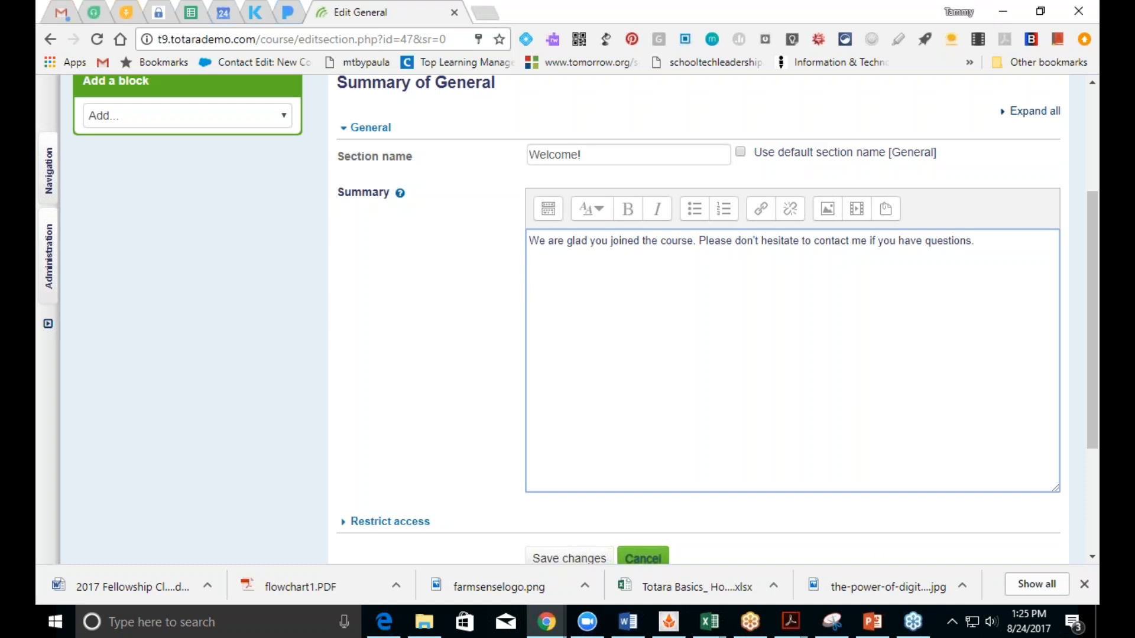
type("Sincerely,")
key("Return")
key("Return")
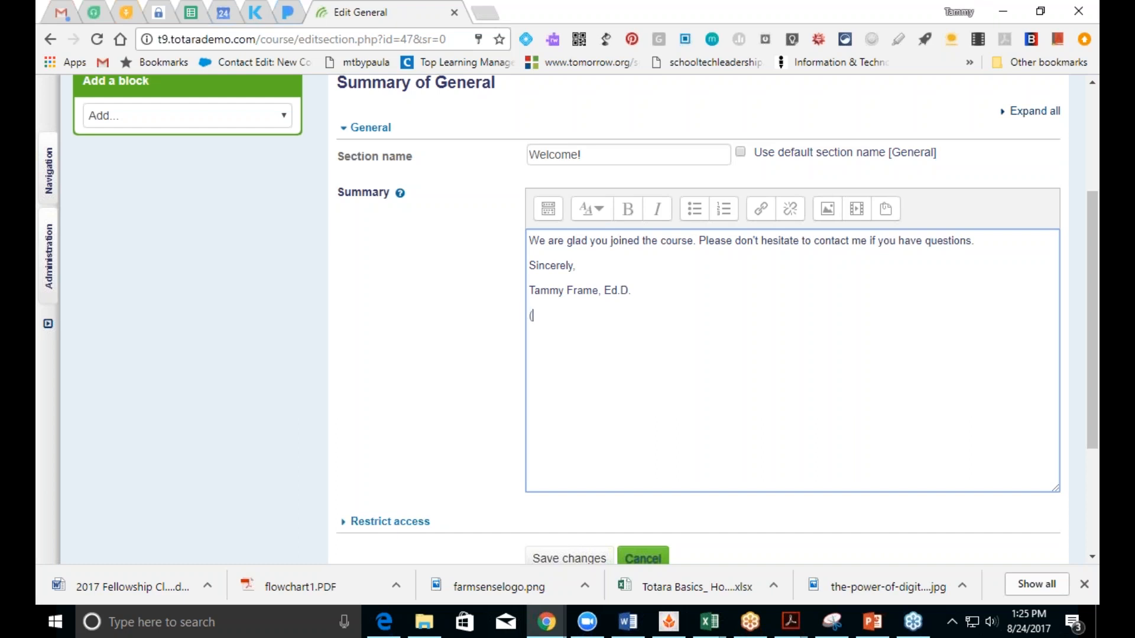
key("Return")
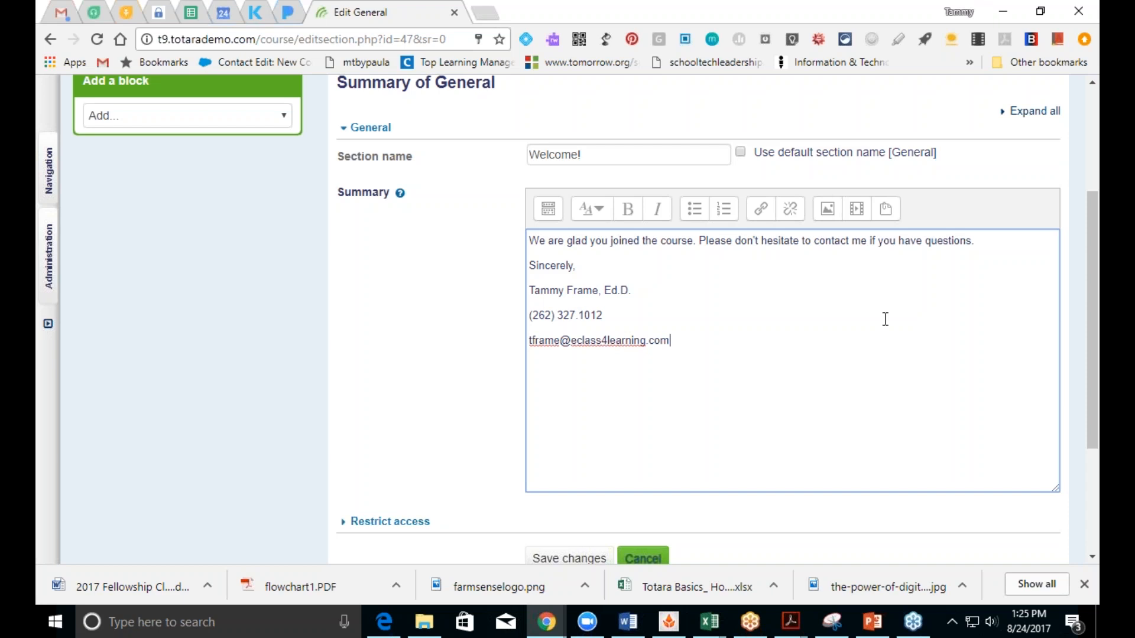
scroll(1090, 377, "down", 3)
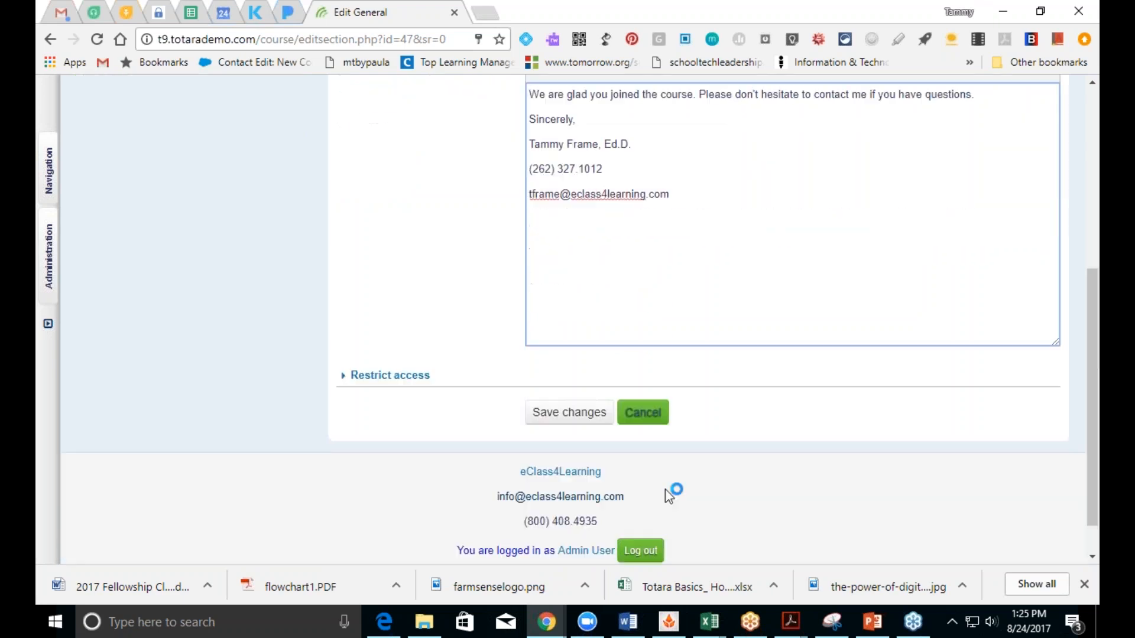
left_click(576, 413)
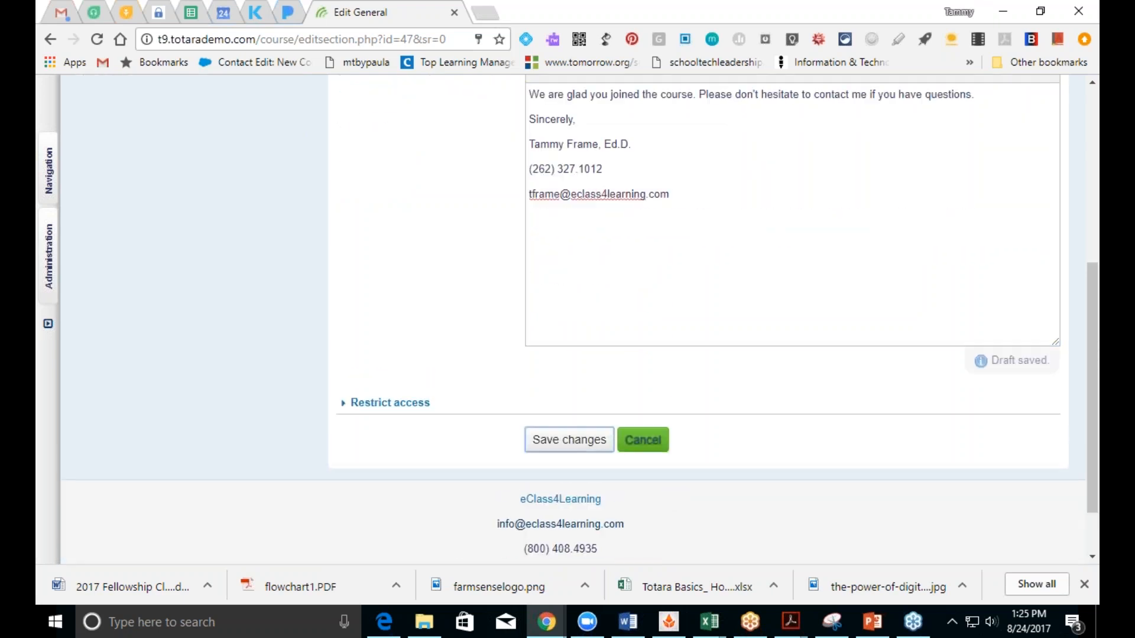
left_click(577, 442)
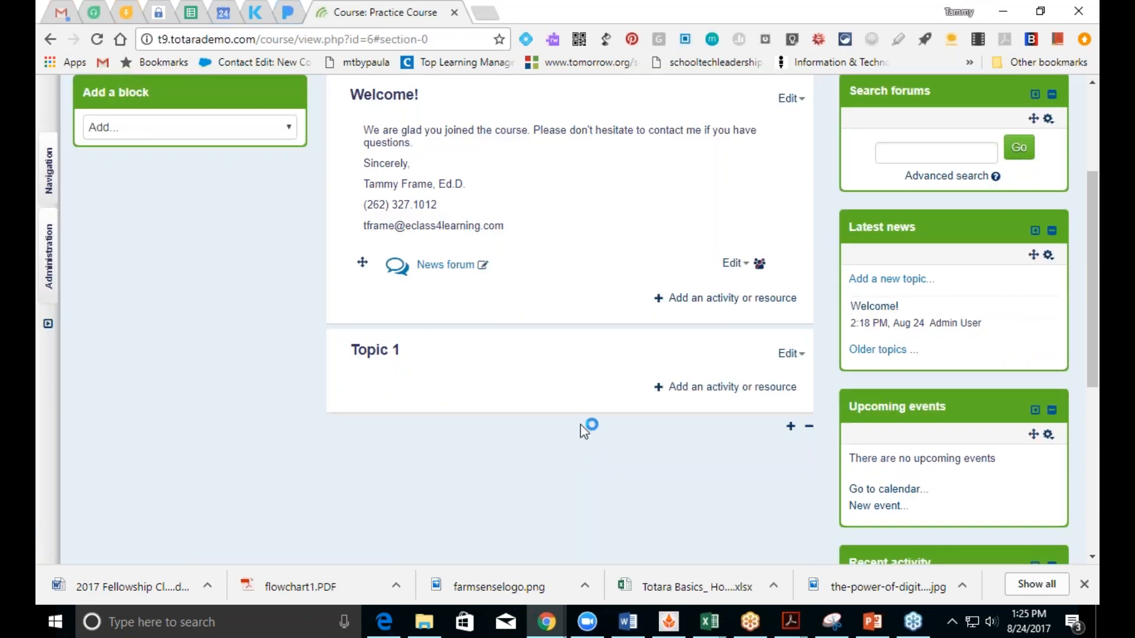
left_click_drag(1090, 344, 1083, 279)
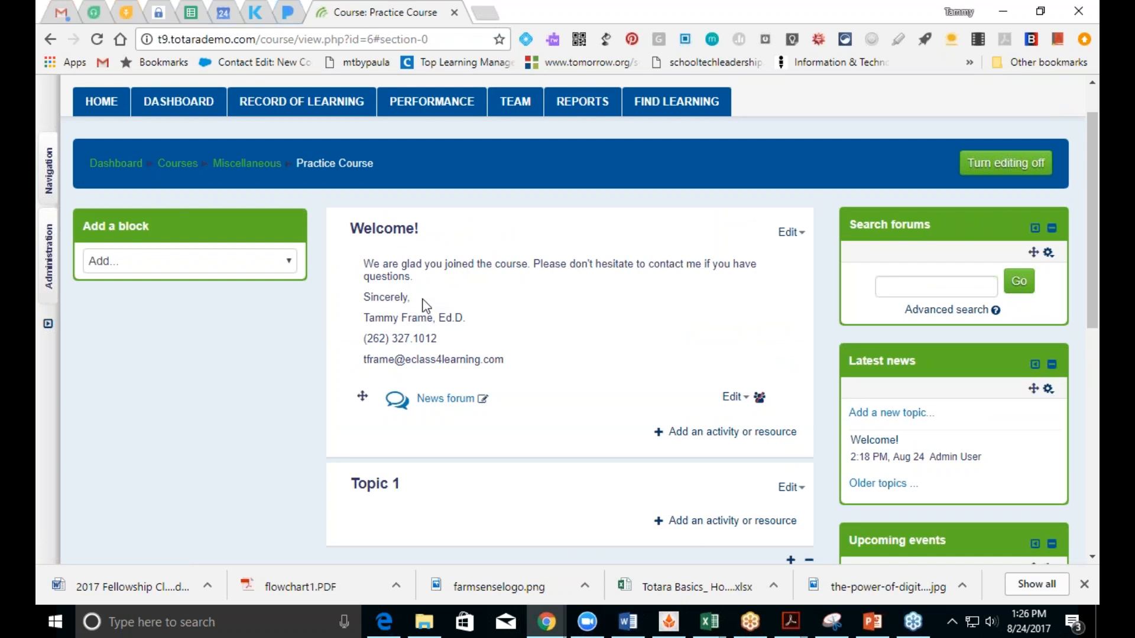
Step: Open Topic 1's settings, untick the default name and enter 'Getting Started'
left_click(790, 489)
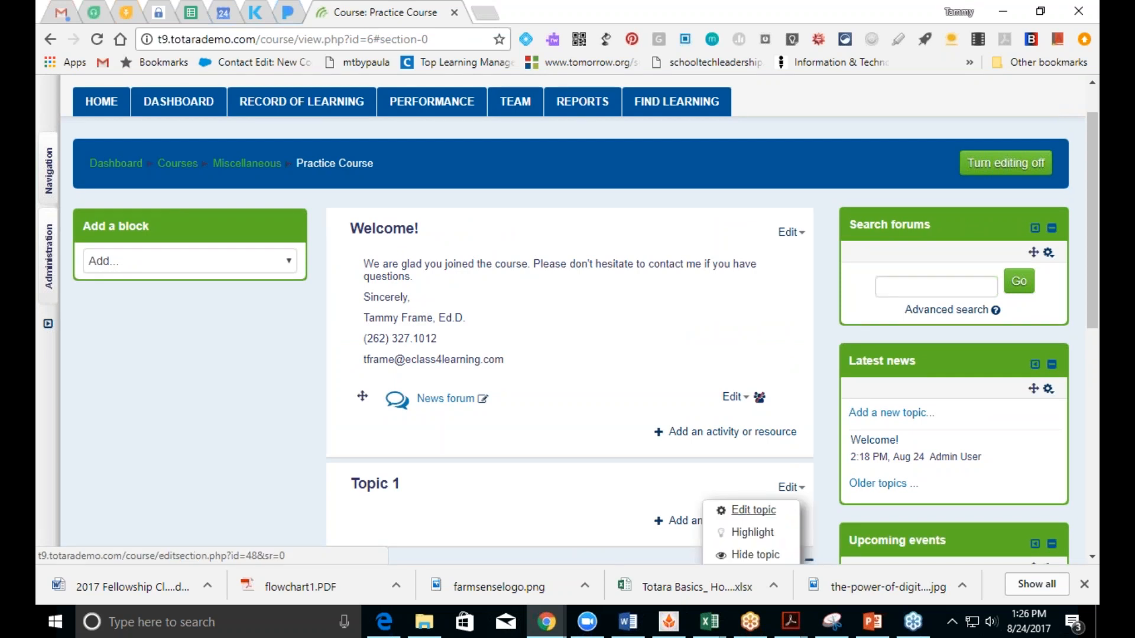
left_click(746, 509)
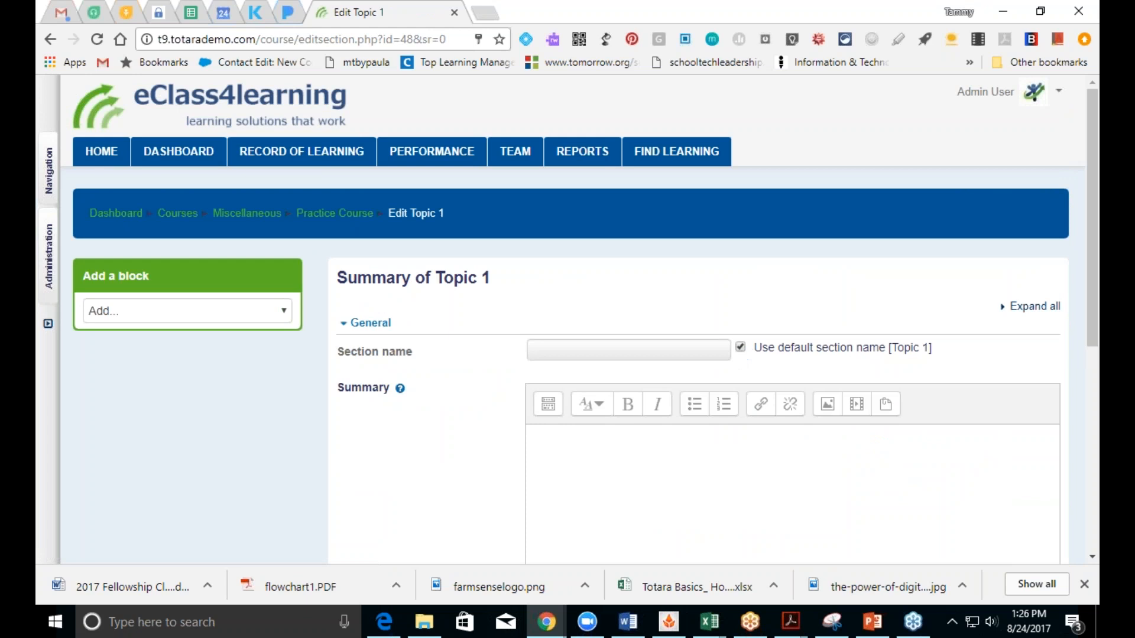
left_click(741, 348)
left_click(696, 353)
type("Ge")
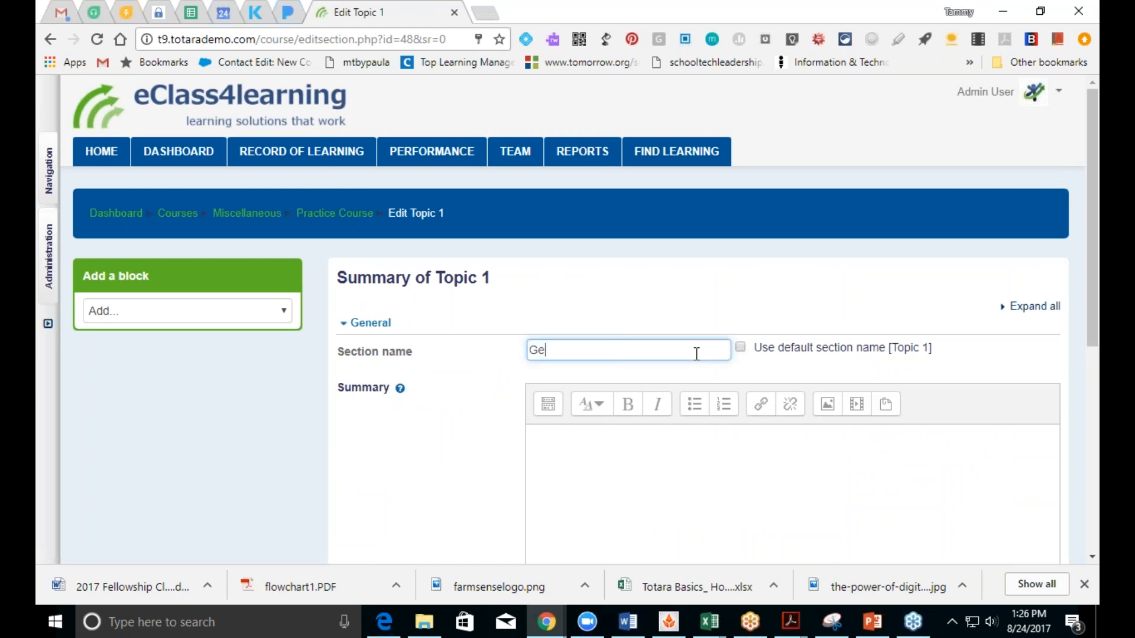
type("tting Started")
Step: Add the summary 'In this section we will help orientate you to the course.' and save
left_click(726, 465)
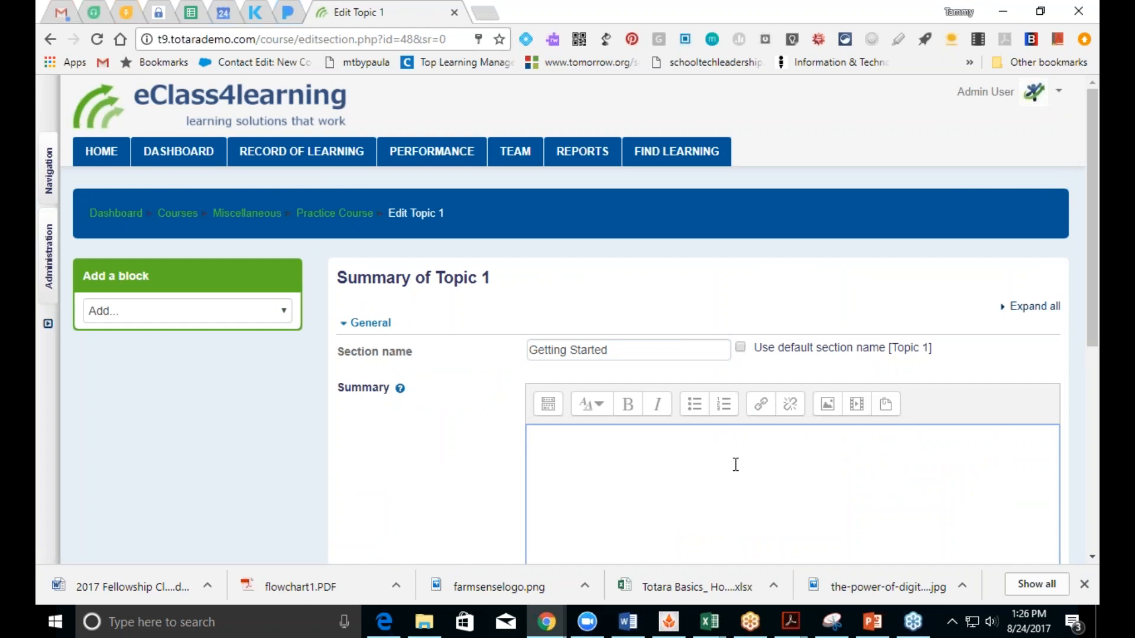
type("In this s")
type("ection")
type("we will help ")
type("orient")
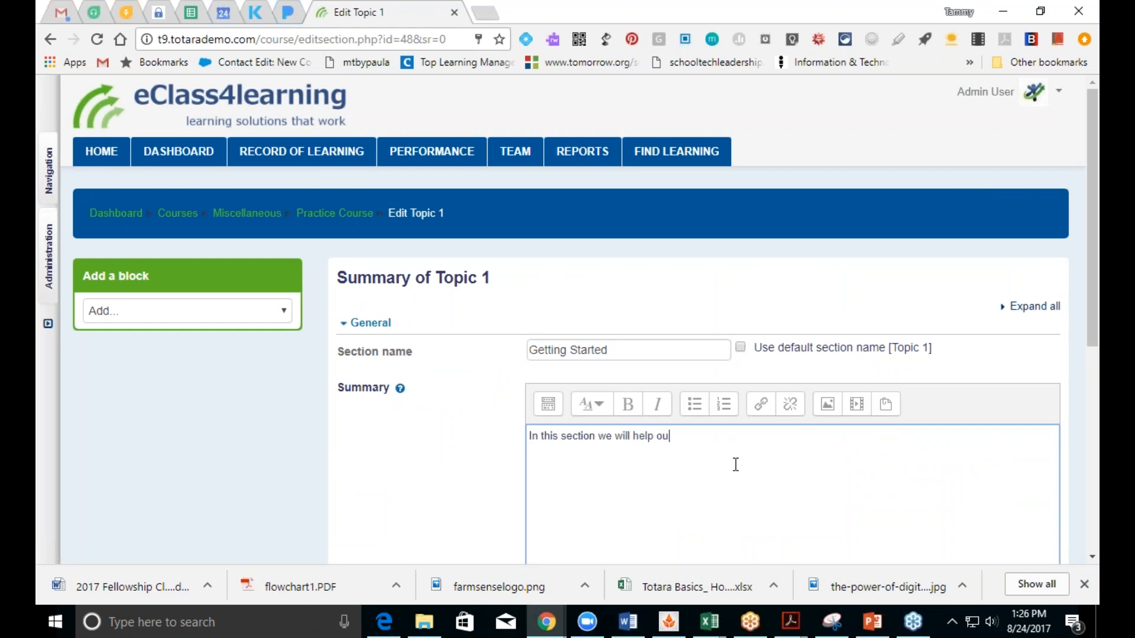
type("ate you to the course.")
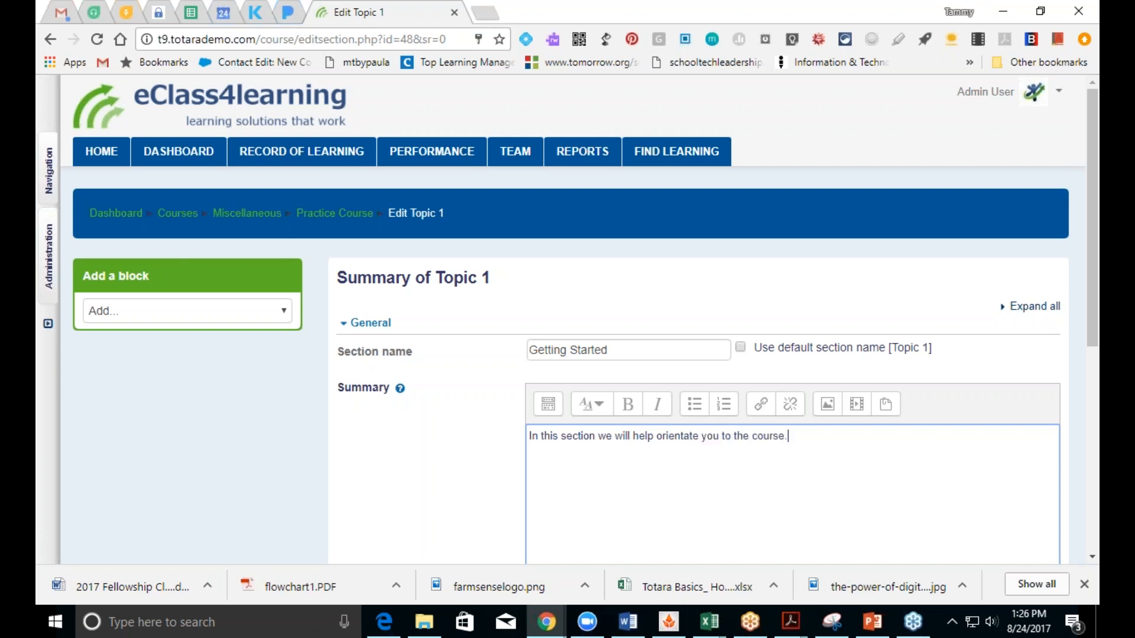
left_click_drag(1092, 323, 1091, 506)
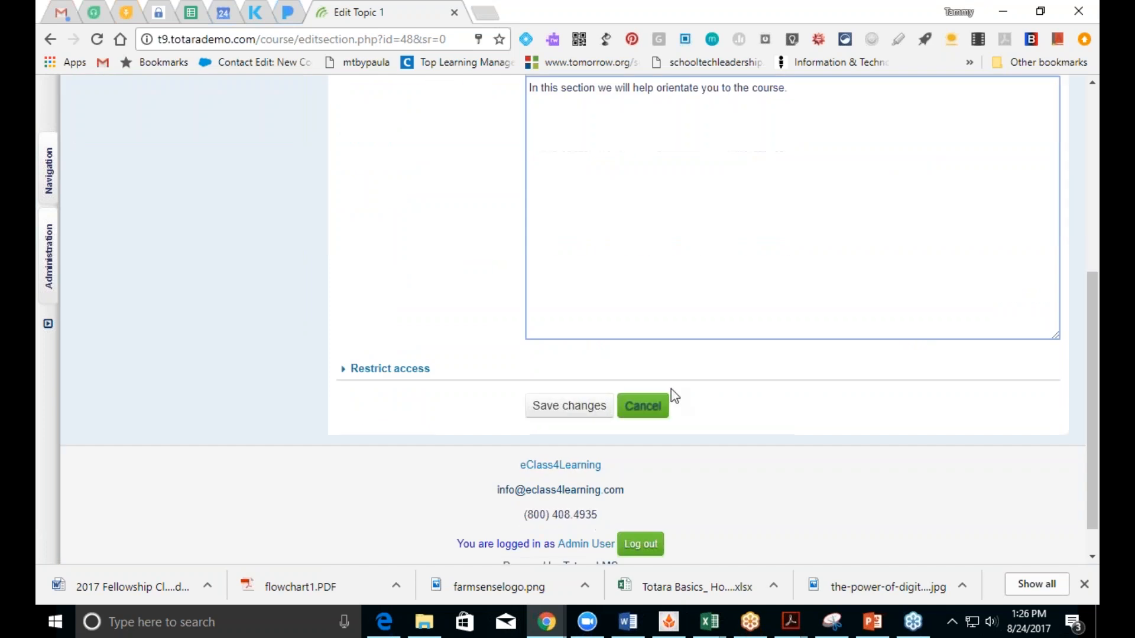
left_click(588, 414)
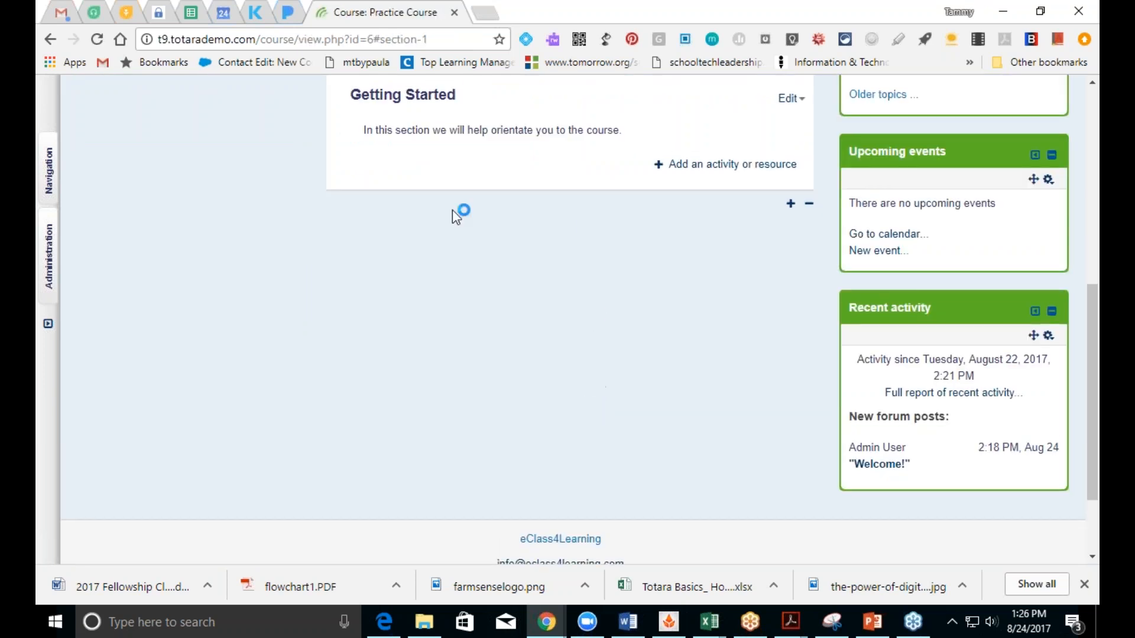
left_click_drag(1087, 360, 1064, 212)
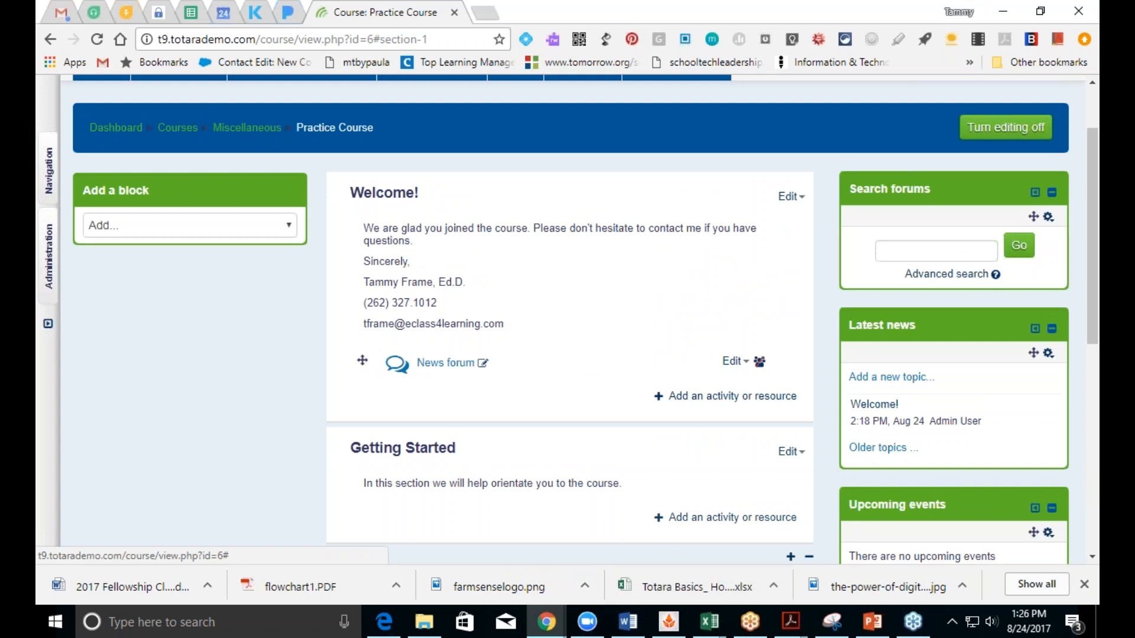
Step: Open the Add an activity or resource chooser, select Assignment and read its full description
left_click(700, 521)
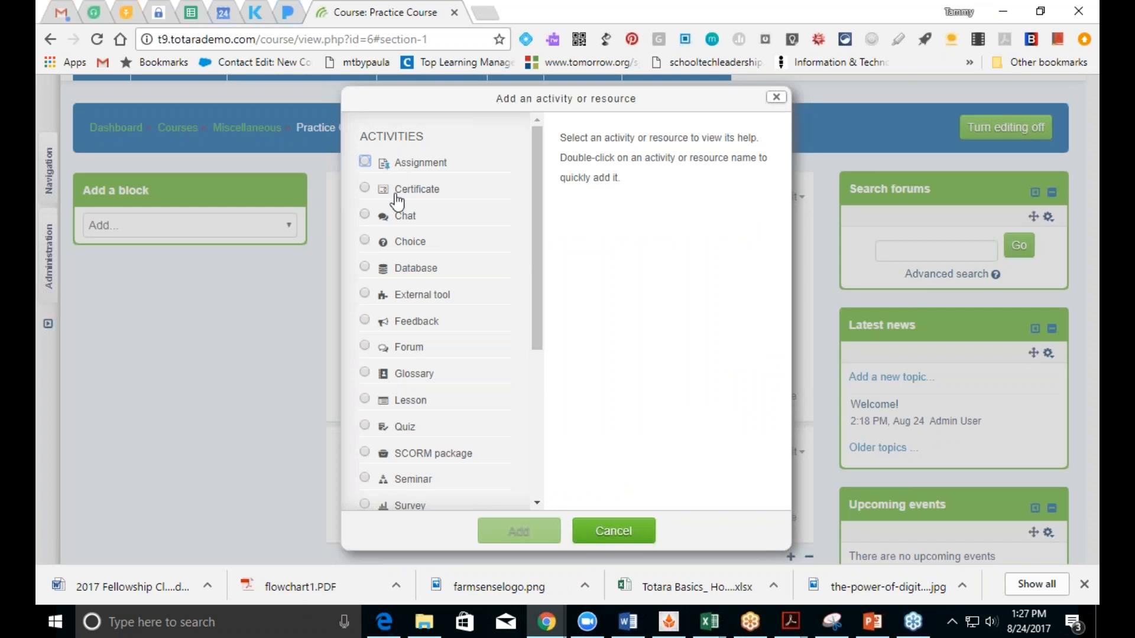
mouse_move(541, 343)
left_mouse_down()
mouse_move(542, 501)
mouse_move(540, 322)
left_mouse_up()
mouse_move(539, 285)
left_mouse_down()
mouse_move(552, 451)
mouse_move(539, 272)
left_mouse_up()
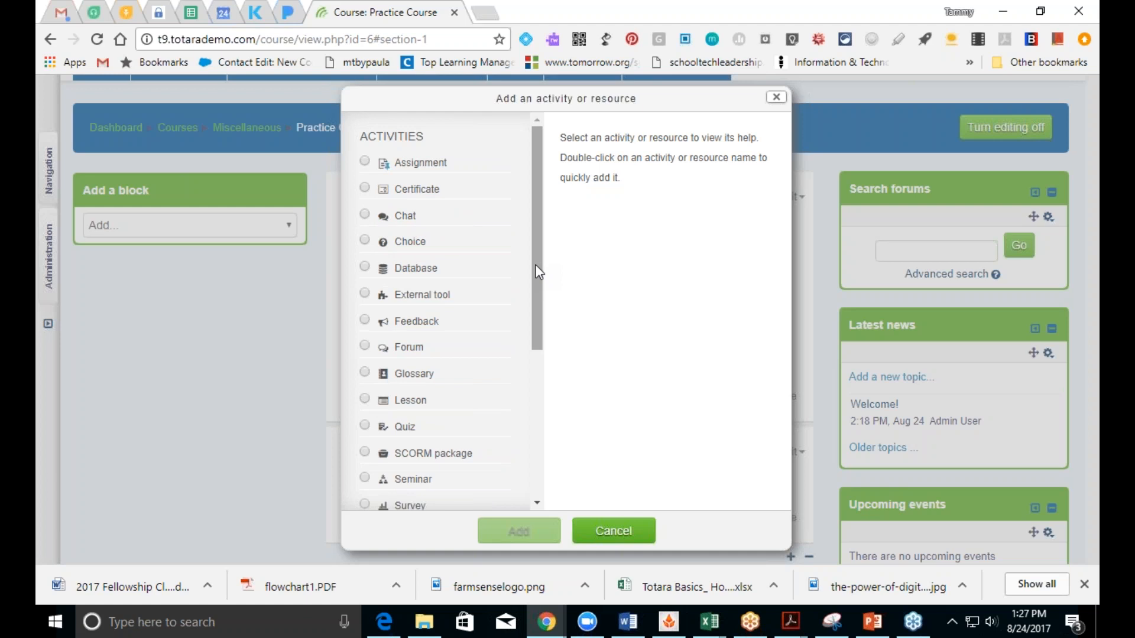
left_click(365, 162)
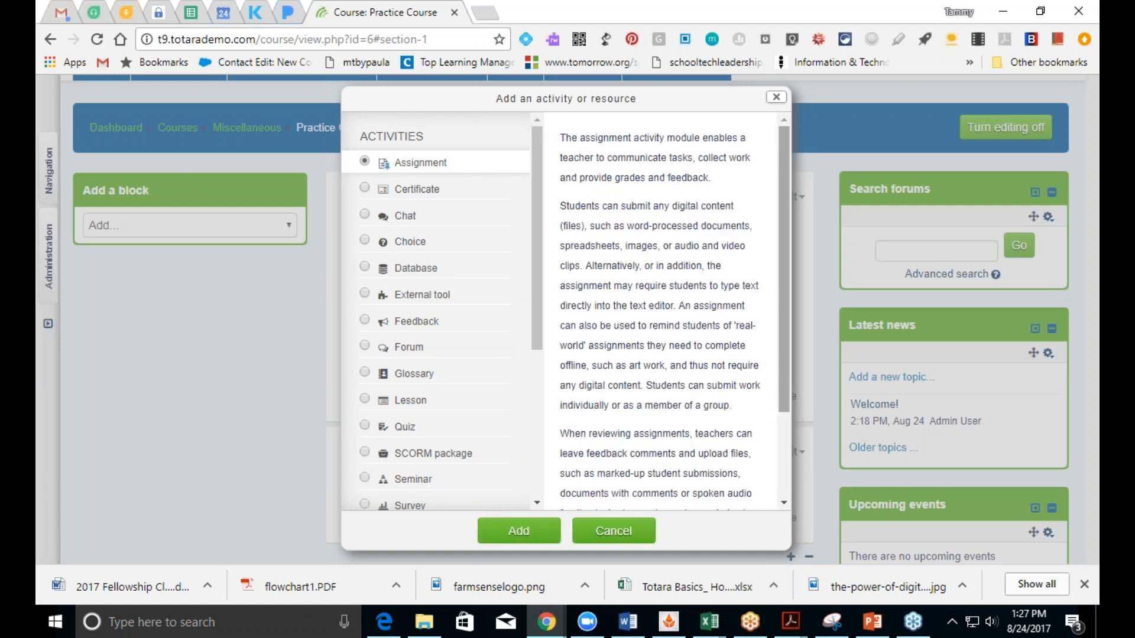
left_click_drag(782, 281, 794, 462)
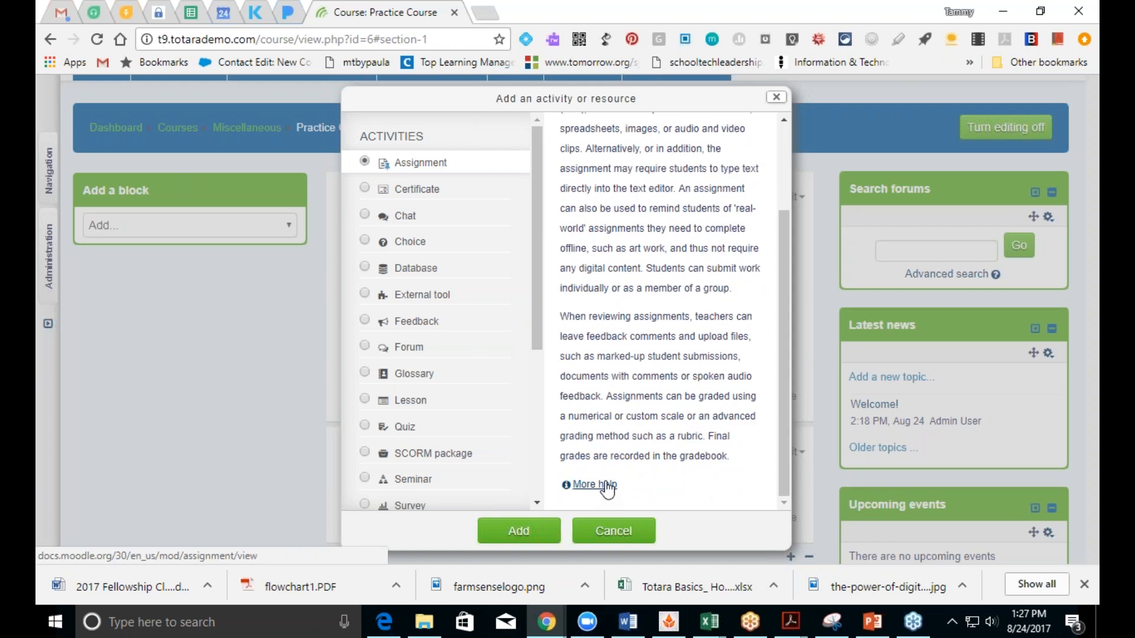
left_click_drag(782, 495, 798, 385)
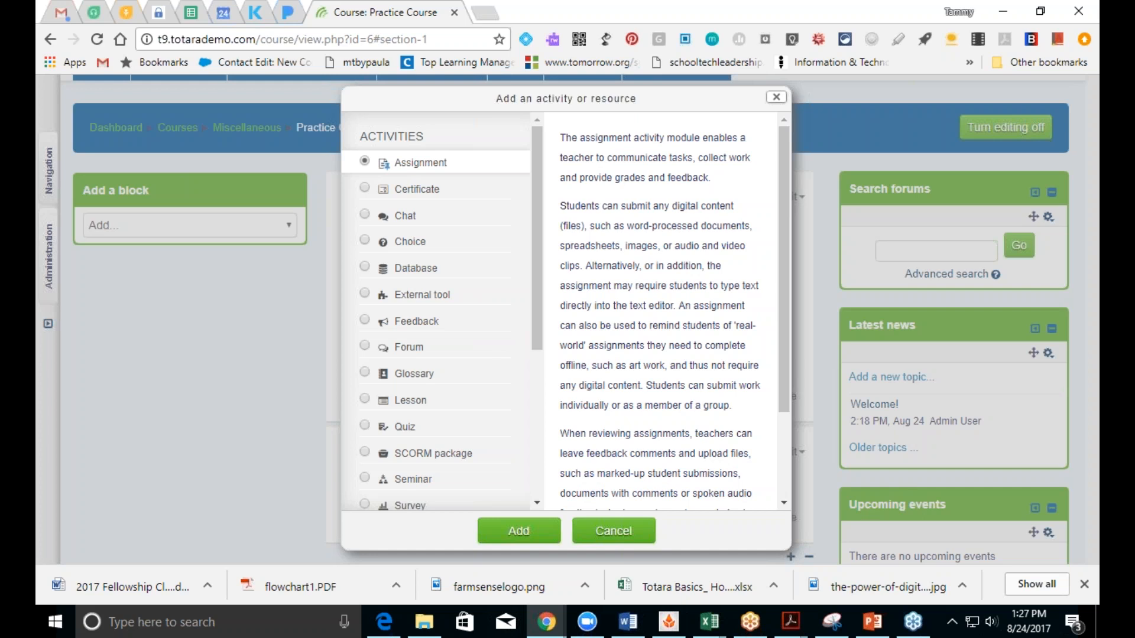
Step: Read the descriptions of Certificate, Chat, Choice, Database, External tool, Feedback, Forum and Glossary
left_click(368, 190)
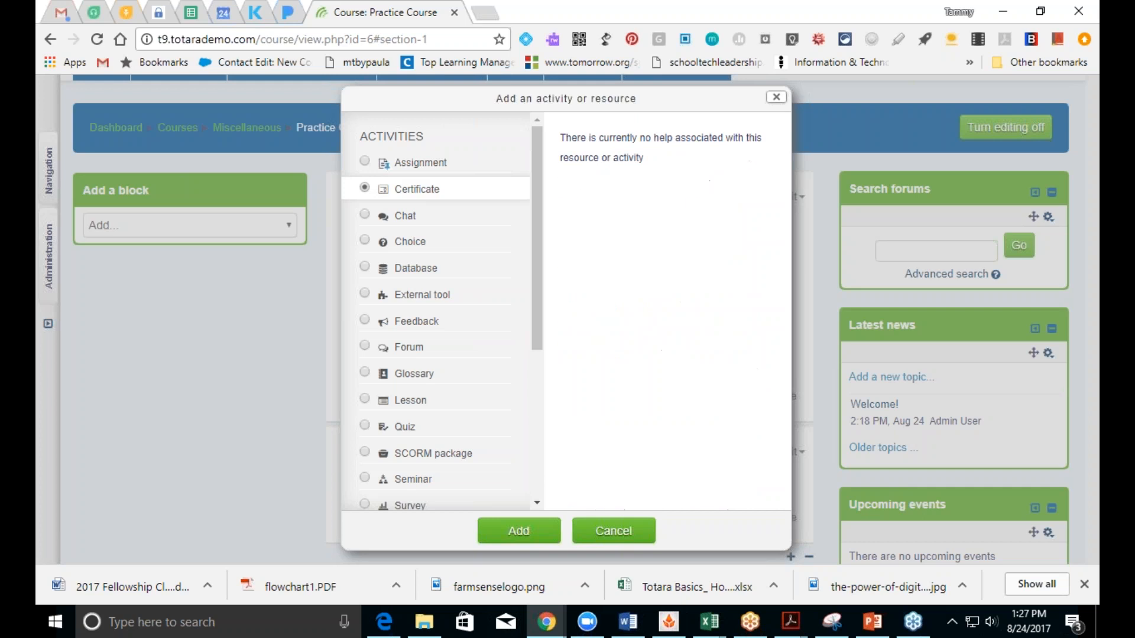
left_click(365, 216)
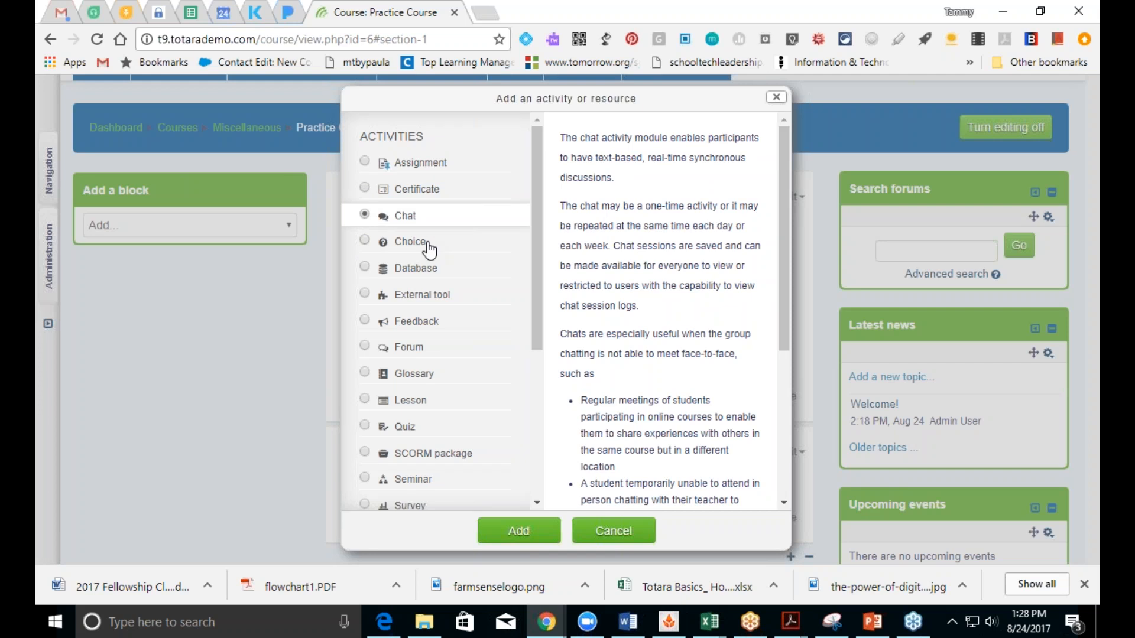
left_click(364, 243)
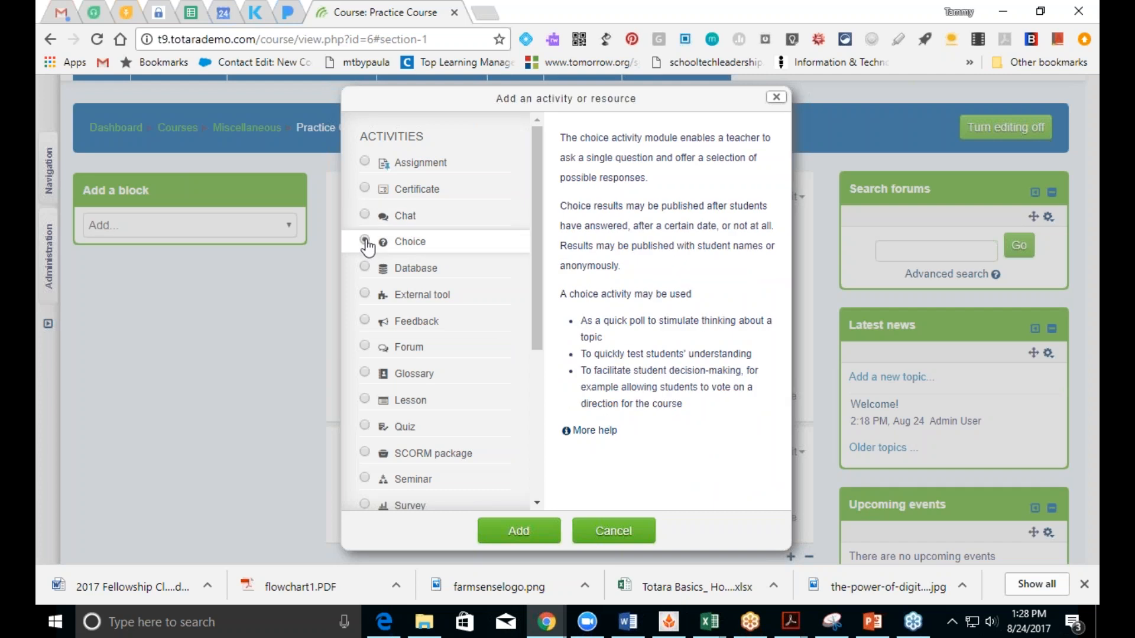
left_click(365, 268)
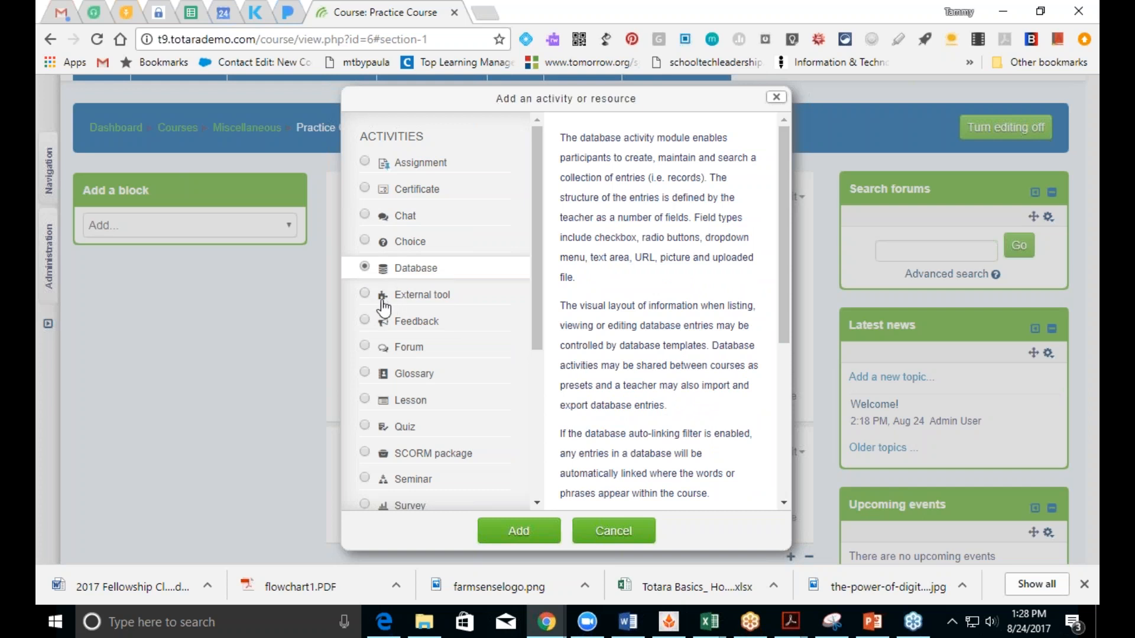
left_click(363, 296)
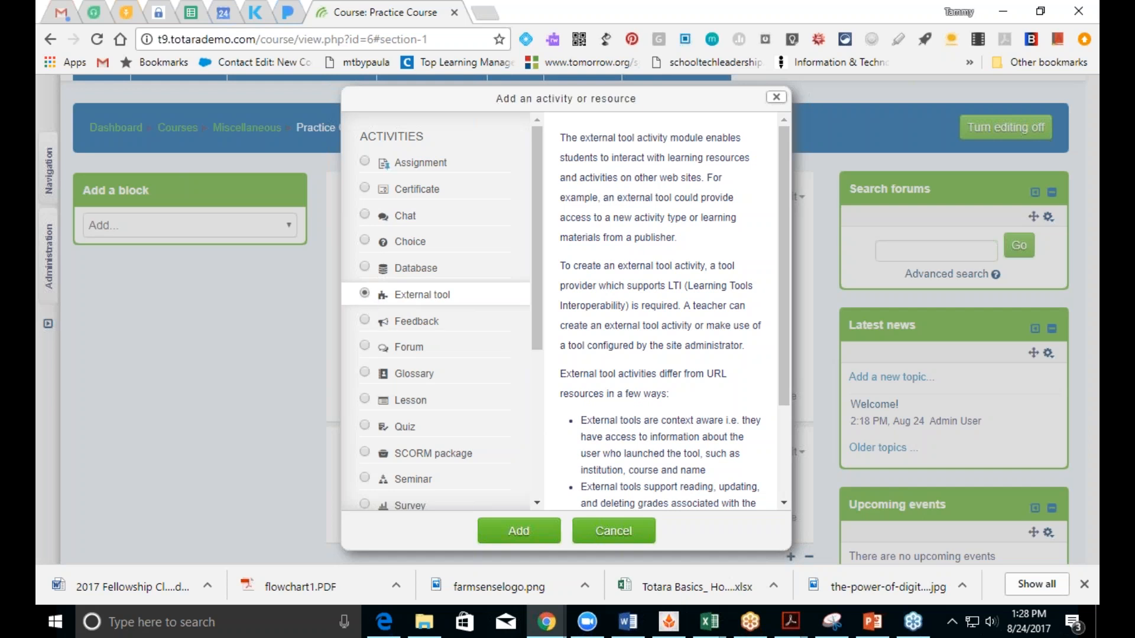
left_click(365, 322)
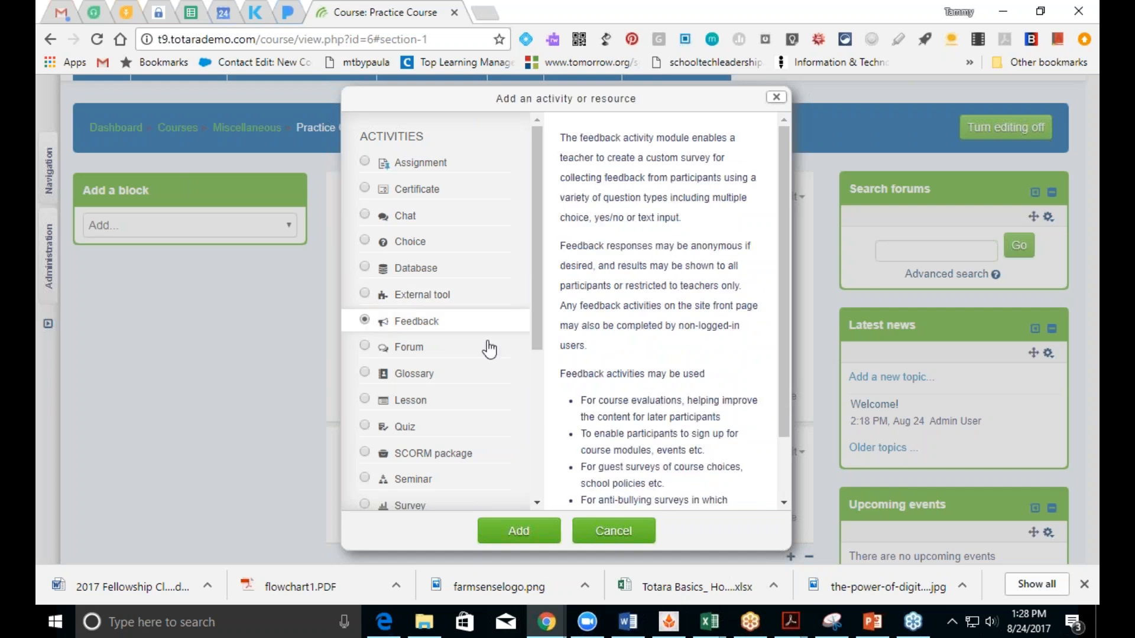
left_click_drag(534, 340, 540, 361)
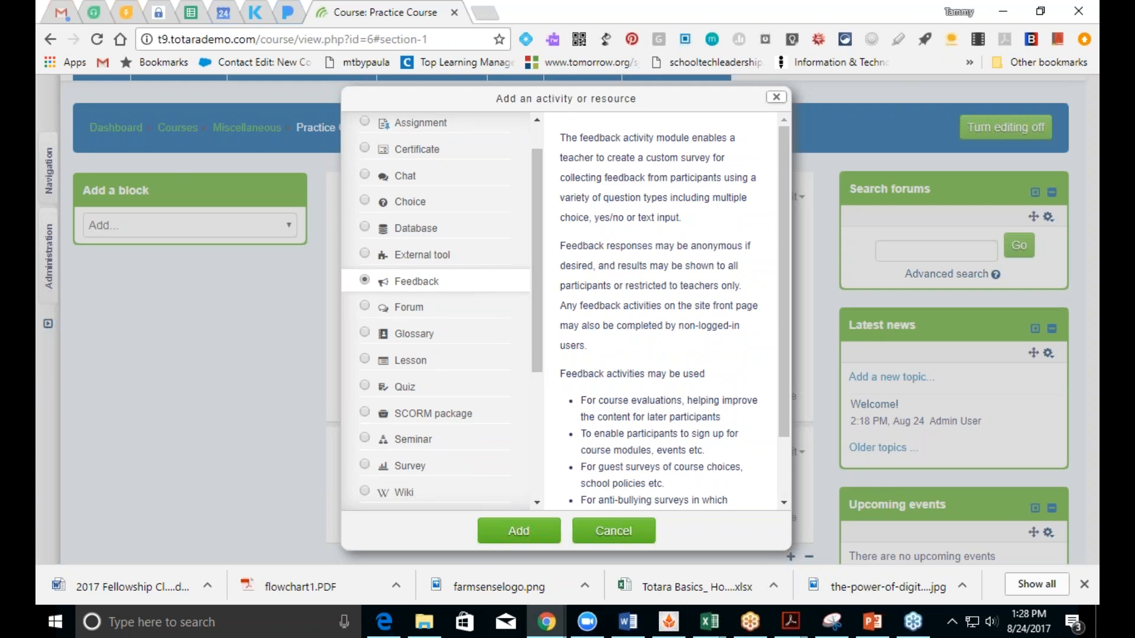
left_click(365, 312)
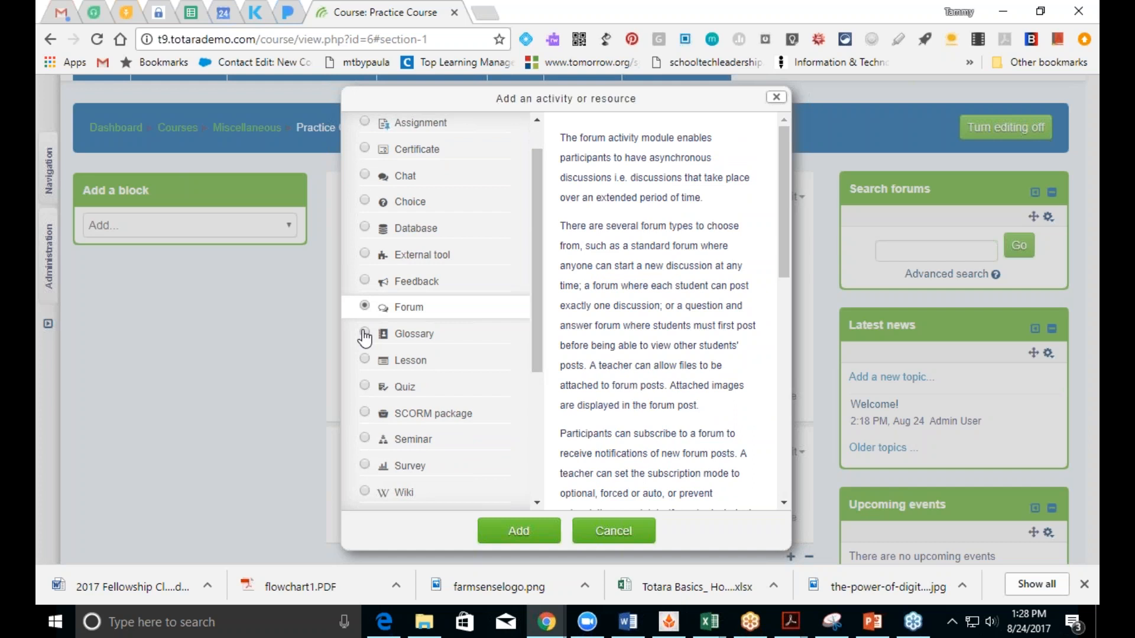
left_click(365, 335)
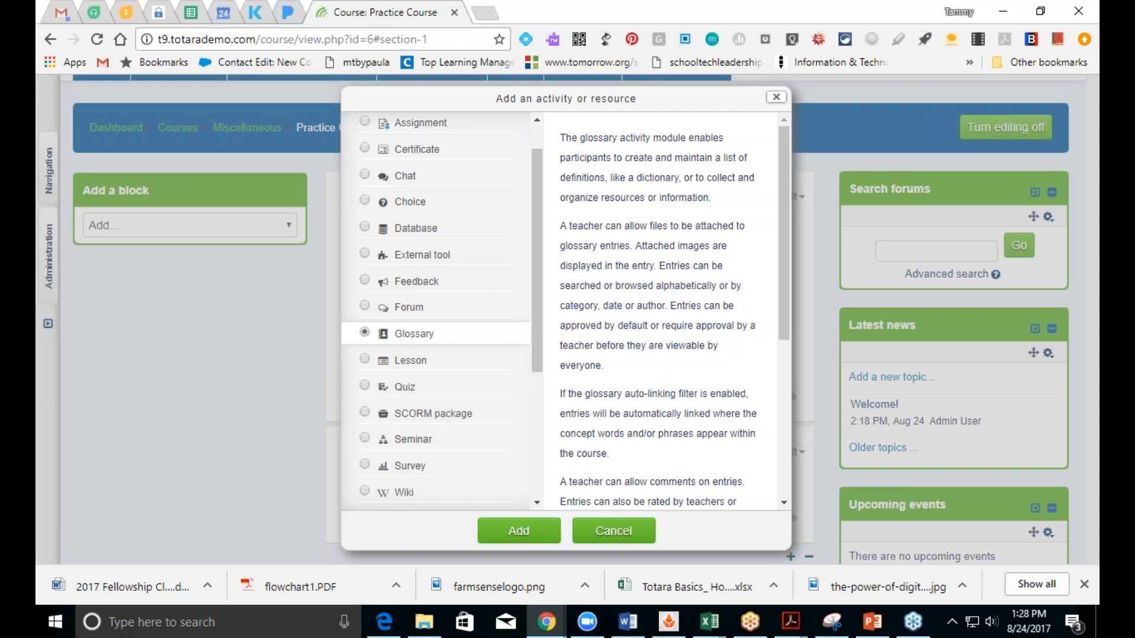
Step: Read the chooser descriptions for Lesson, Quiz and SCORM package, ending on SCORM package
left_click(366, 361)
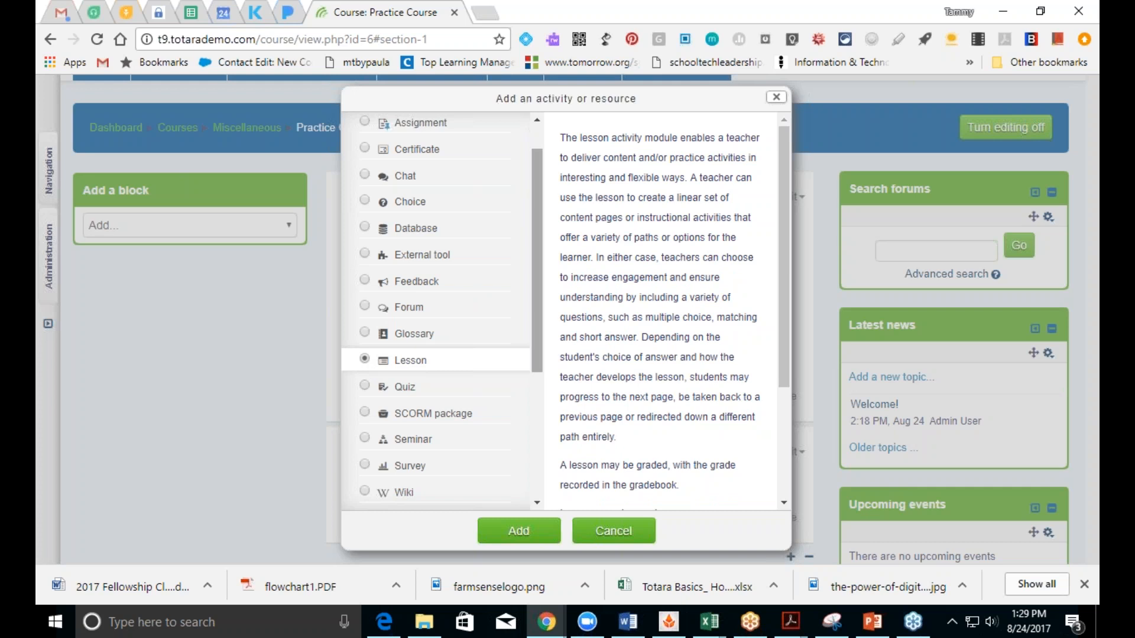
left_click(363, 388)
left_click_drag(534, 360, 545, 436)
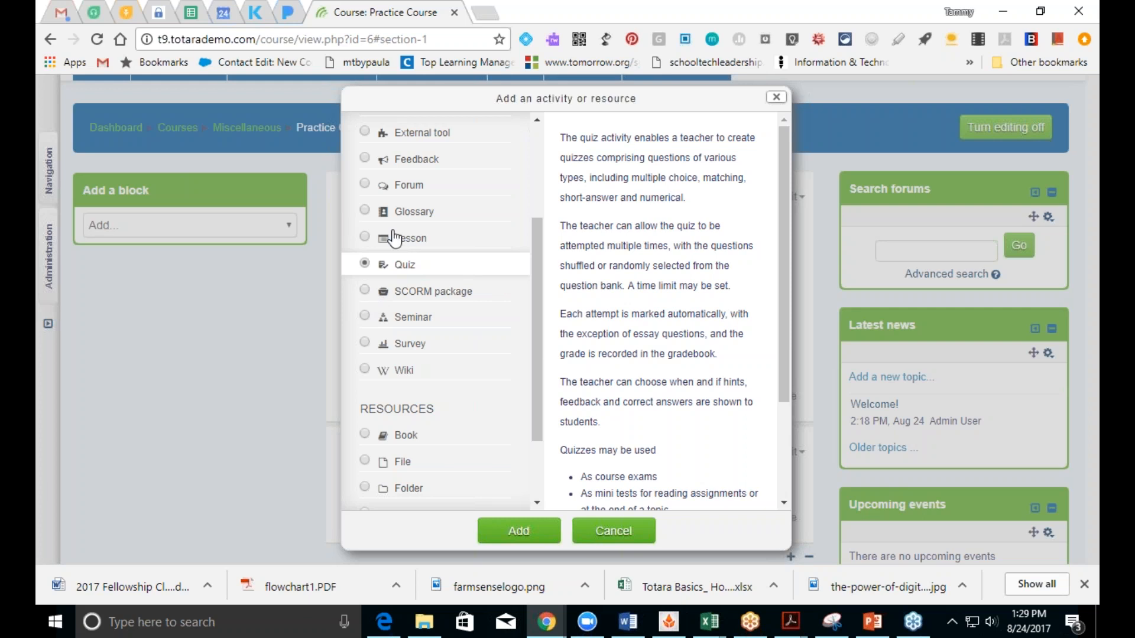
left_click(381, 291)
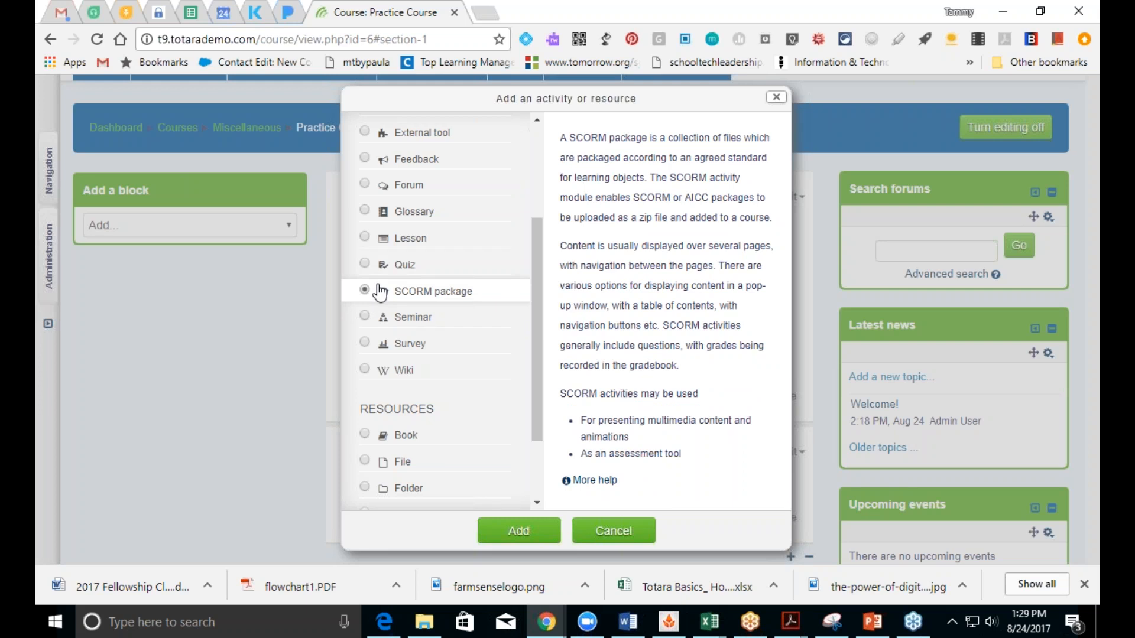
Step: Read the Seminar, Survey and Wiki descriptions and scroll to the end of the activity list
left_click(363, 319)
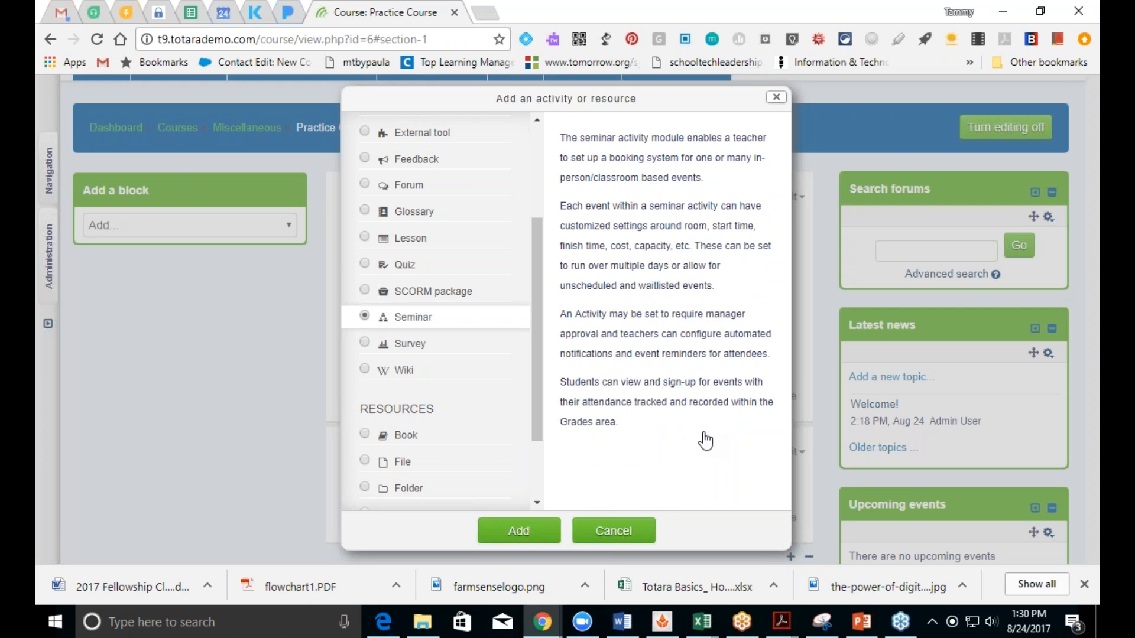
left_click(363, 346)
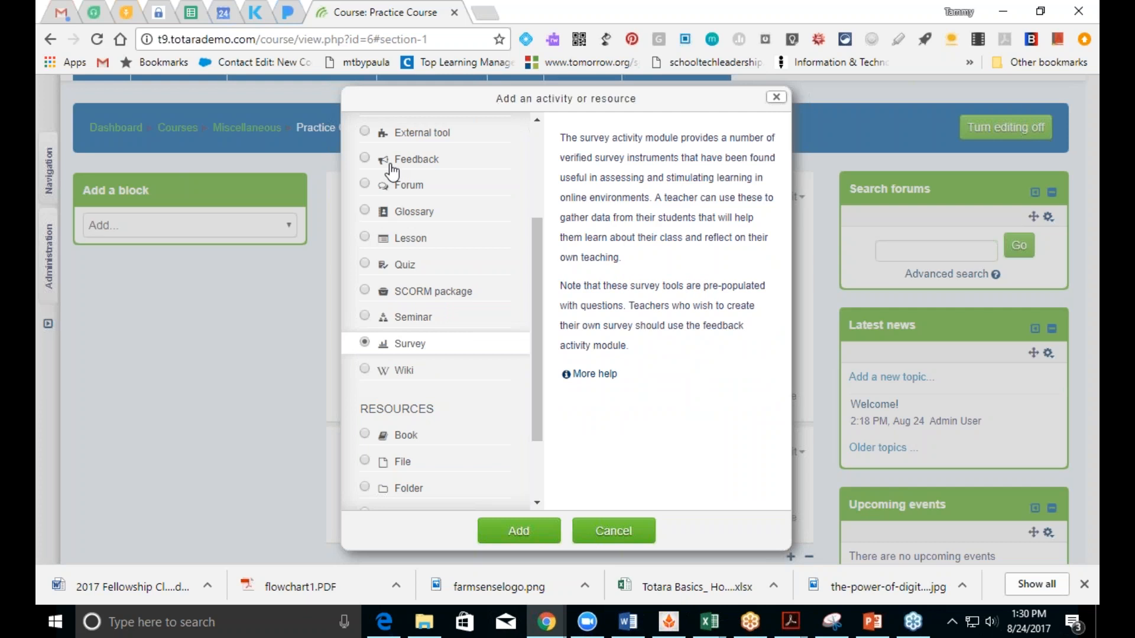
left_click(365, 371)
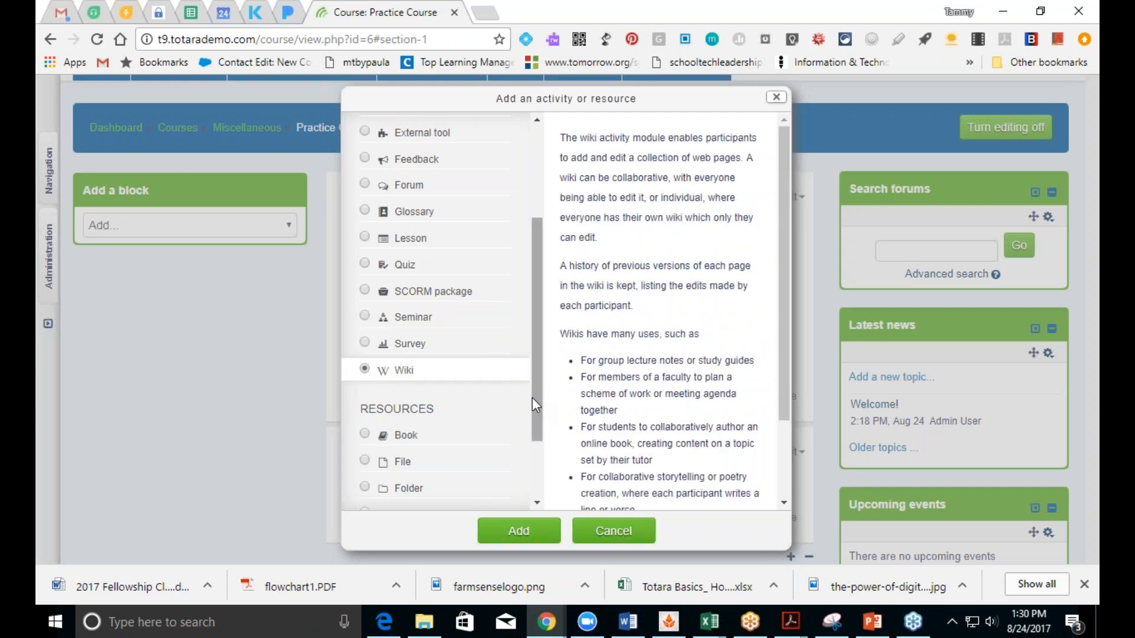
left_click_drag(534, 395, 524, 242)
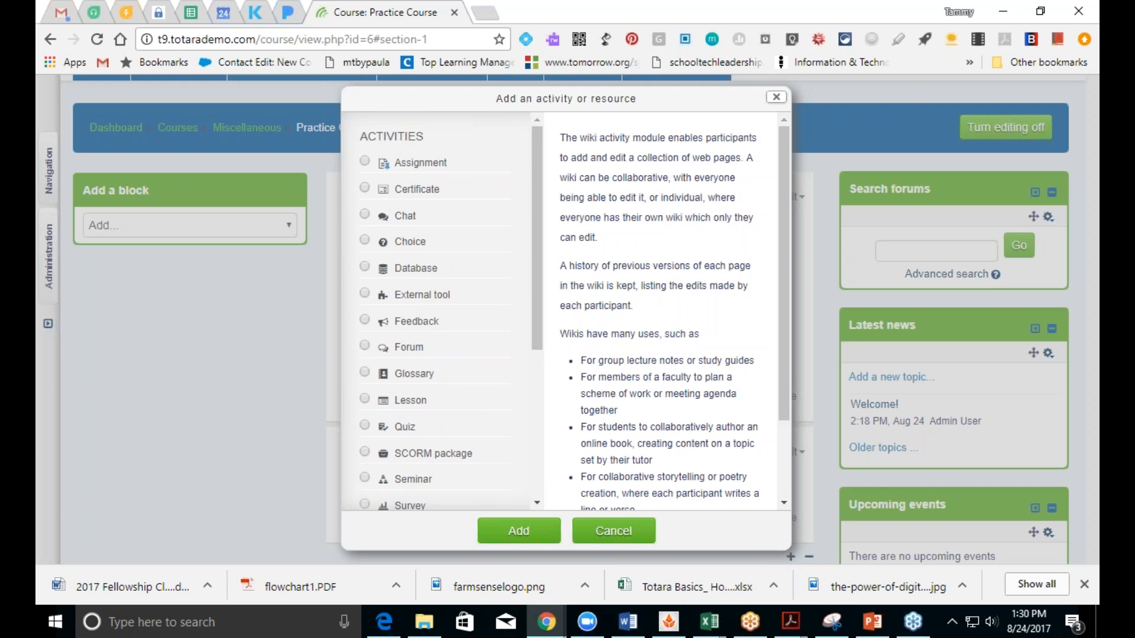
scroll(533, 306, "down", 2)
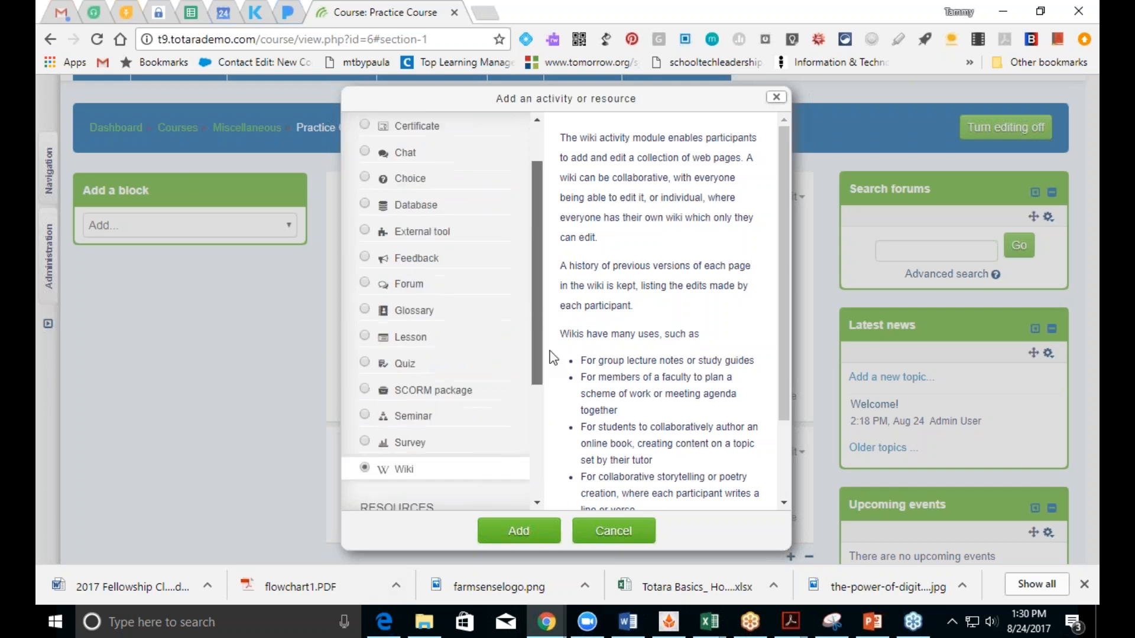
scroll(559, 355, "up", 2)
scroll(571, 384, "down", 4)
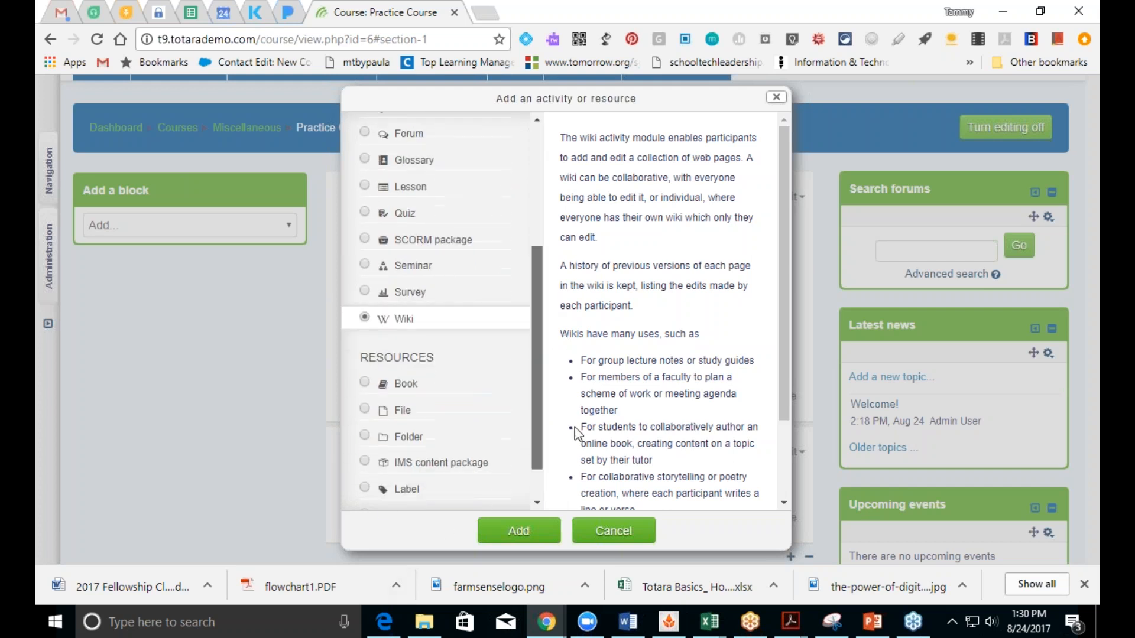
scroll(539, 273, "up", 4)
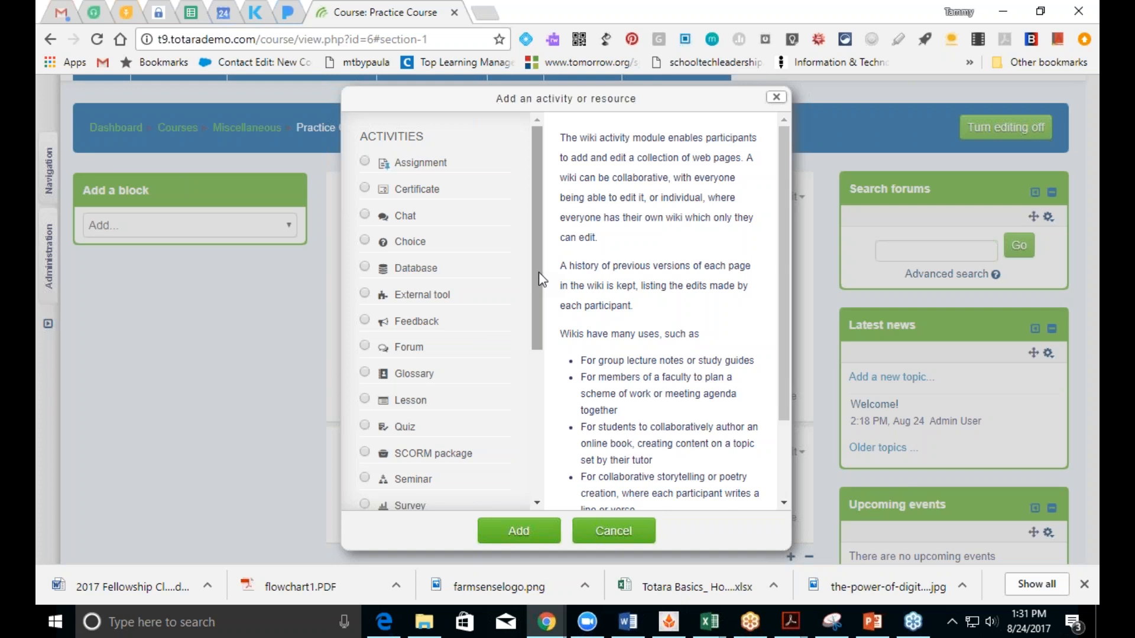
left_click_drag(538, 272, 630, 477)
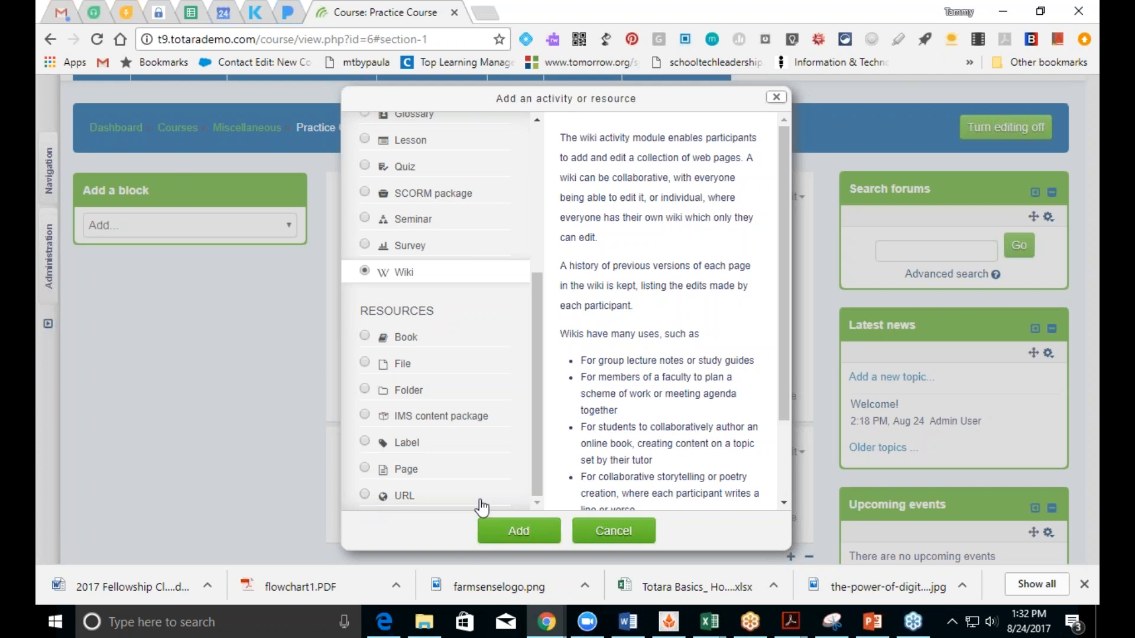
Step: Pick Label in the activity chooser and add it to the Getting Started section
left_click_drag(540, 492, 540, 480)
left_click(365, 467)
left_click(503, 534)
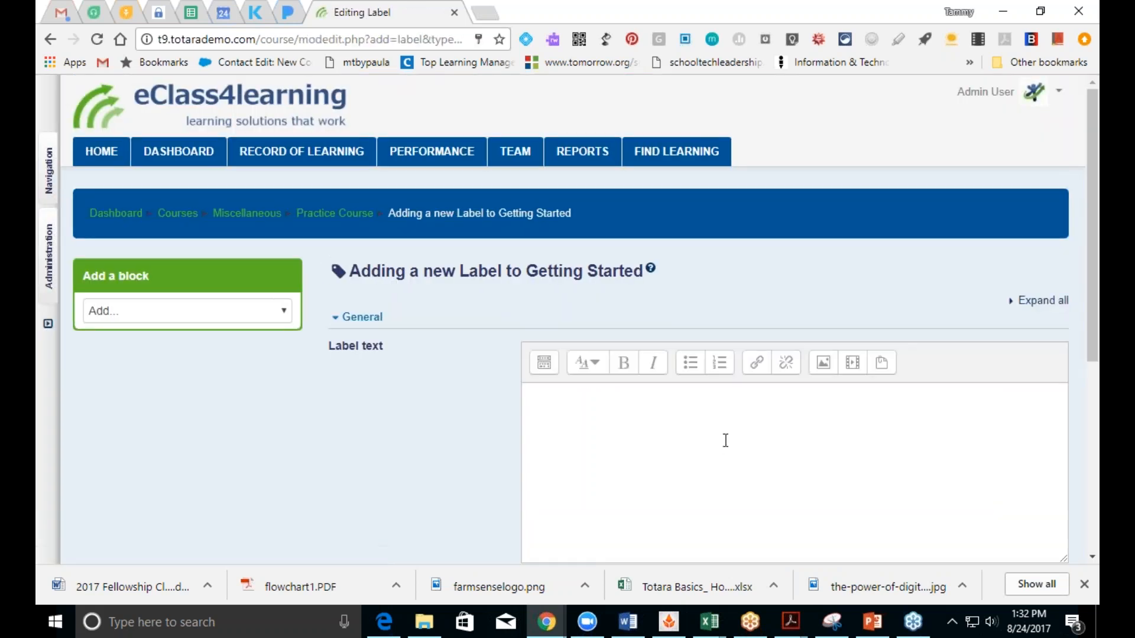
Step: Enter 'Step 1: Please Read the information below' as the label text, formatted bold as Heading (large)
scroll(1095, 325, "down", 6)
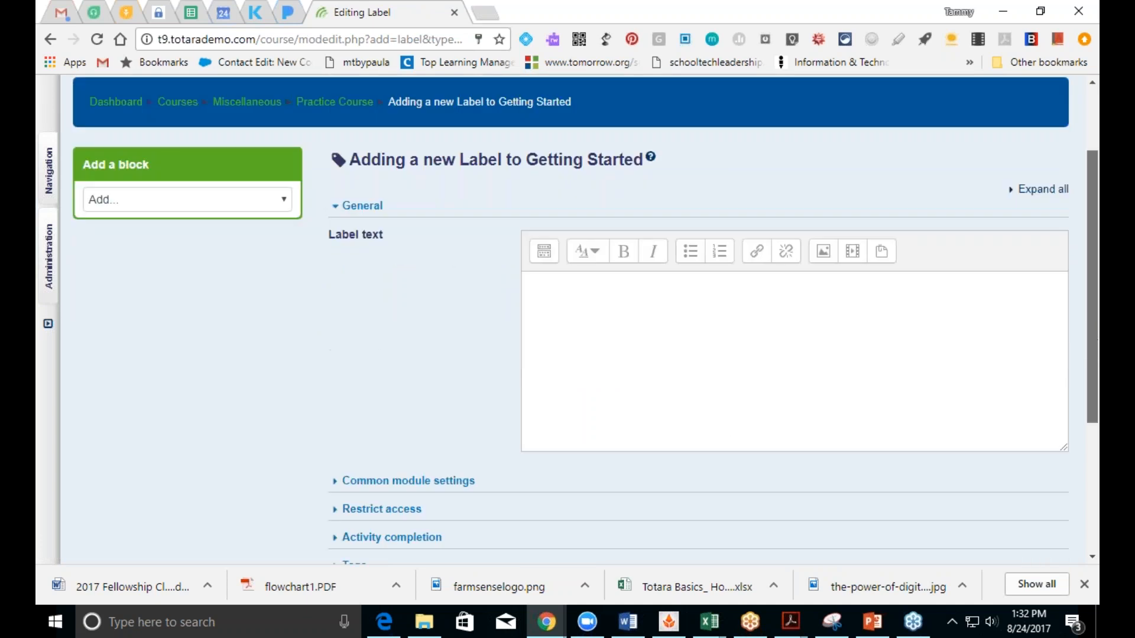
scroll(1095, 325, "up", 4)
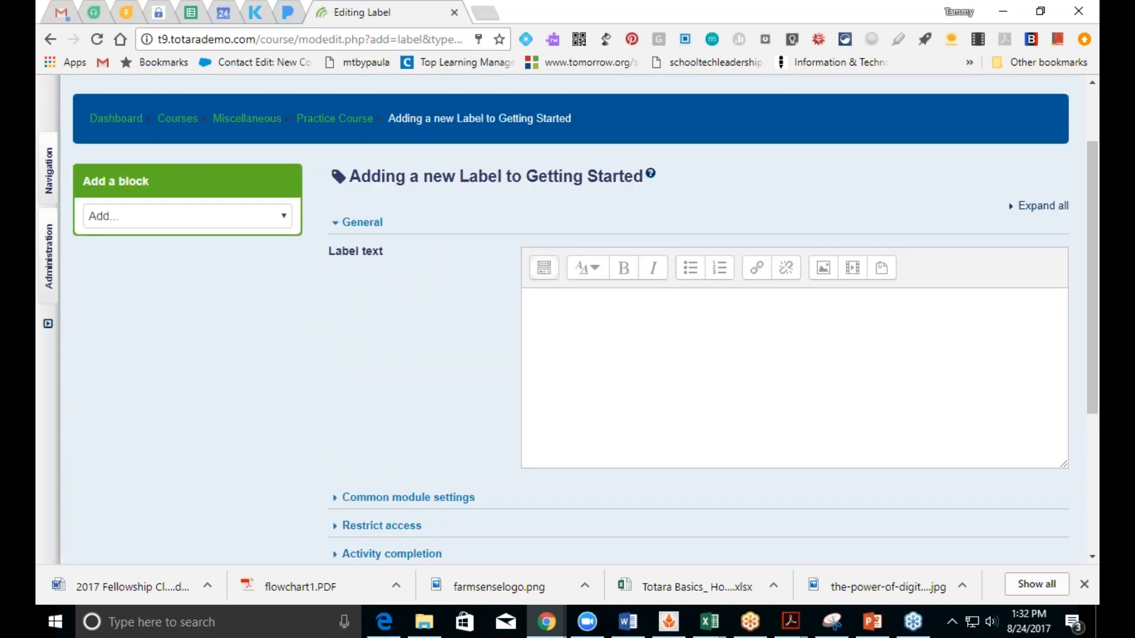
left_click(542, 273)
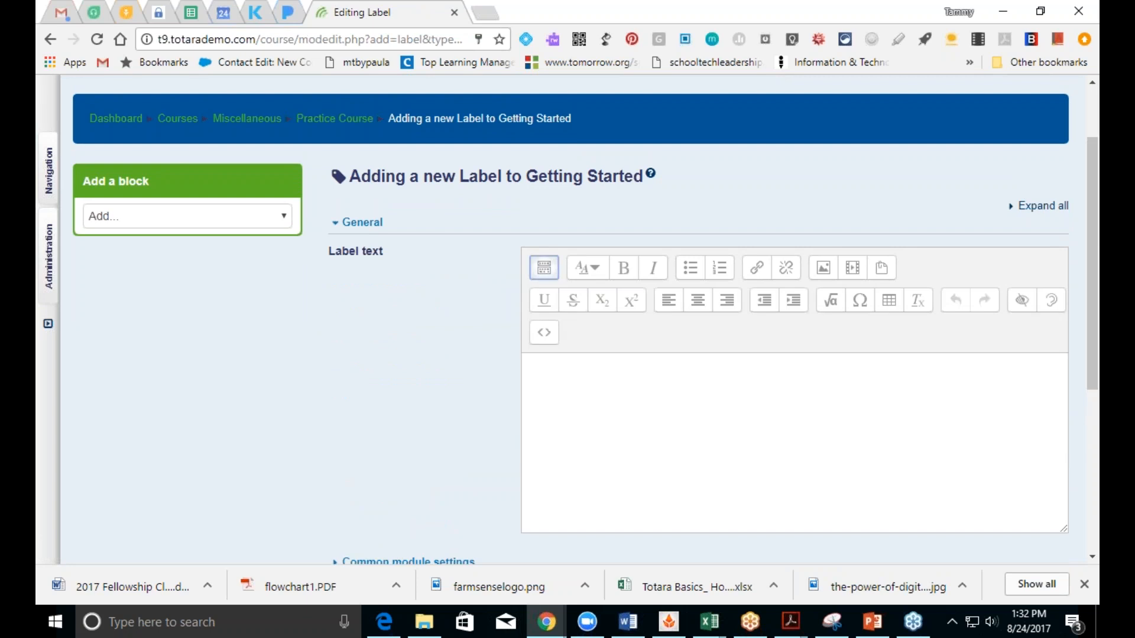
left_click(633, 408)
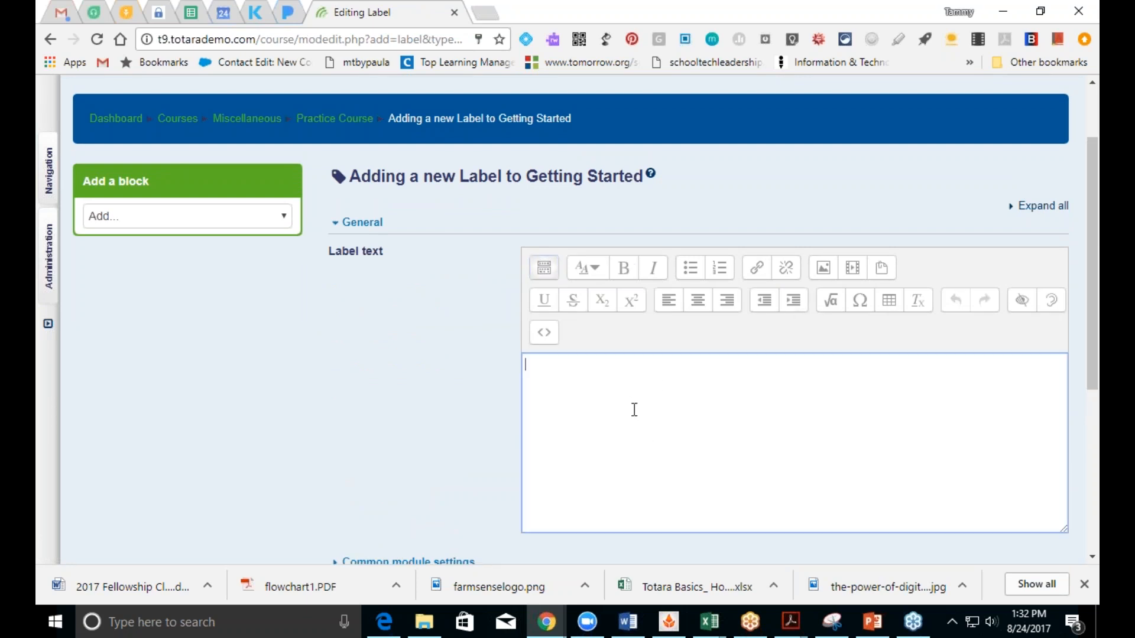
type("Step 1: Please Read the")
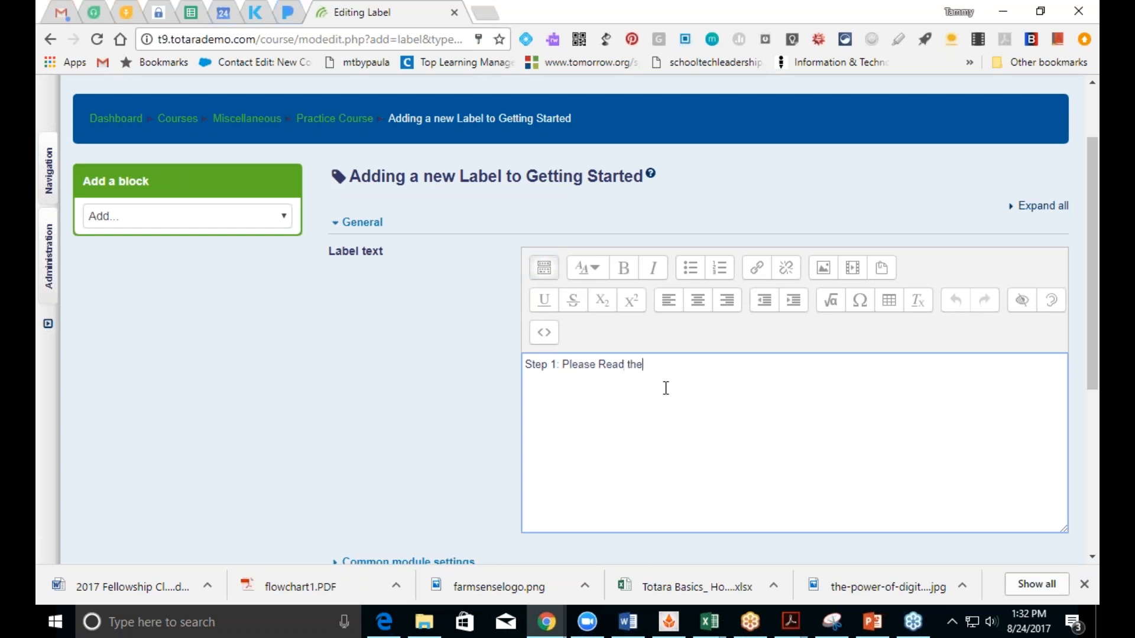
type(" information below")
left_click_drag(733, 366, 525, 369)
left_click(623, 268)
left_click(592, 276)
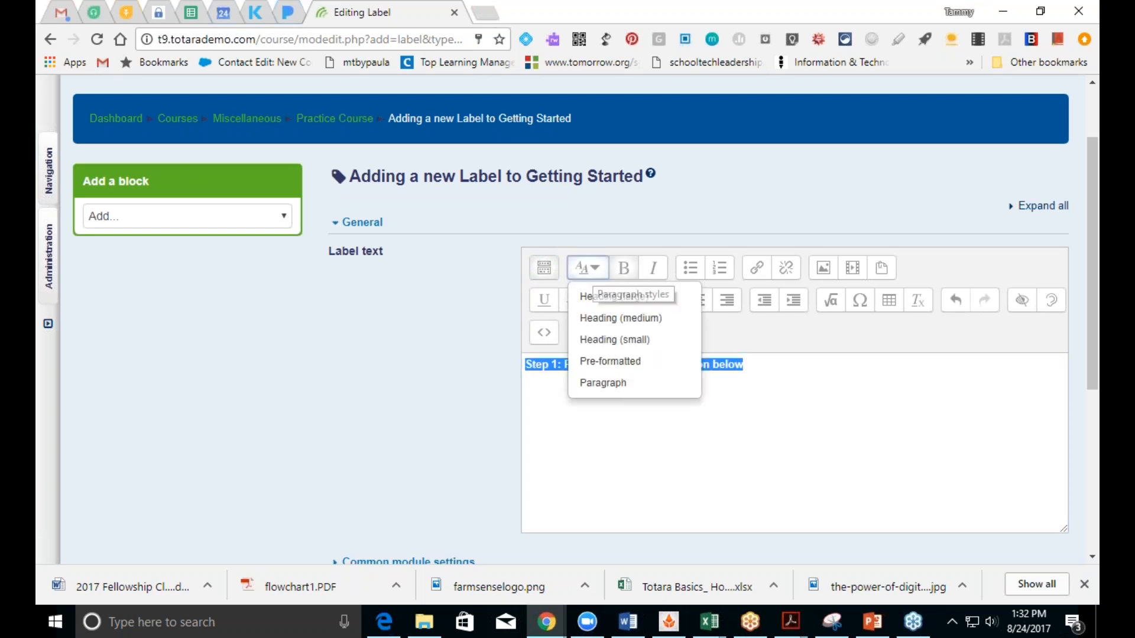
left_click(596, 297)
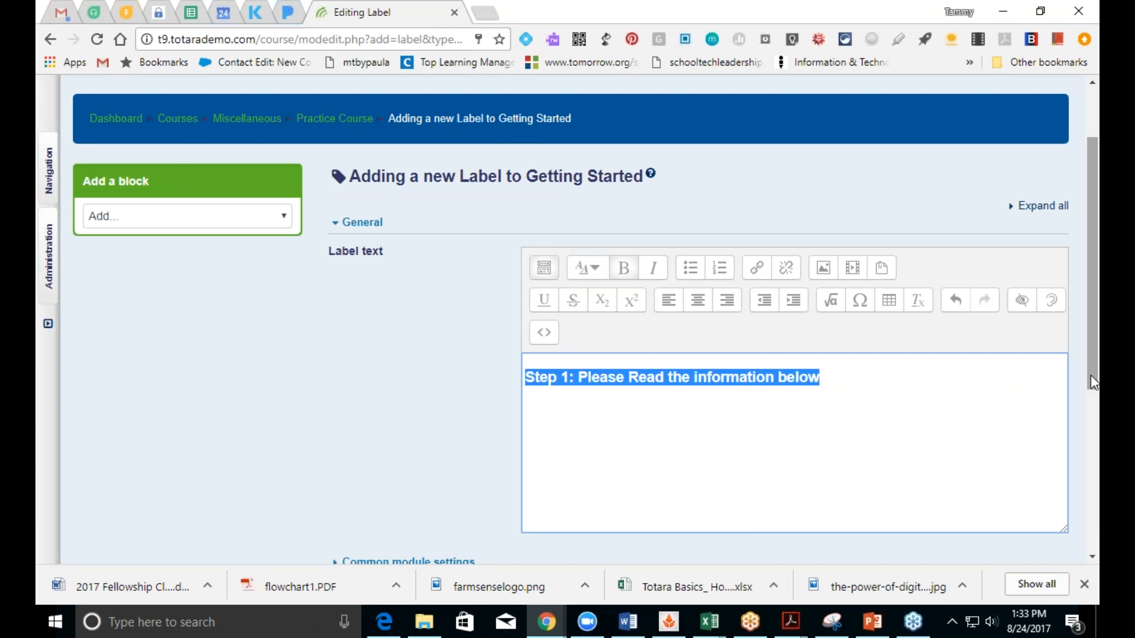
left_click_drag(1090, 375, 1091, 531)
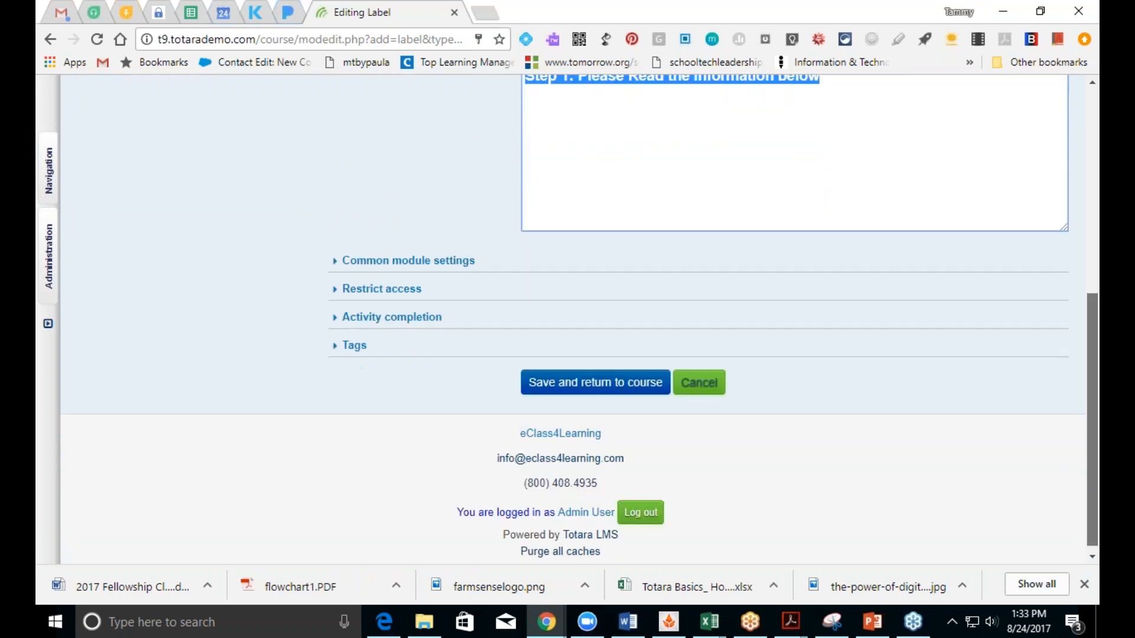
Step: Set the label's completion tracking to 'Do not indicate activity completion' and save it to the course
left_click(417, 320)
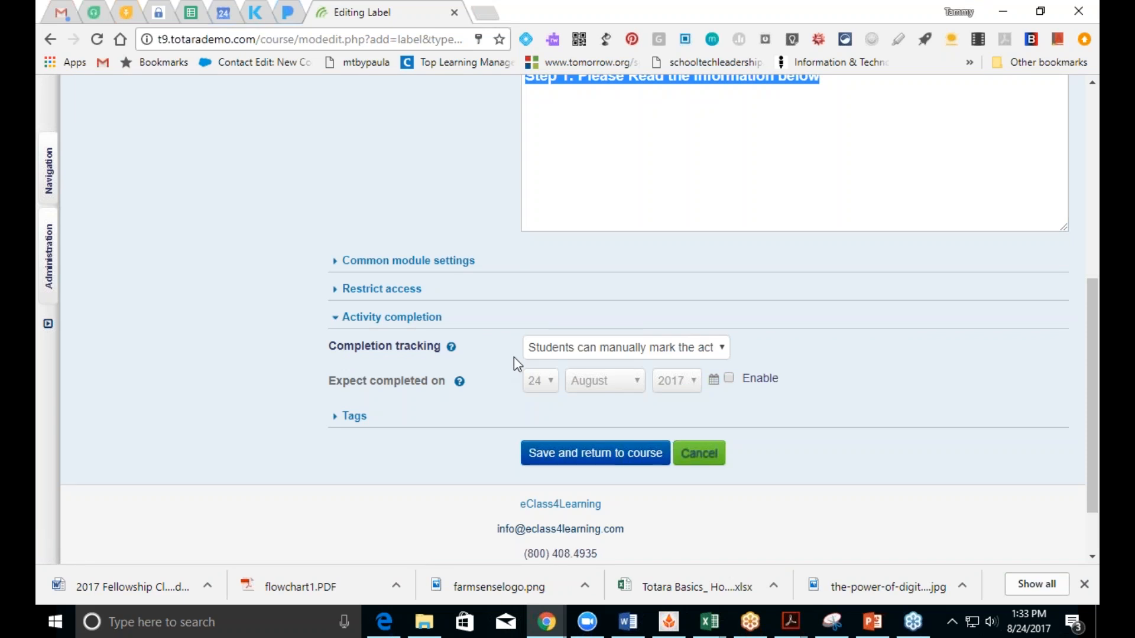
left_click(584, 359)
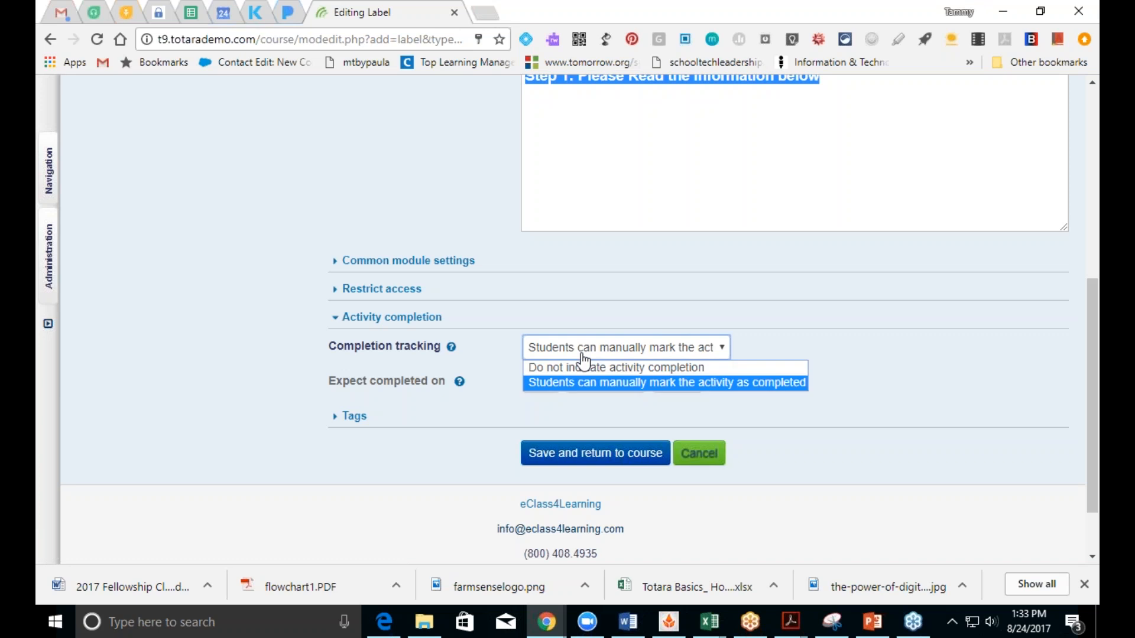
left_click(583, 368)
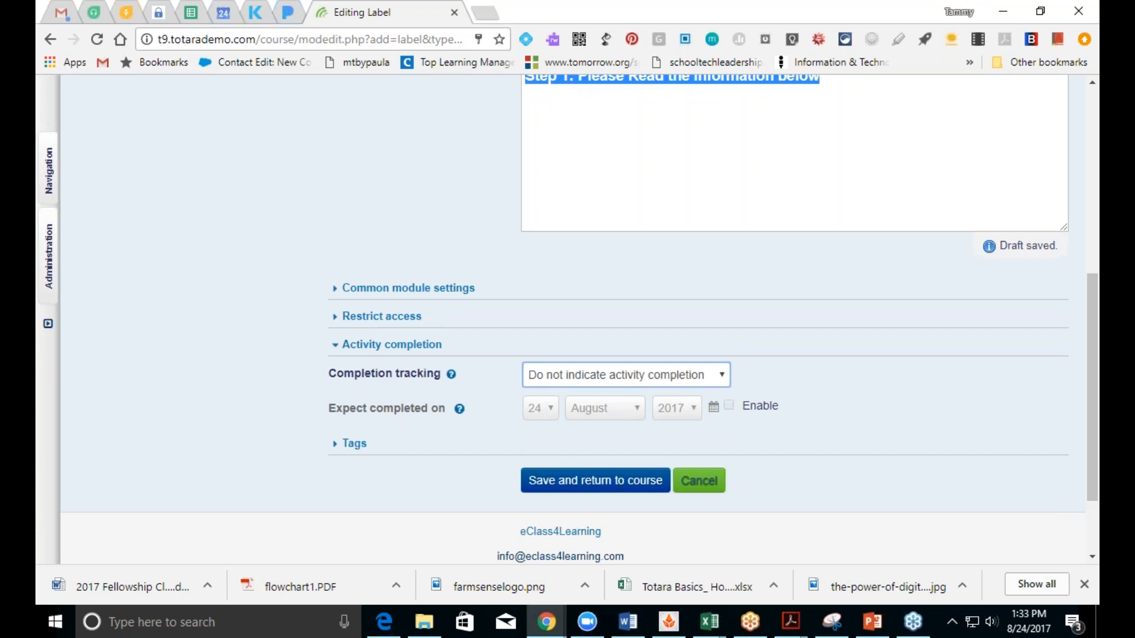
left_click(591, 488)
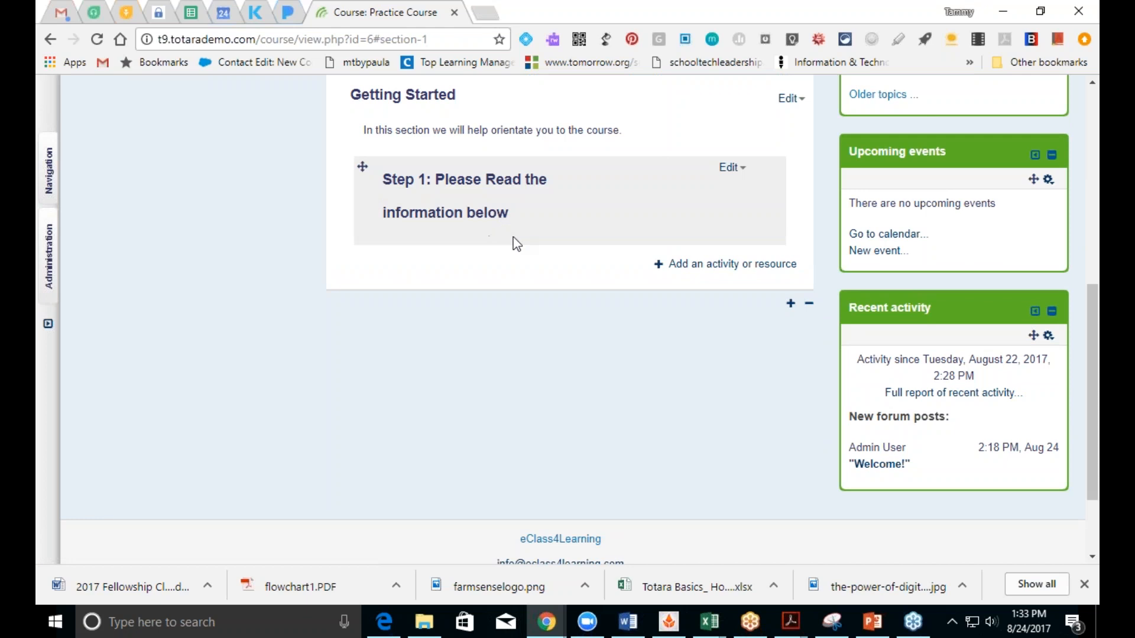
Step: In the activity chooser, select File under Resources
left_click(675, 272)
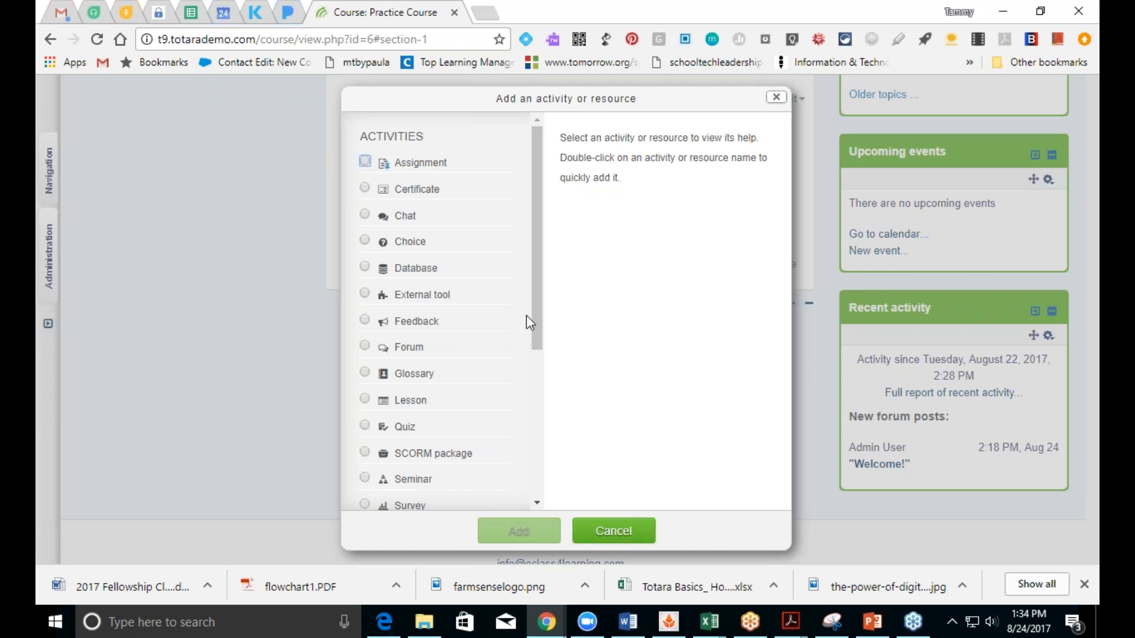
scroll(543, 318, "down", 5)
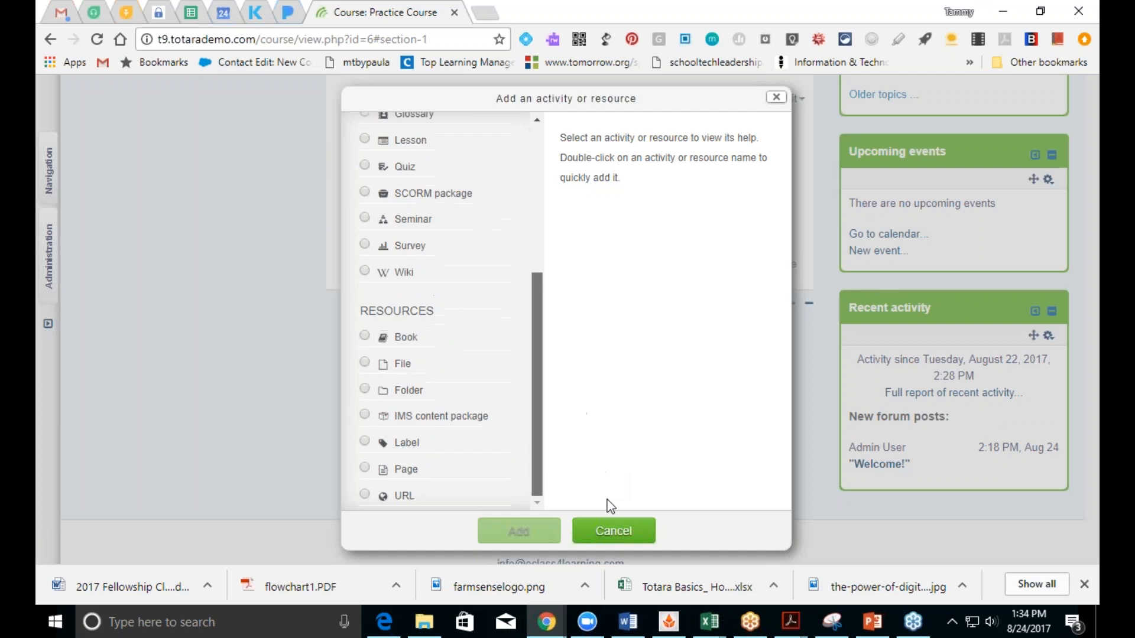
left_click(372, 365)
Step: Name the file 'Training 1 fiile', with description 'basic information needed for the course' displayed on the course page
left_click(499, 532)
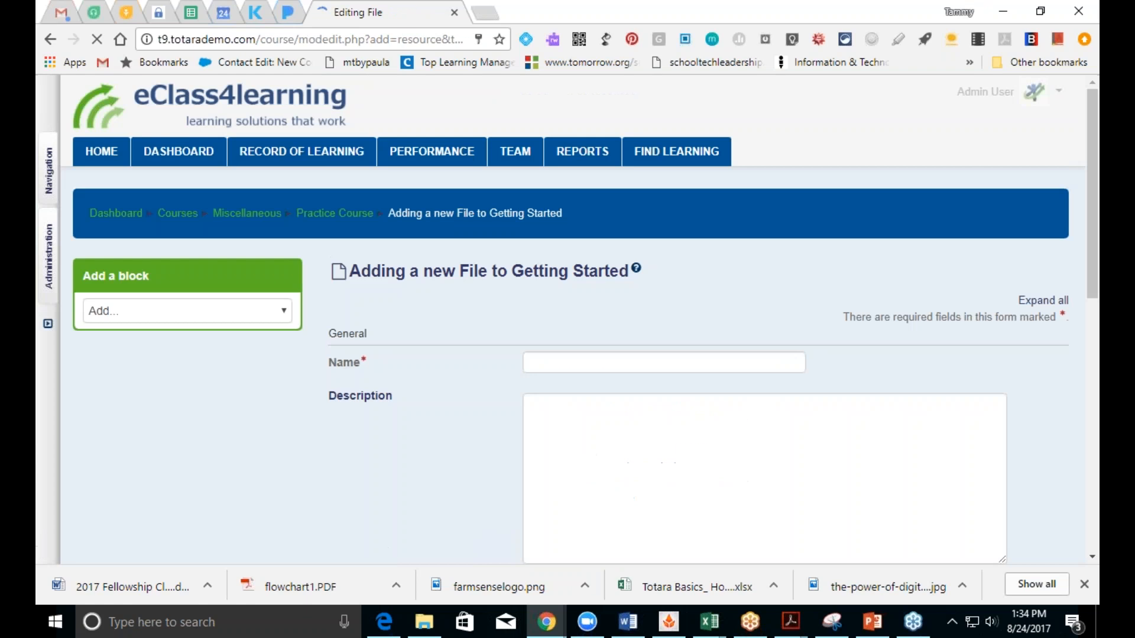
left_click(582, 362)
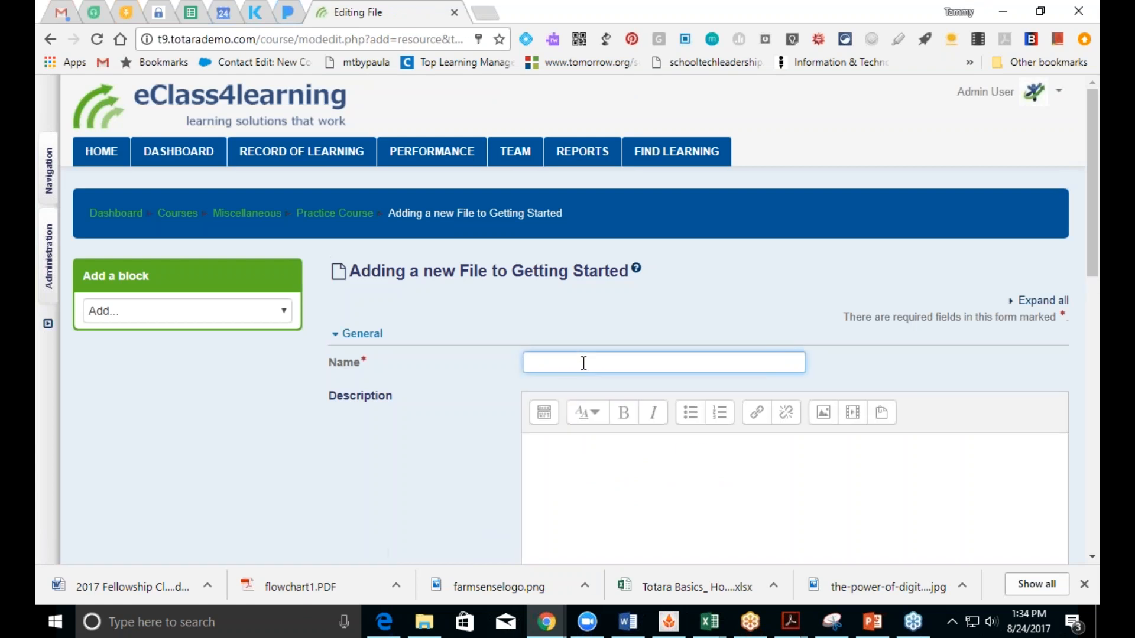
type("Training 1 file")
key("BackSpace")
key("BackSpace")
key("BackSpace")
type("ile")
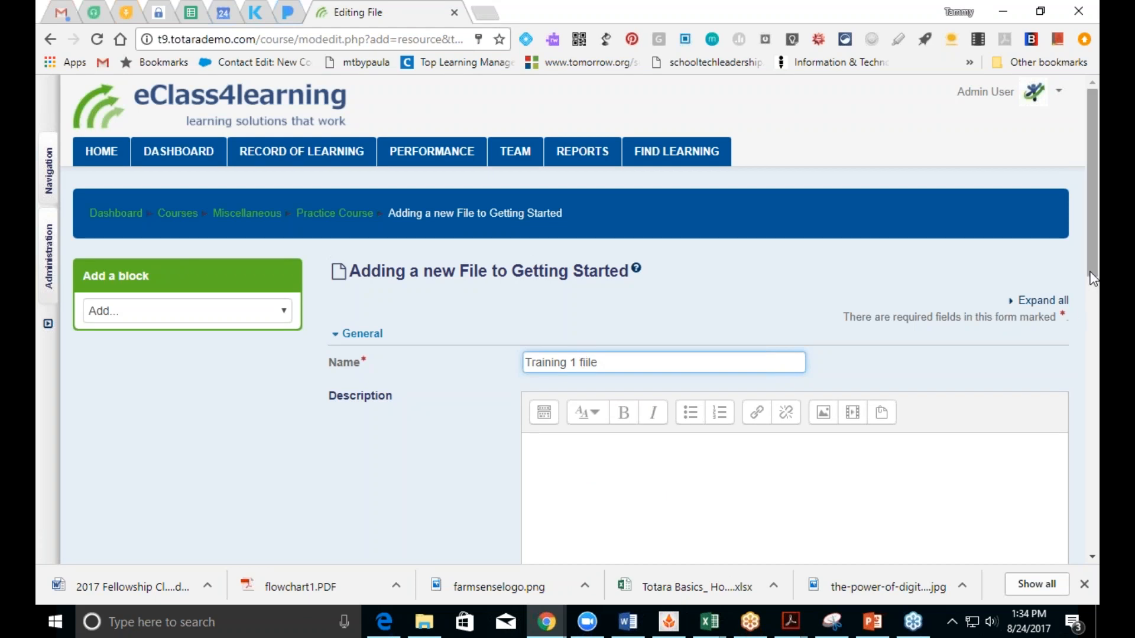
scroll(1092, 277, "down", 4)
left_click(651, 302)
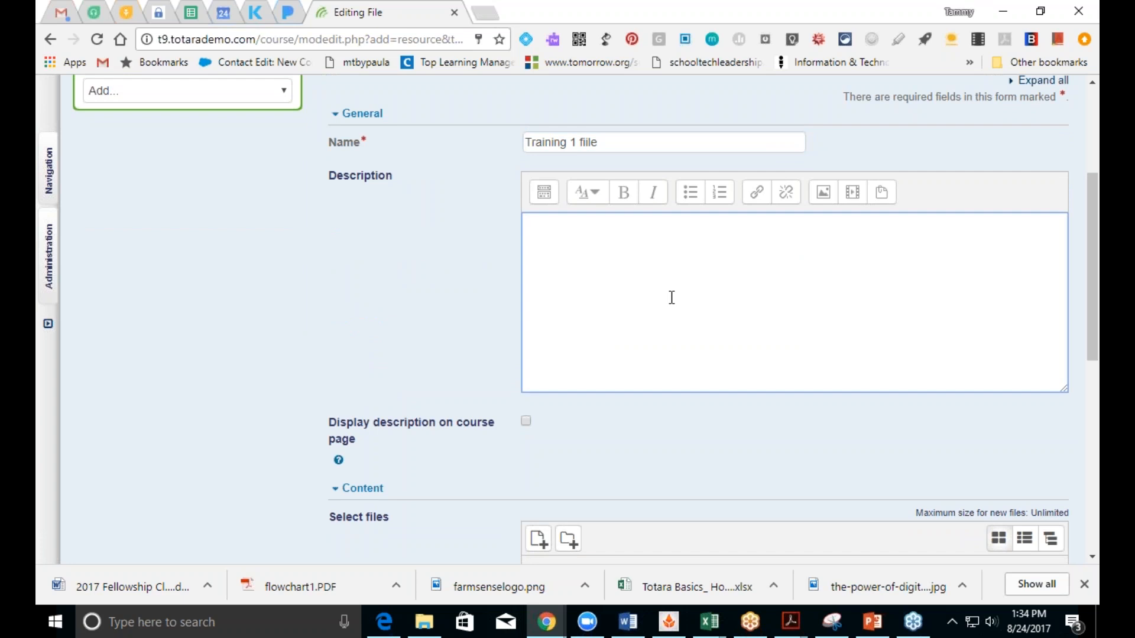
type("basic information needed")
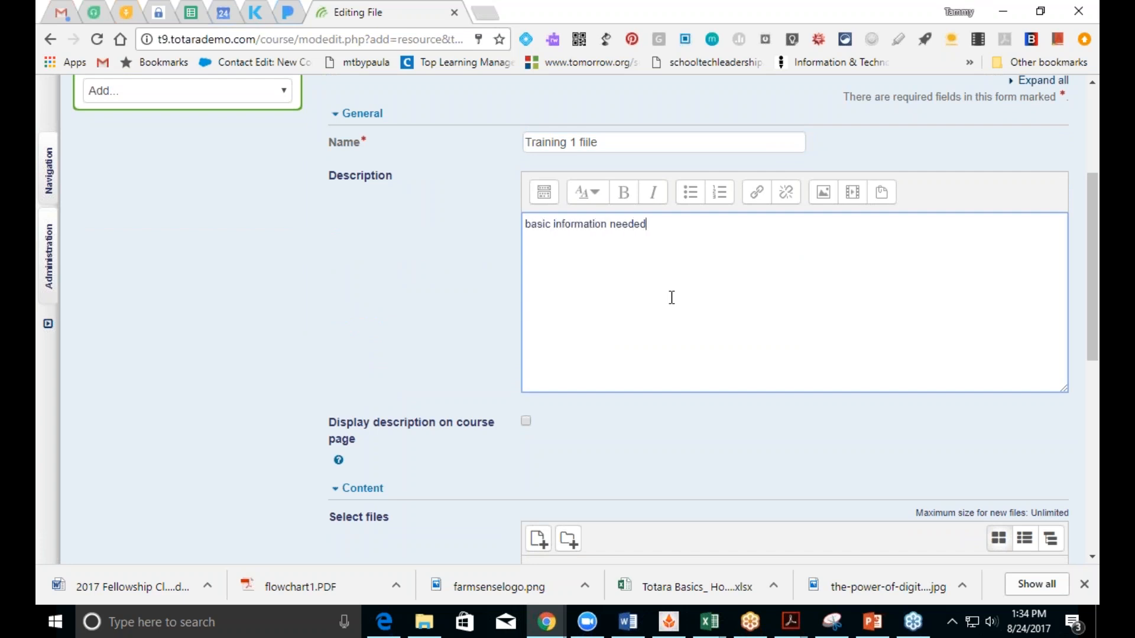
type(" for the course")
left_click(526, 422)
left_click(529, 422)
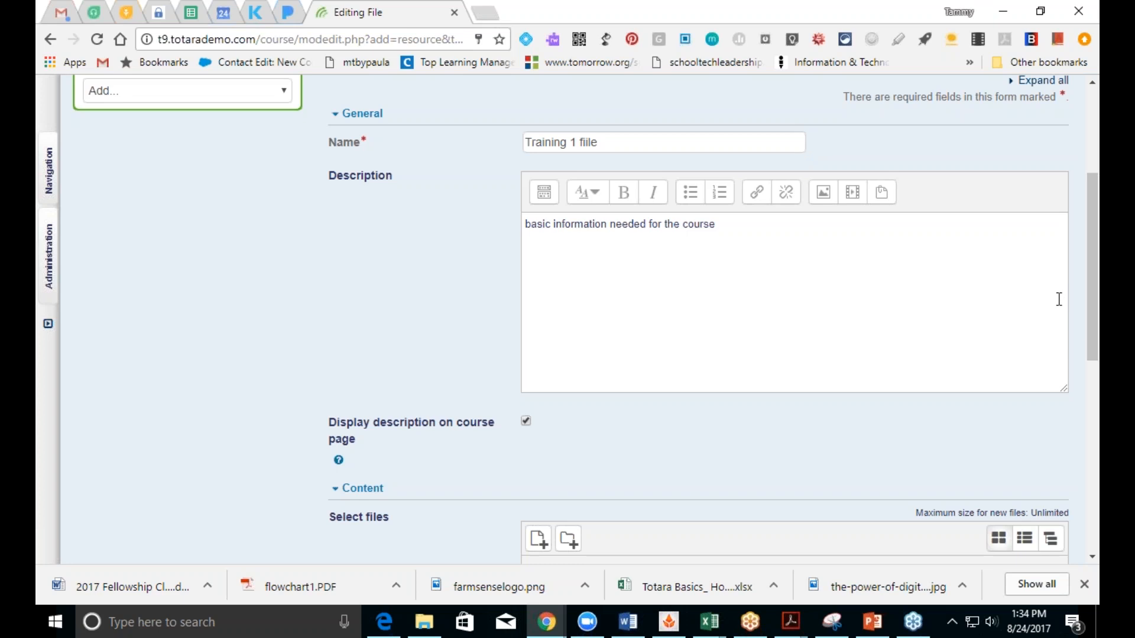
scroll(1088, 322, "down", 5)
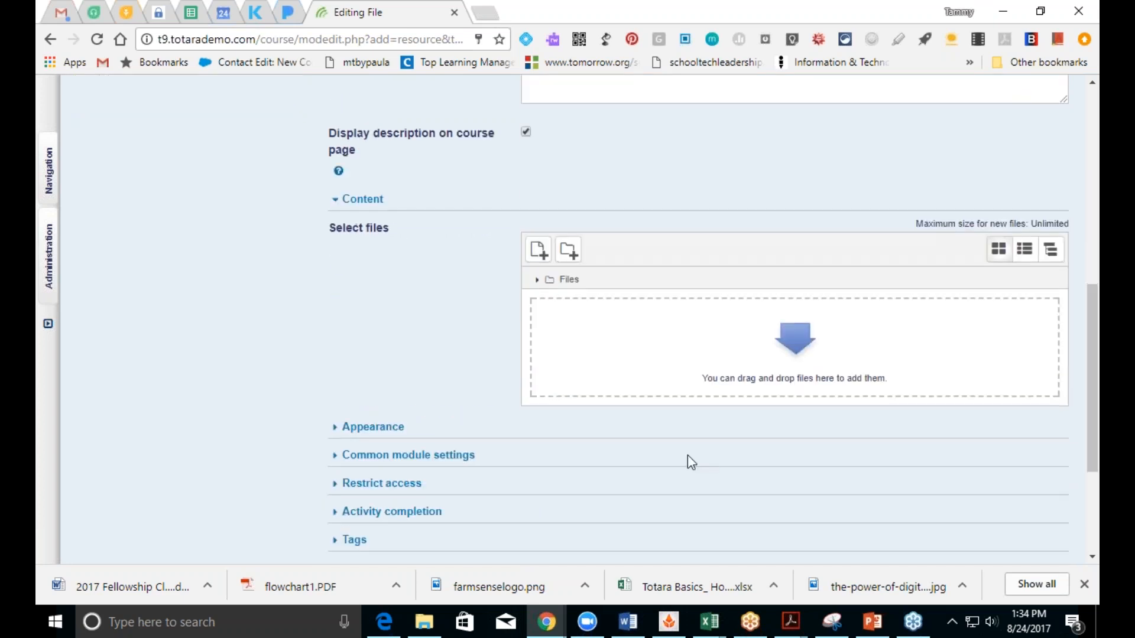
Step: Upload Broken Image Links.pptx as the file resource's content
left_click(539, 251)
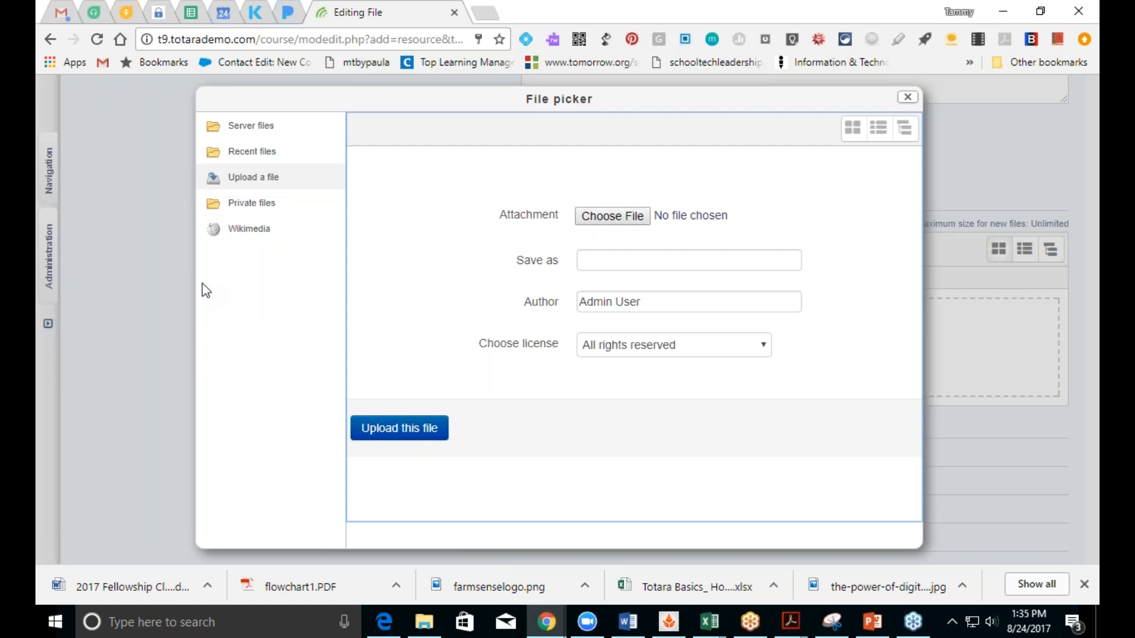
left_click(237, 181)
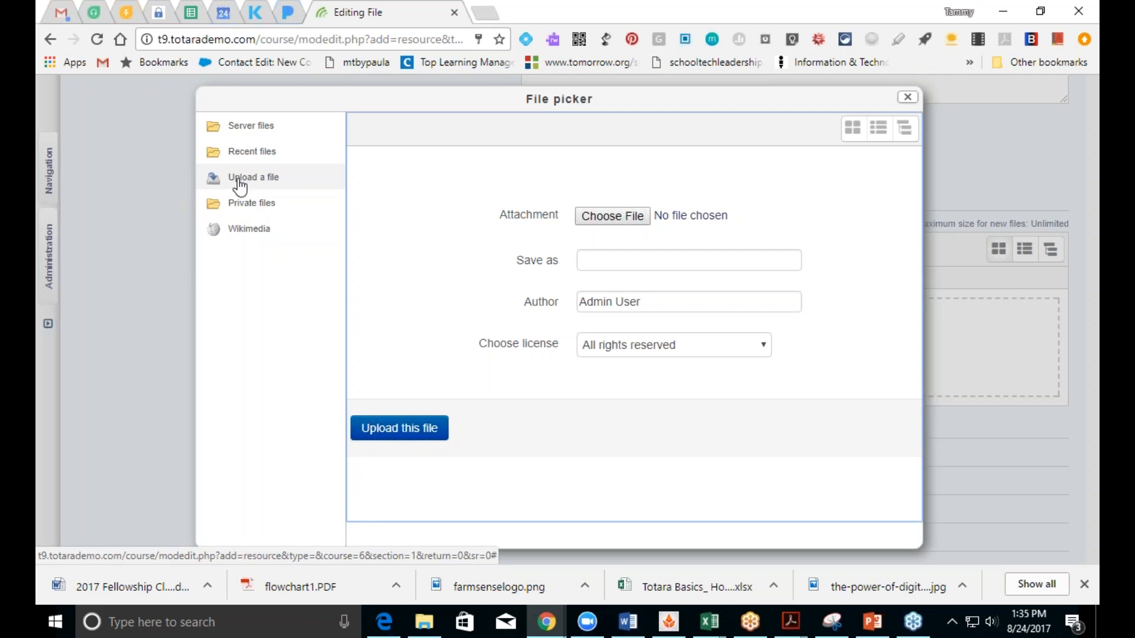
left_click(590, 221)
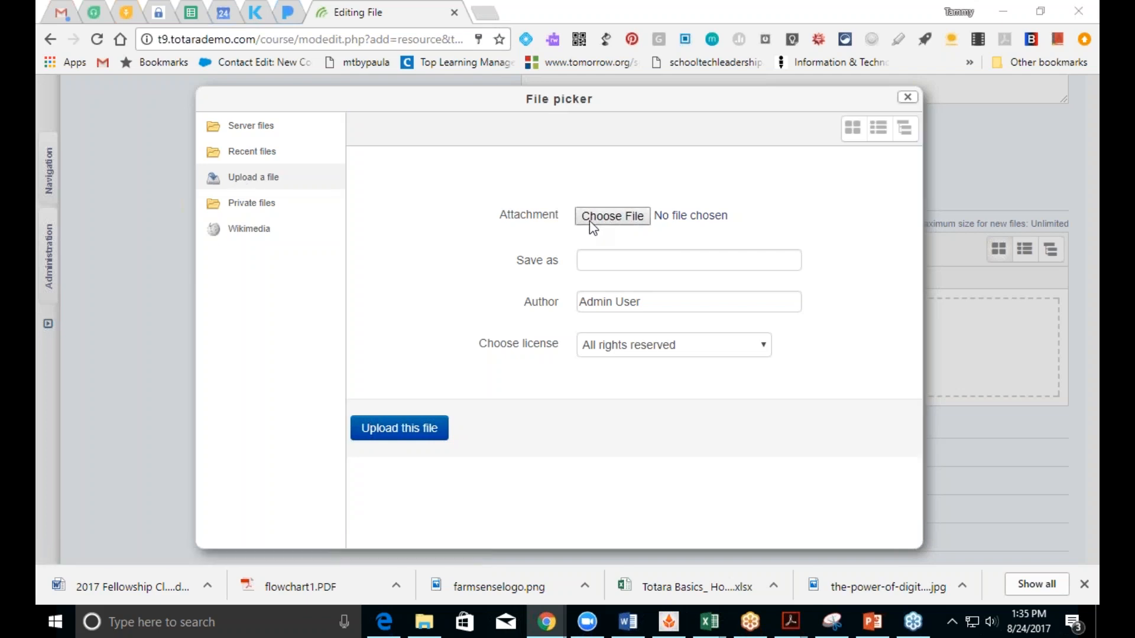
left_click(301, 188)
left_click(722, 468)
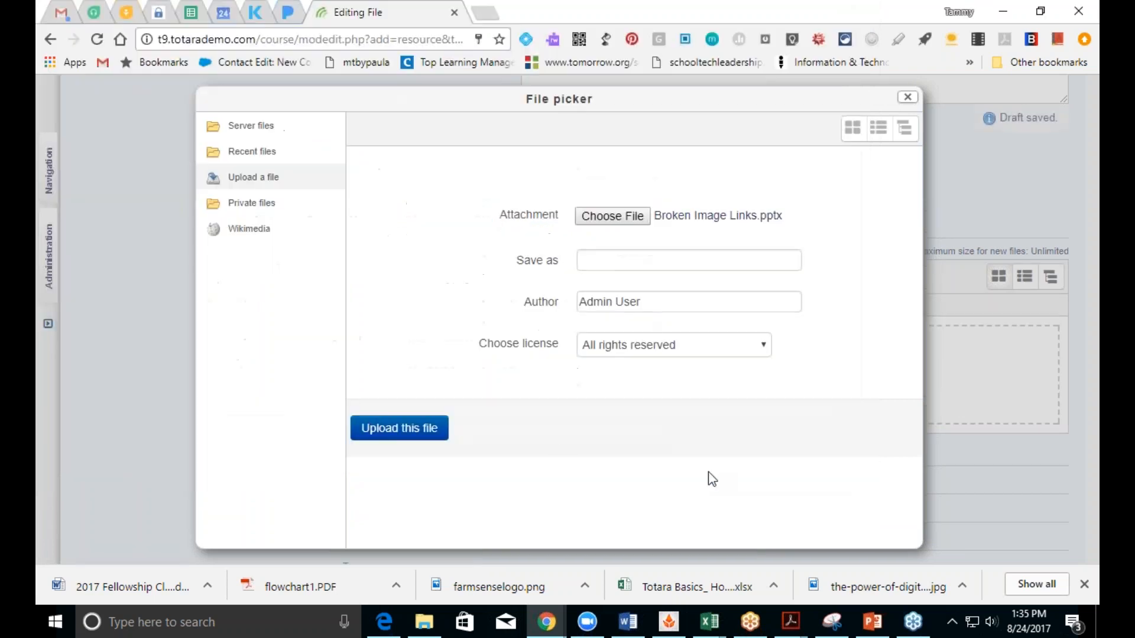
left_click(426, 434)
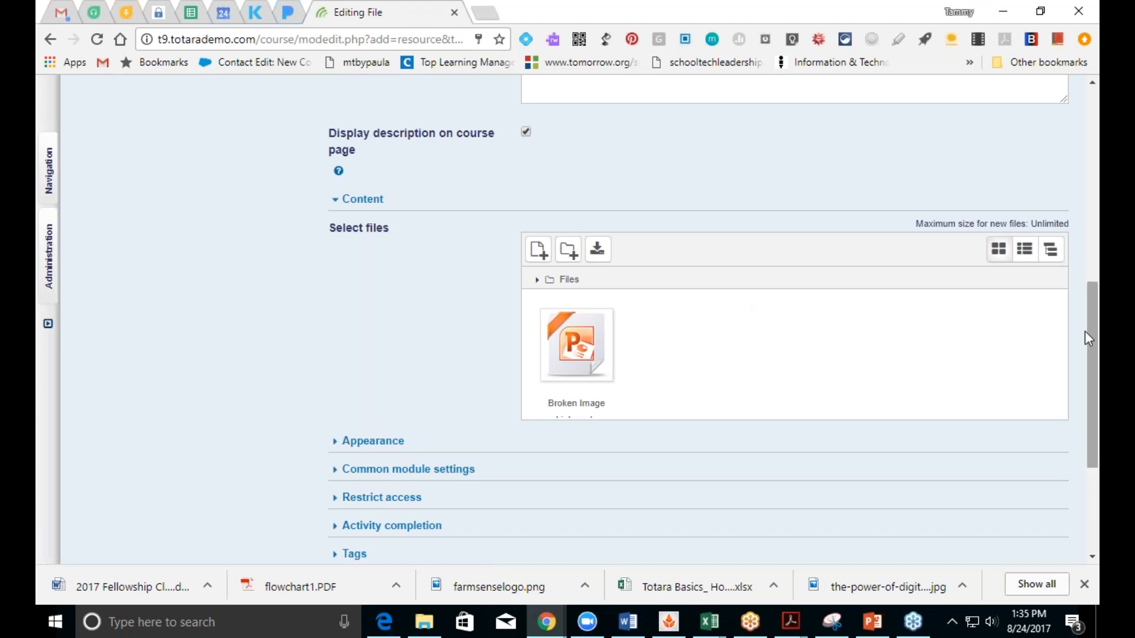
Step: Set the file to display in a pop-up, showing its size, type and upload date
left_click_drag(1094, 346, 1090, 441)
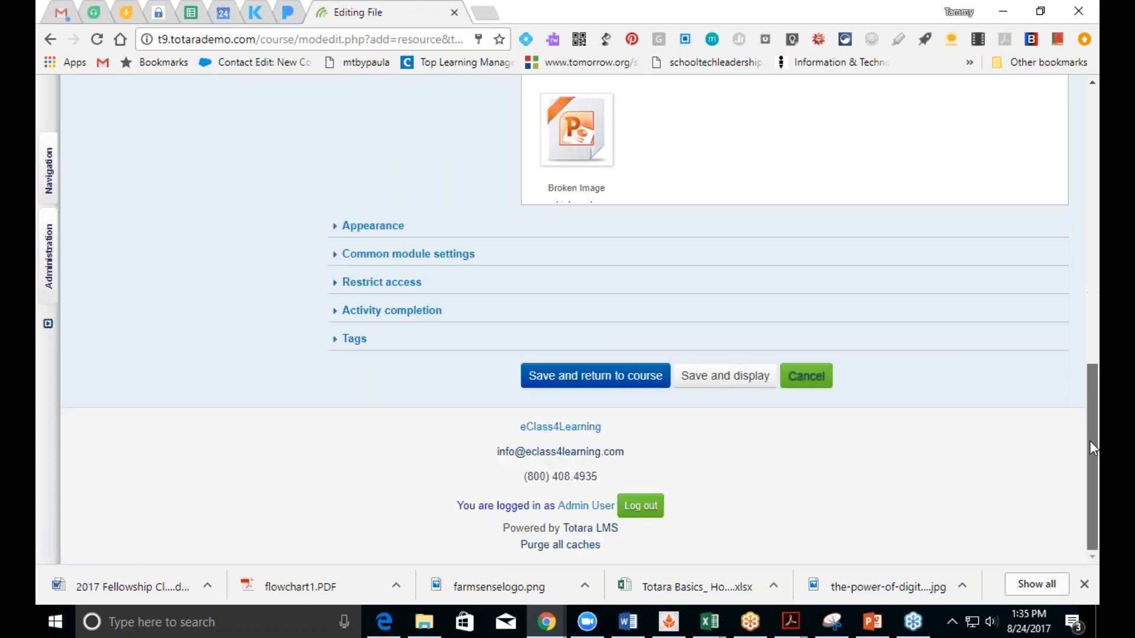
left_click(373, 228)
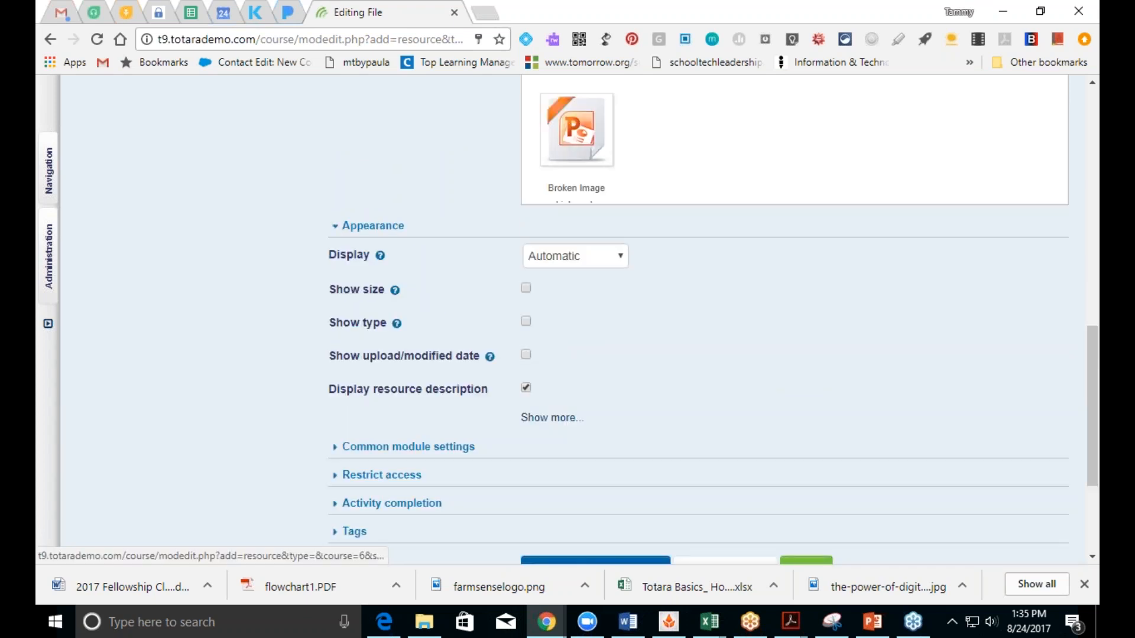
left_click(558, 263)
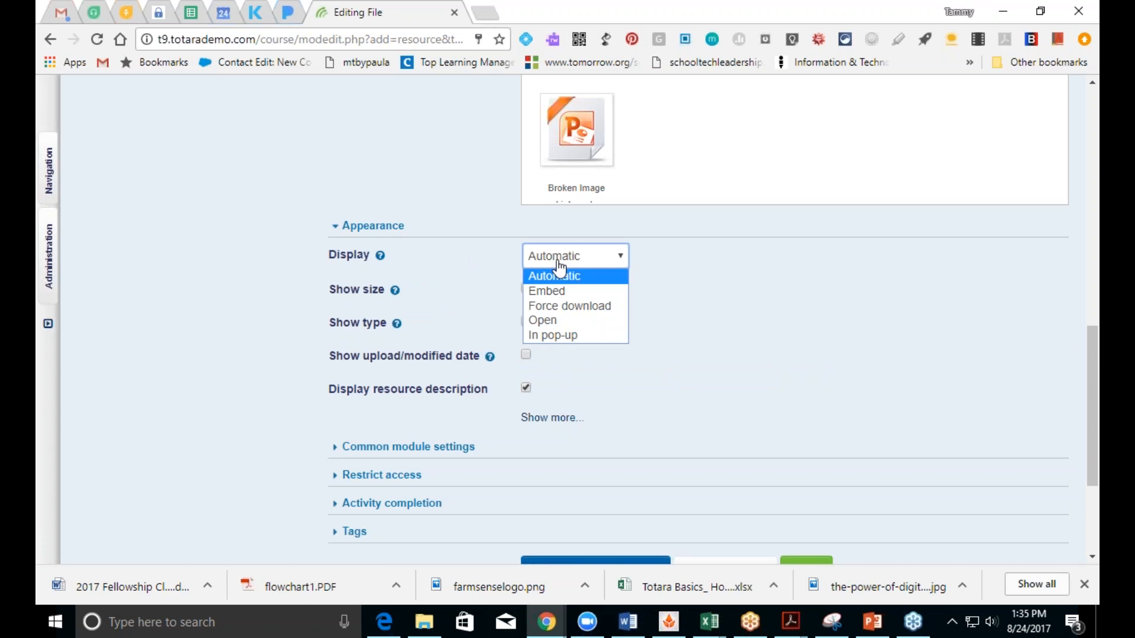
left_click(558, 340)
left_click(526, 289)
left_click(526, 322)
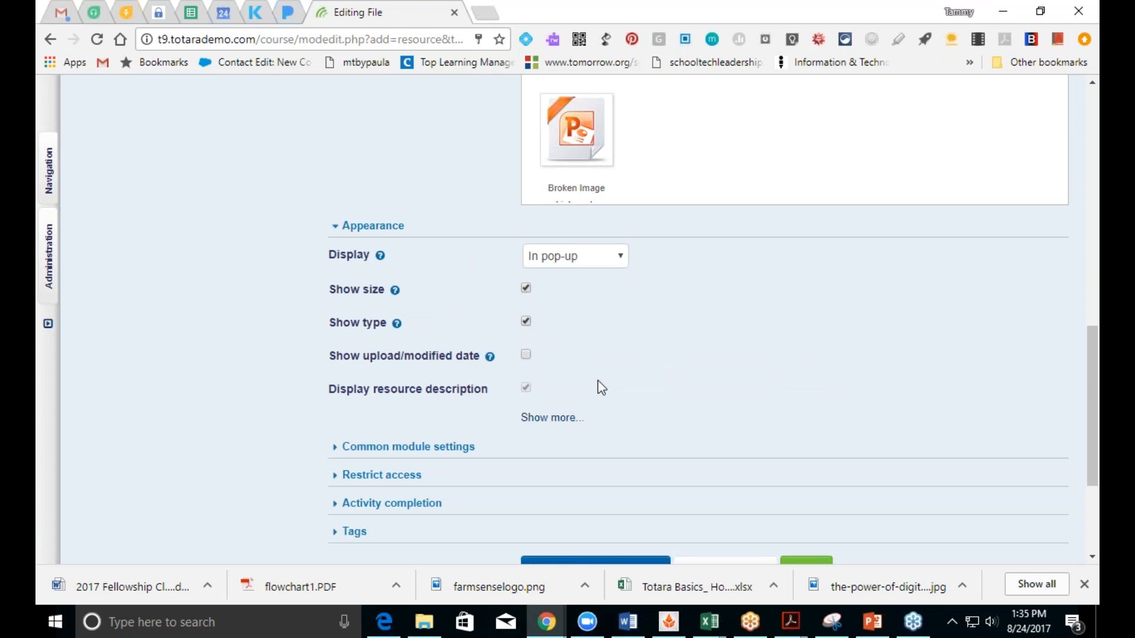
left_click(526, 355)
Step: Make the file complete when viewed, then save and return to the course
left_click_drag(1089, 416, 976, 473)
left_click(417, 311)
left_click(555, 348)
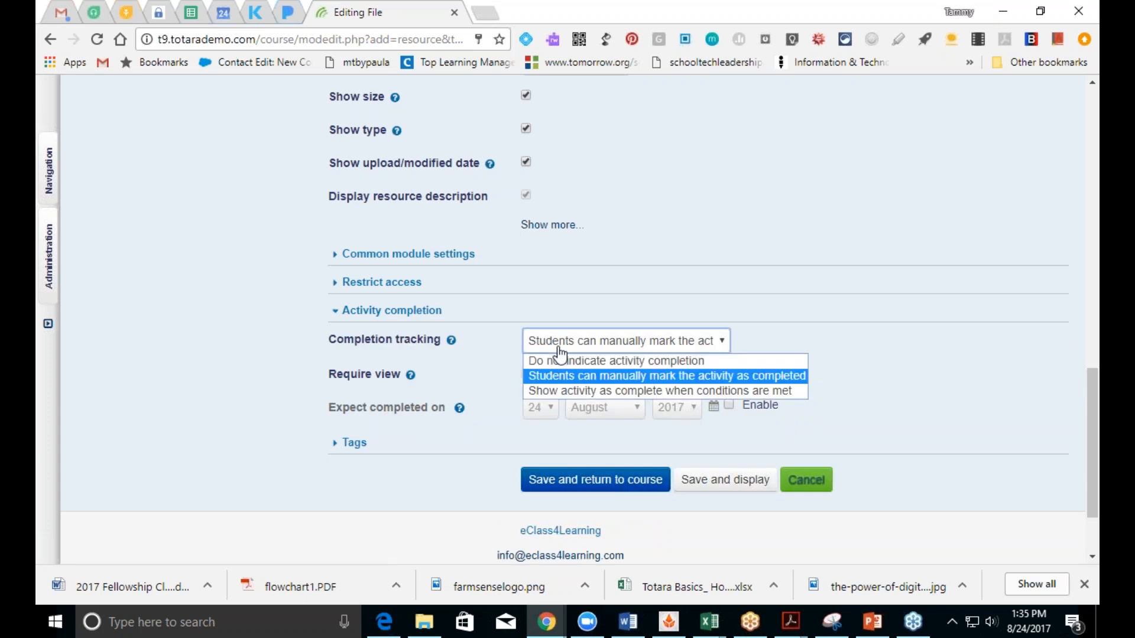
left_click(556, 391)
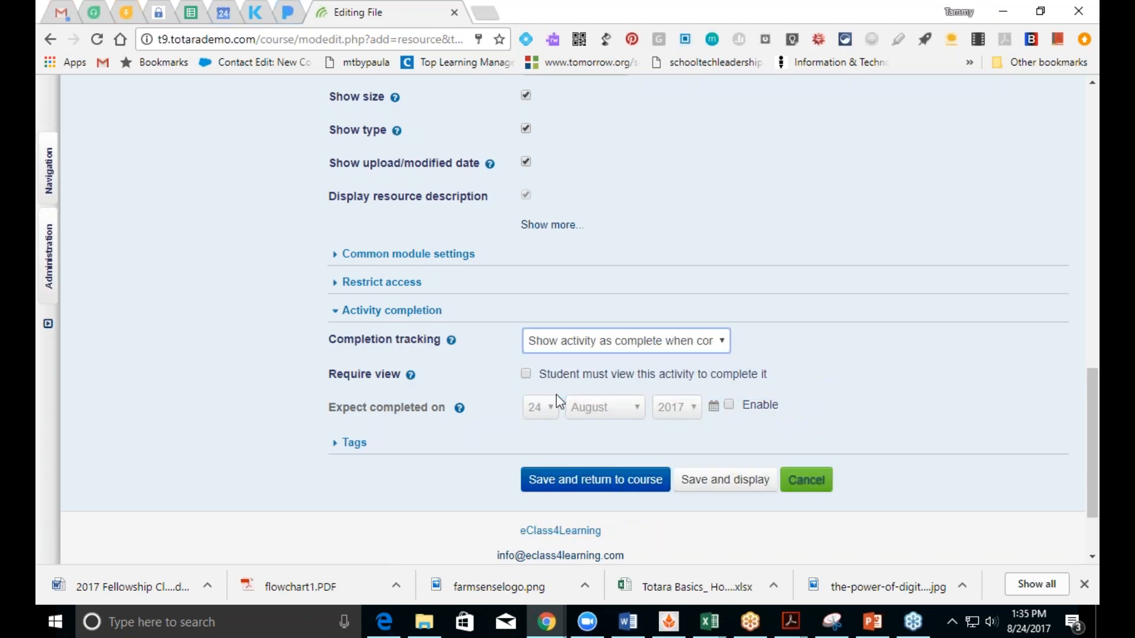
left_click(526, 373)
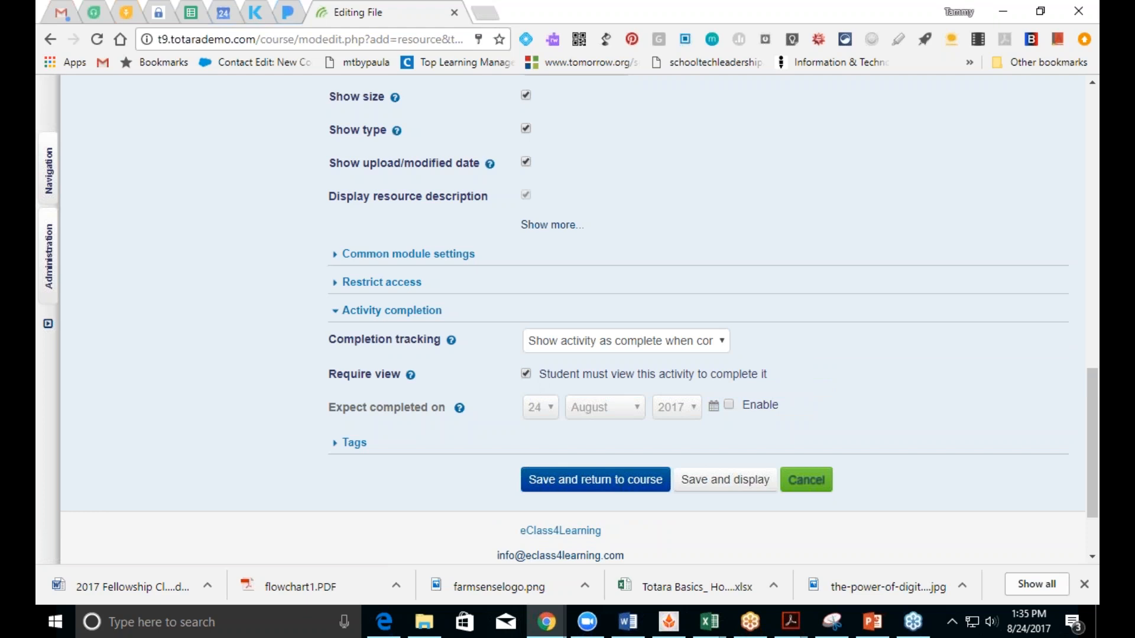
left_click(552, 486)
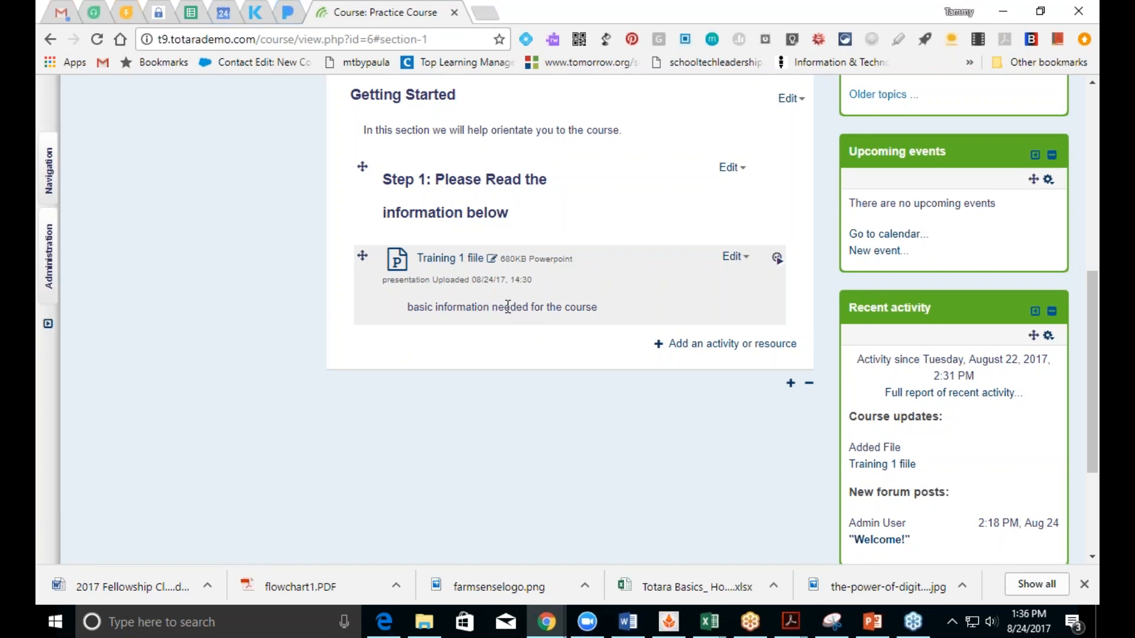
Step: Open the Training 1 file link as a learner and launch the downloaded presentation
mouse_move(778, 260)
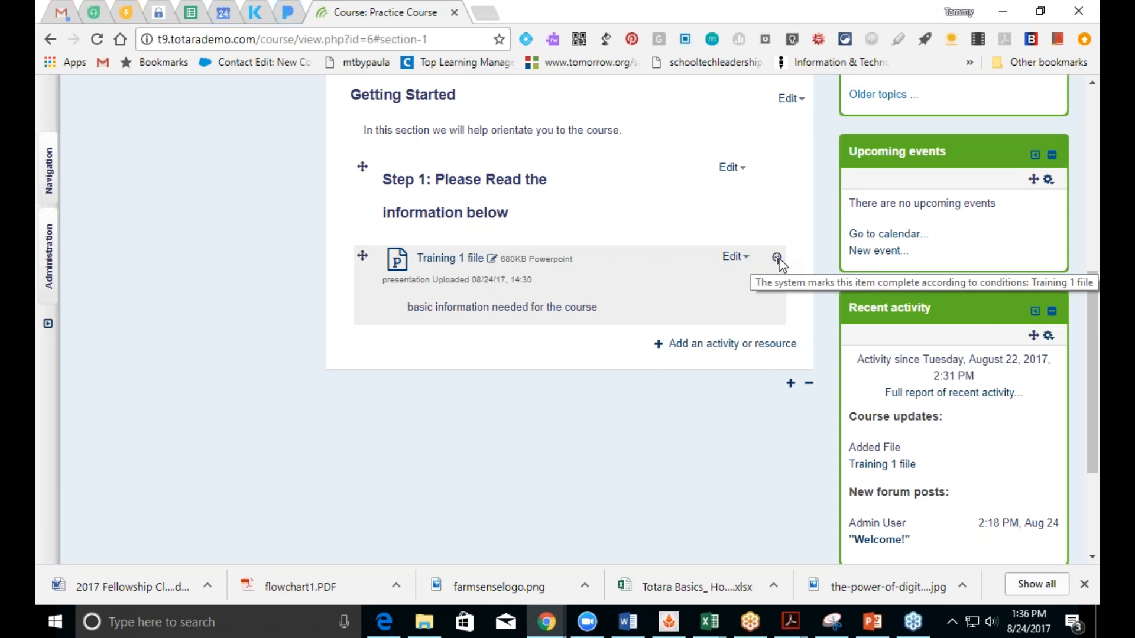
left_click(437, 258)
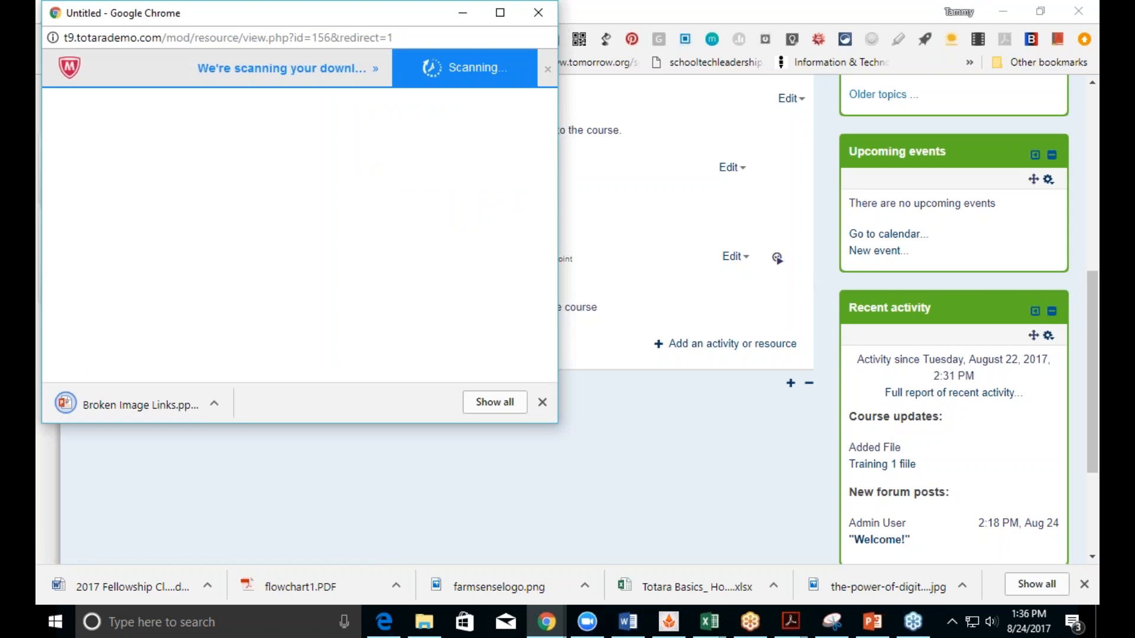
left_click(142, 405)
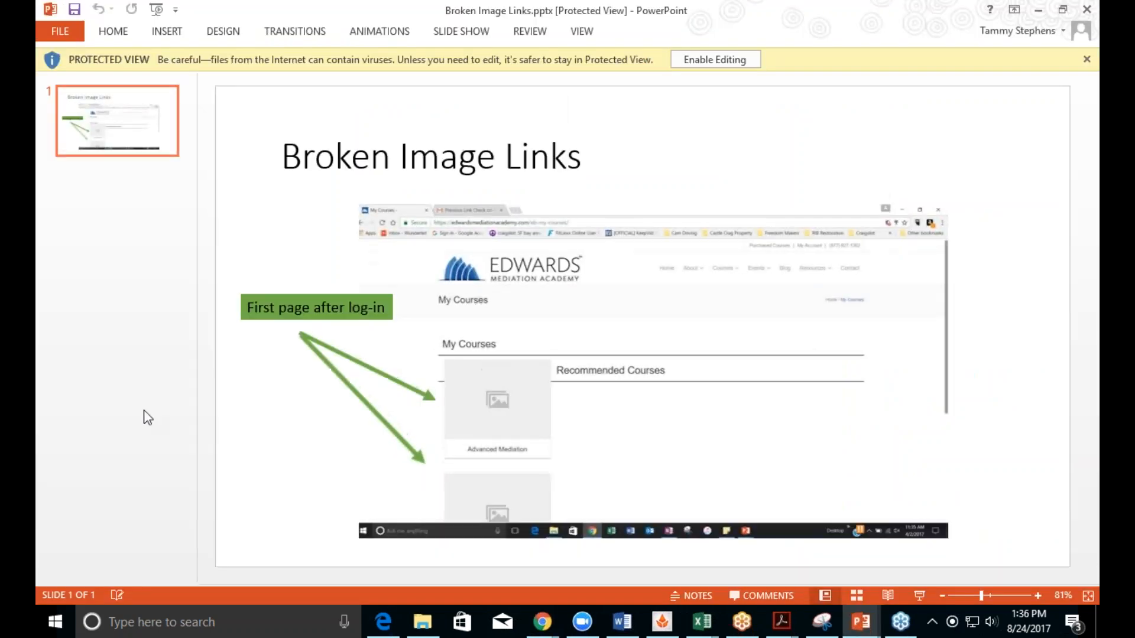
Step: Minimize PowerPoint and the pop-up window to get back to the Practice Course page
left_click(1039, 13)
left_click(462, 13)
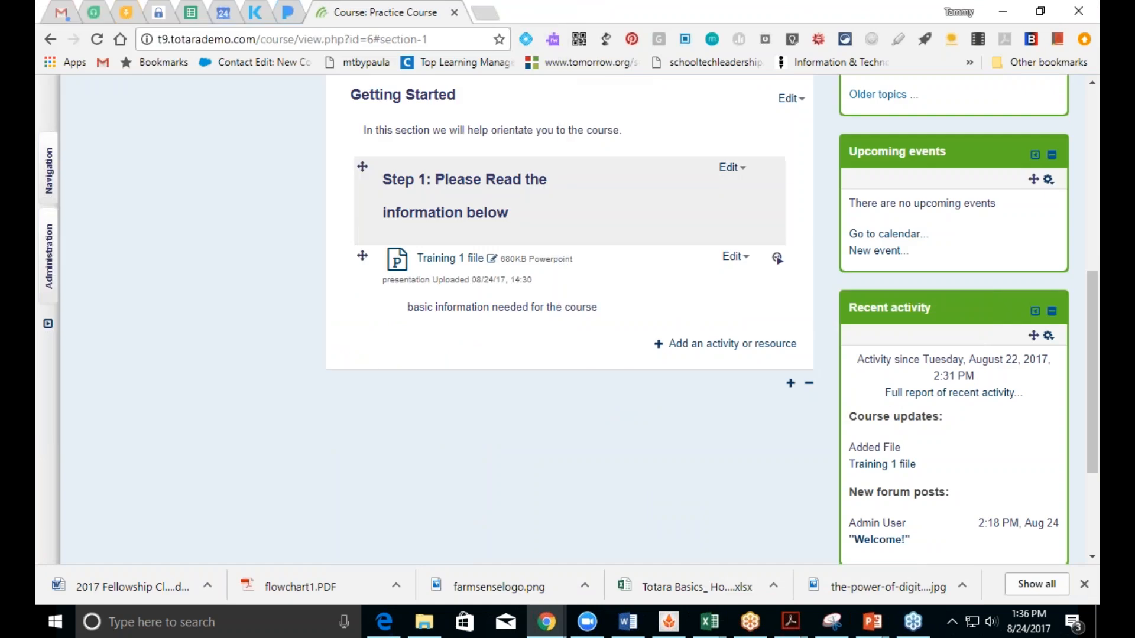
Step: Choose a URL resource from the activity chooser
left_click(685, 348)
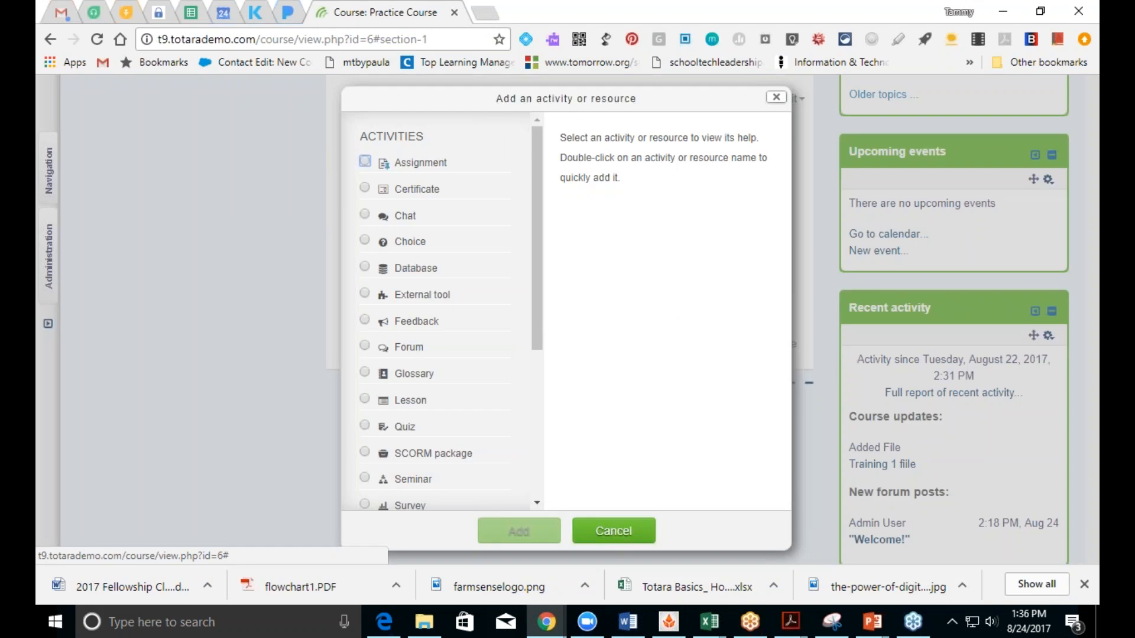
left_click_drag(538, 317, 532, 519)
left_click(366, 497)
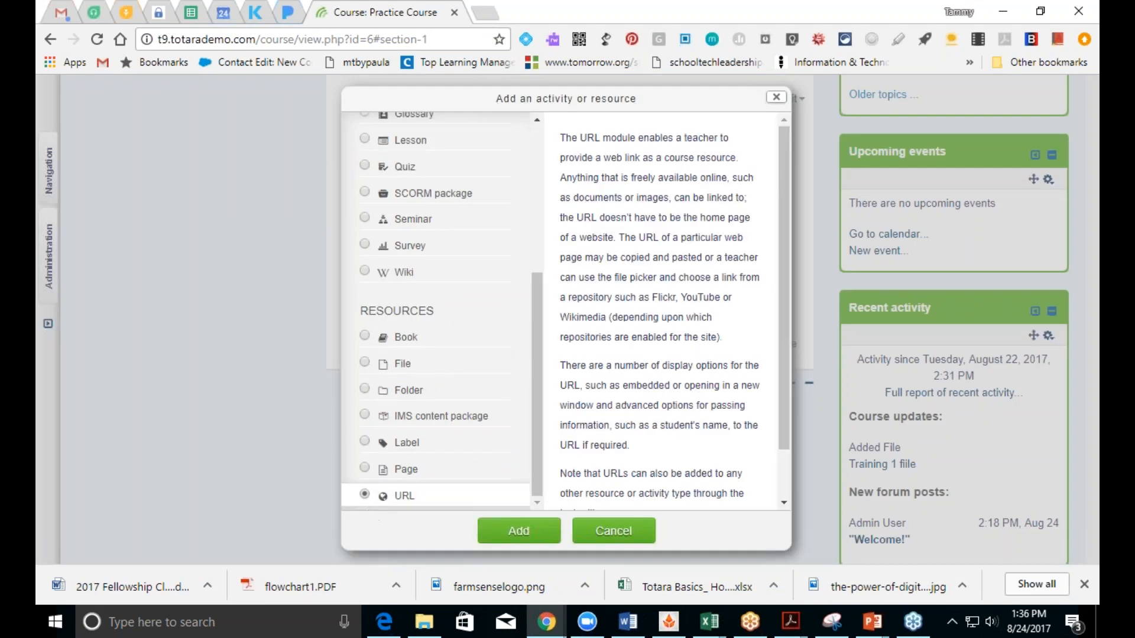
left_click(503, 535)
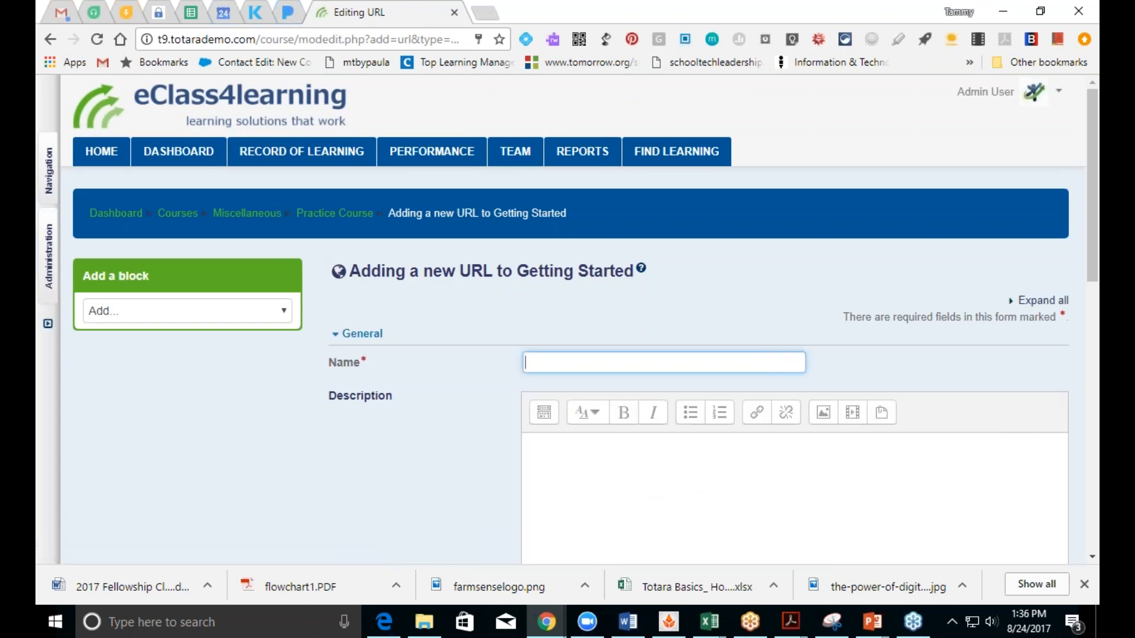
type("eClass4learning we")
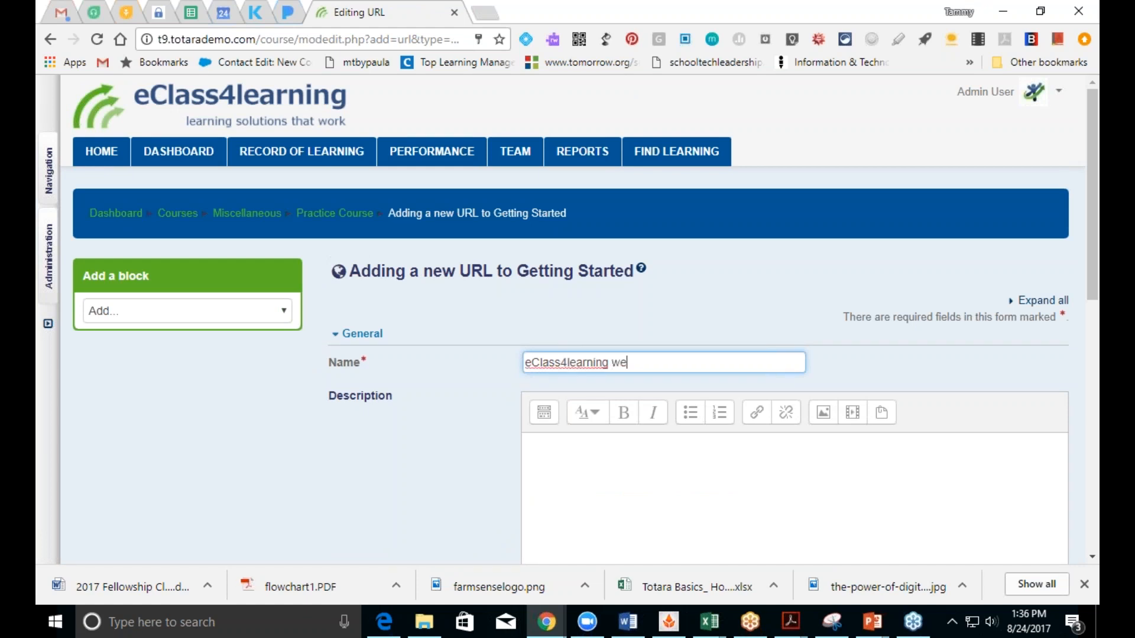
type("bsite")
left_click(611, 496)
type("Grea")
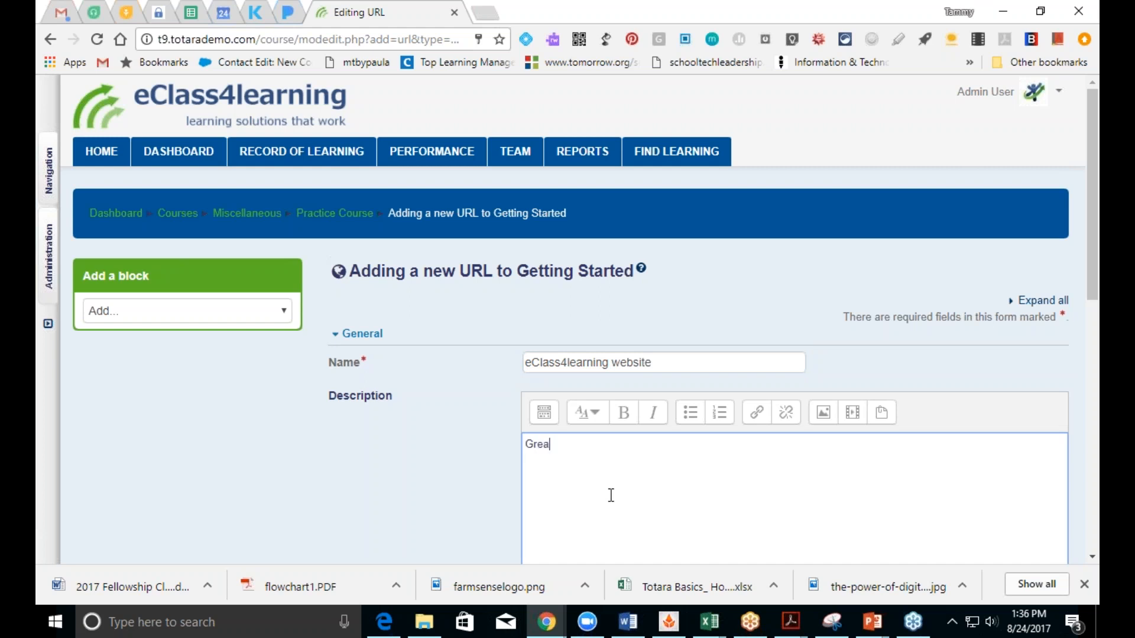
type("t resource for learning more")
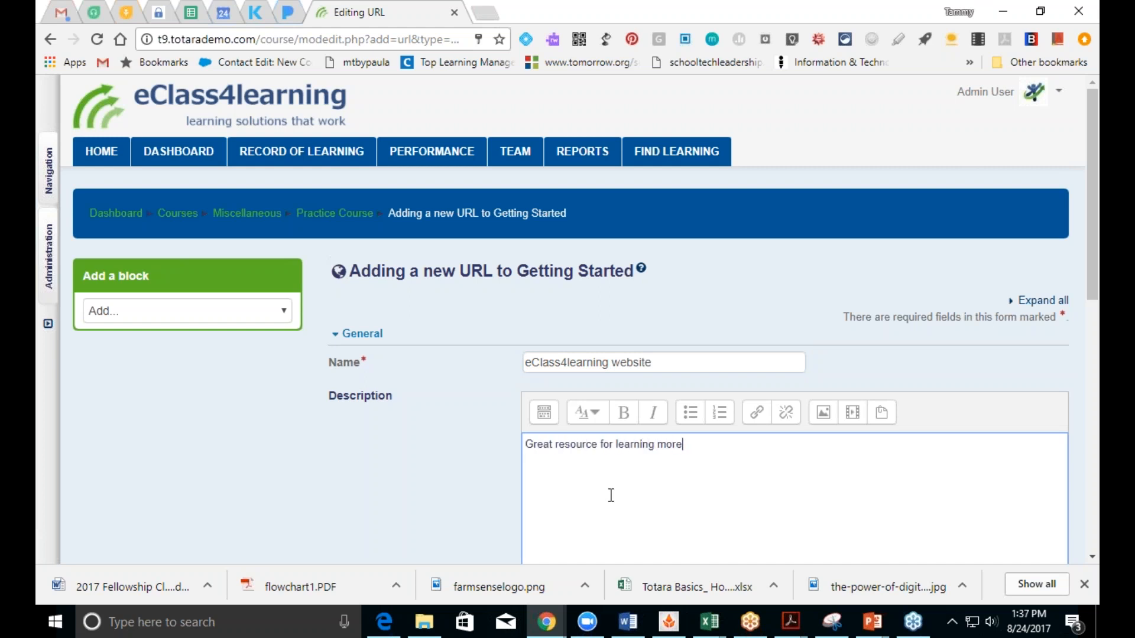
left_click_drag(1091, 281, 1090, 411)
left_click(525, 341)
left_click(581, 445)
type("www.")
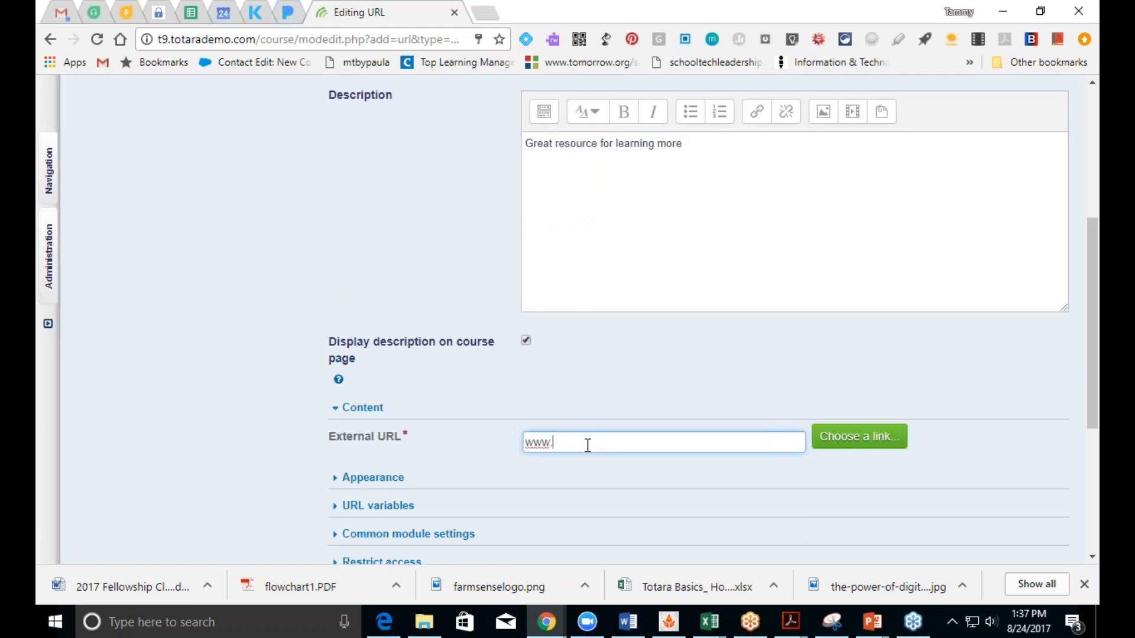
type("eclass4learning.com")
Step: Set the link to display in a pop-up
left_click(404, 478)
left_click(559, 507)
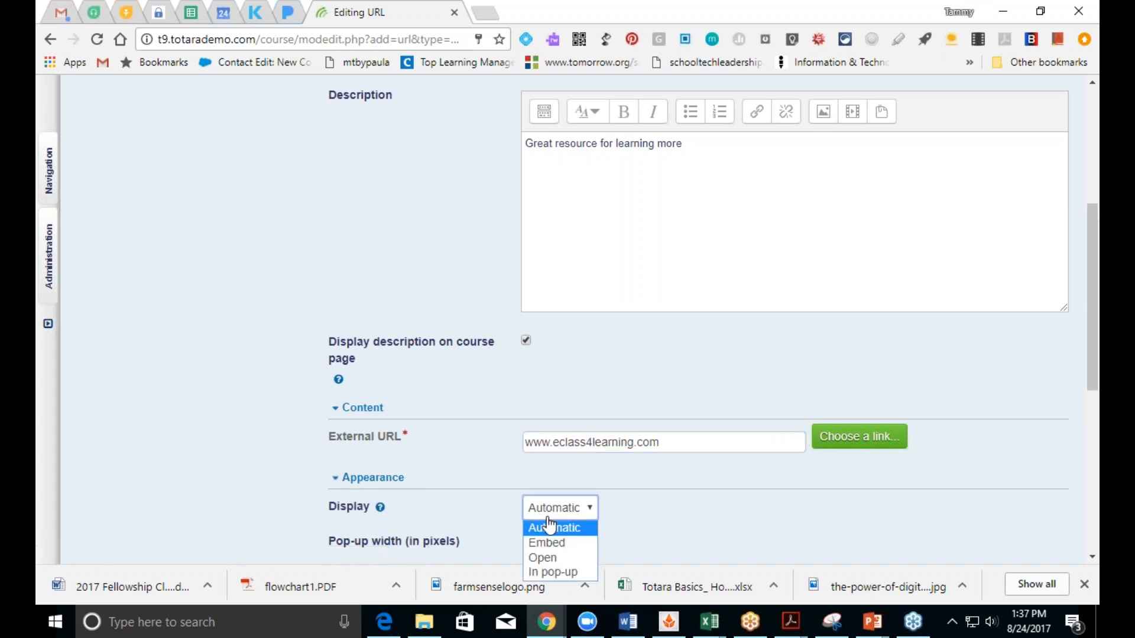
left_click(553, 570)
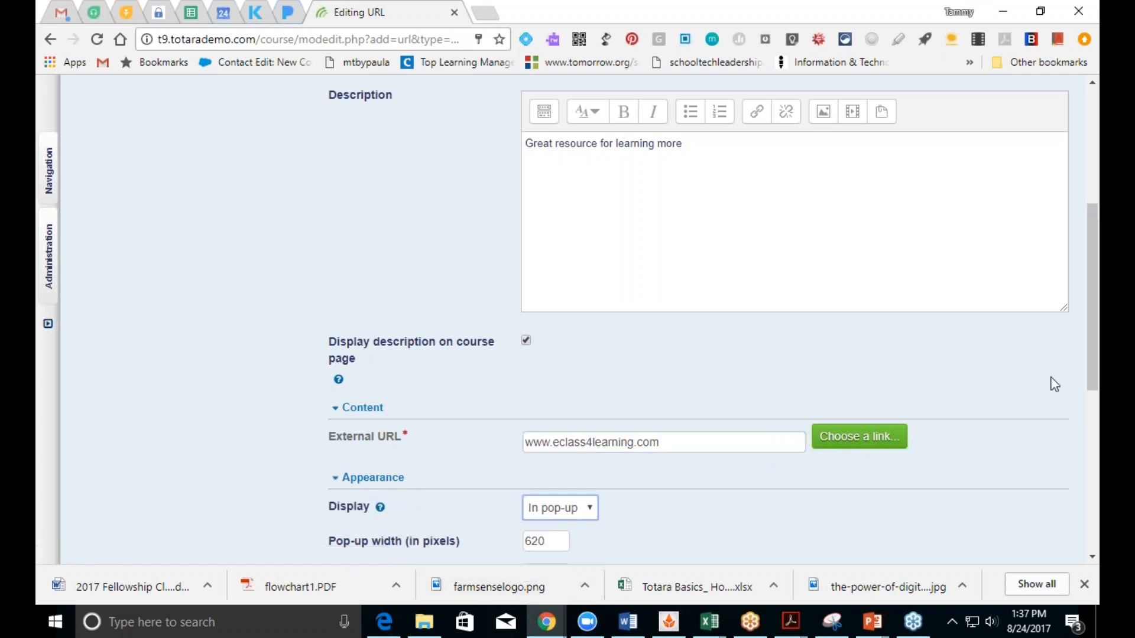
scroll(1093, 378, "down", 7)
left_click_drag(1092, 450, 1092, 455)
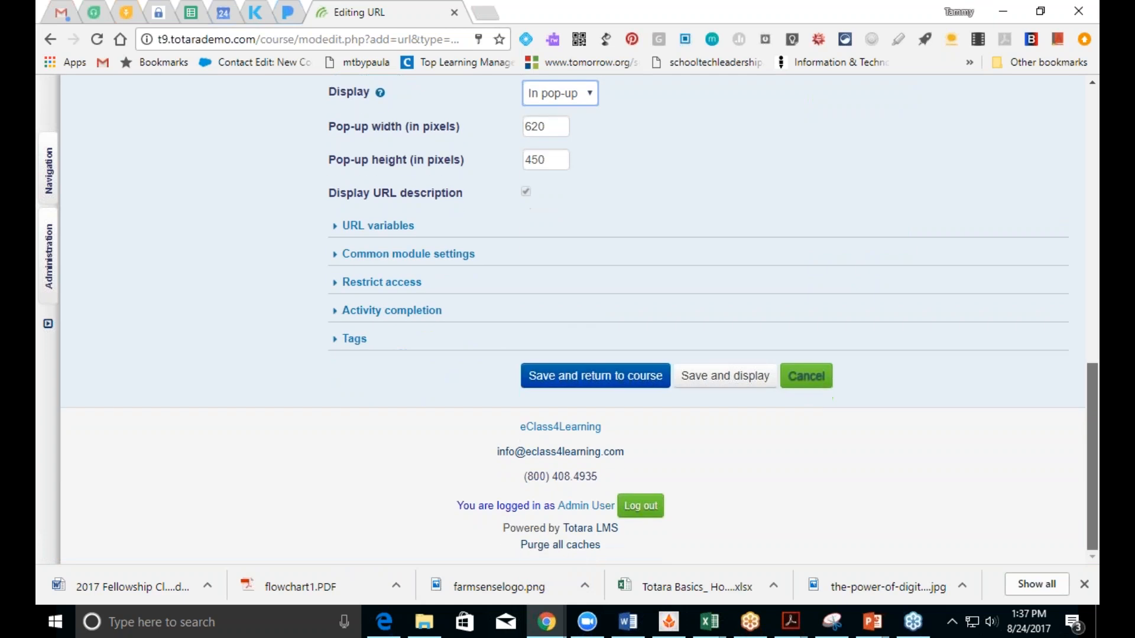
Step: Make the link complete when viewed, then save and return to the course
left_click(381, 314)
left_click(554, 349)
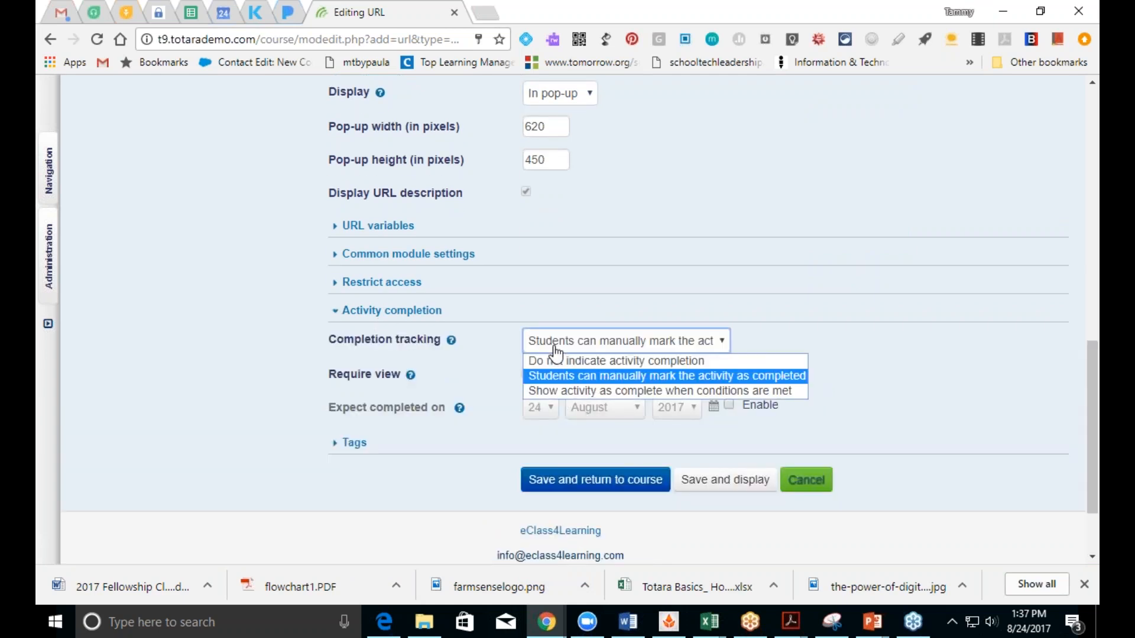
left_click(563, 391)
left_click(526, 374)
left_click(552, 488)
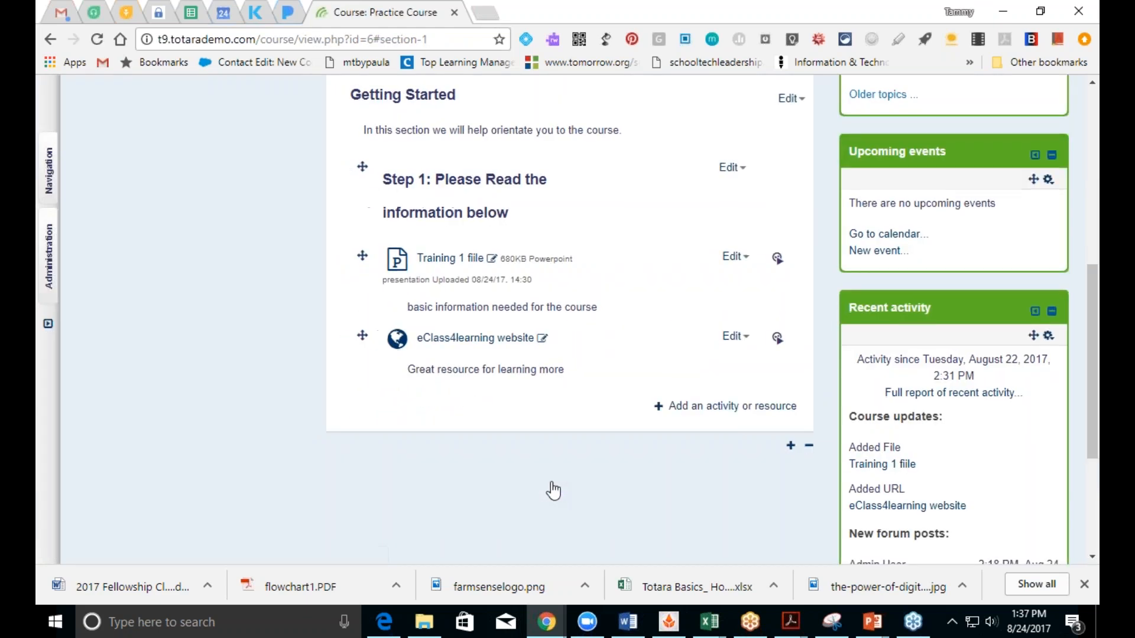
left_click(447, 341)
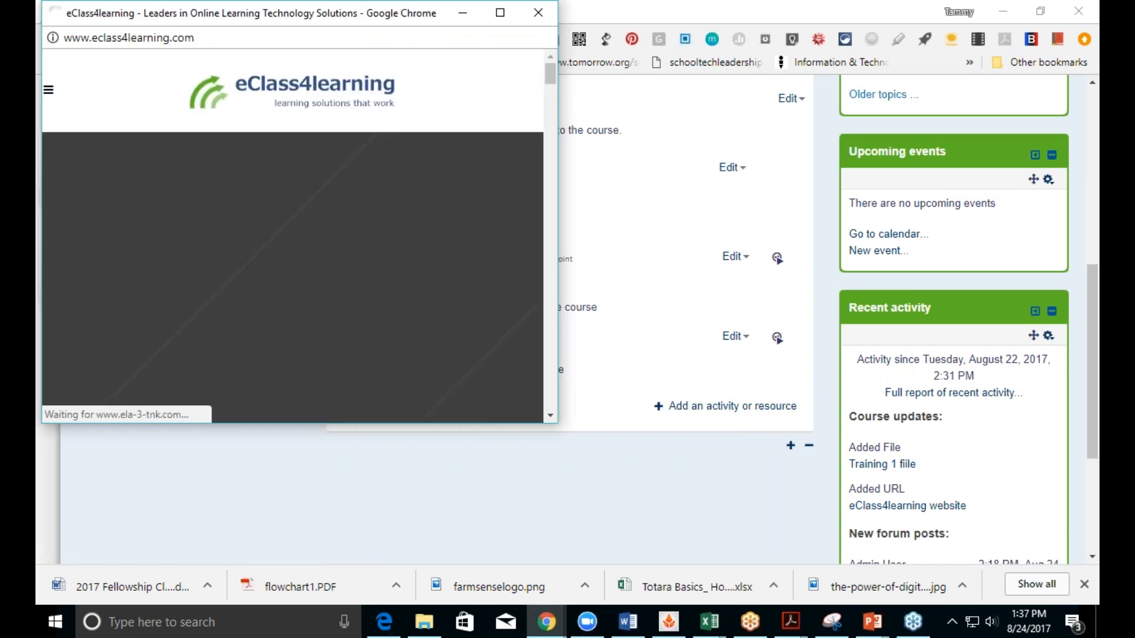
left_click(500, 13)
left_click(1079, 7)
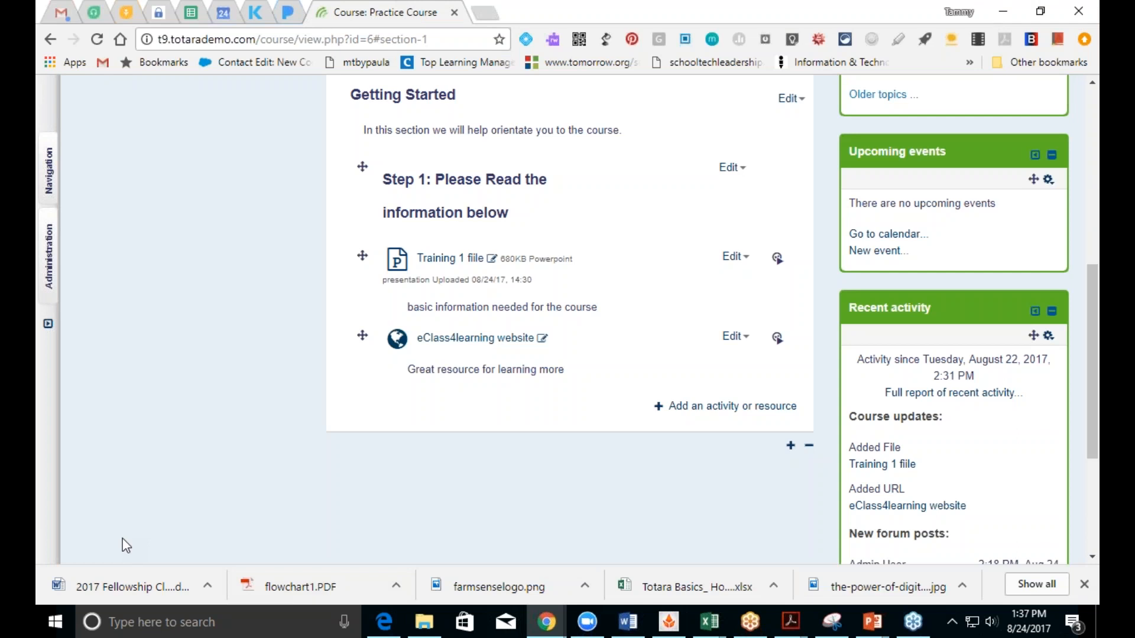
Step: Pick SCORM package in the Getting Started activity chooser and add it
left_click(672, 411)
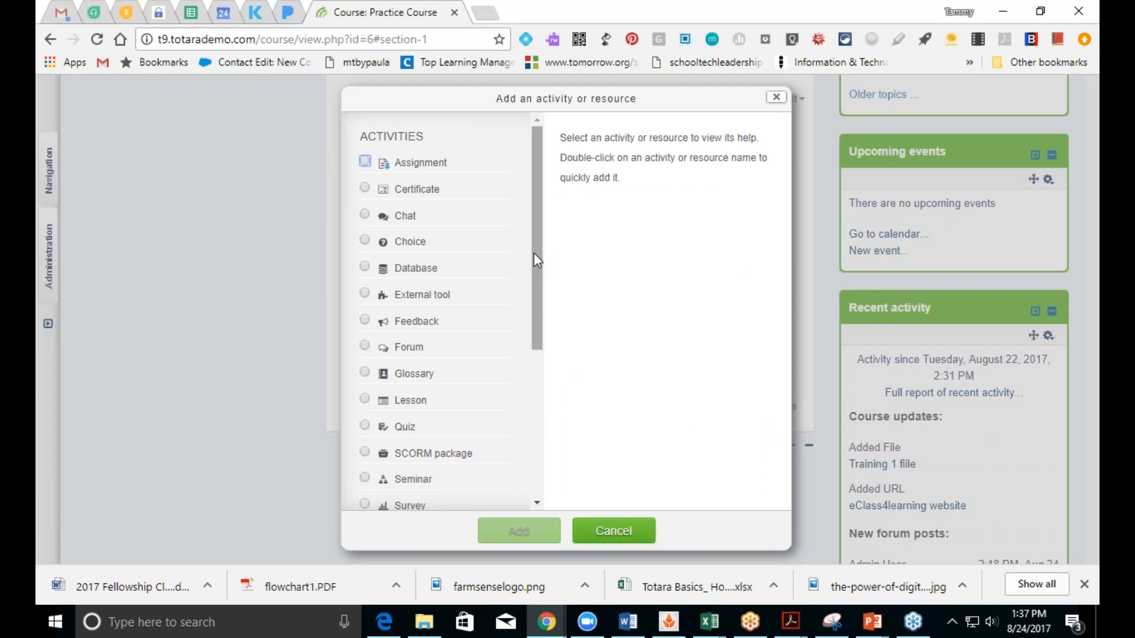
scroll(533, 254, "down", 2)
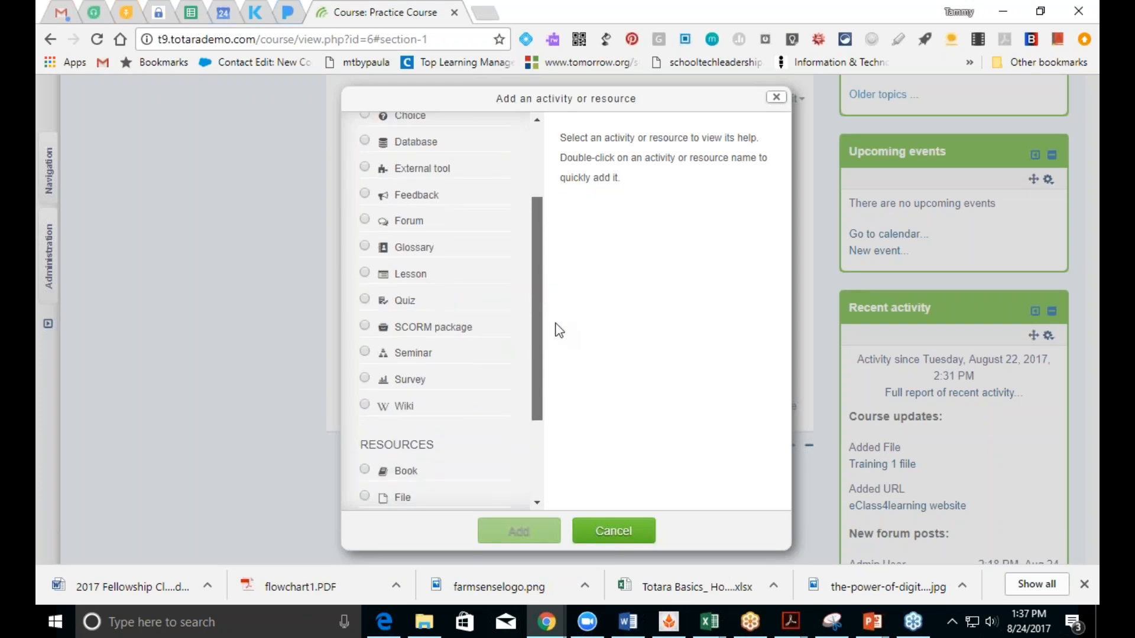
left_click_drag(562, 317, 537, 286)
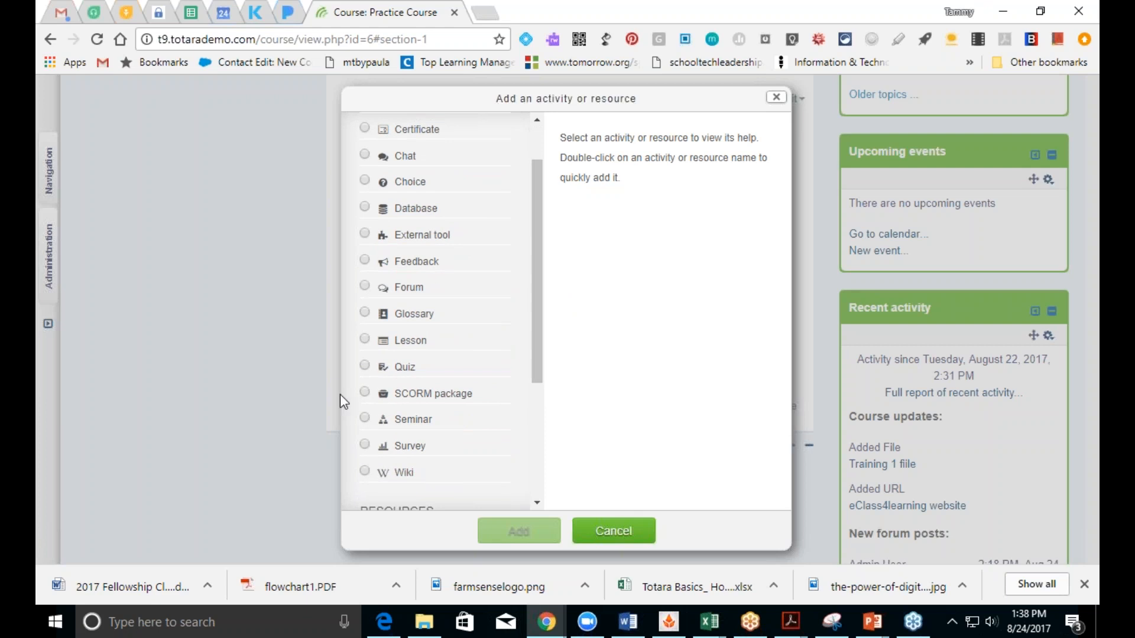
left_click(370, 392)
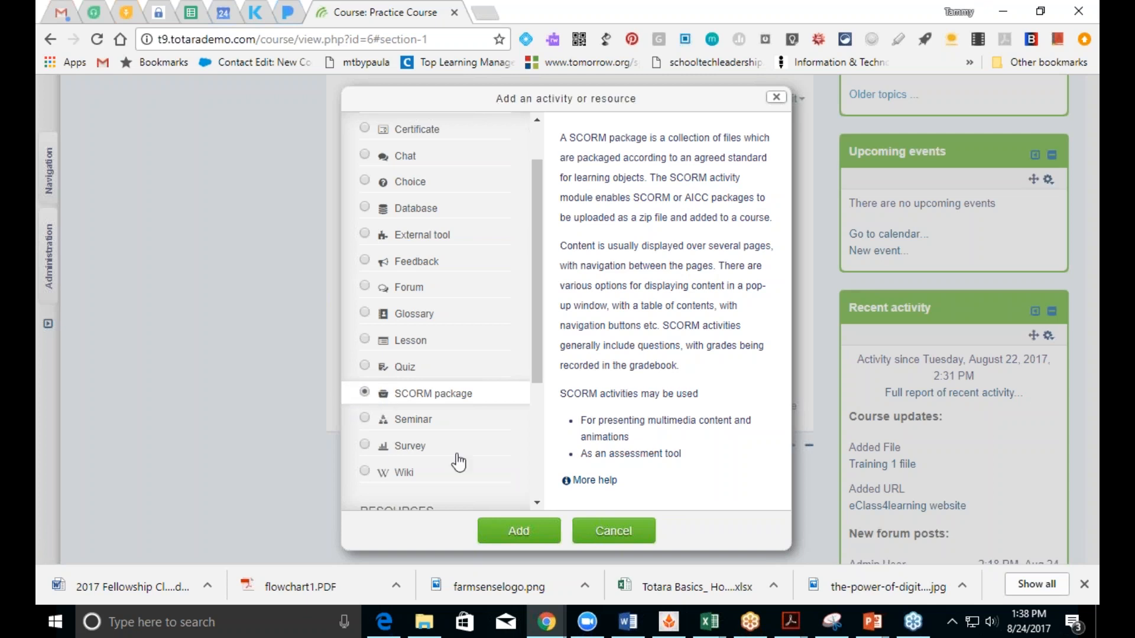
left_click(528, 540)
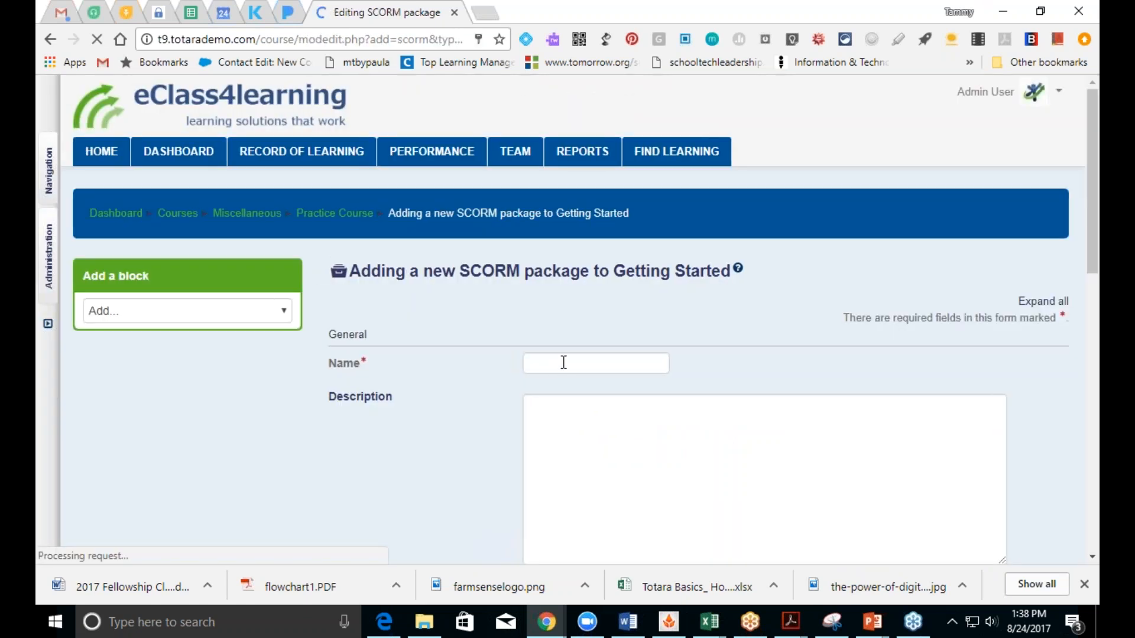
Step: Name the SCORM package 'Practice SCORM' with the description 'practice'
left_click(563, 362)
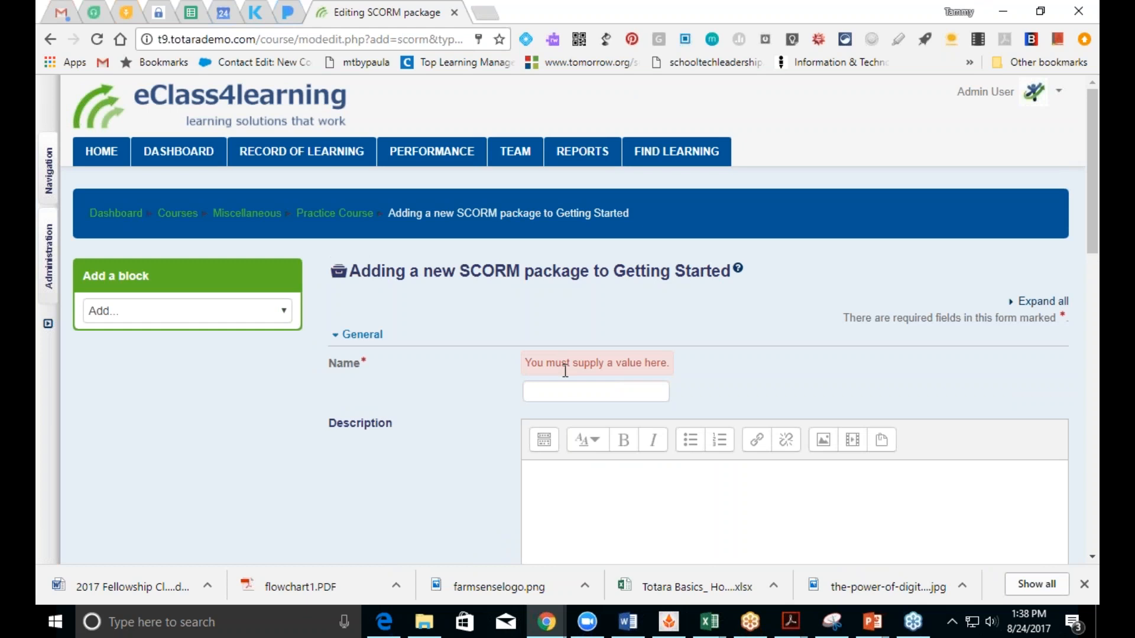
left_click(585, 391)
type("Practi")
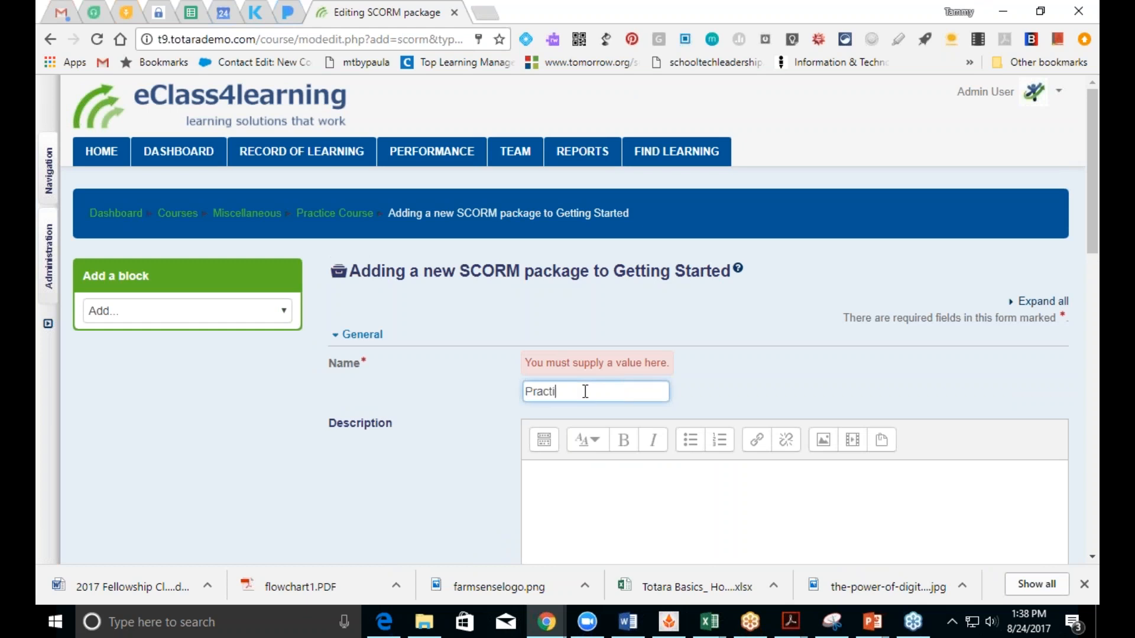
type("ce SCORM")
left_click(729, 503)
type("practice")
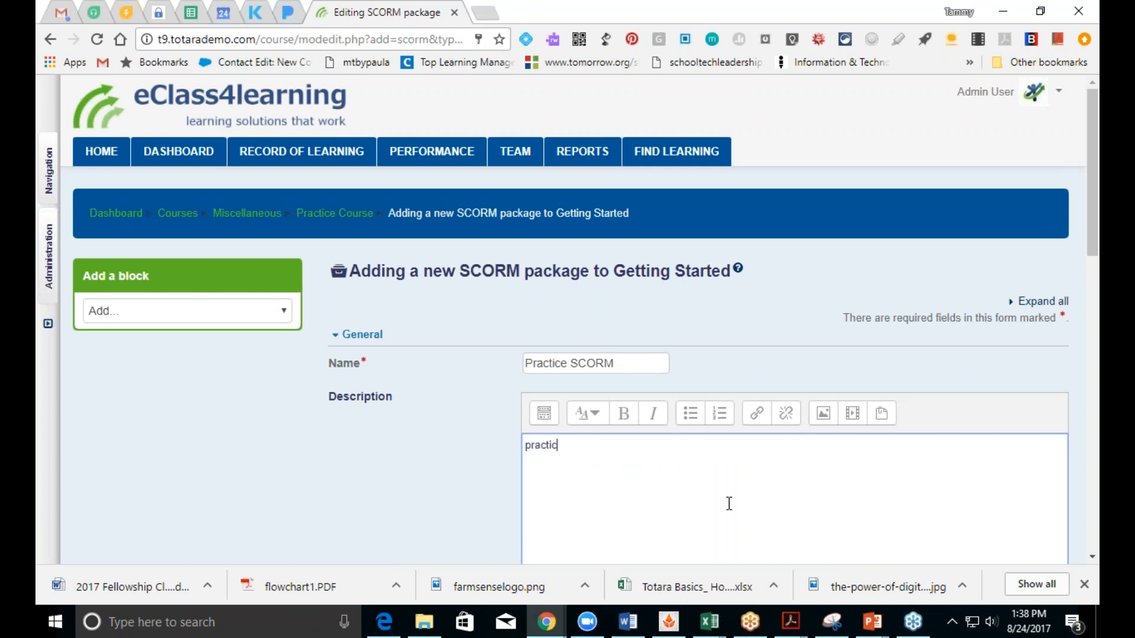
Step: Show the description on the course page and bring up the package file picker
left_click_drag(1095, 272, 1094, 387)
left_click(525, 293)
left_click(538, 411)
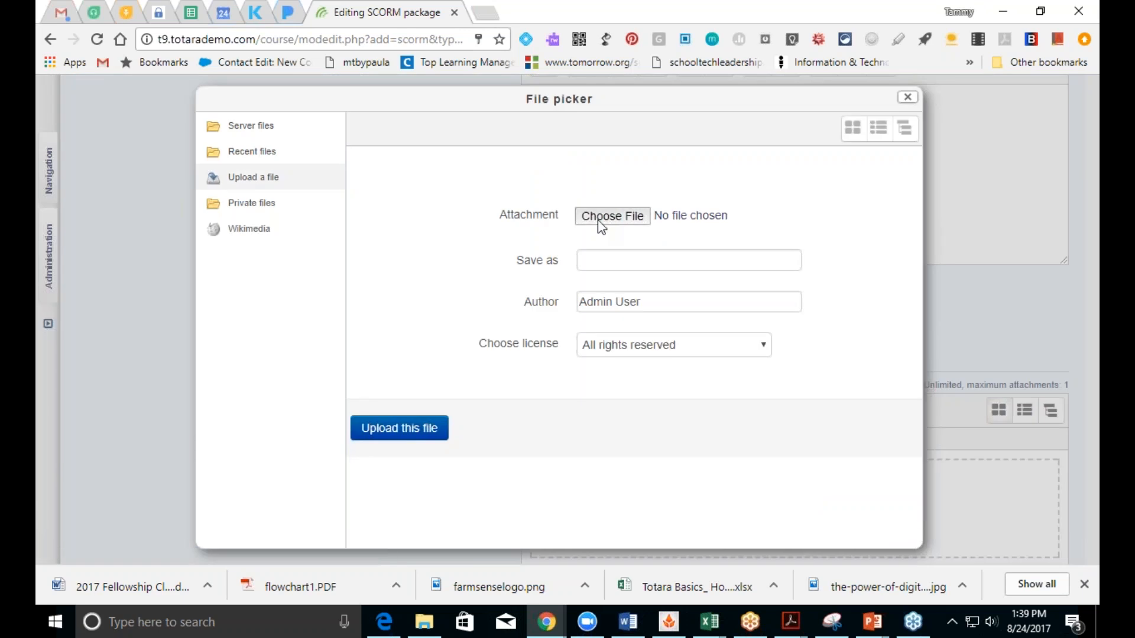
Step: Upload Principles of Mediation Teaser.zip as the package file
left_click(598, 219)
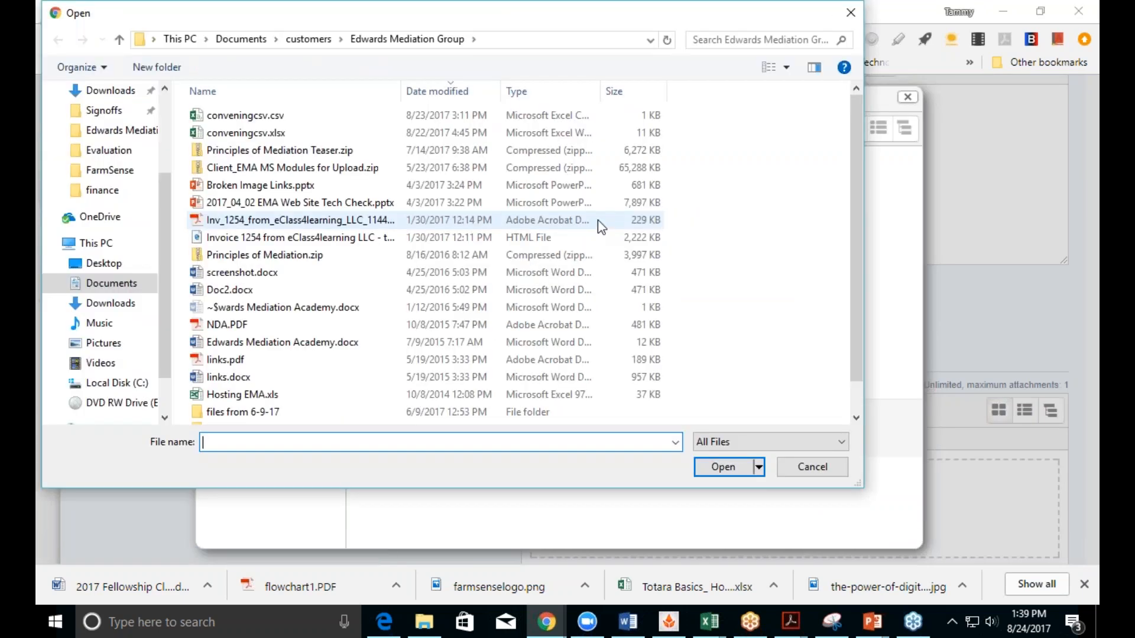
left_click(387, 150)
left_click(732, 469)
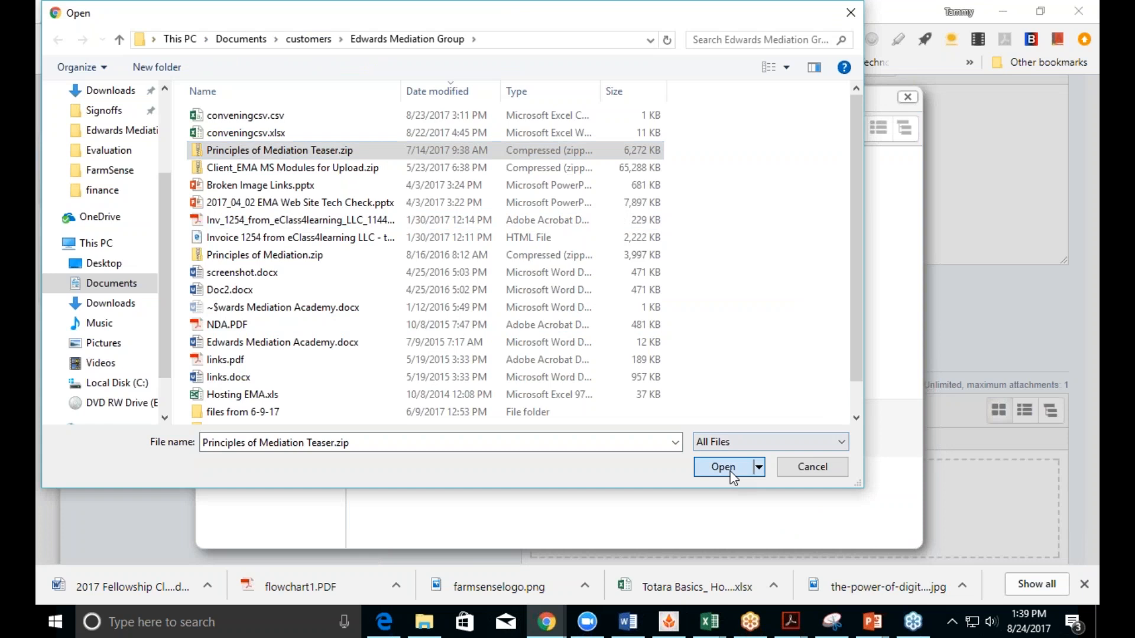
left_click(396, 430)
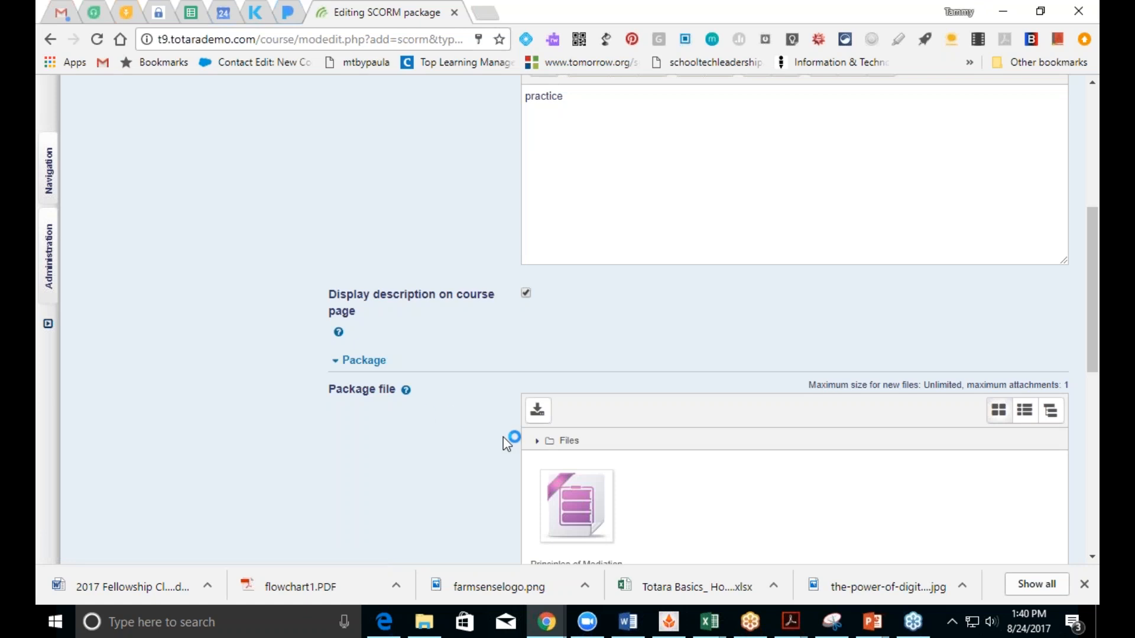
Step: Set completion to 'complete when conditions are met', requiring a passed status
left_click_drag(1095, 338, 1091, 480)
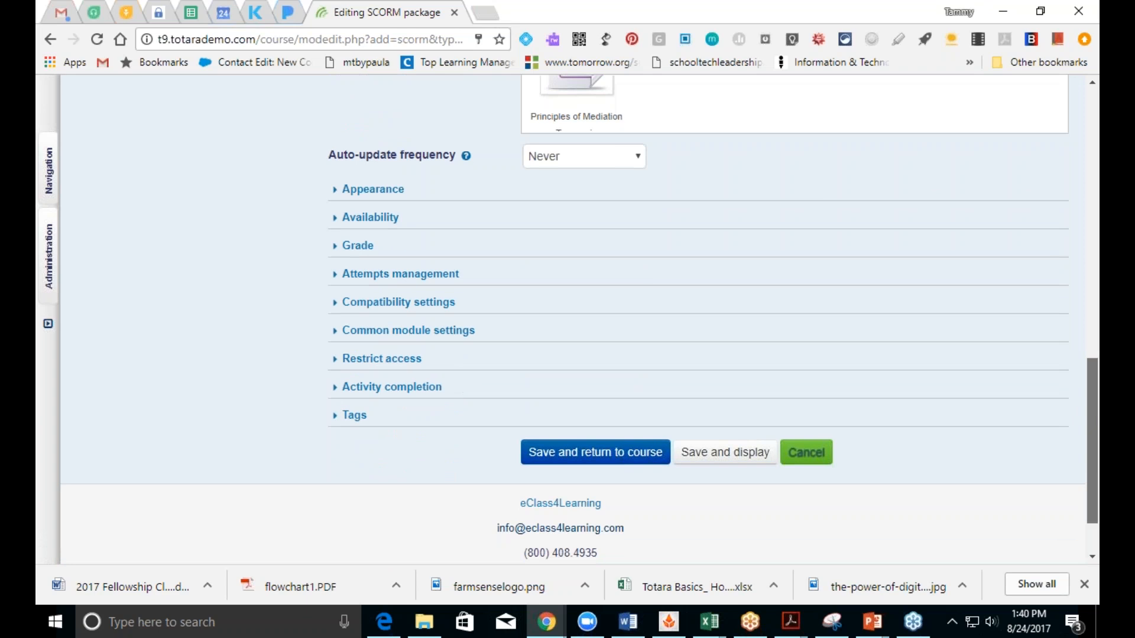
left_click(393, 387)
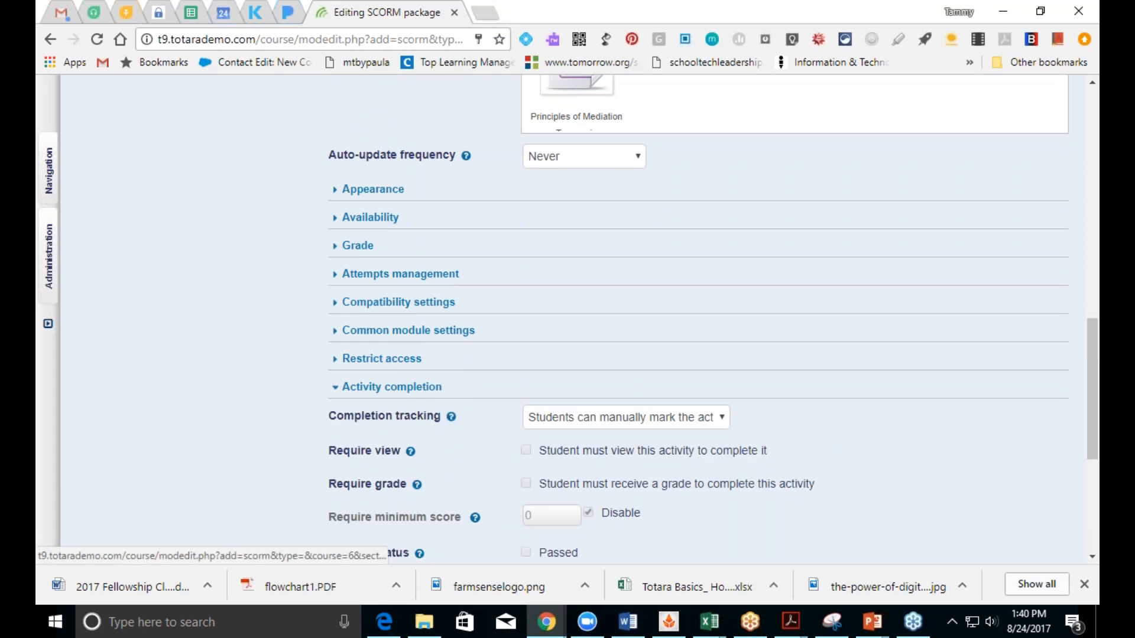
left_click(591, 420)
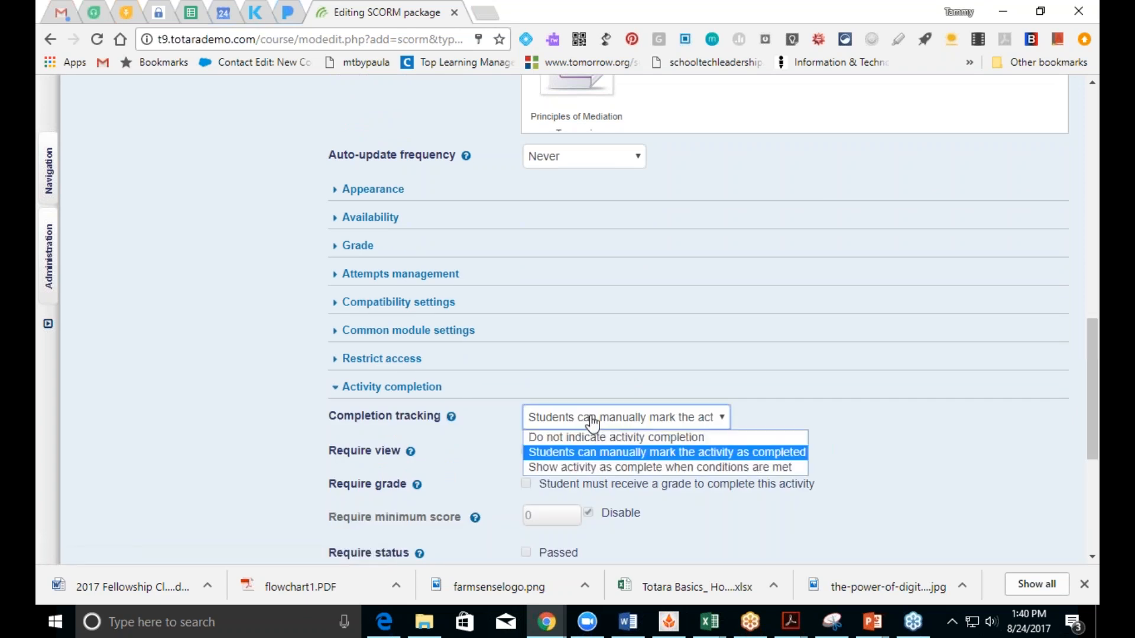
left_click(588, 467)
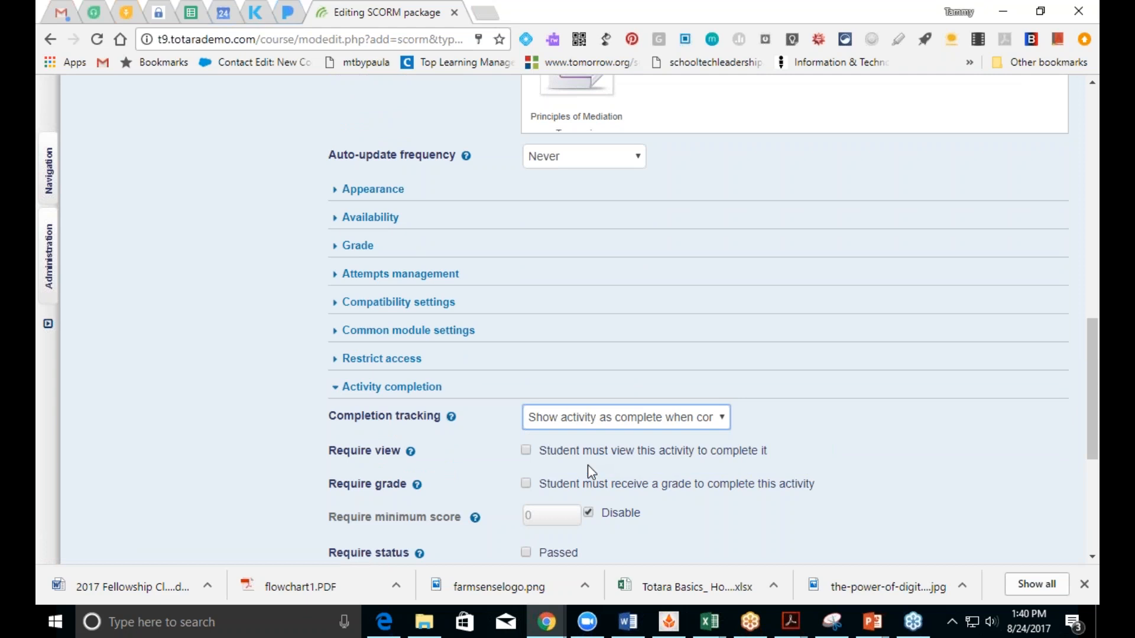
left_click_drag(1088, 413, 1091, 507)
left_click(527, 279)
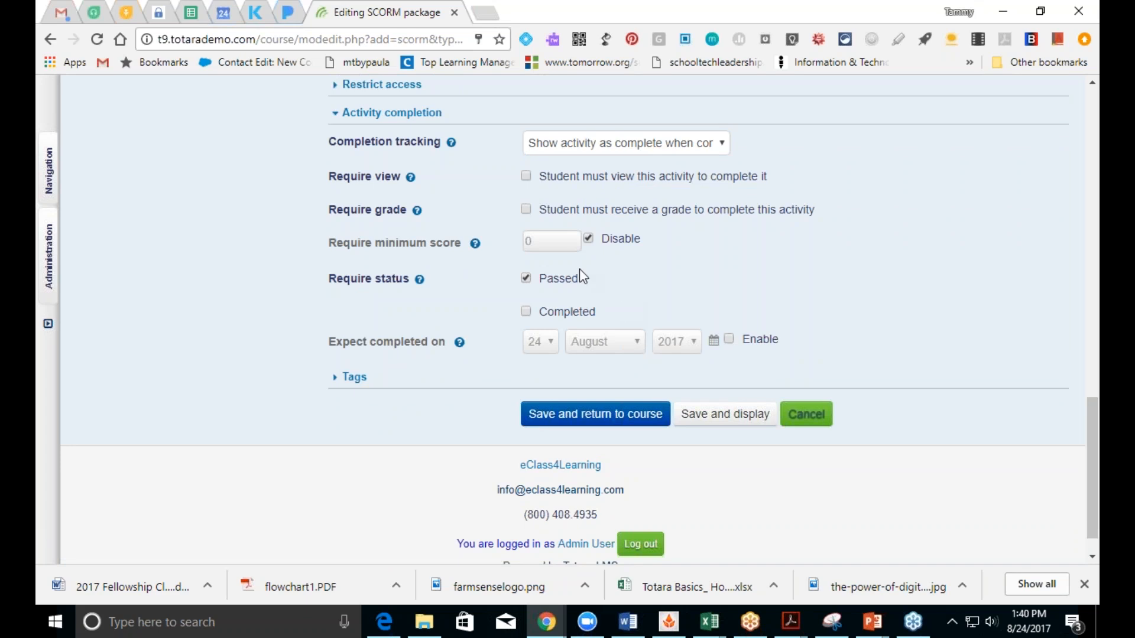
Step: Require a minimum score of 80 and save Practice SCORM back to the course
left_click(588, 239)
left_click(531, 243)
key("BackSpace")
type("80")
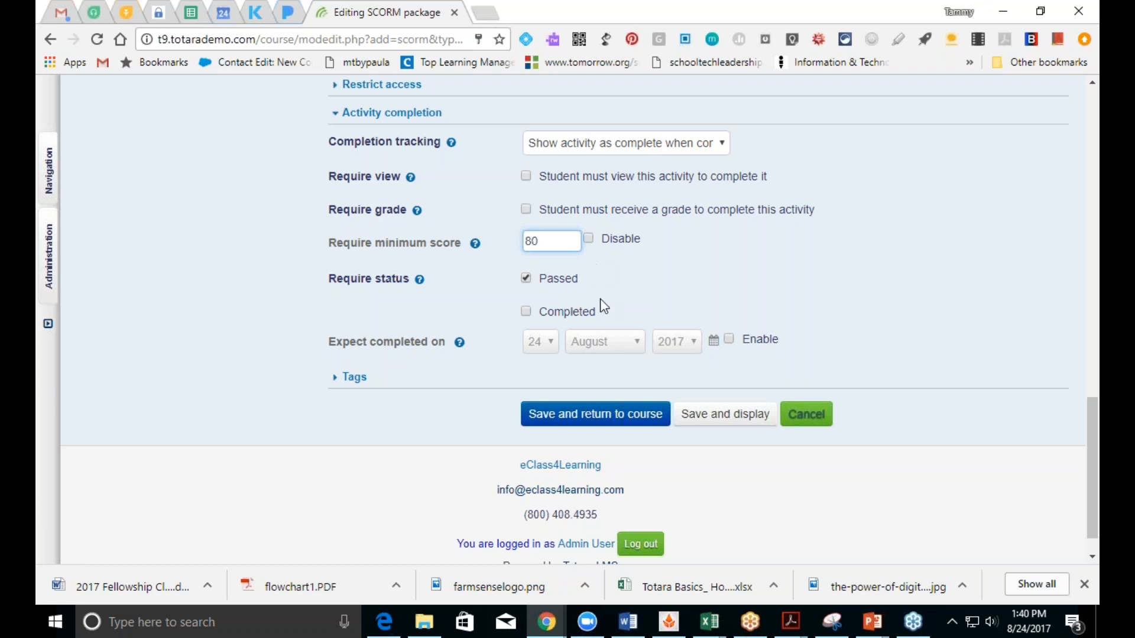
left_click(615, 417)
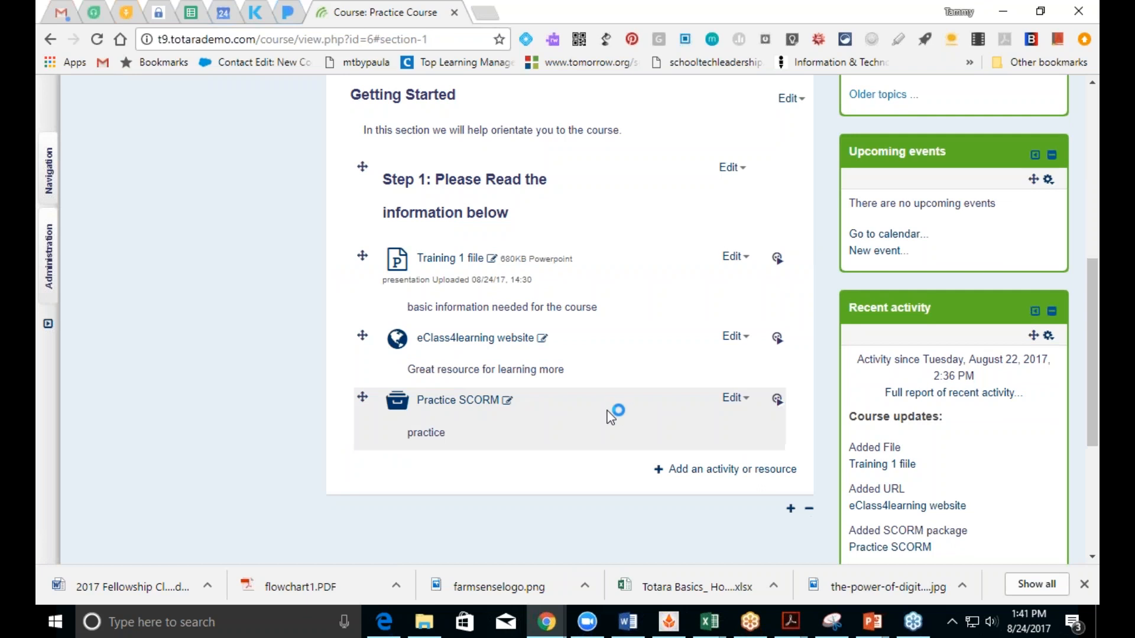
Step: Open Practice SCORM and enter the package in normal mode
left_click(448, 405)
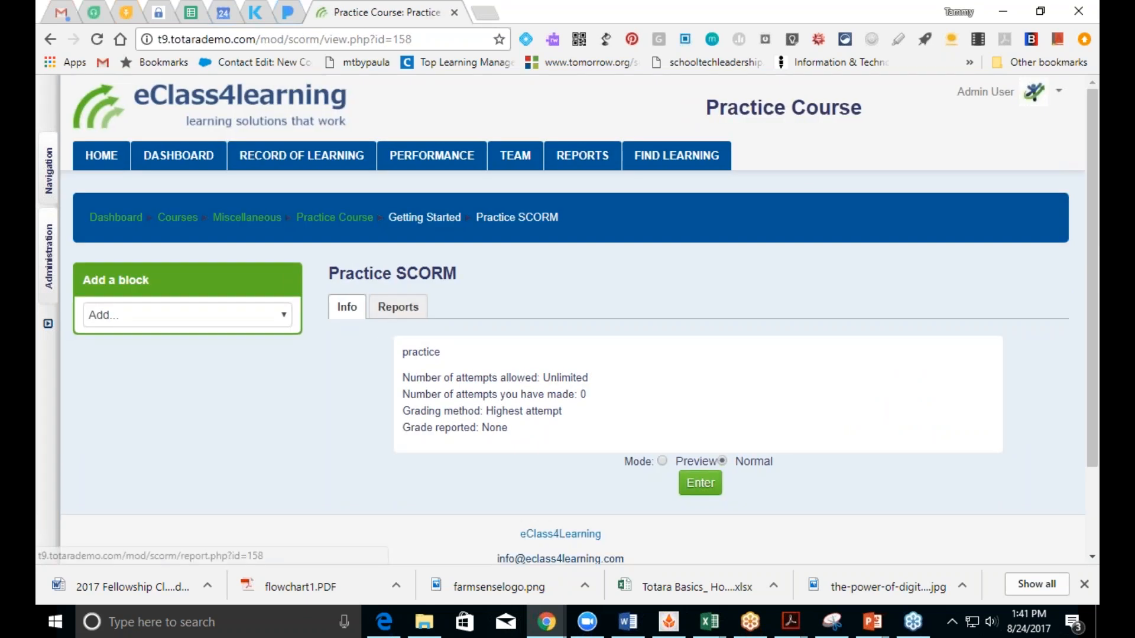
left_click(700, 483)
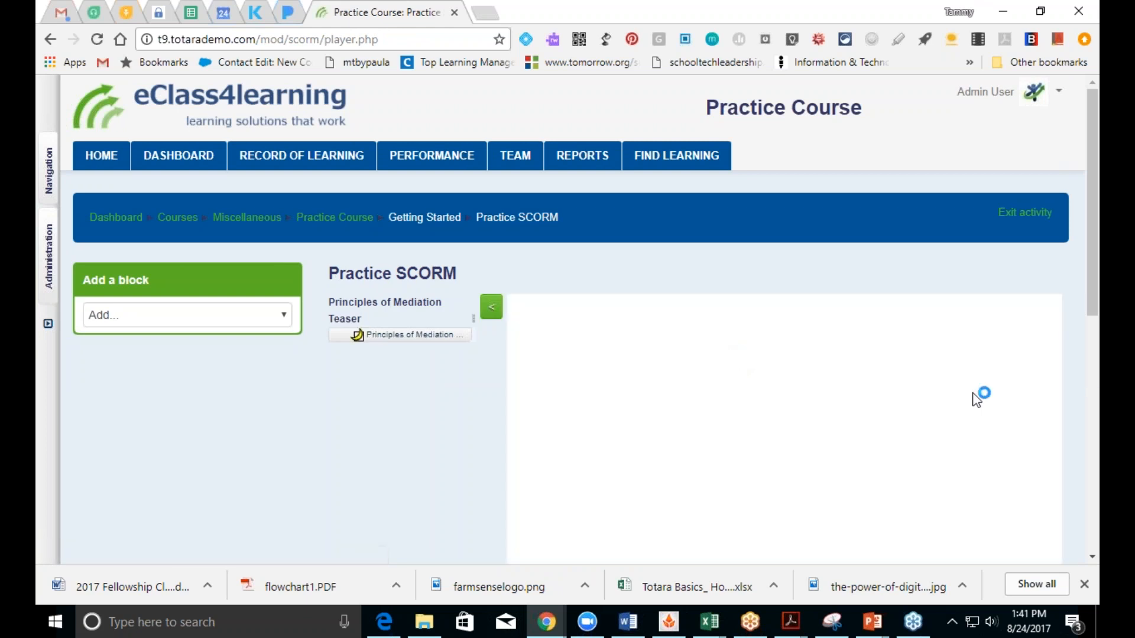
left_click_drag(1095, 305, 1095, 436)
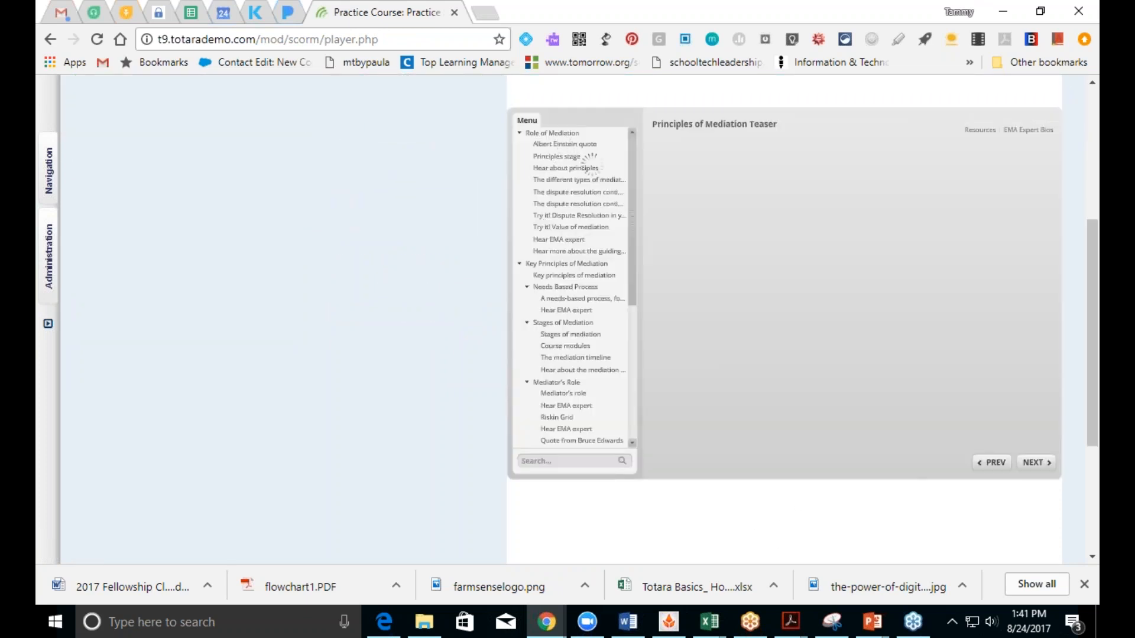
left_click_drag(634, 224, 633, 275)
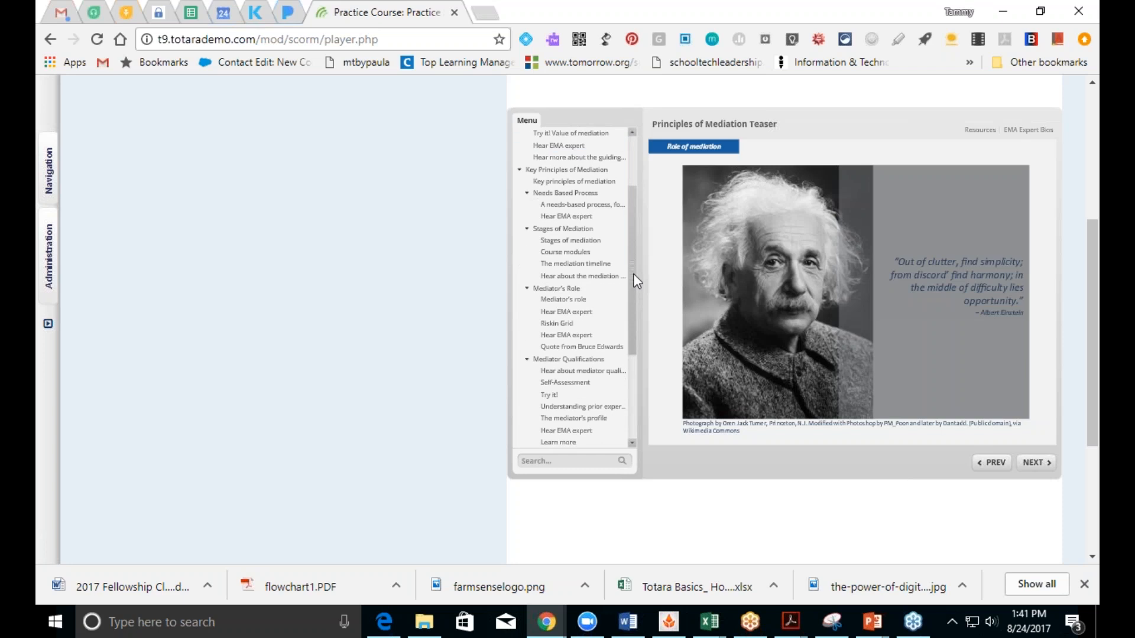
Step: Advance two slides, play the principles video, then jump to 'Stages of mediation'
left_click(1034, 464)
left_click(1036, 464)
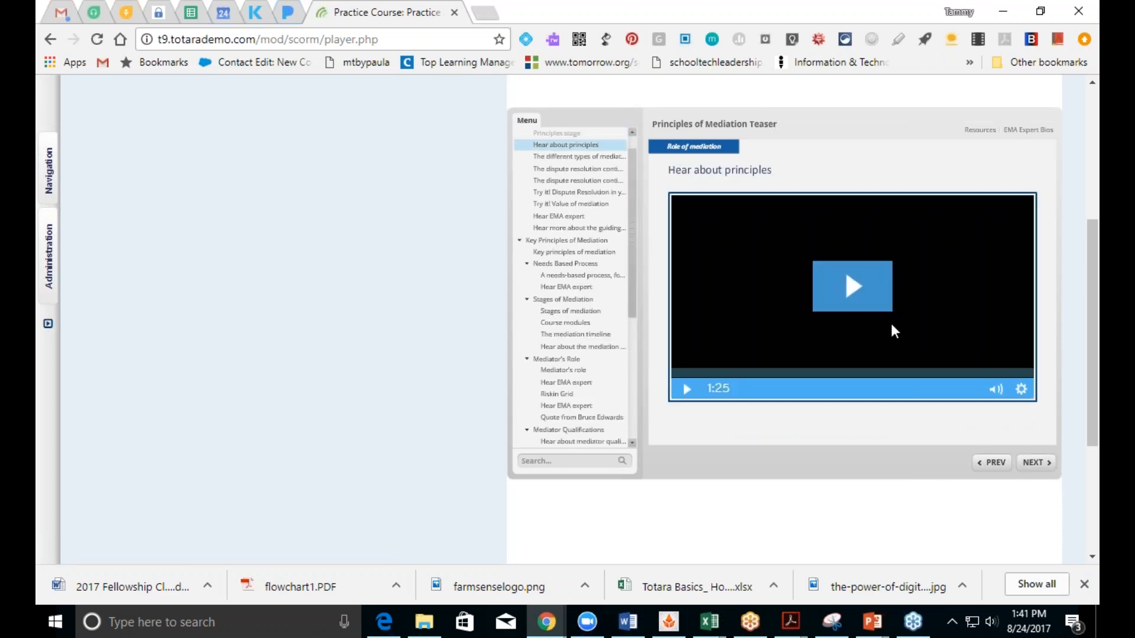
left_click(856, 301)
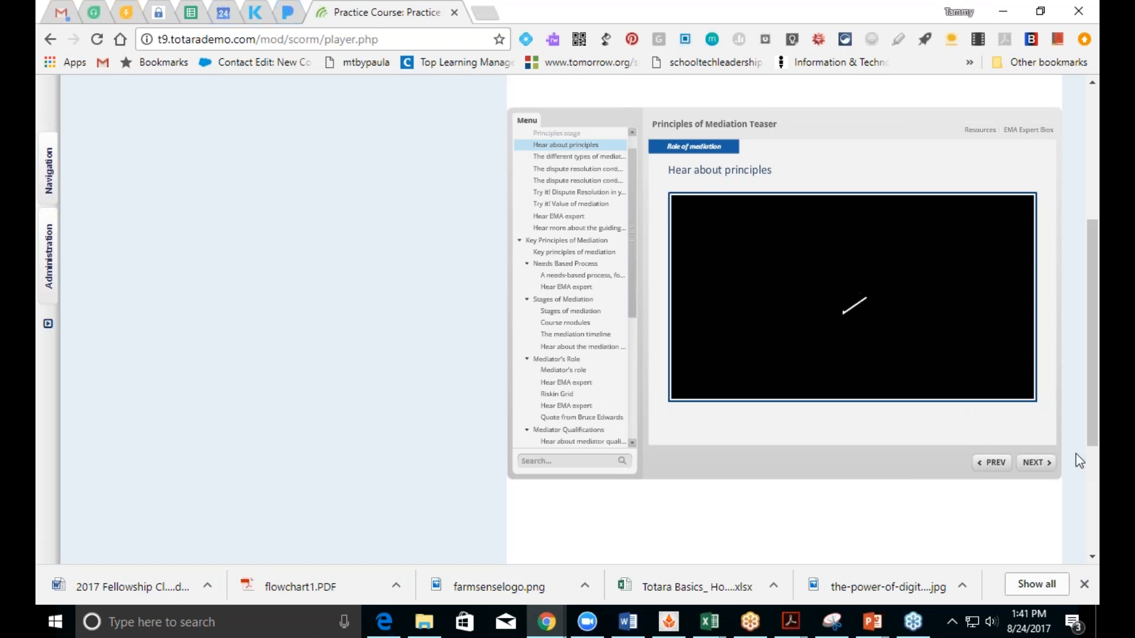
scroll(1093, 450, "down", 1)
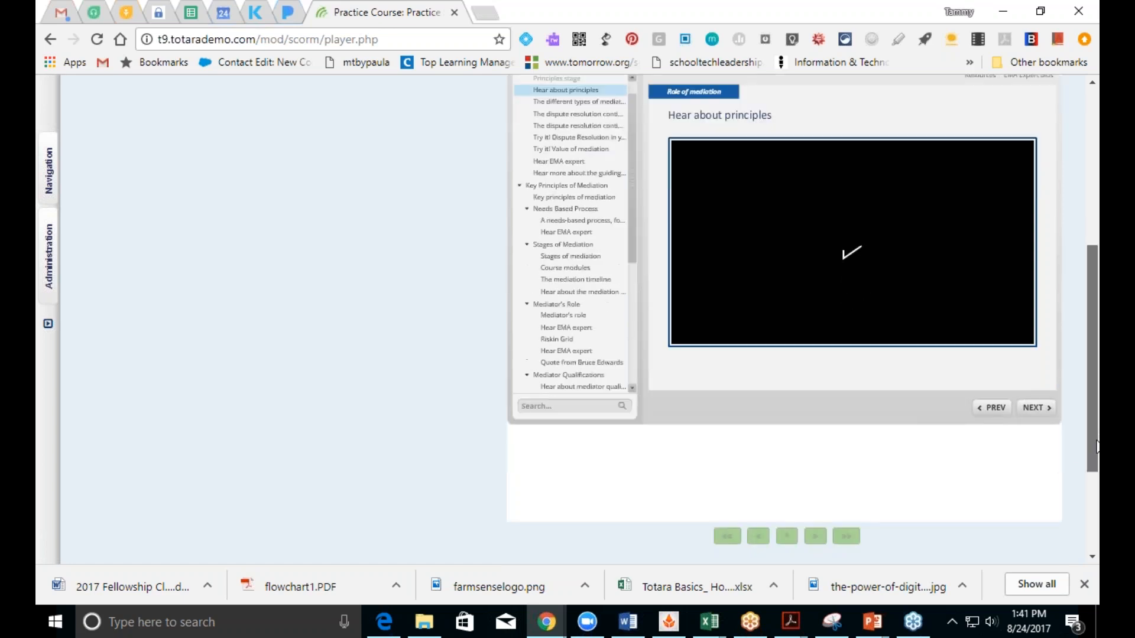
left_click_drag(1098, 447, 1098, 441)
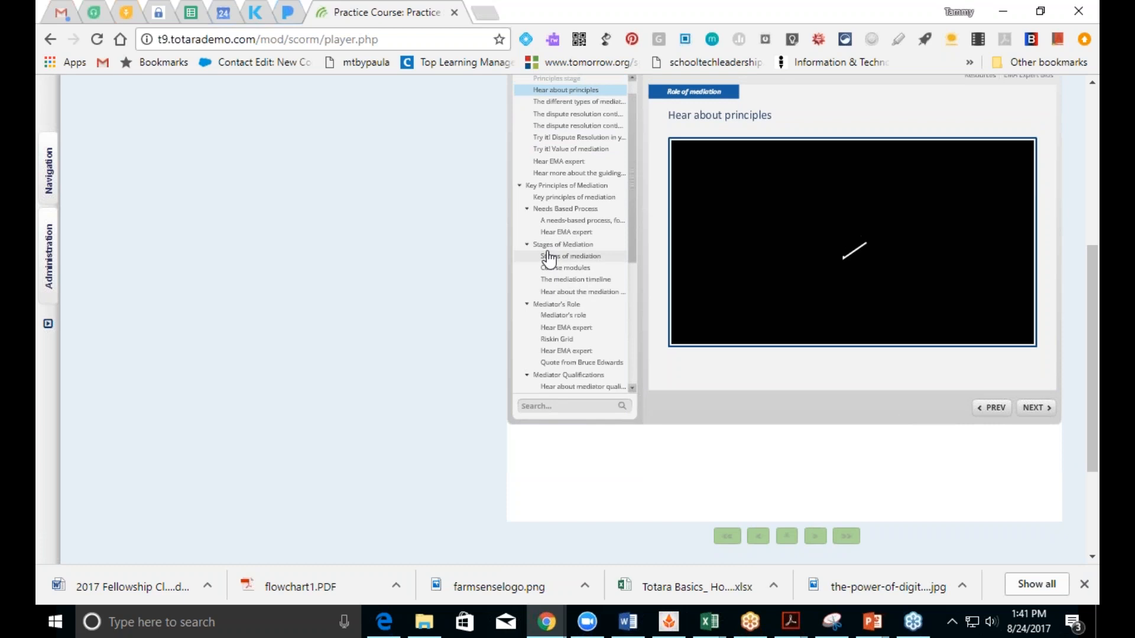
left_click(552, 258)
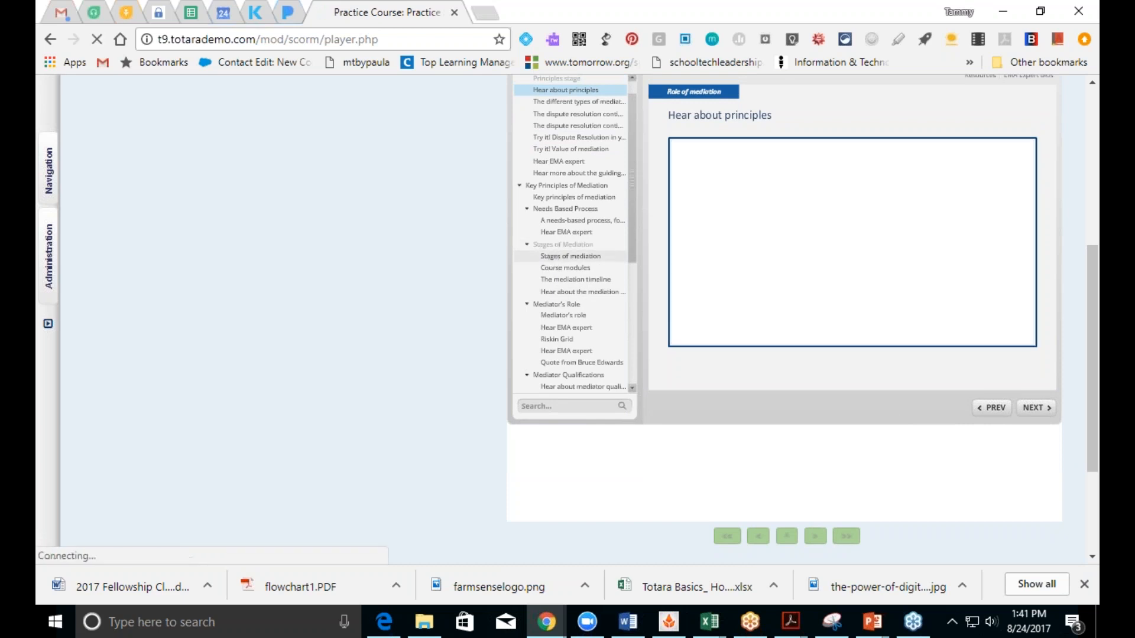
left_click_drag(1087, 391, 1066, 270)
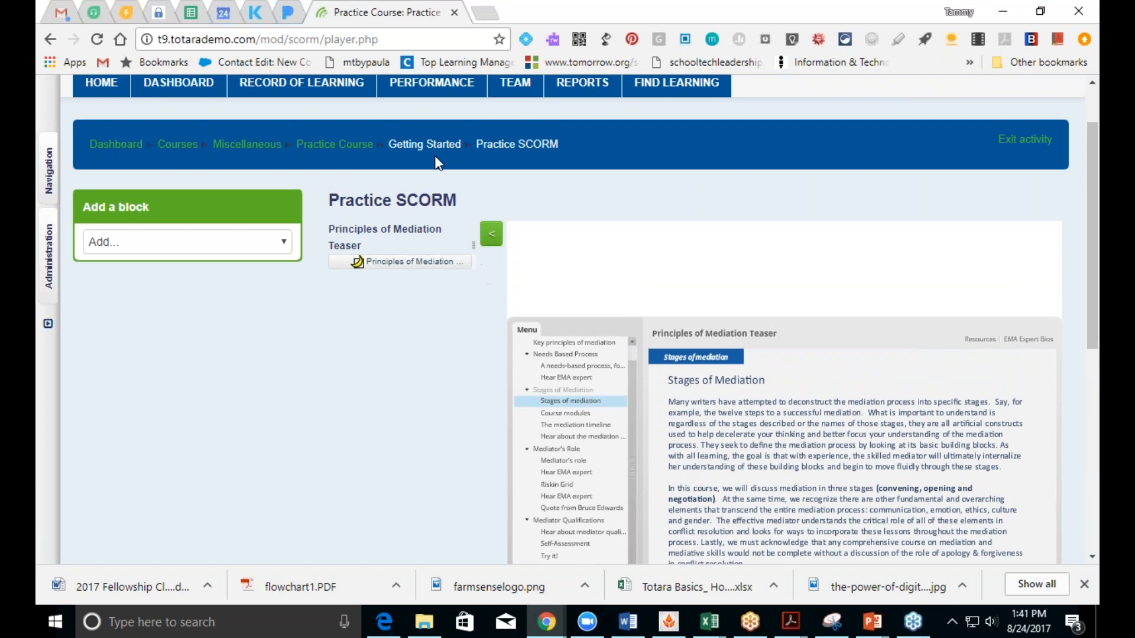
Step: Return to Practice Course and add a Seminar activity to Getting Started
left_click(364, 144)
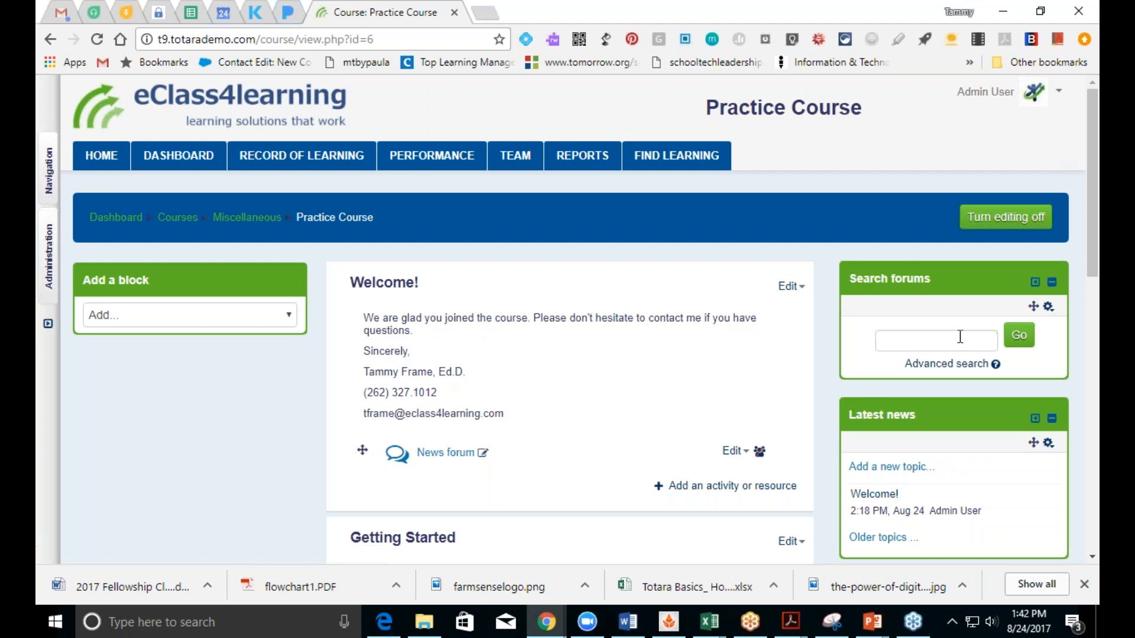
left_click_drag(1091, 266, 1091, 452)
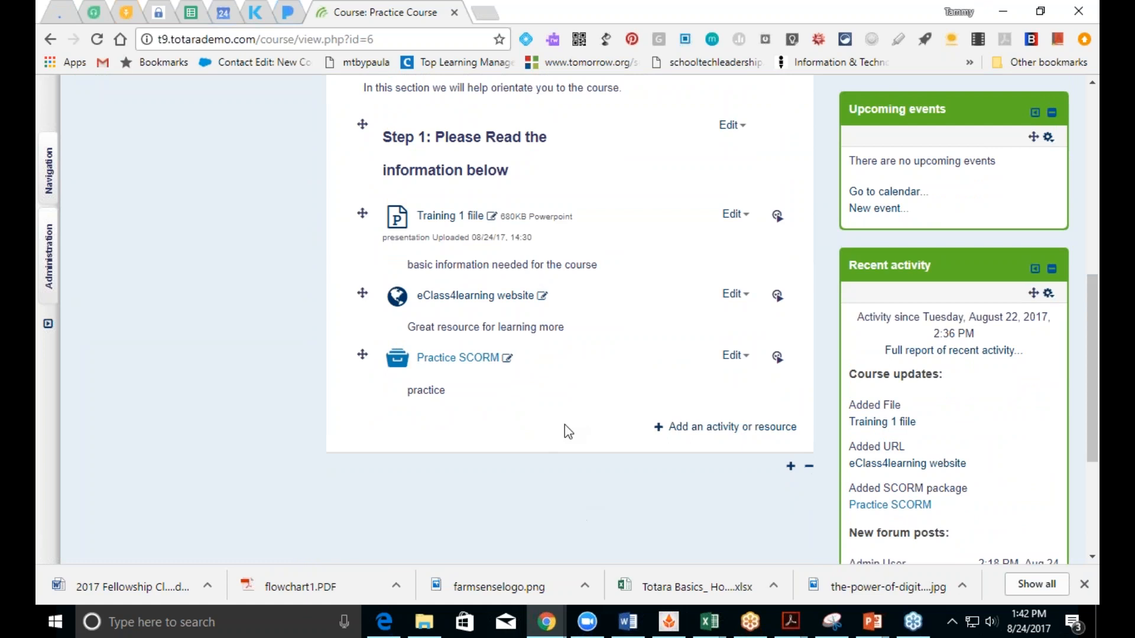
left_click(696, 429)
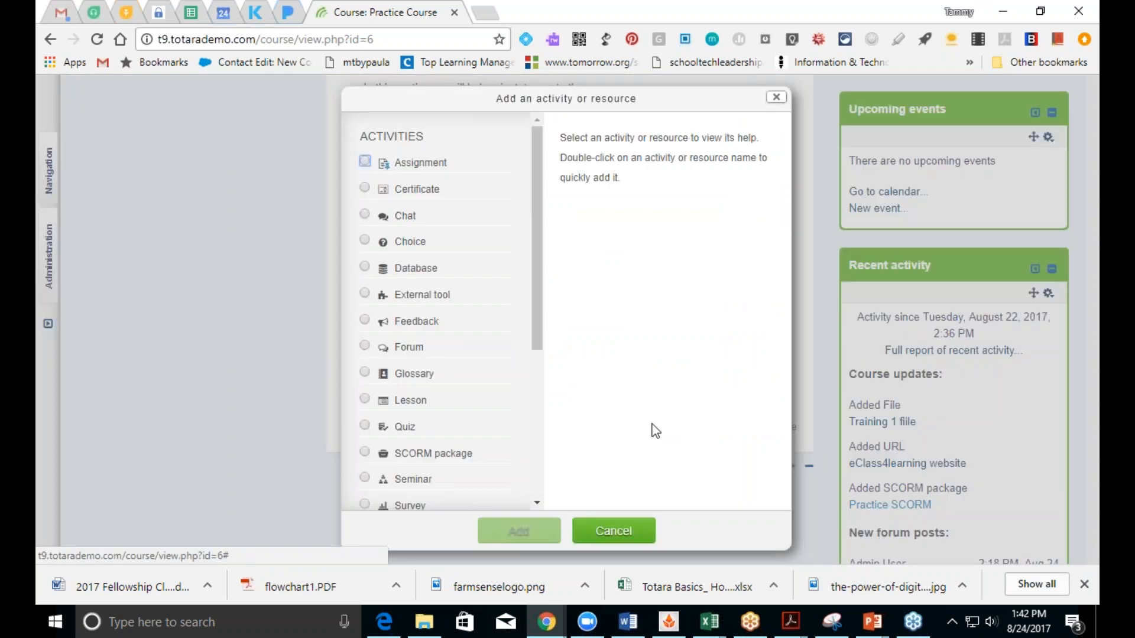
left_click_drag(538, 341, 568, 418)
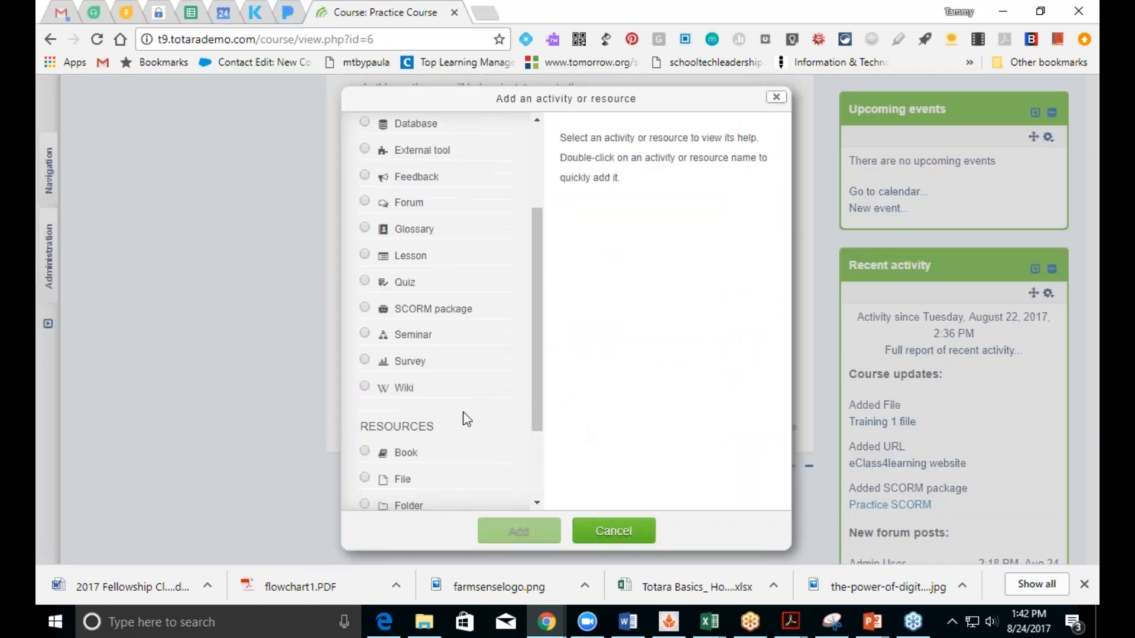
left_click(364, 334)
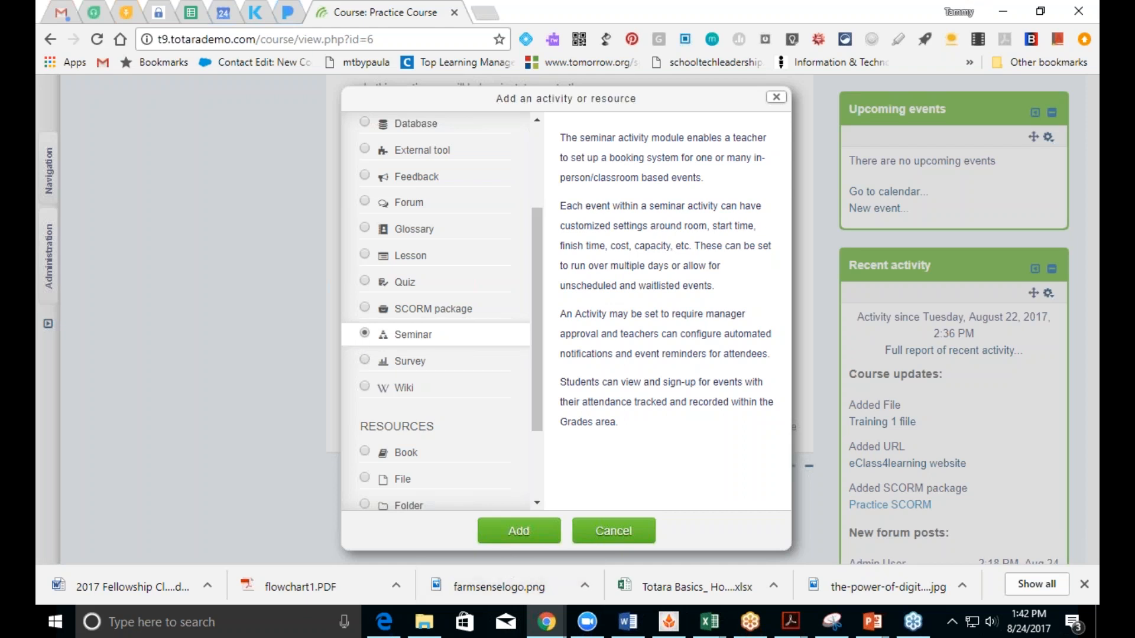
left_click(515, 530)
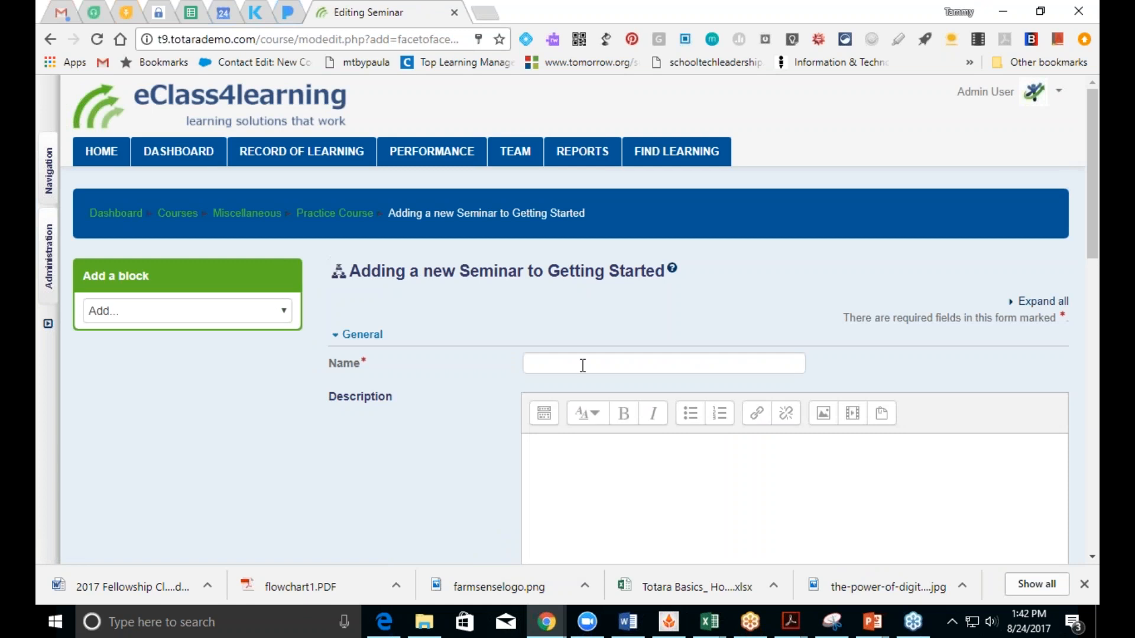
Step: Name the seminar 'practice seminar'
left_click(582, 365)
type("rd")
key("BackSpace")
type("pra")
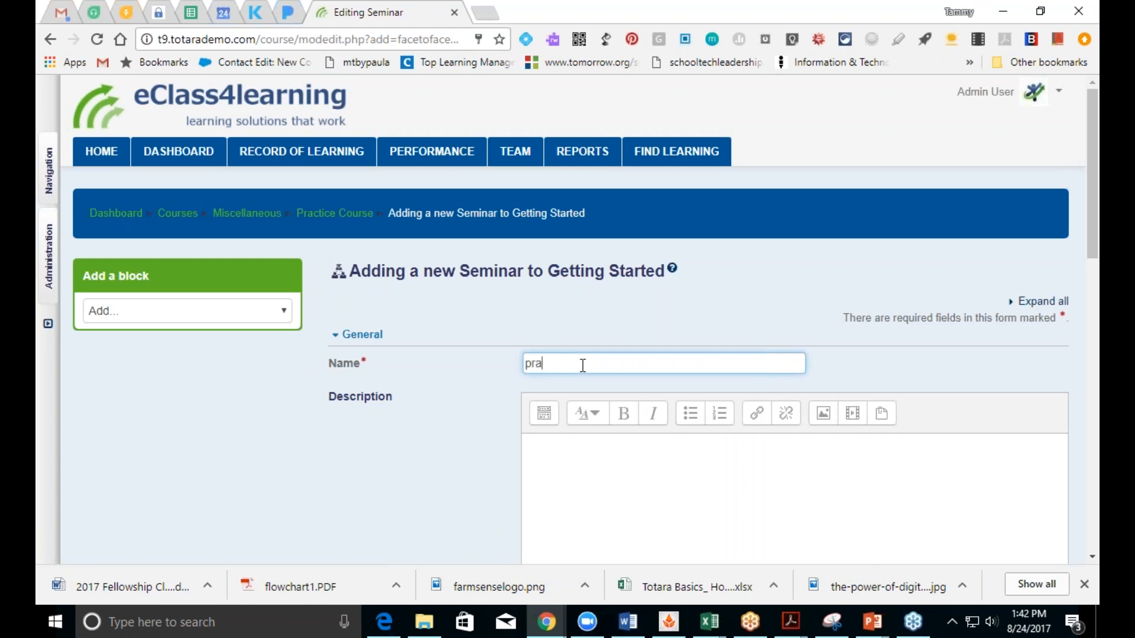
type("ctice seminar")
left_click(1081, 255)
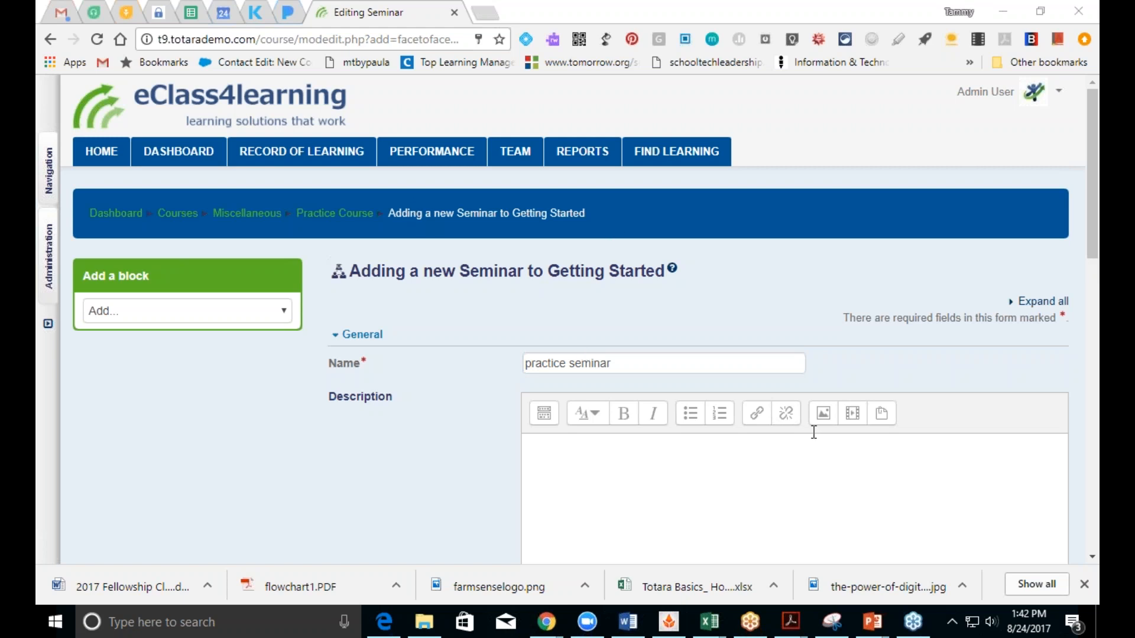
left_click(916, 480)
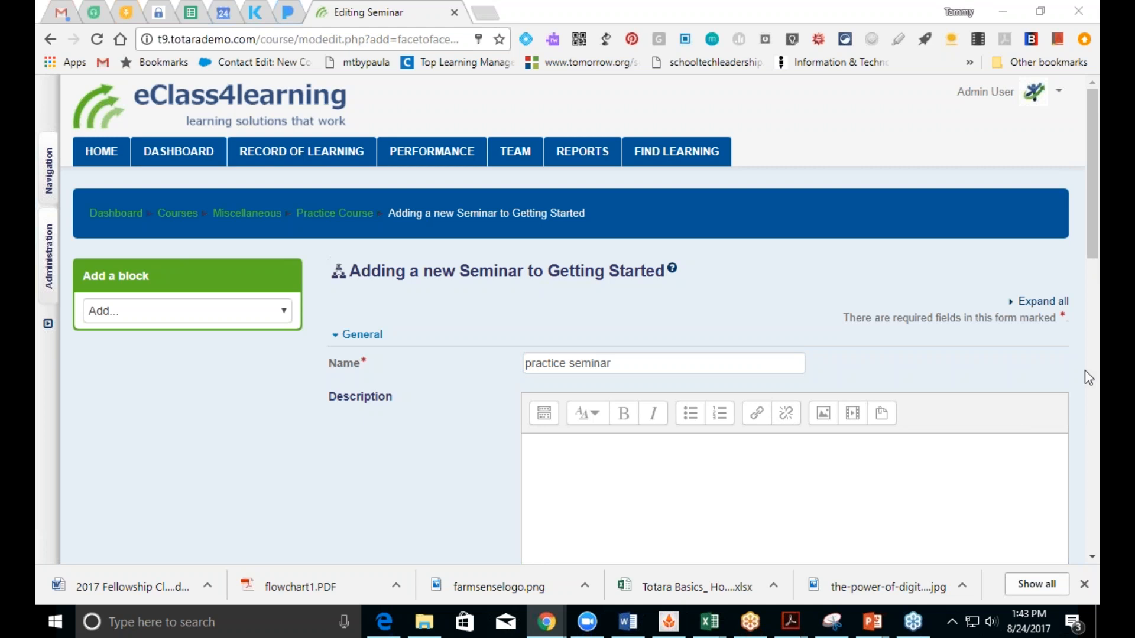
Step: Set 'Users can declare interest' to Always
left_click_drag(1094, 258, 1095, 343)
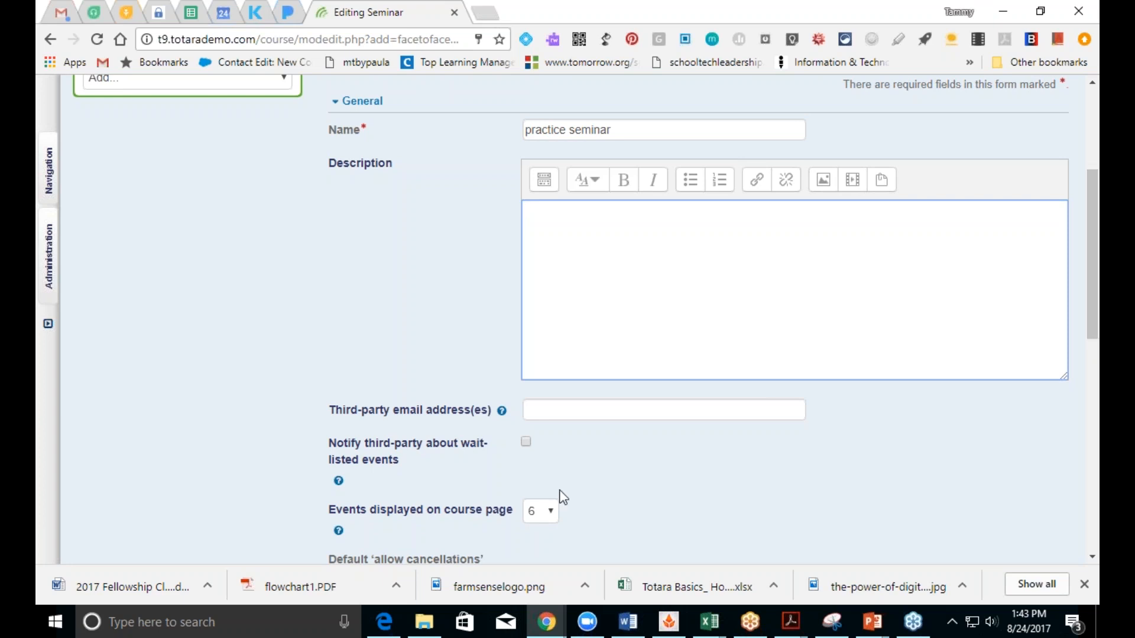
left_click(540, 417)
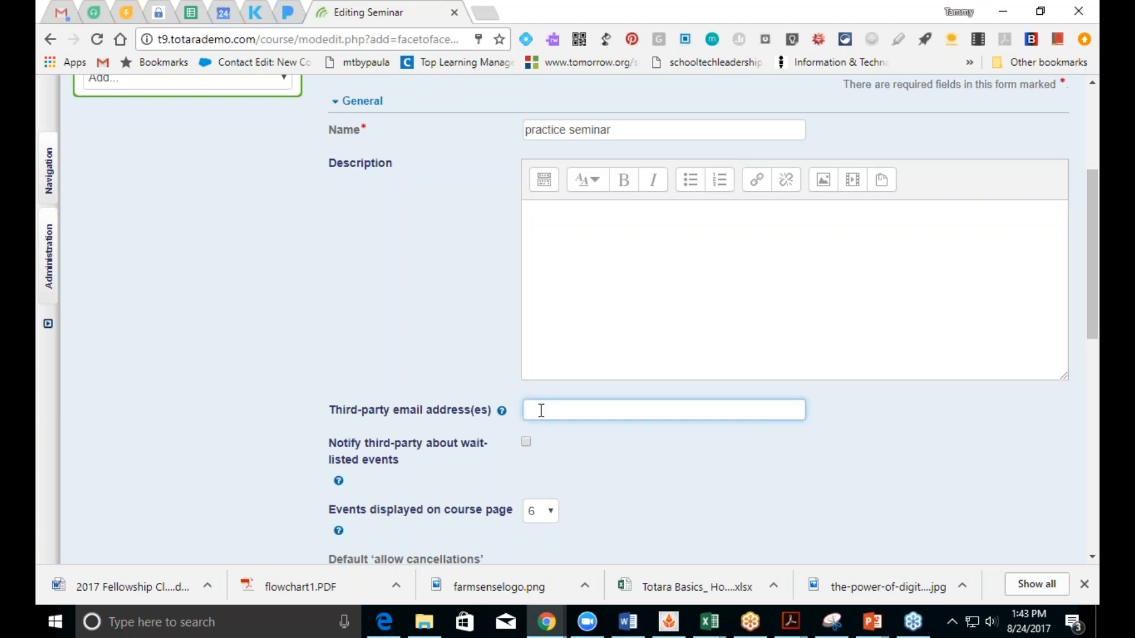
left_click_drag(1092, 332, 1092, 377)
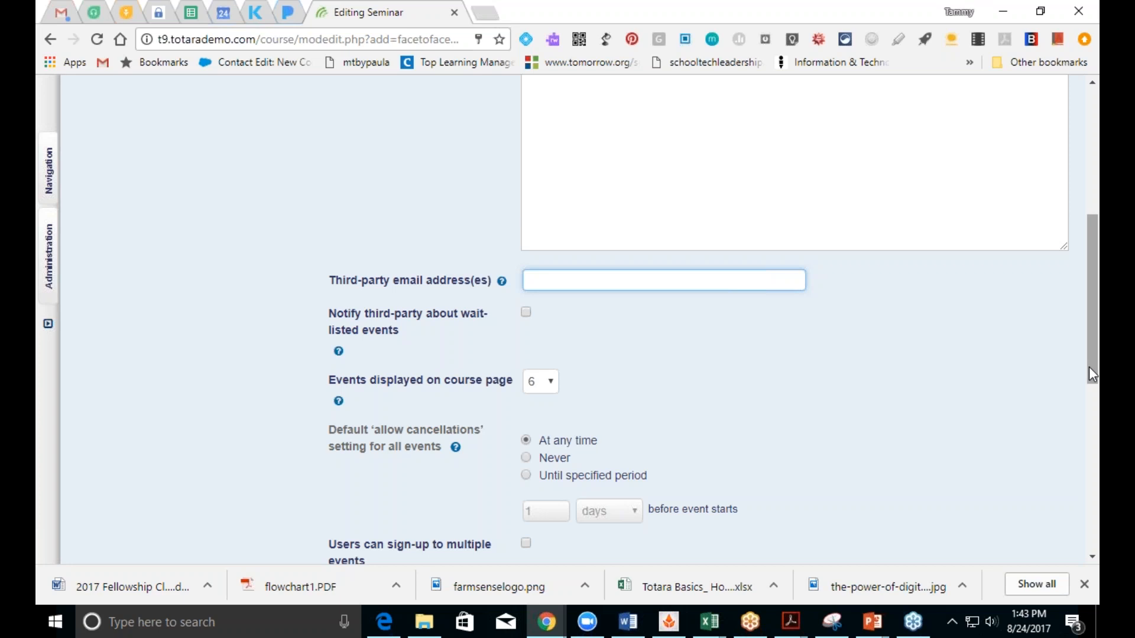
left_click_drag(1089, 374, 1093, 415)
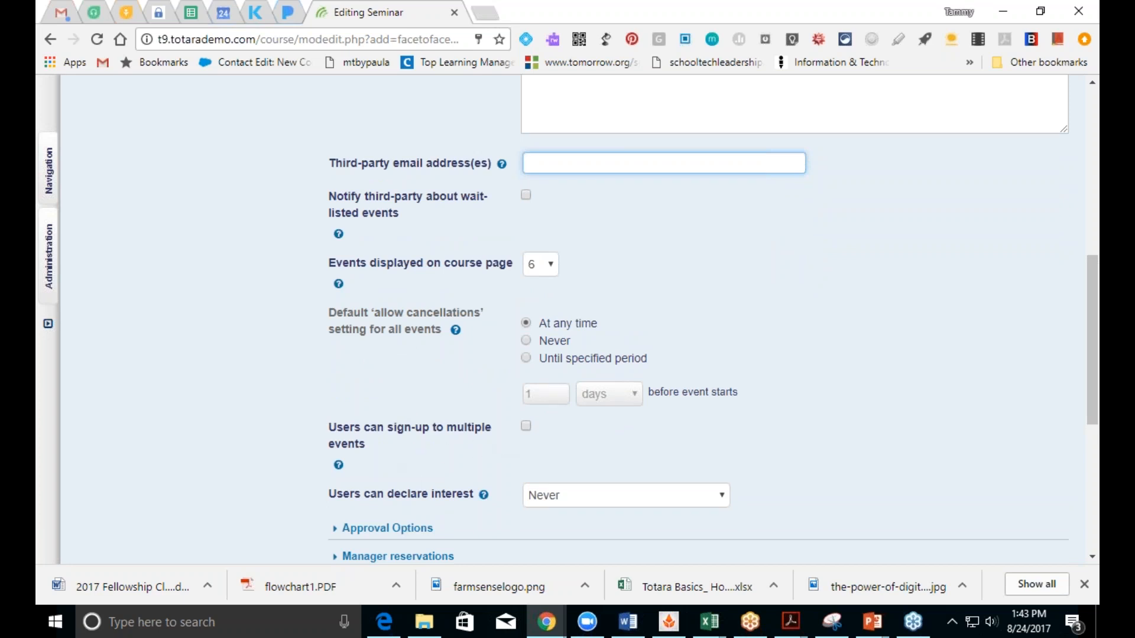
left_click(715, 497)
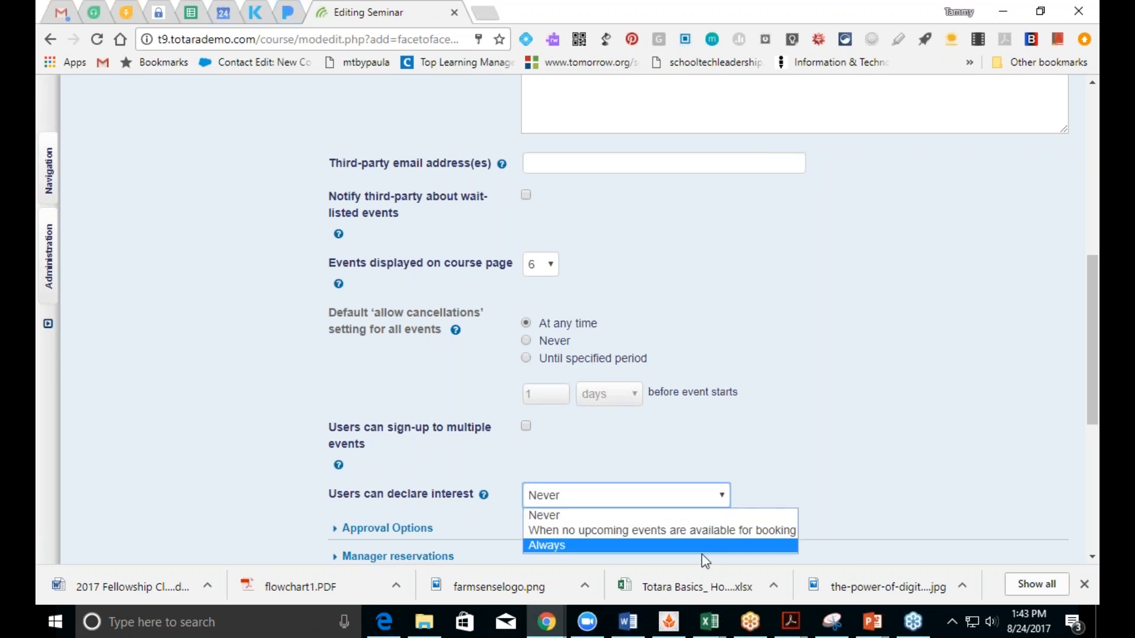
left_click(667, 547)
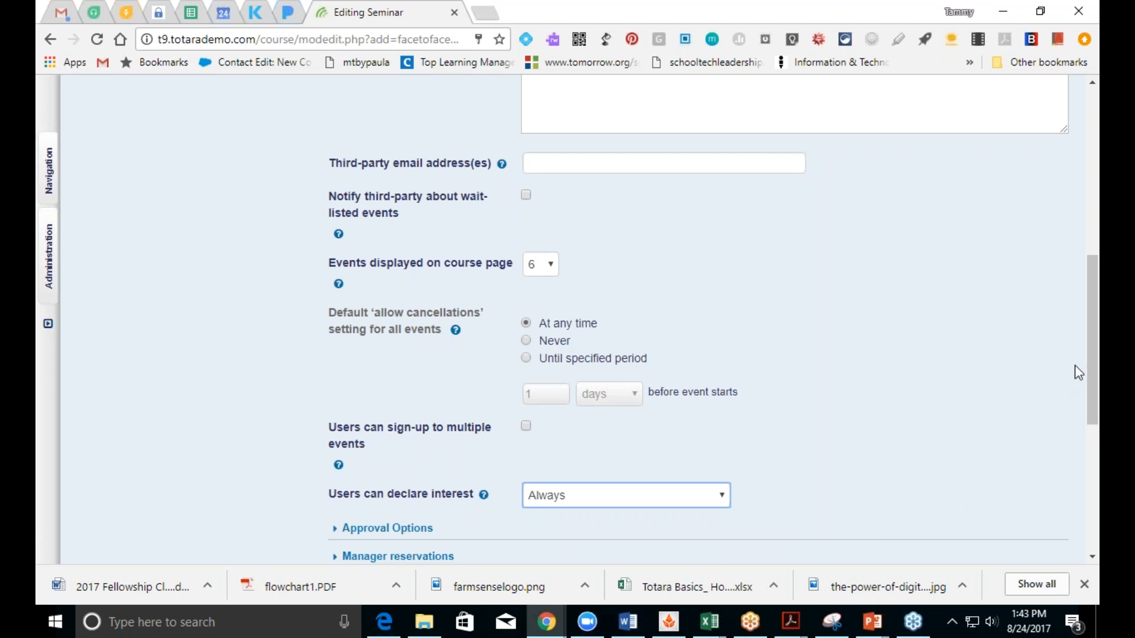
Step: Expand all sections of the seminar form
left_click_drag(1088, 364, 1050, 230)
left_click(1041, 249)
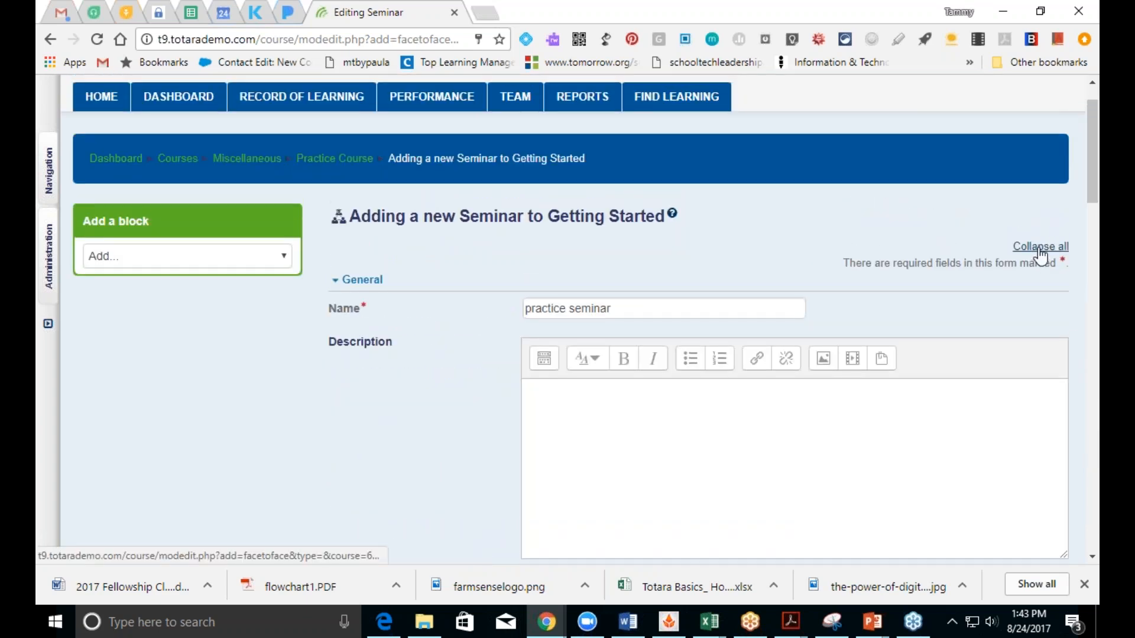
left_click(1092, 557)
scroll(1091, 554, "down", 15)
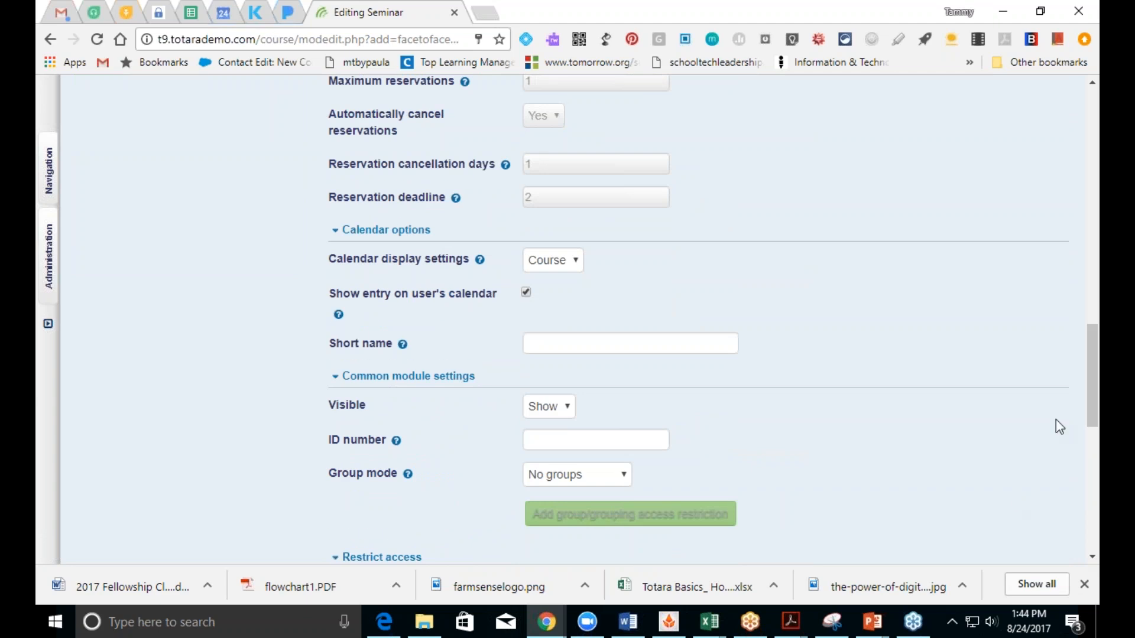
left_click_drag(1087, 396, 1071, 334)
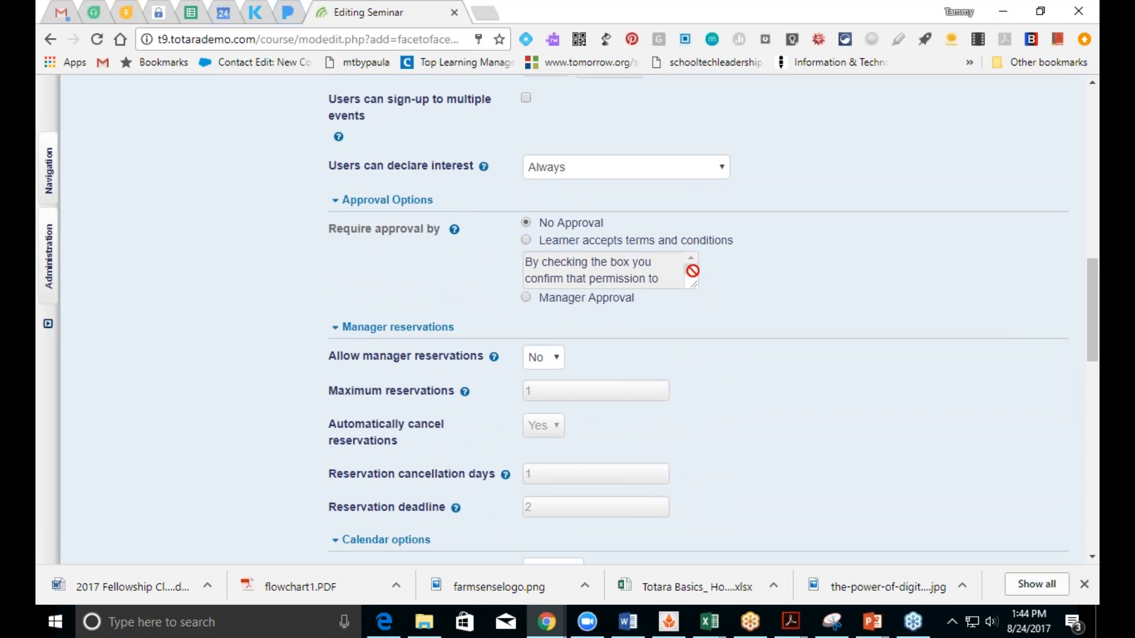
Step: Set the seminar's approval option to Manager Approval
left_click(527, 242)
left_click(691, 269)
left_click(691, 269)
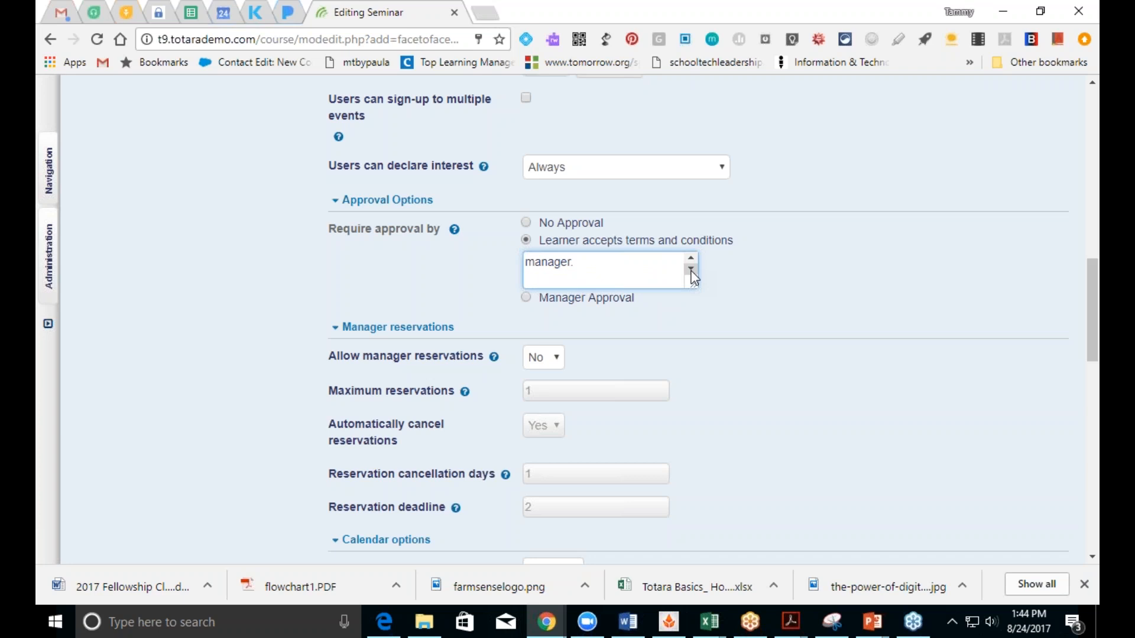
left_click(692, 259)
left_click(691, 259)
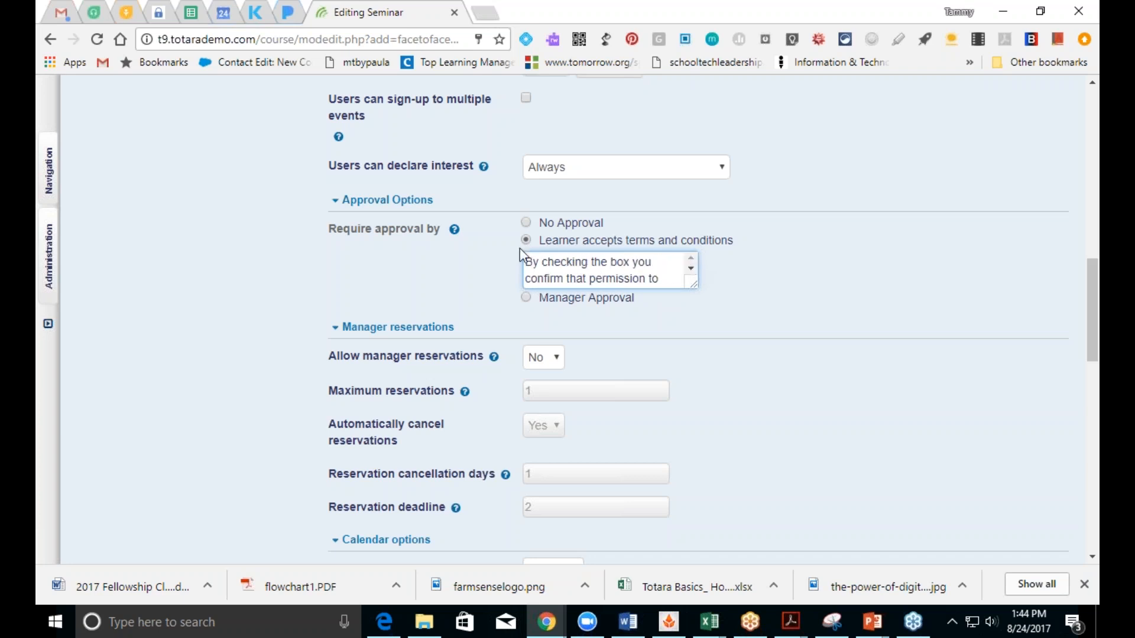
left_click(526, 299)
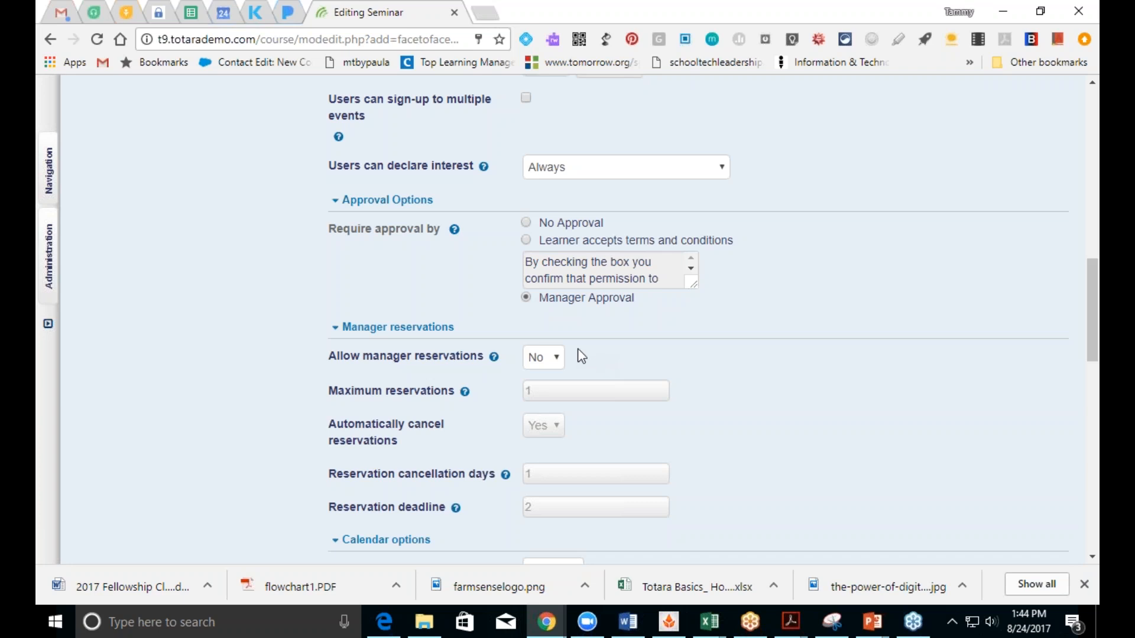
Step: Keep manager reservations at No and calendar display at Course
left_click(534, 365)
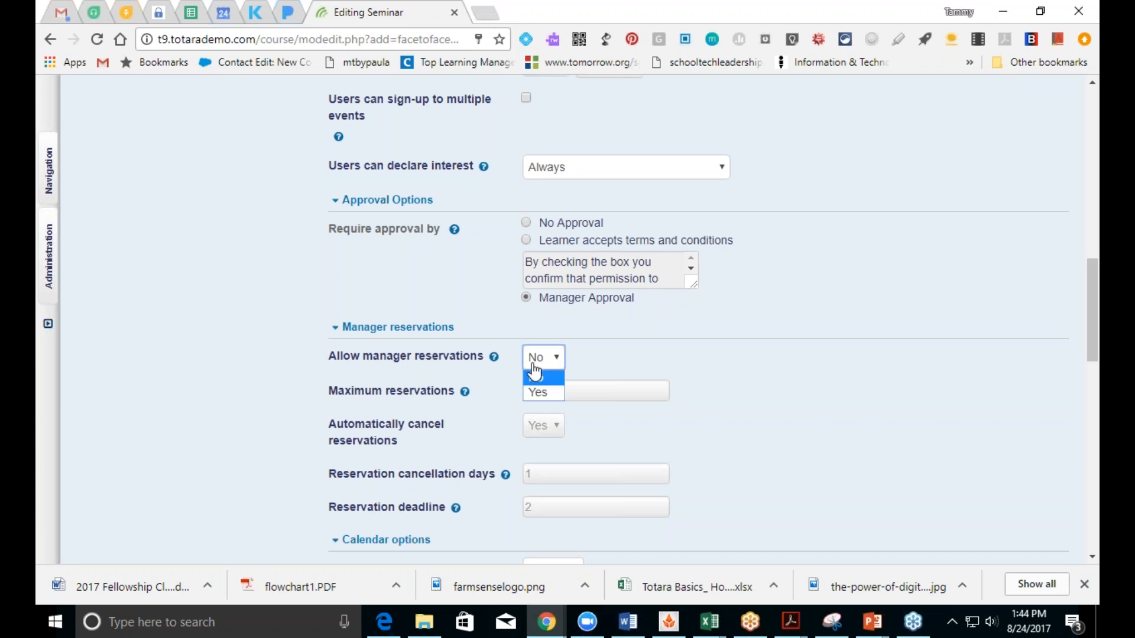
left_click(535, 374)
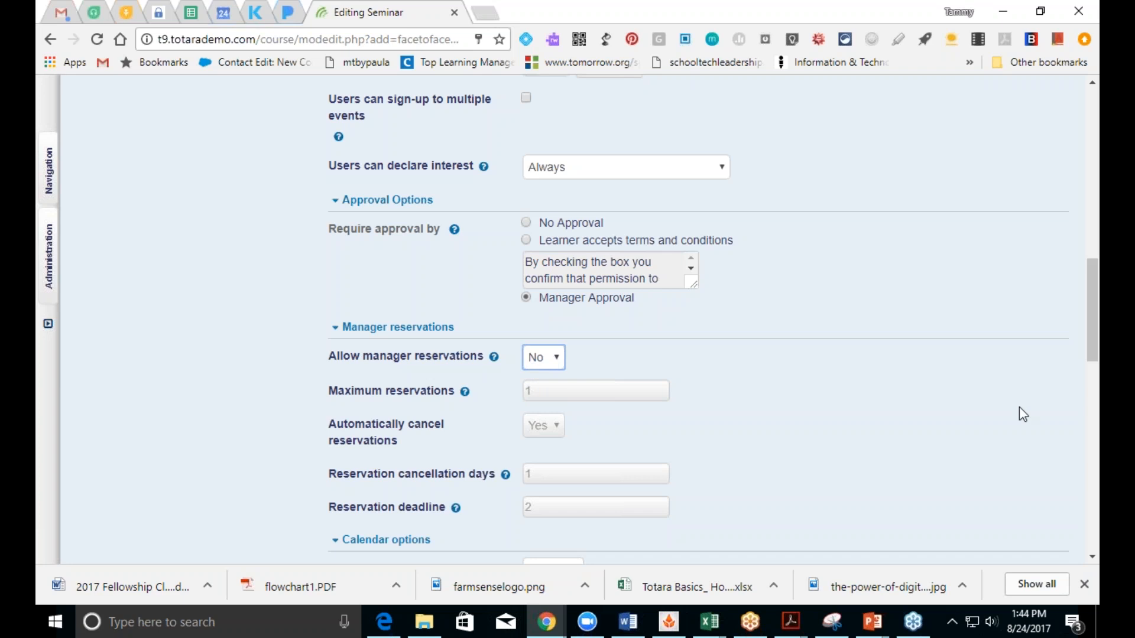
scroll(1093, 345, "down", 3)
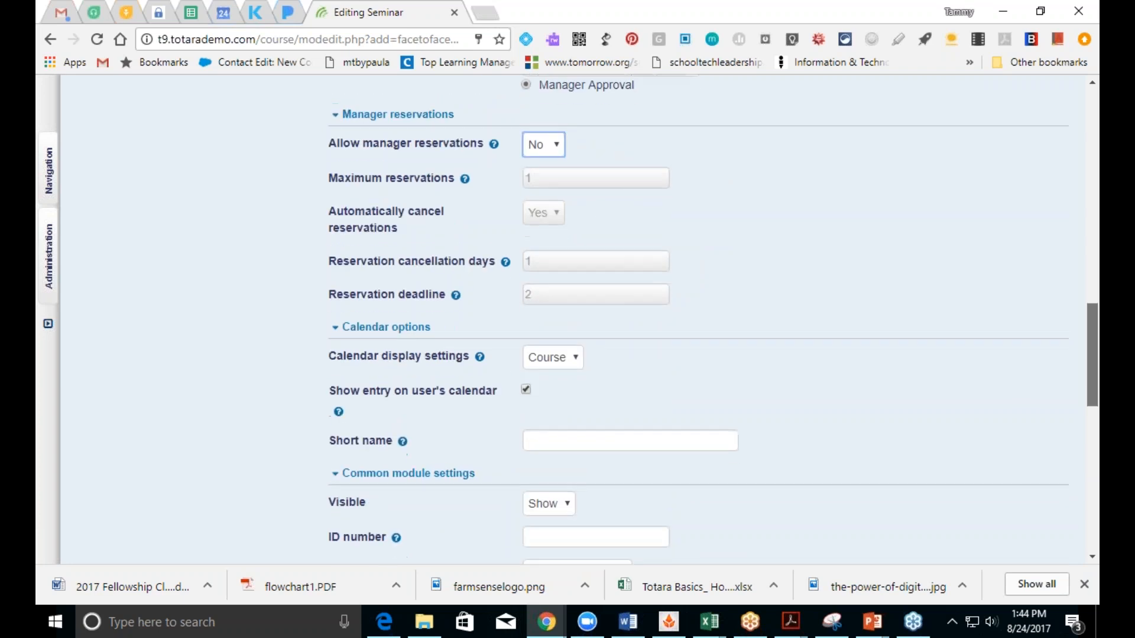
scroll(710, 319, "down", 1)
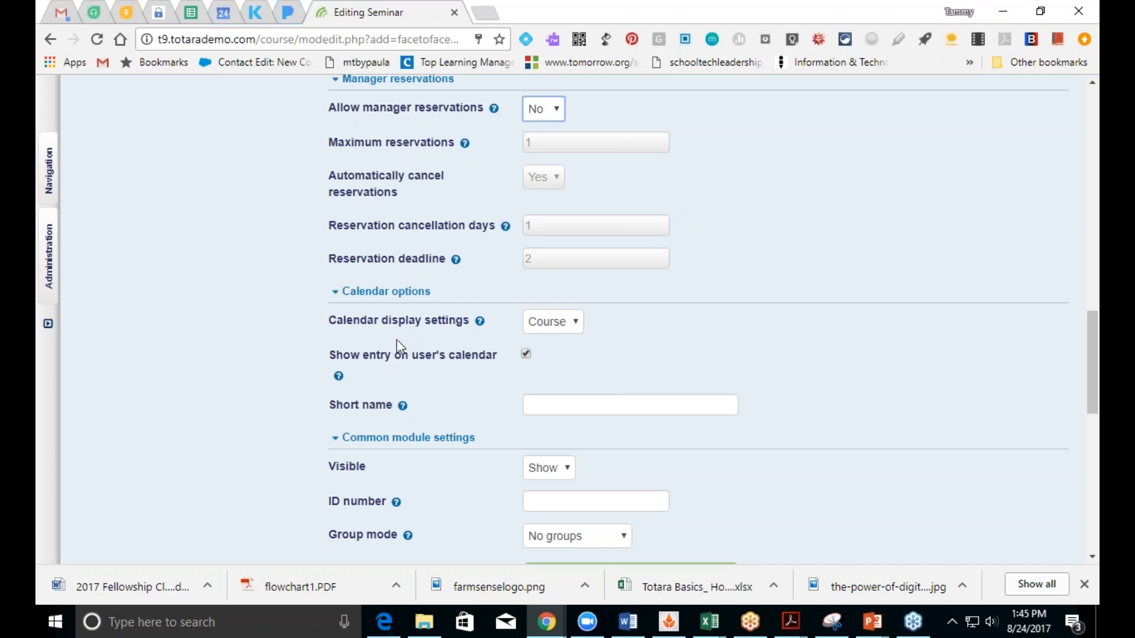
left_click(533, 328)
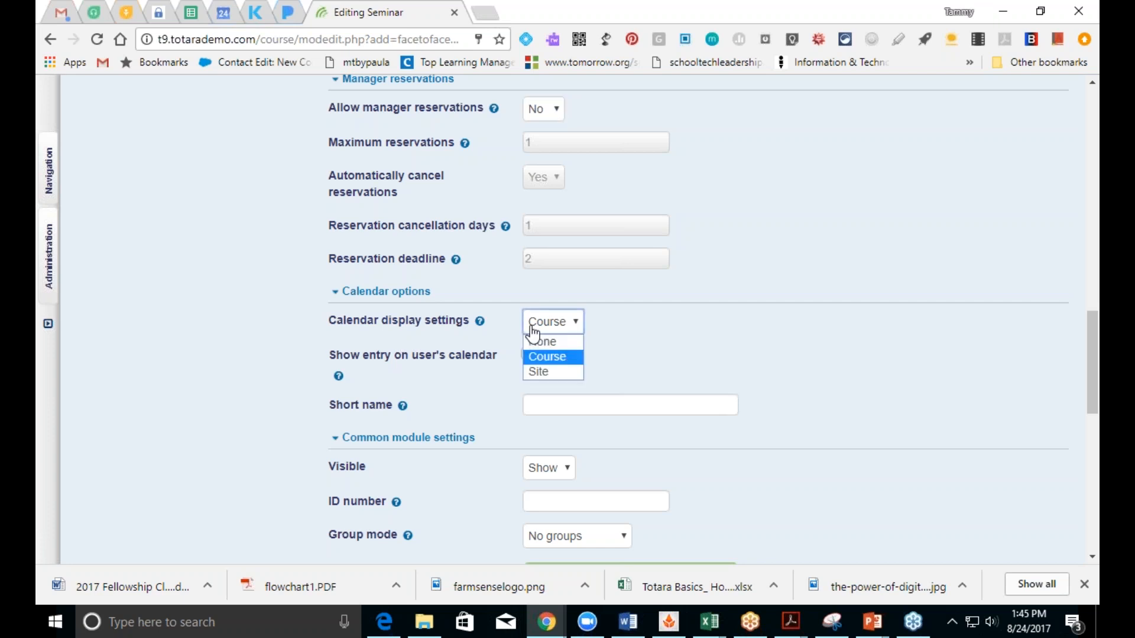
left_click(532, 329)
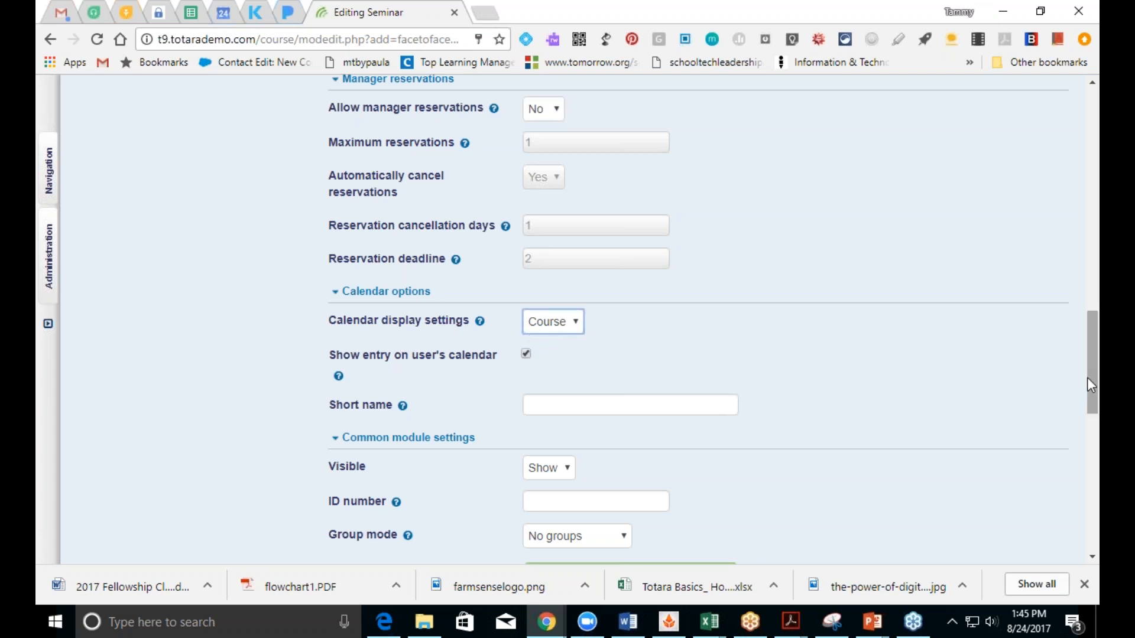
Step: Open the seminar's Add restriction dialog
scroll(1092, 390, "down", 1)
scroll(1094, 396, "down", 3)
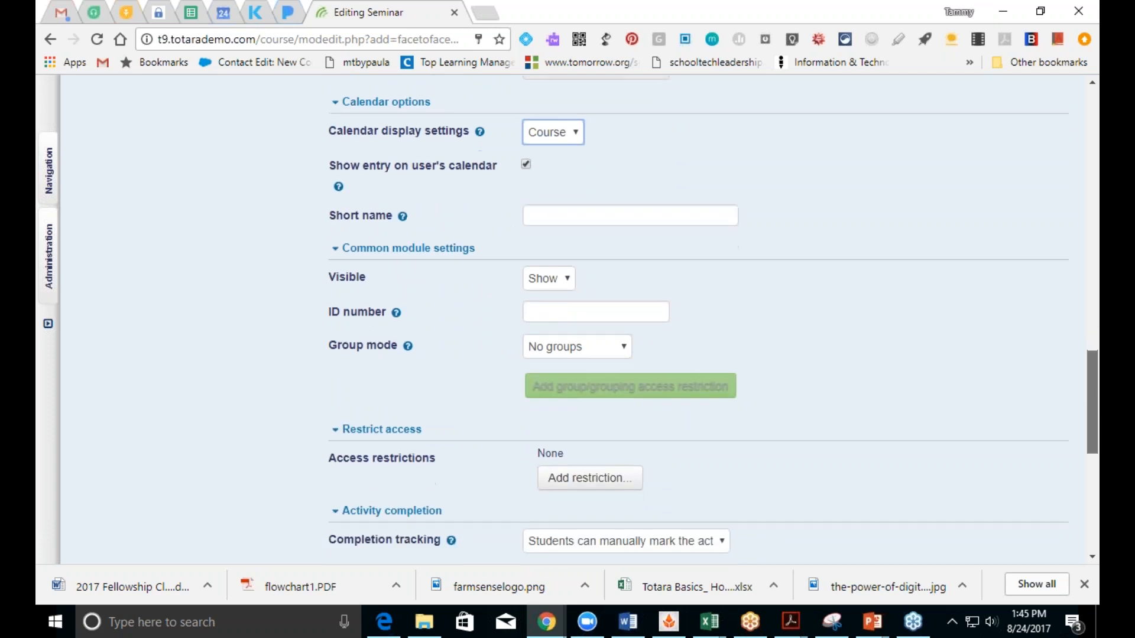
scroll(1093, 402, "down", 3)
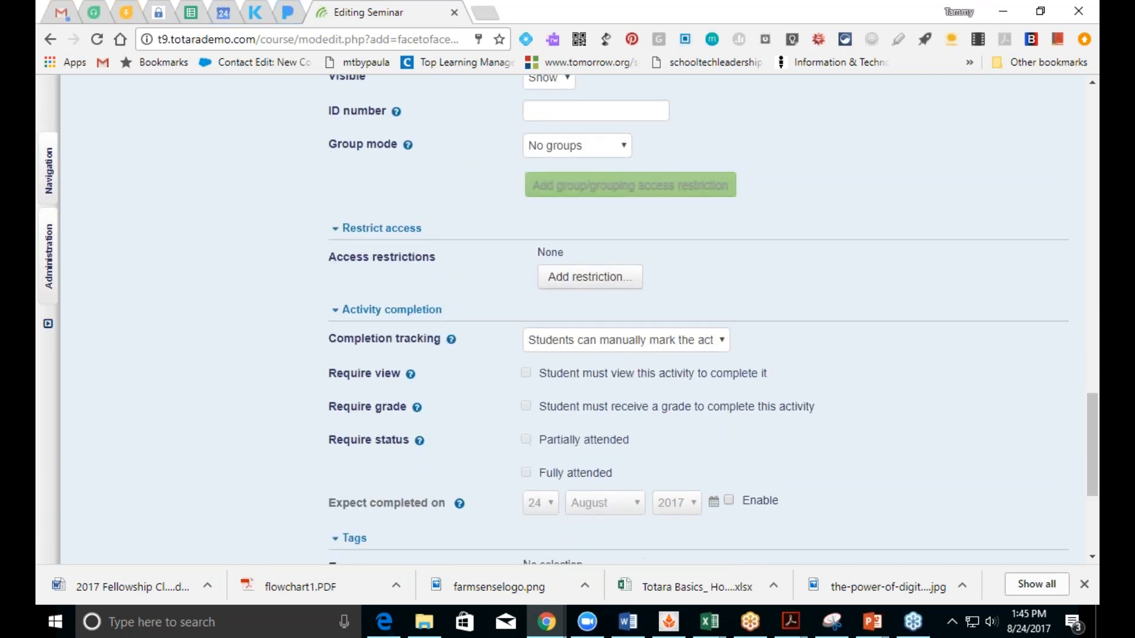
left_click(562, 279)
Step: Restrict seminar access to completion of Practice SCORM
left_click(575, 283)
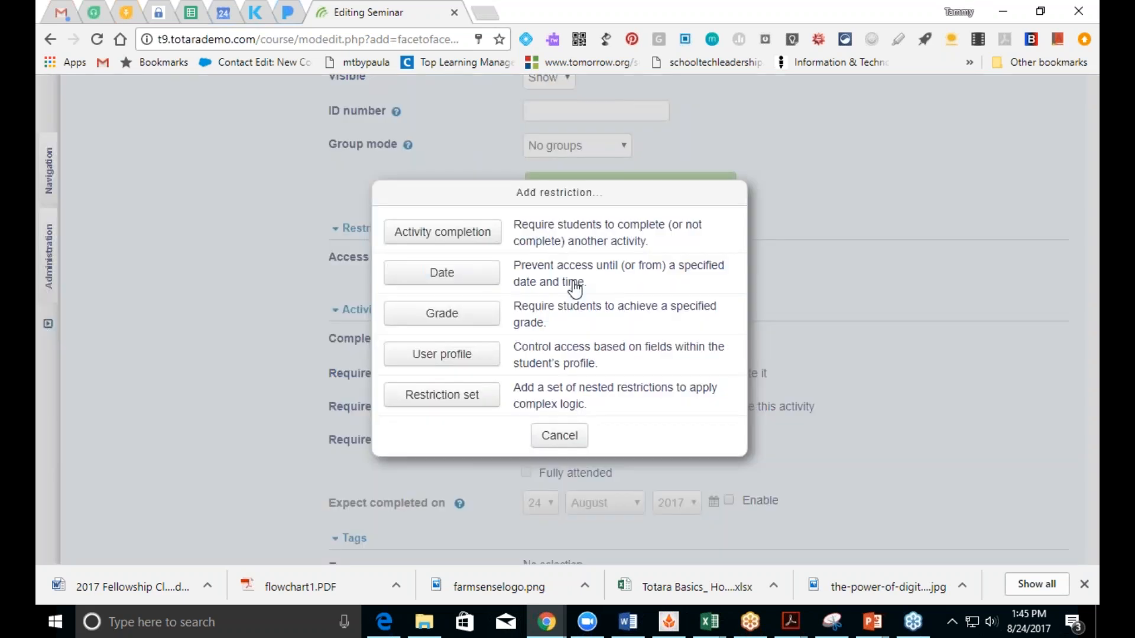
left_click(470, 232)
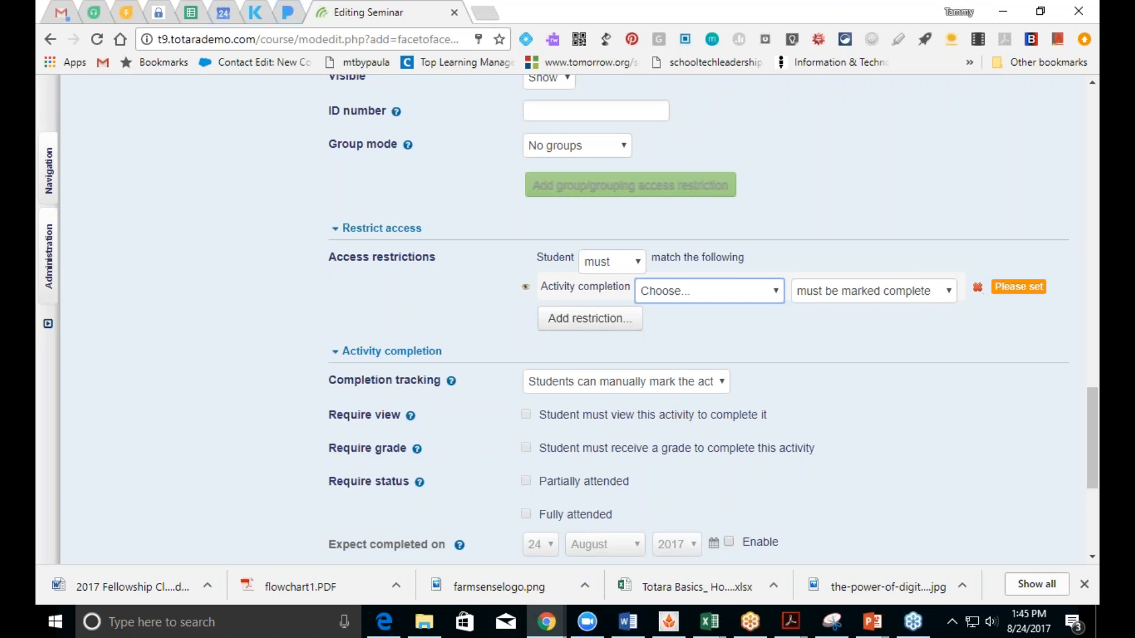
left_click(778, 293)
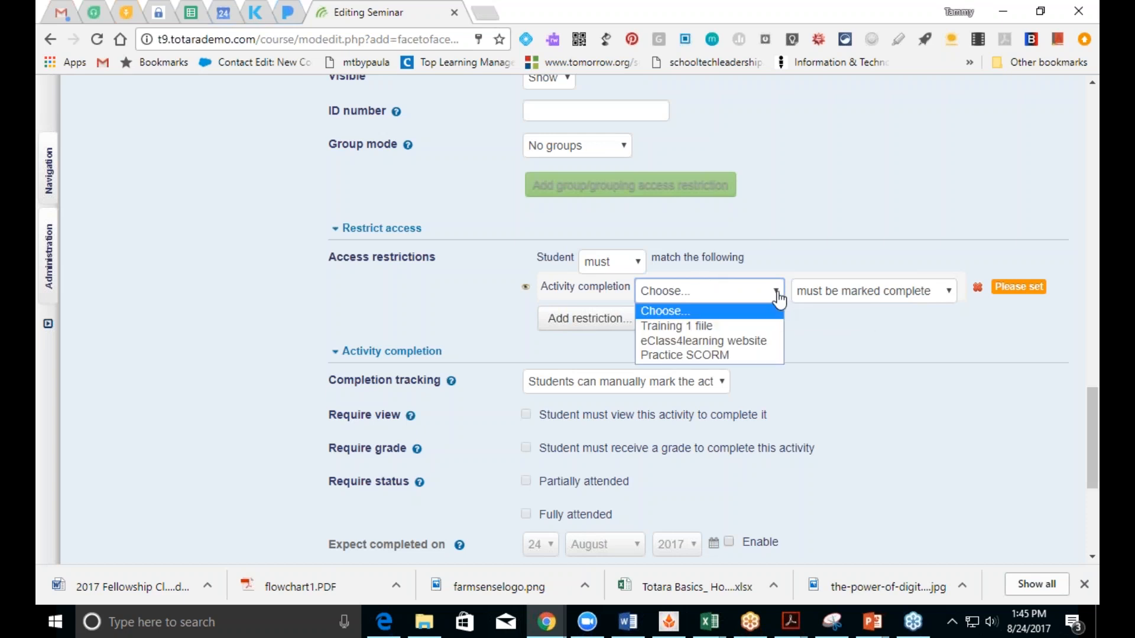
left_click(775, 355)
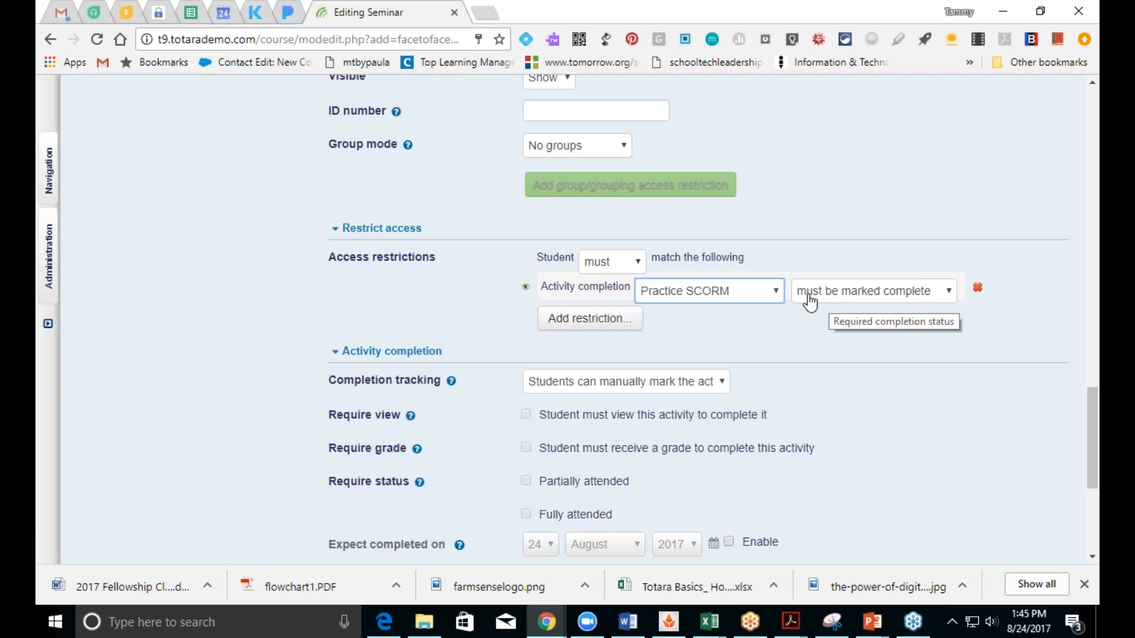
Step: Make the seminar complete on full attendance, then save and display it
left_click_drag(1090, 442, 1090, 481)
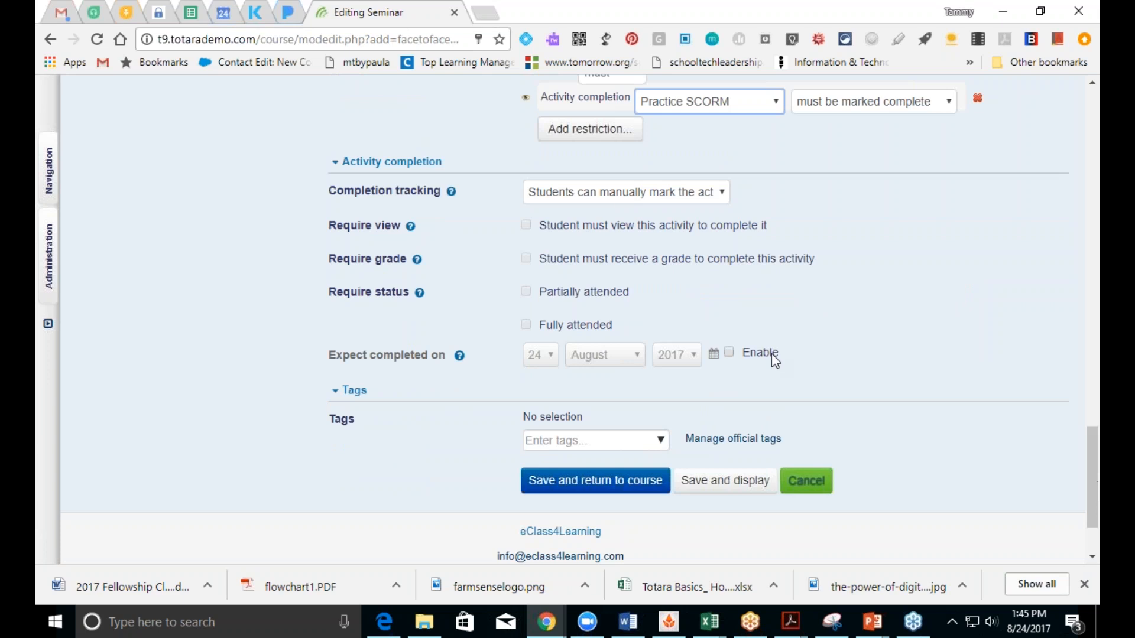
left_click(601, 196)
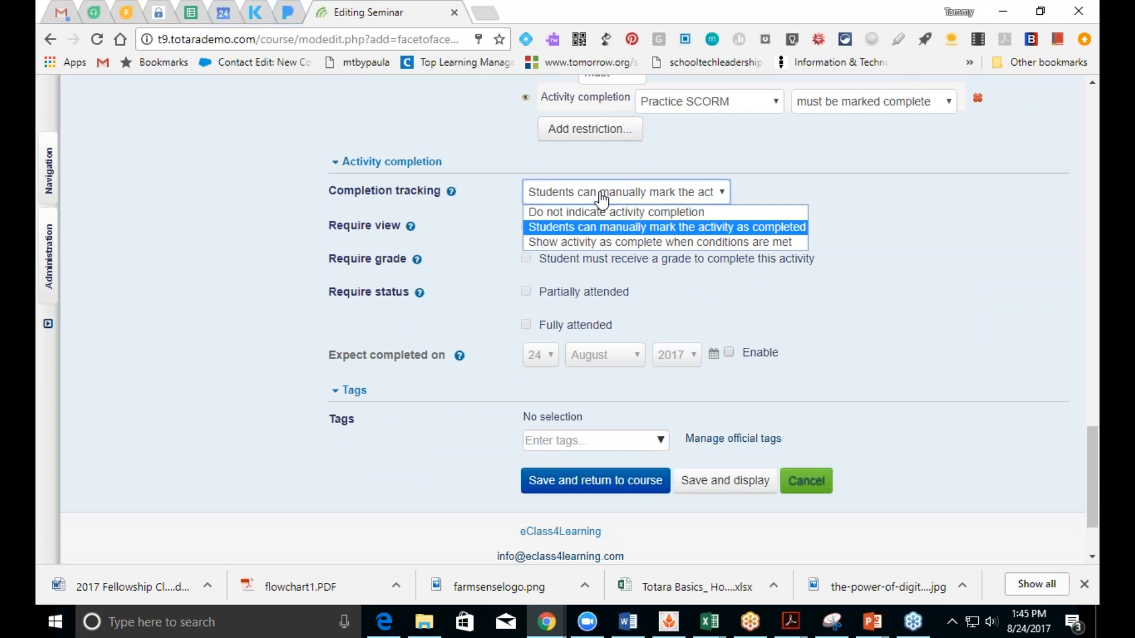
left_click(606, 242)
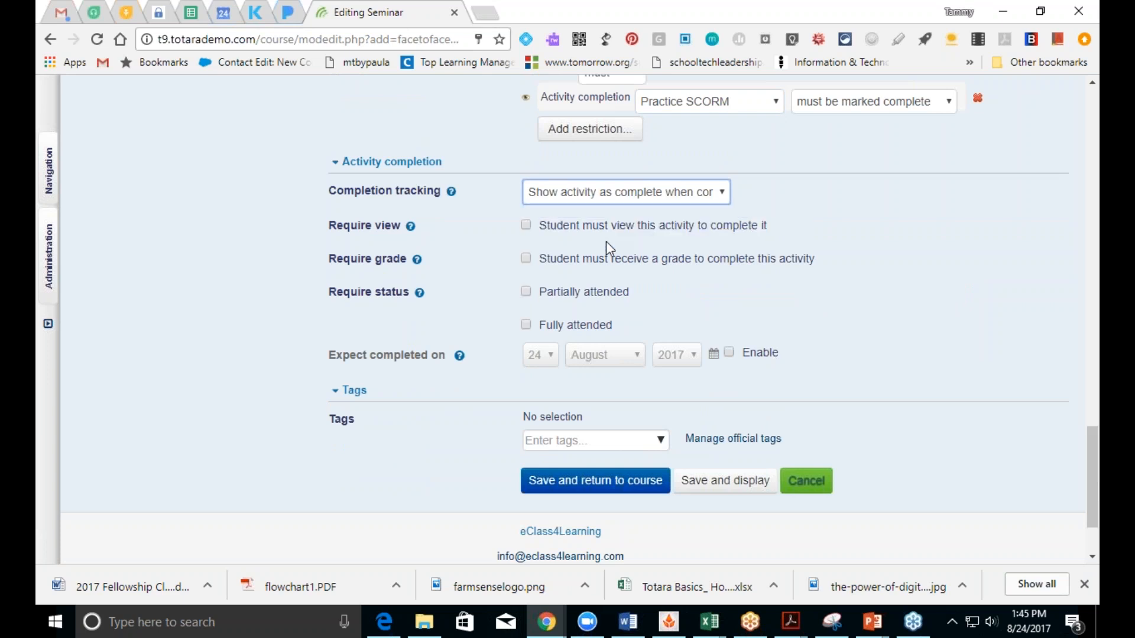
left_click(527, 325)
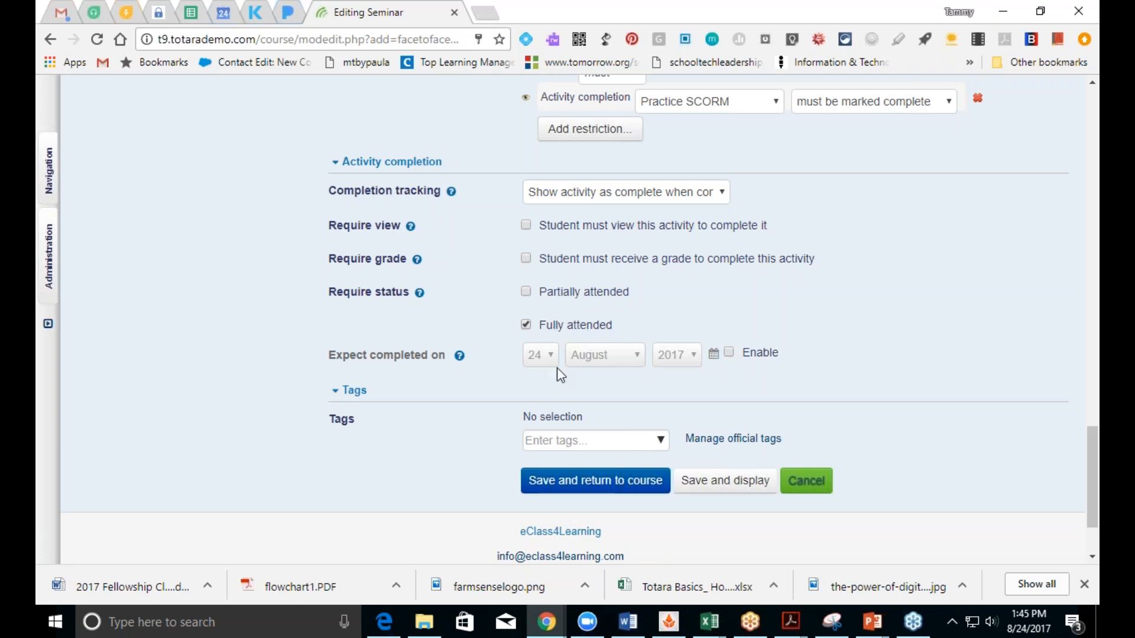
left_click_drag(1091, 482, 1095, 532)
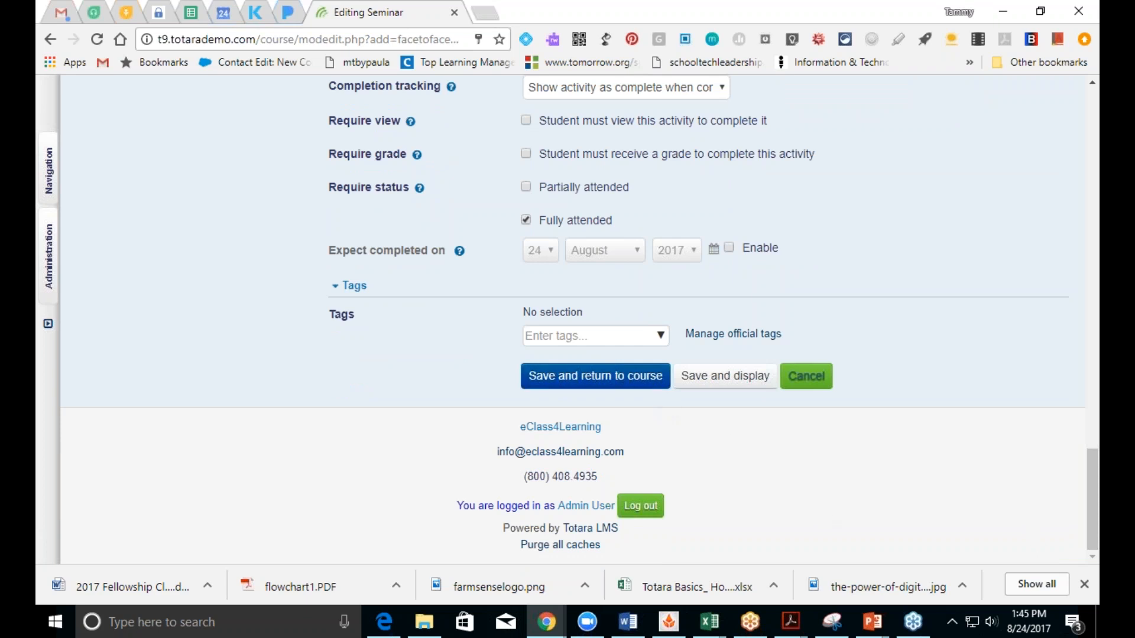
left_click(721, 384)
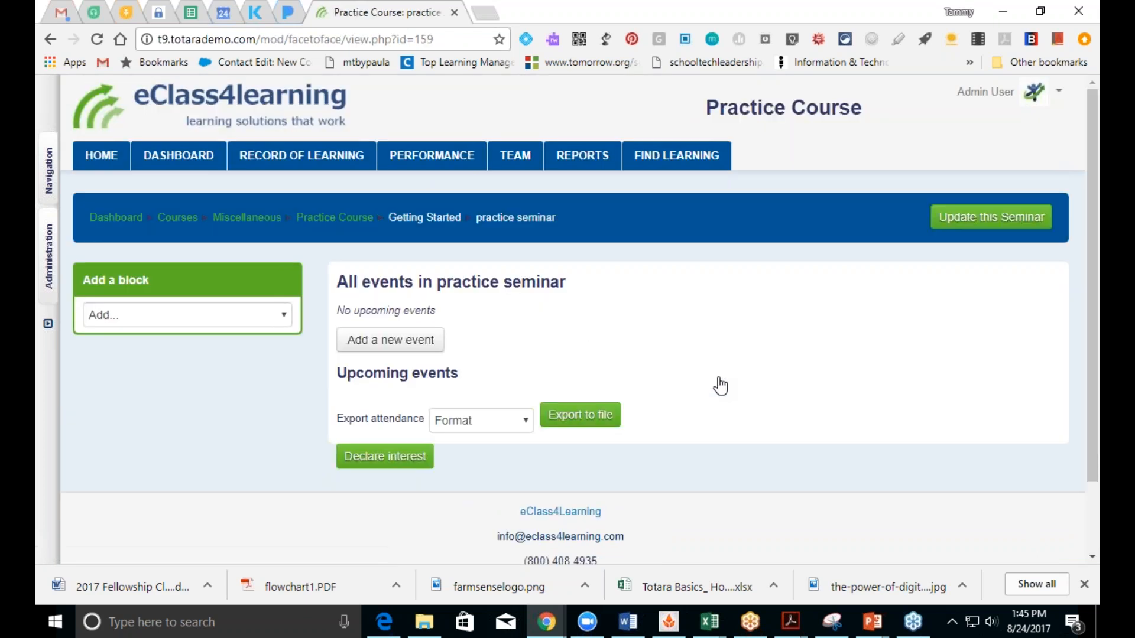
Step: Begin a new event for the practice seminar
left_click(387, 347)
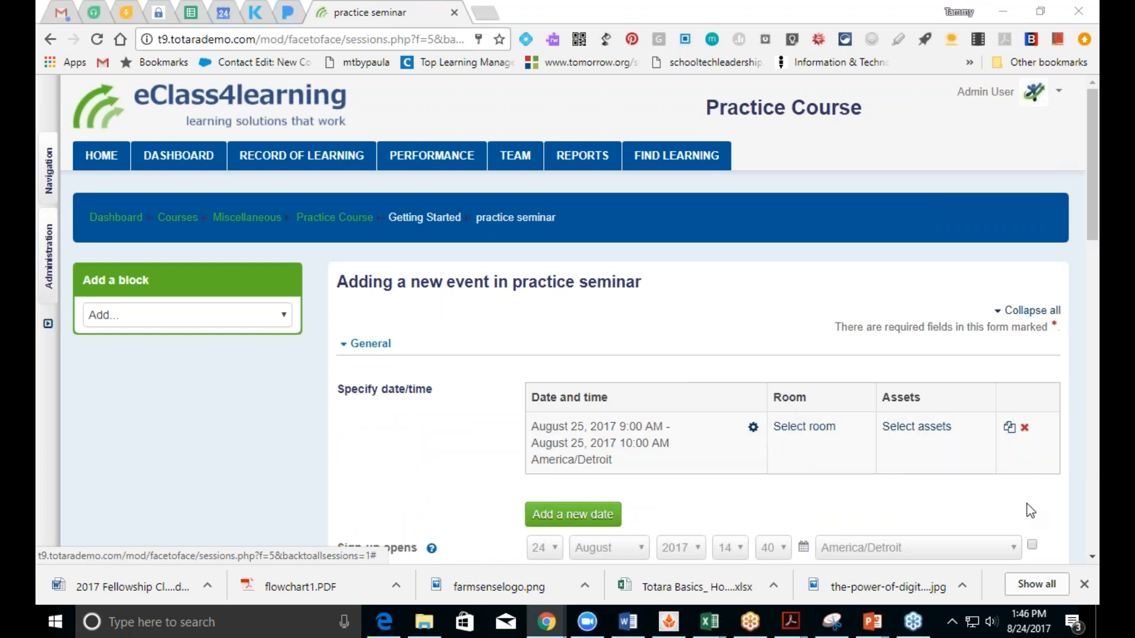
Step: Enable the event waitlist and set minimum bookings to 1
left_click(1092, 557)
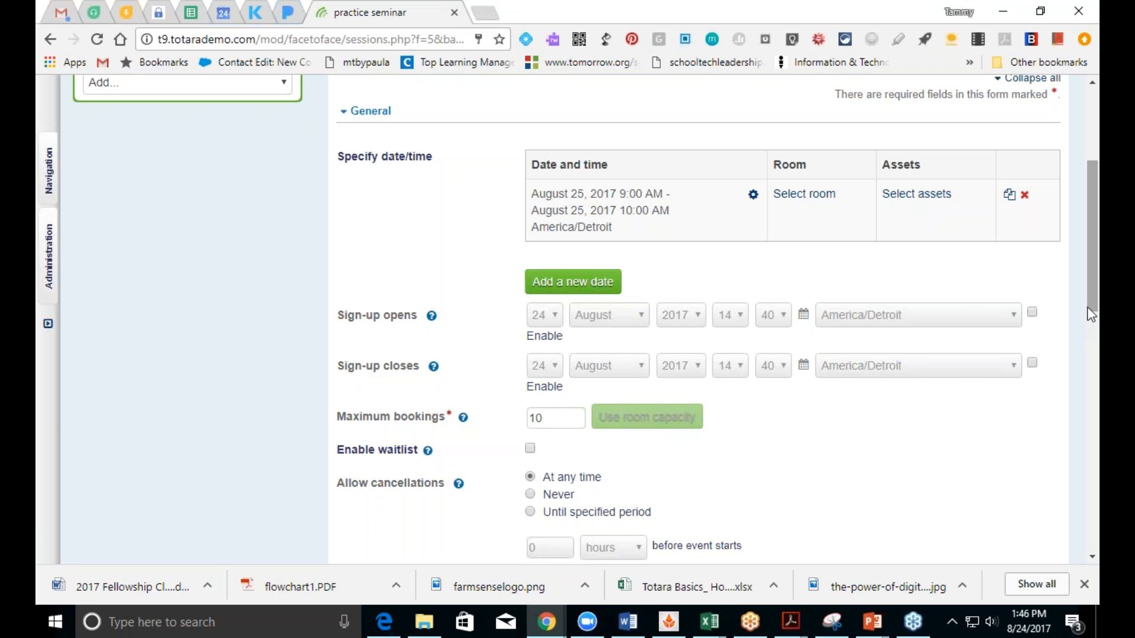
left_click_drag(1093, 312, 1093, 398)
left_click(529, 173)
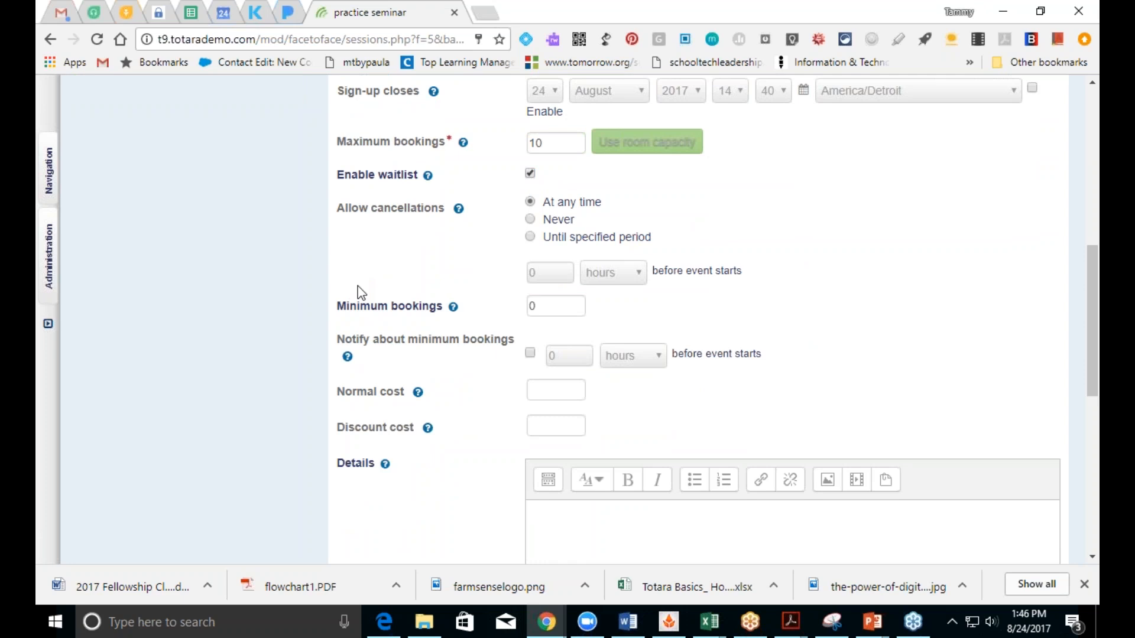
left_click(537, 307)
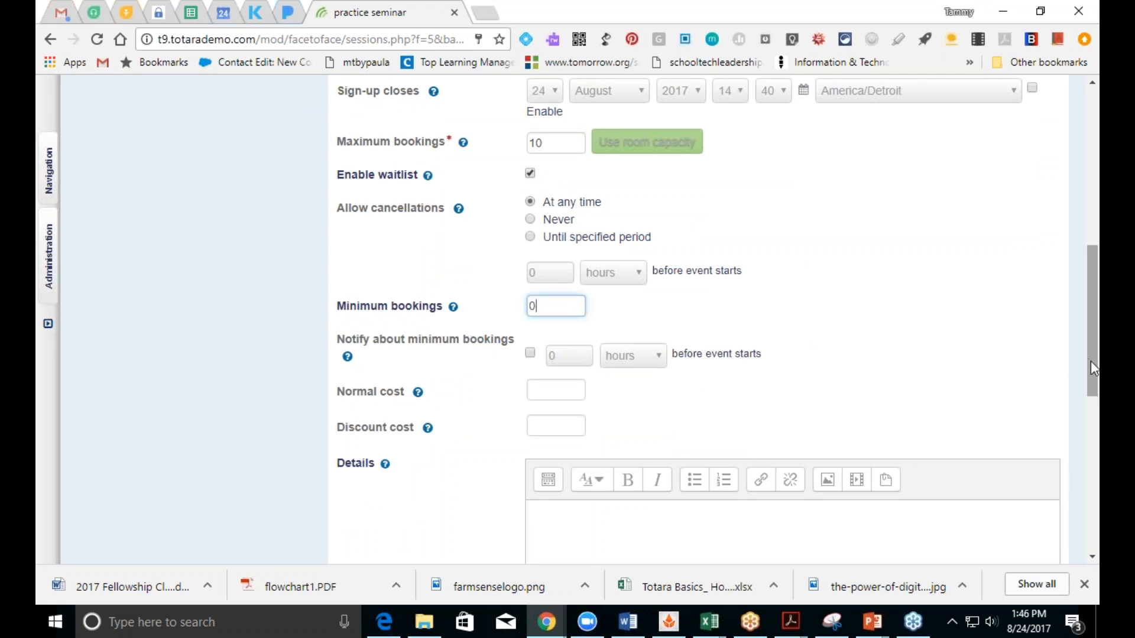
key("BackSpace")
type("1")
Step: Turn on minimum-bookings notification at 10 hours and save the new seminar event
left_click(530, 354)
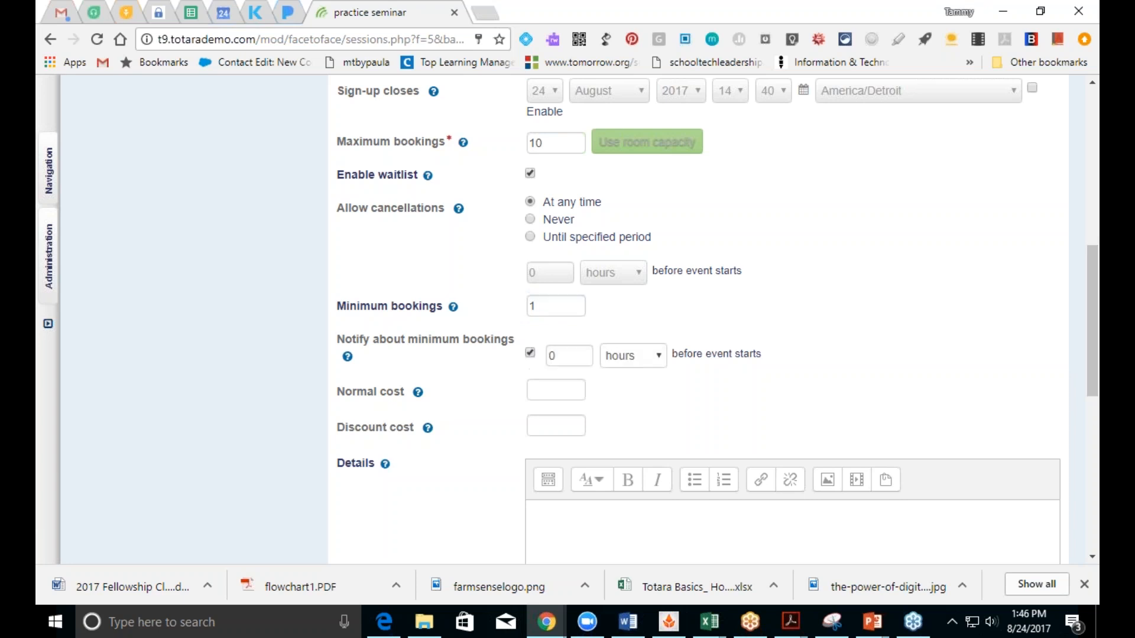
left_click(571, 358)
key("BackSpace")
type("10")
left_click(541, 394)
left_click_drag(1089, 372, 1089, 494)
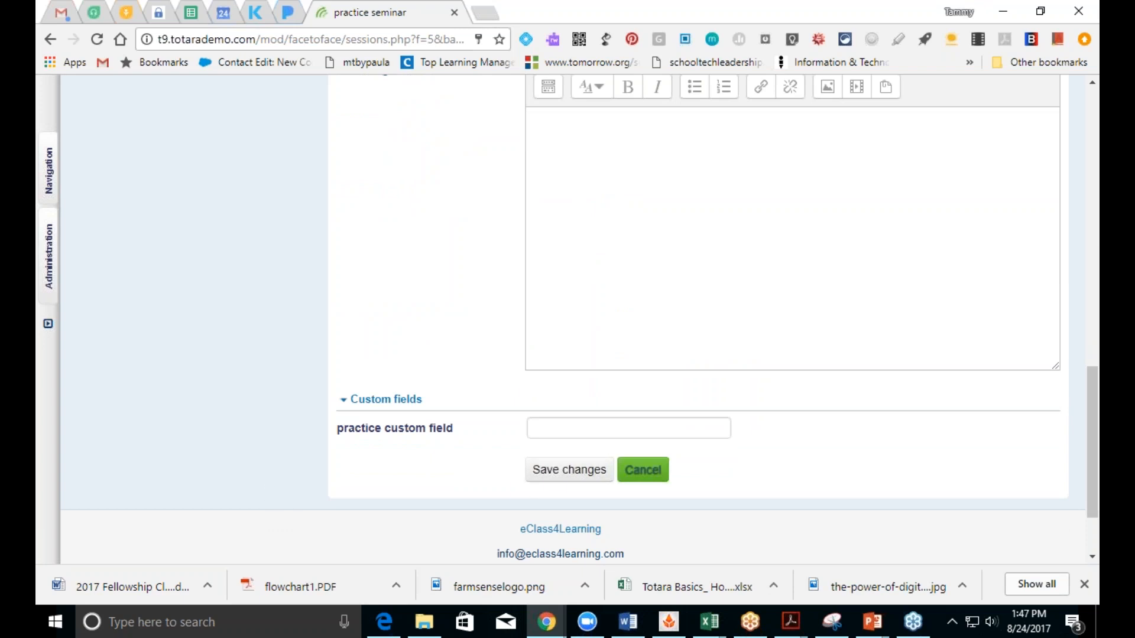
left_click(553, 471)
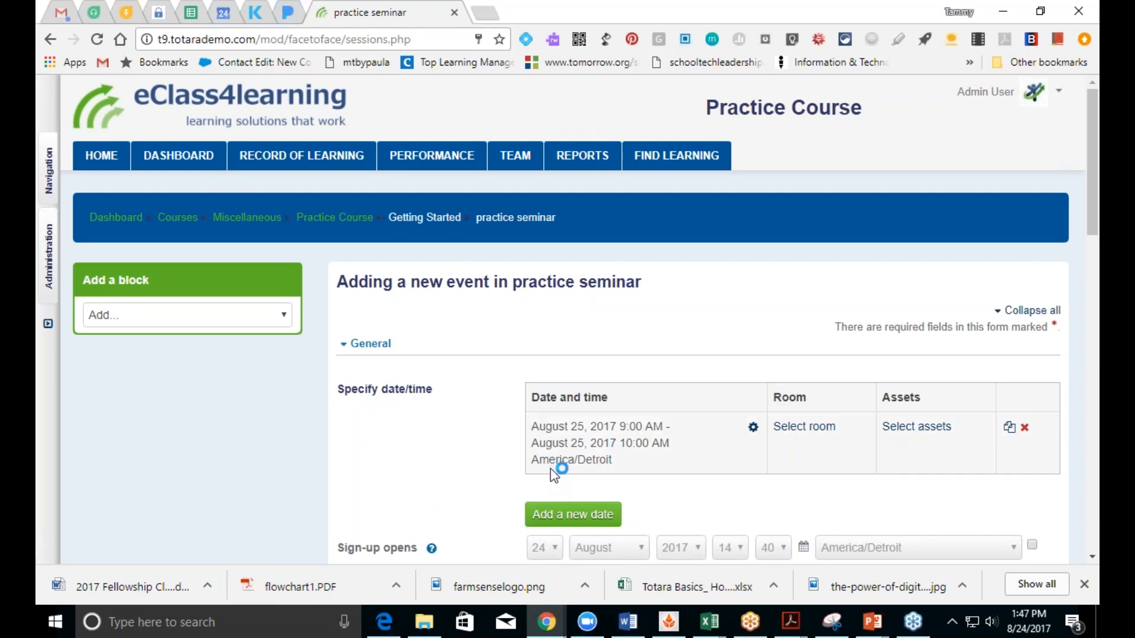
Step: From the Practice Course page, view the practice seminar's events, then go back to the course
left_click(341, 220)
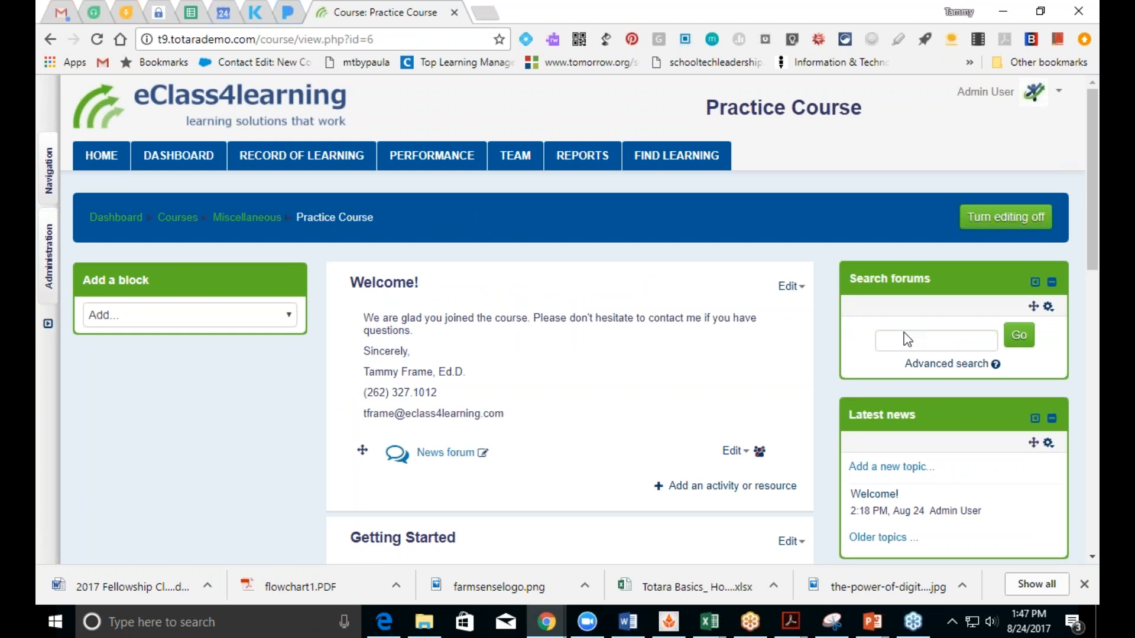
scroll(1093, 270, "down", 10)
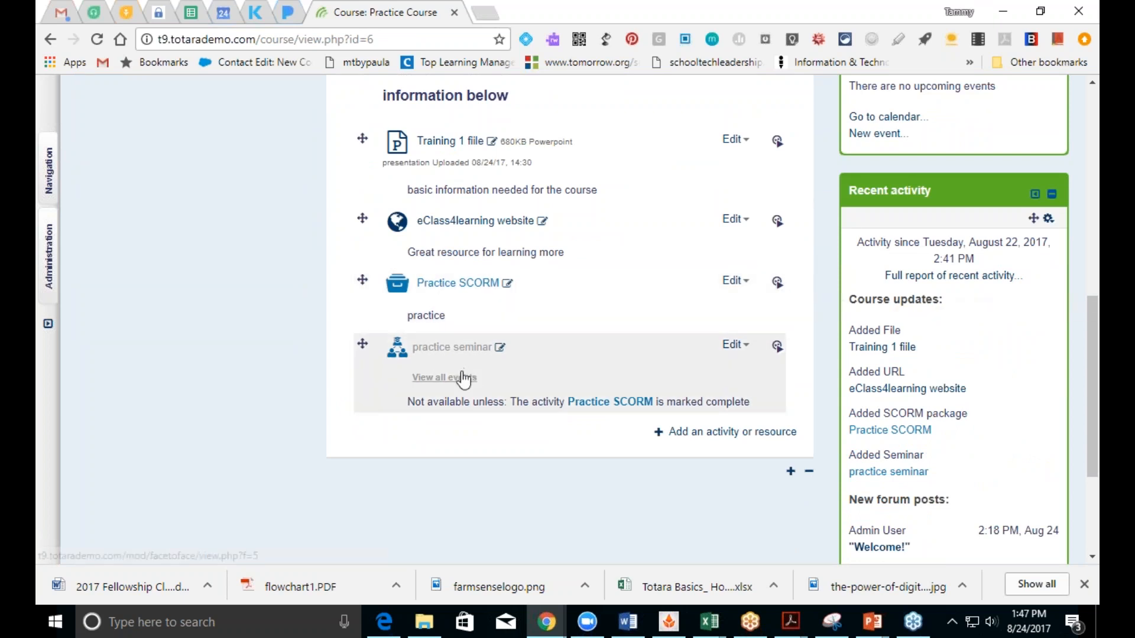
left_click(457, 353)
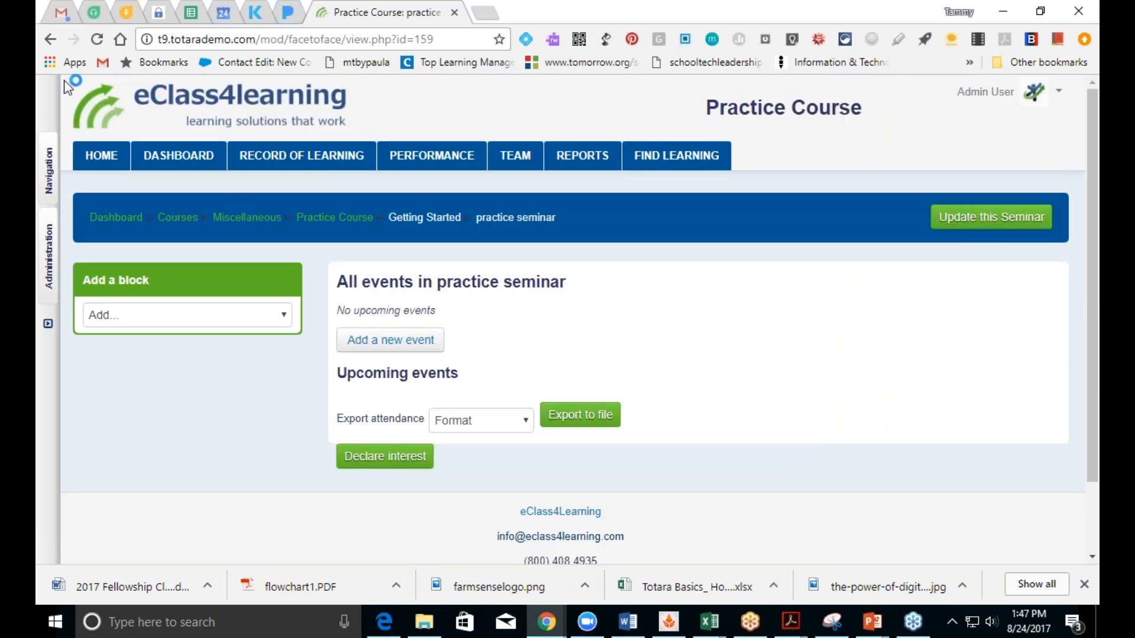
left_click(50, 39)
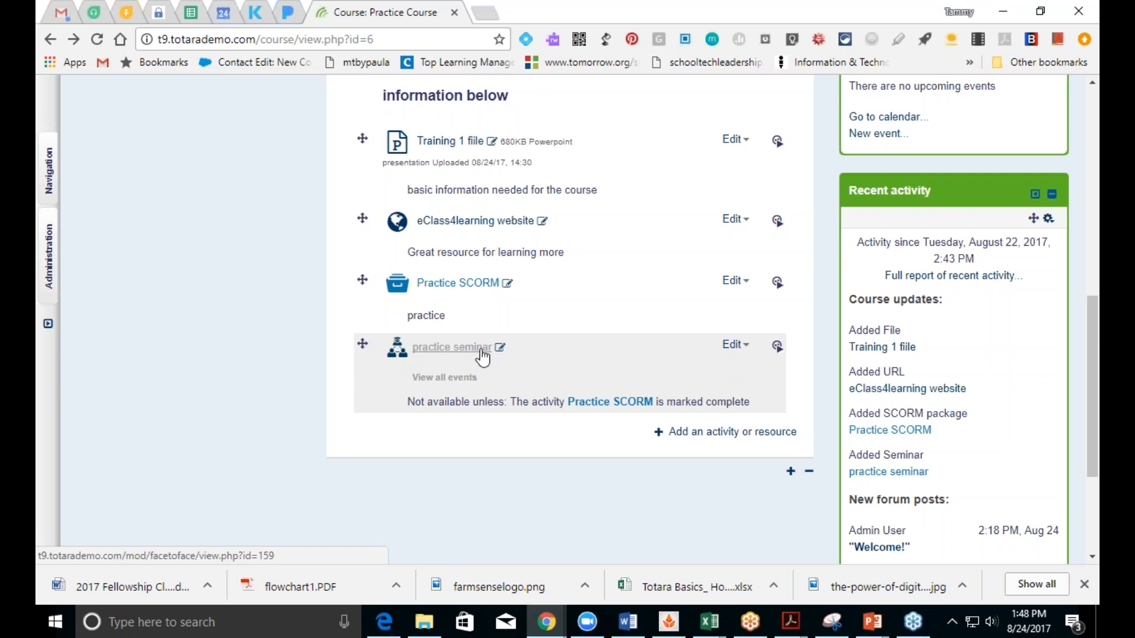
Step: Add a Feedback activity to the Getting Started section
left_click(713, 438)
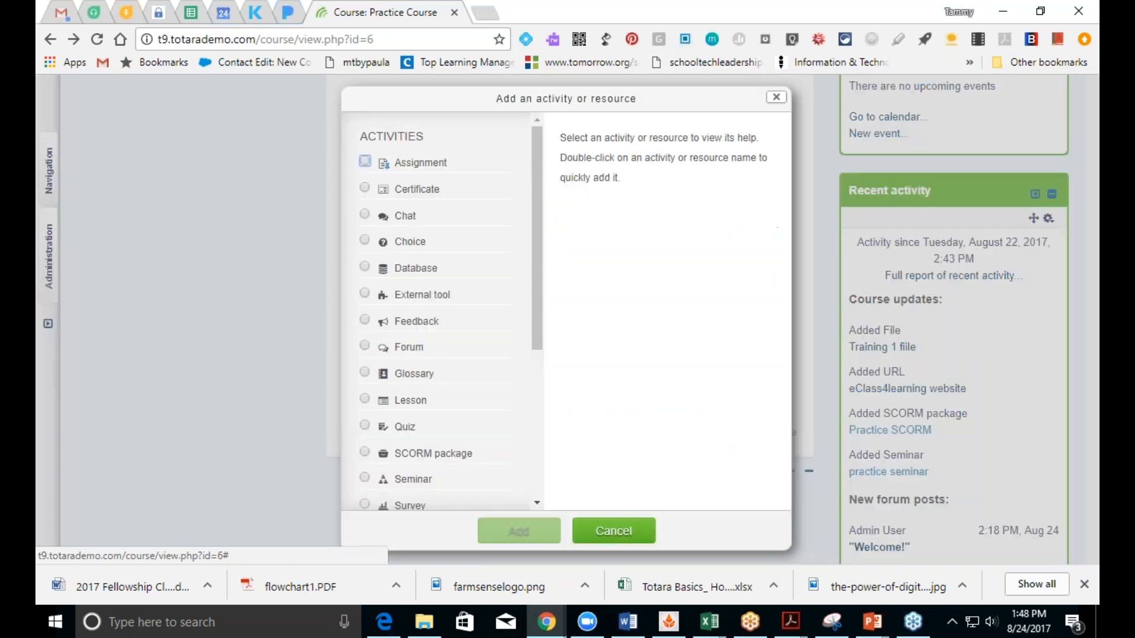
left_click_drag(539, 274, 550, 355)
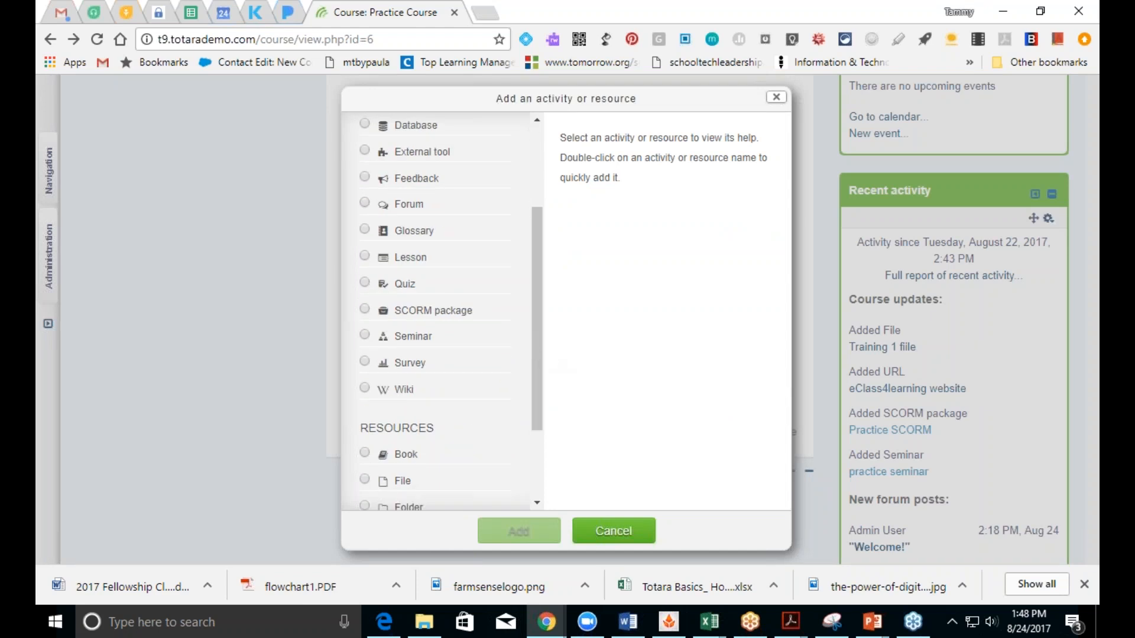
left_click(365, 177)
left_click(507, 533)
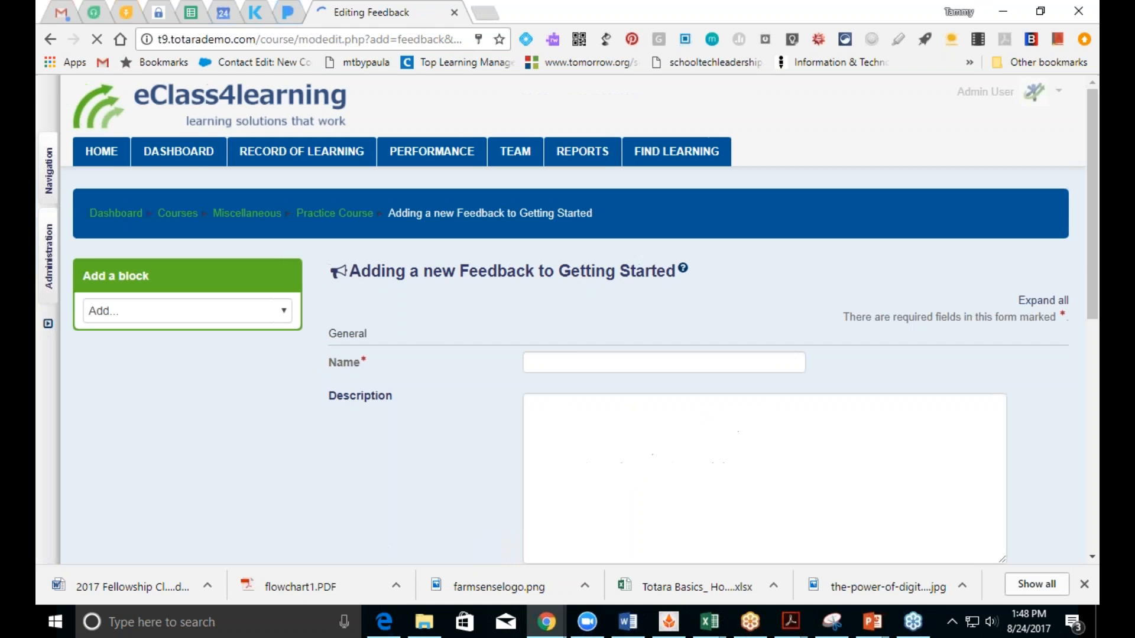
Step: Name it 'Course Evaluation' with description 'Please help us improve by giving us feedback on this course'
left_click(566, 364)
type("Course Evalu")
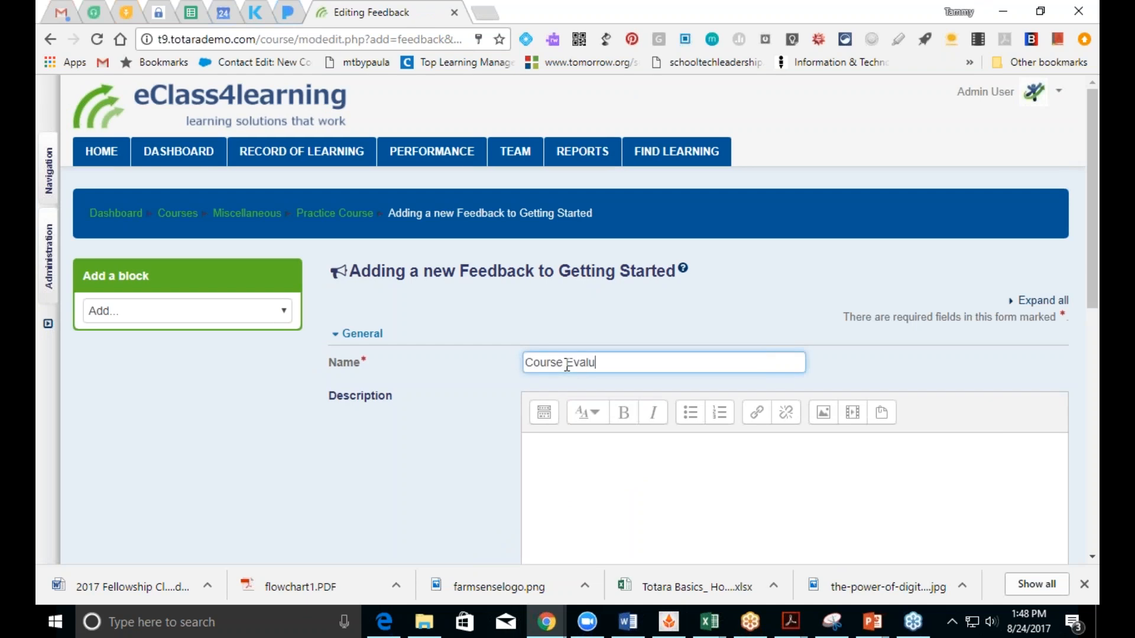
type("ation")
left_click(618, 482)
type("Please ")
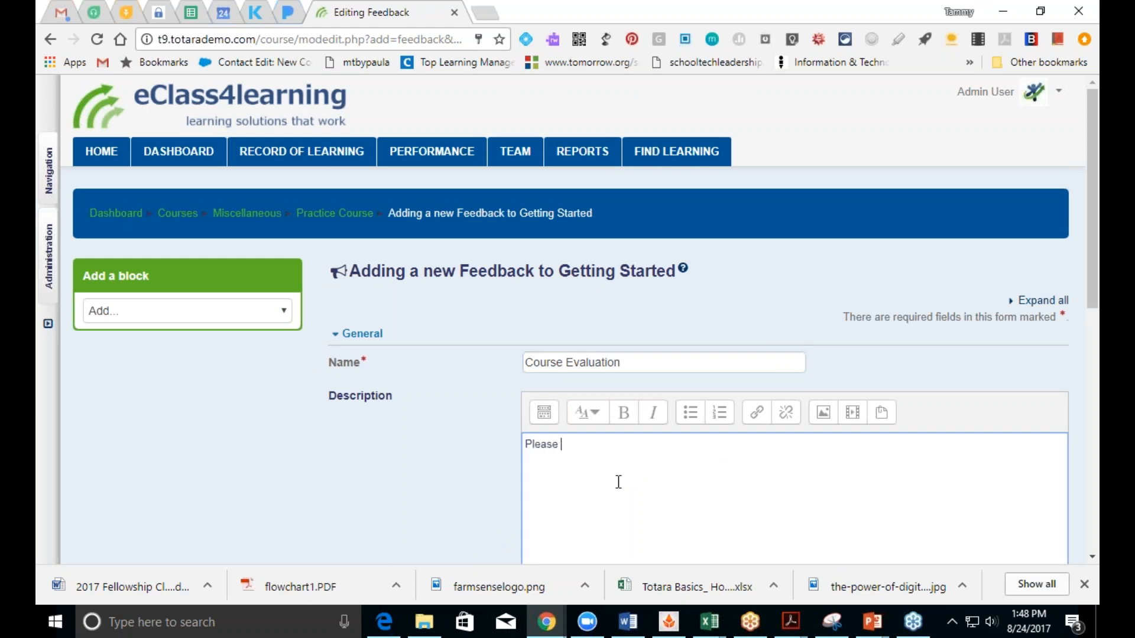
type("help us improve by giving us ")
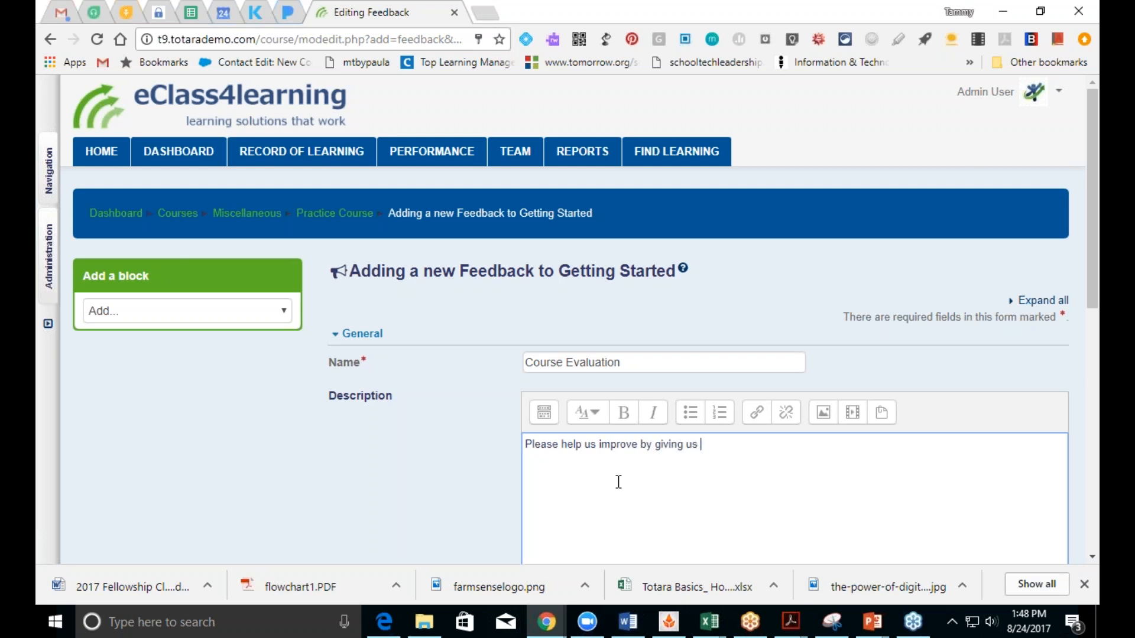
type("feedback on this course")
scroll(1093, 266, "down", 1)
scroll(567, 319, "down", 6)
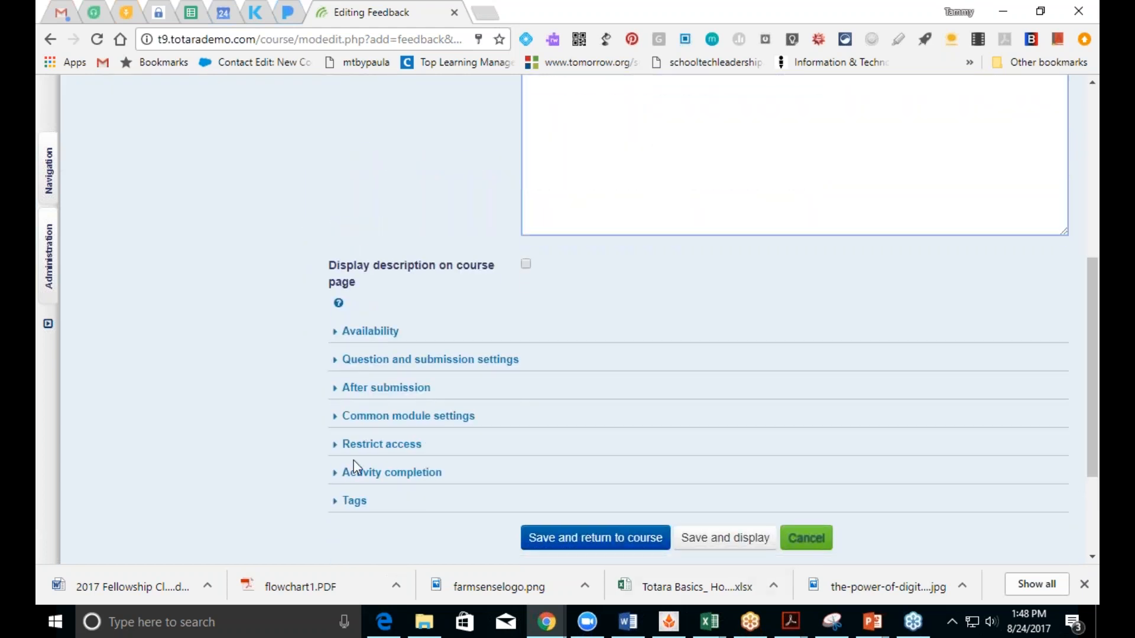
left_click(367, 449)
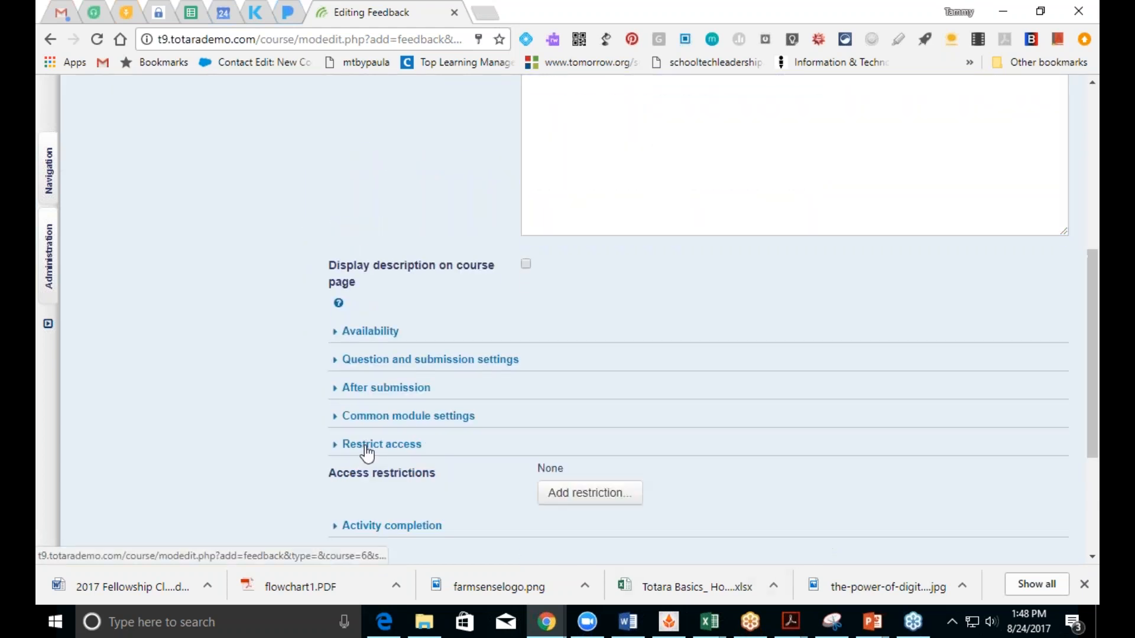
left_click(581, 497)
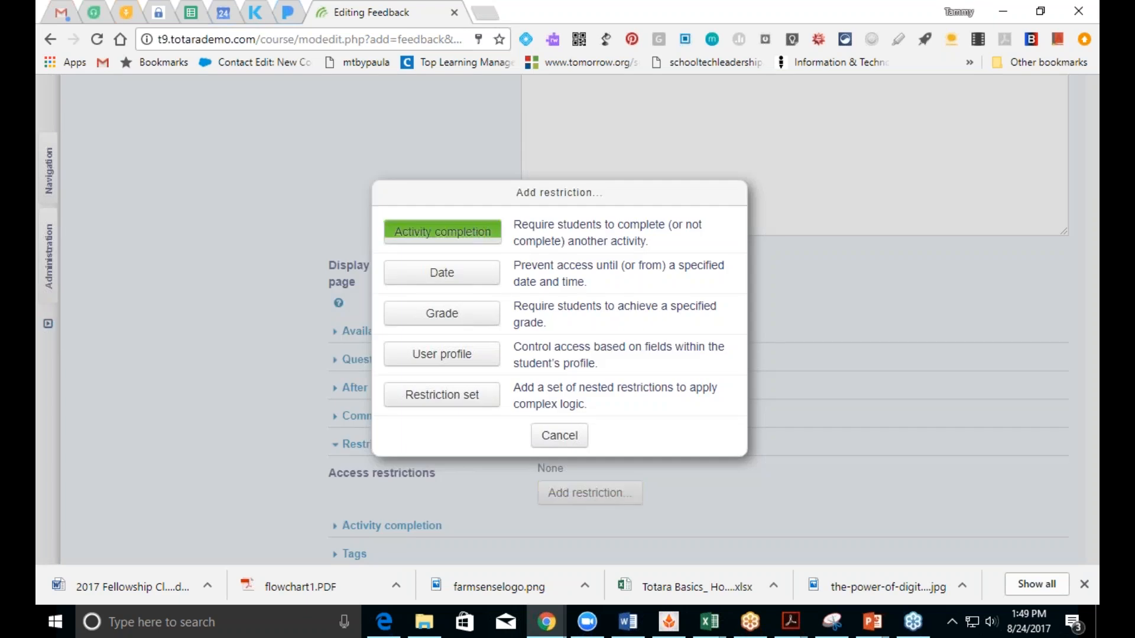
Step: Restrict access until both practice seminar and Practice SCORM are complete
left_click(473, 243)
left_click(776, 516)
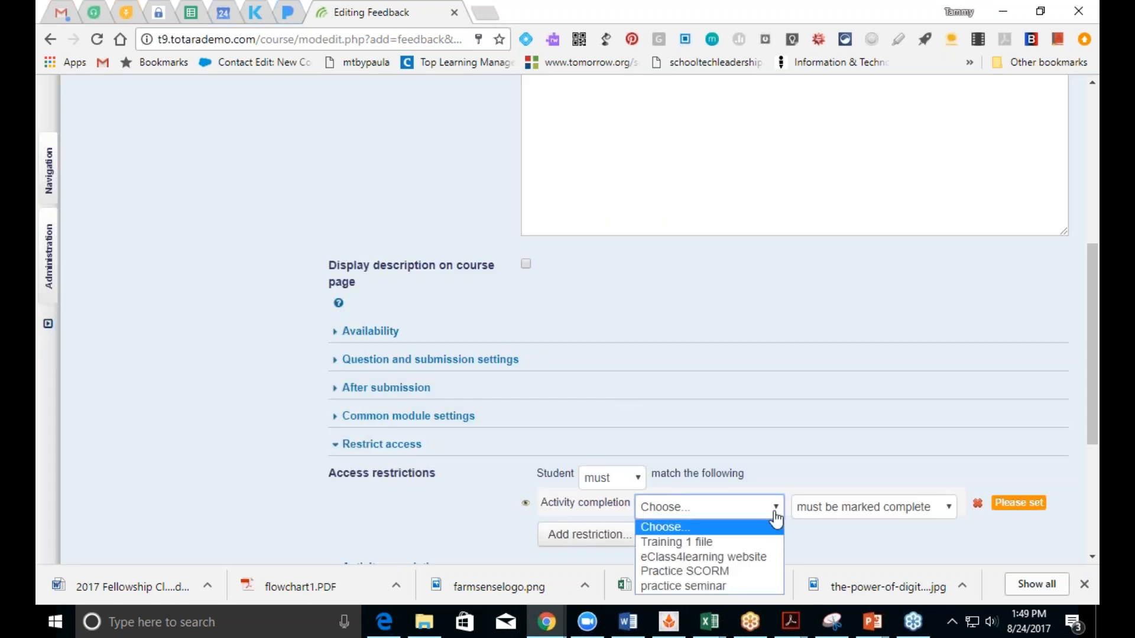
left_click(686, 586)
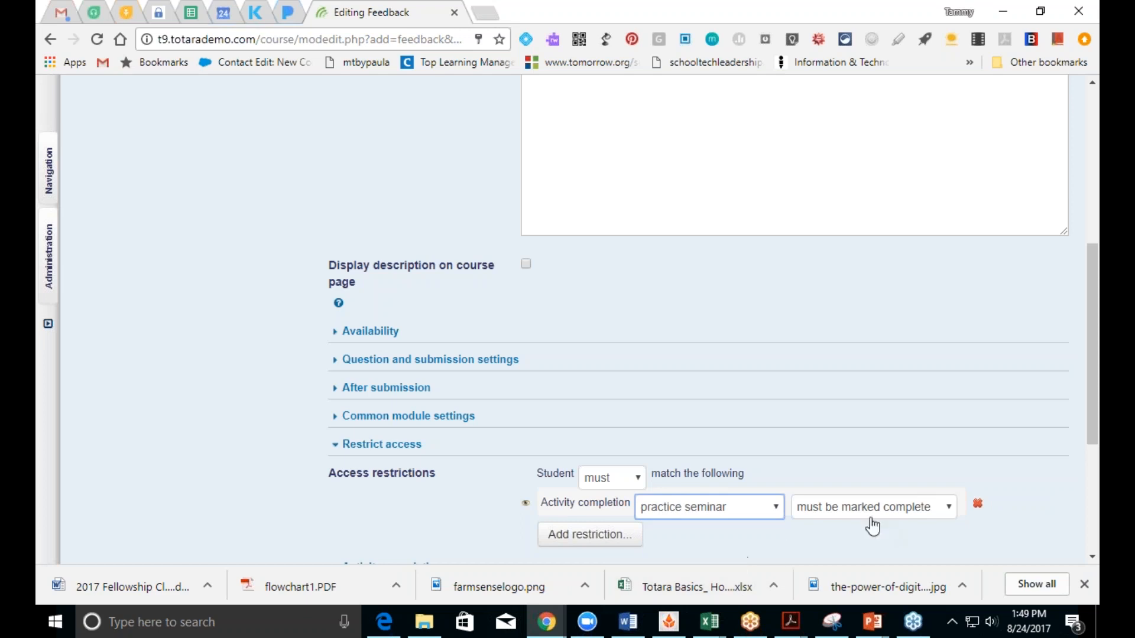
left_click(589, 535)
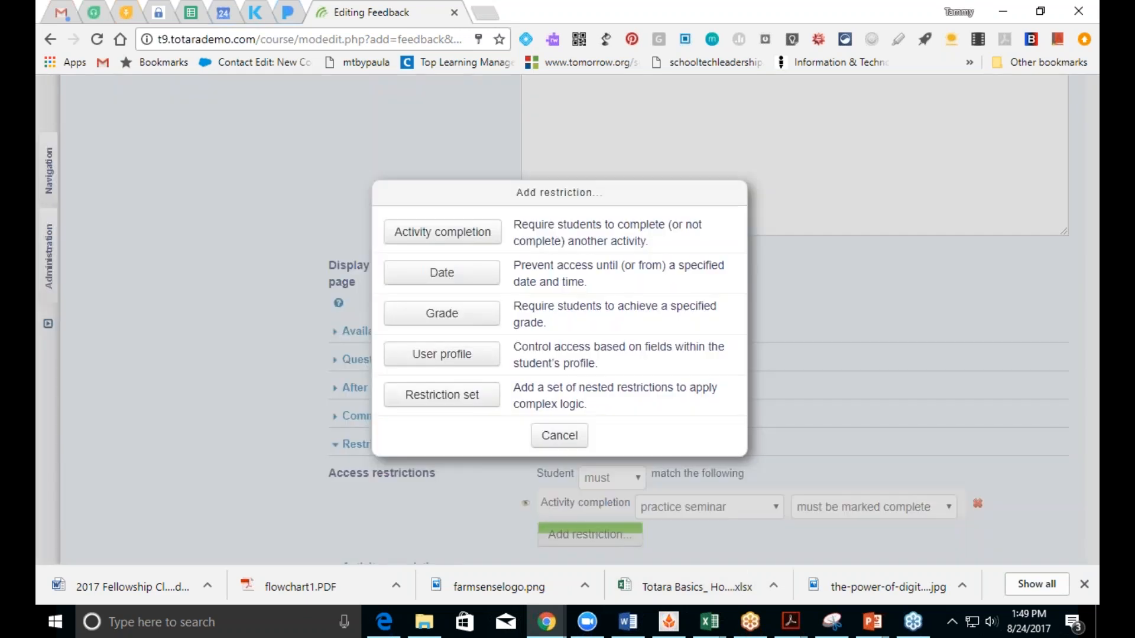
left_click(466, 243)
scroll(1088, 413, "down", 3)
left_click(777, 357)
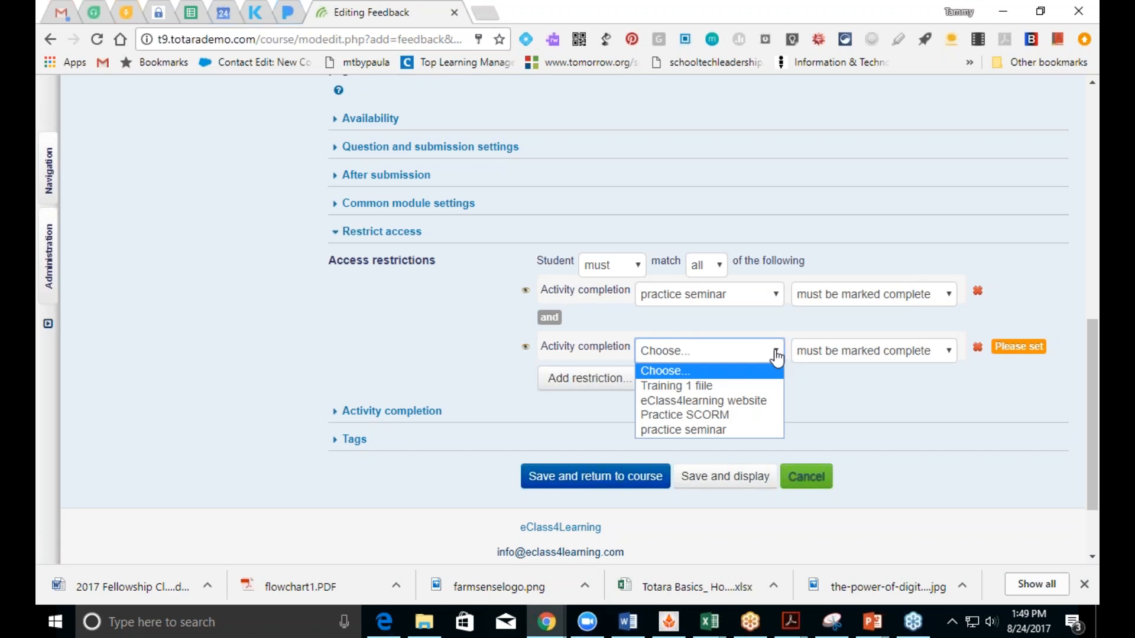
left_click(760, 414)
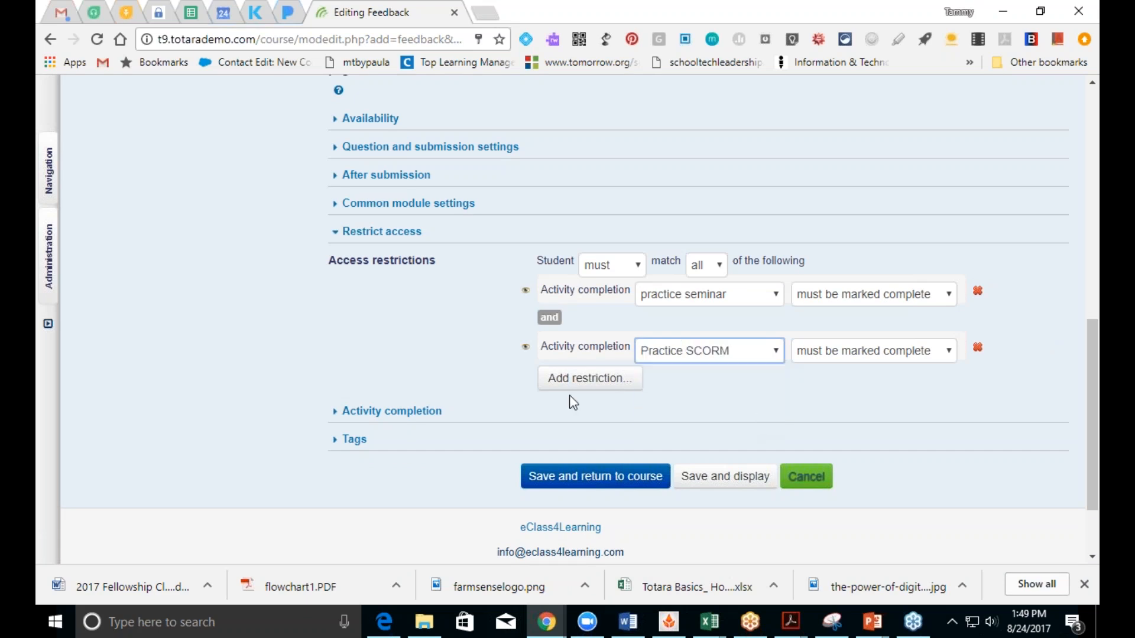
Step: Track completion when conditions are met, requiring submission, and save back to the course
left_click(409, 413)
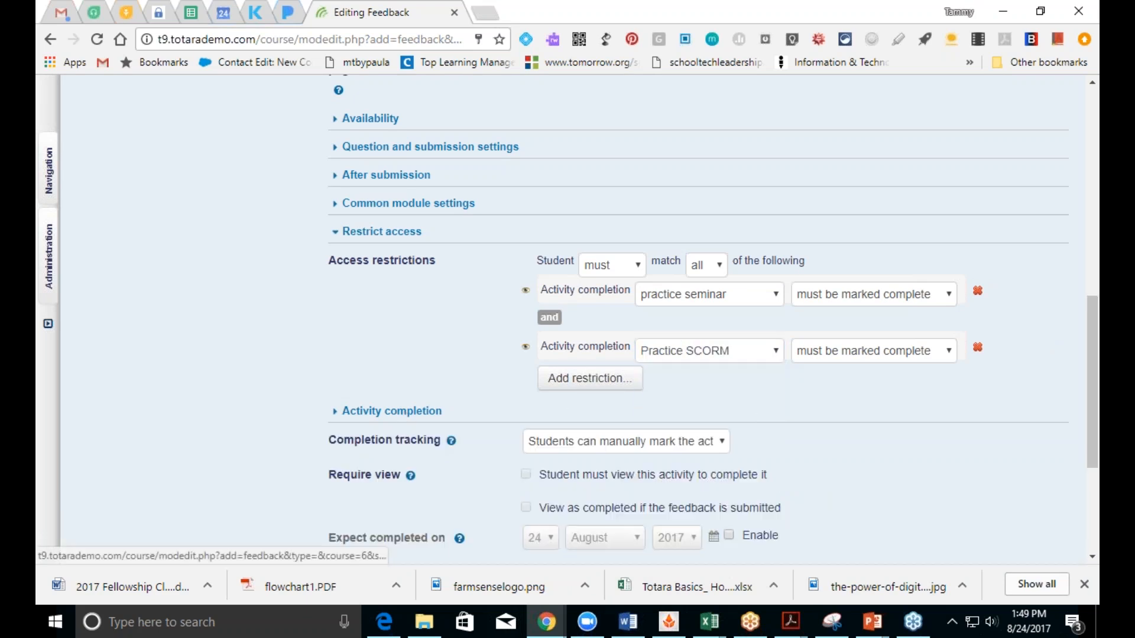
left_click(608, 445)
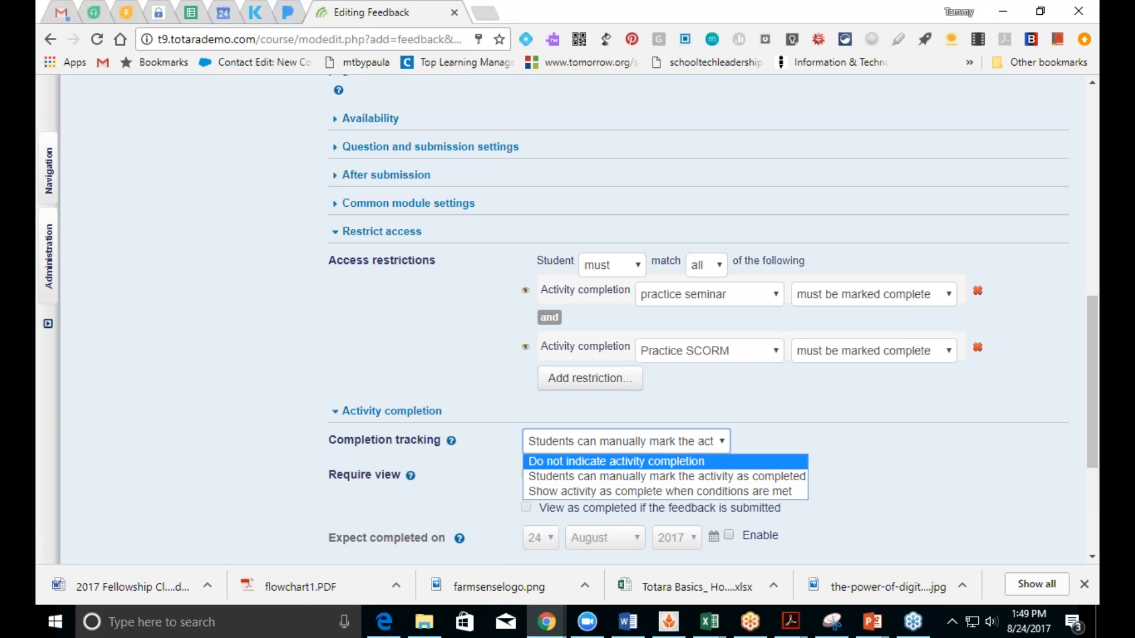
left_click(600, 492)
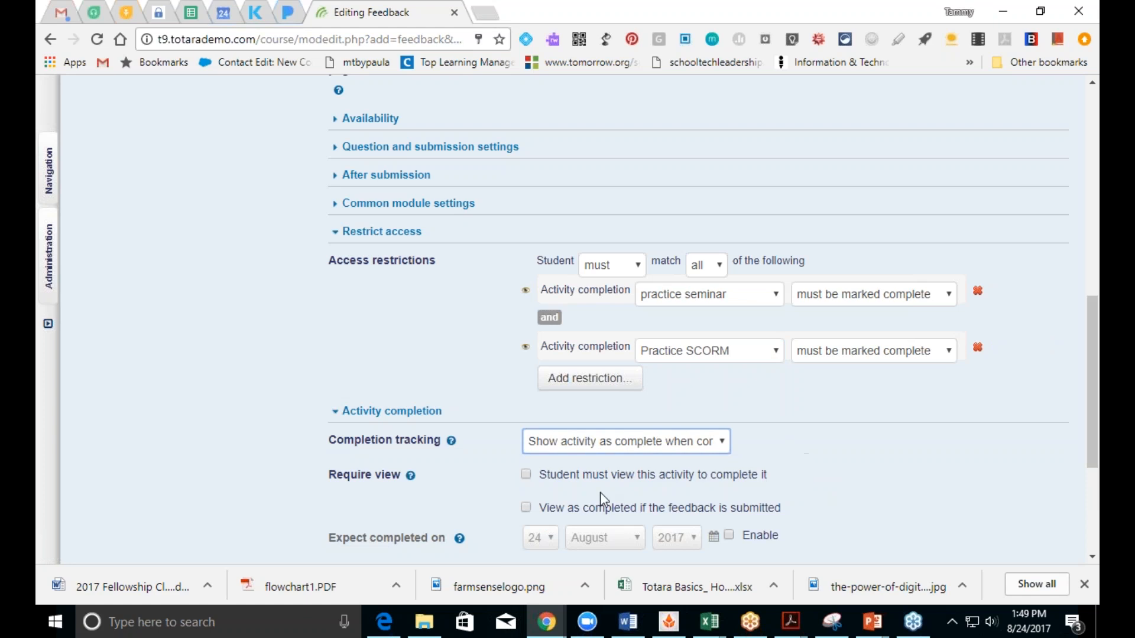
left_click(526, 508)
left_click_drag(1088, 434, 1081, 518)
left_click(543, 385)
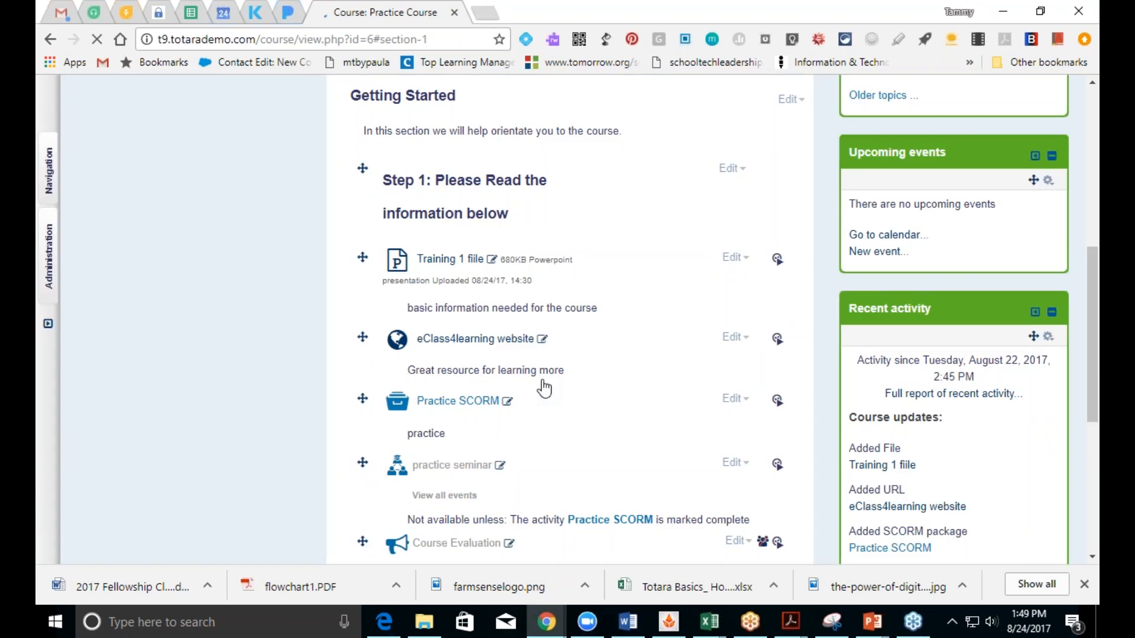
Step: Open Course Evaluation and go to its Edit questions page
left_click_drag(1092, 388, 1093, 487)
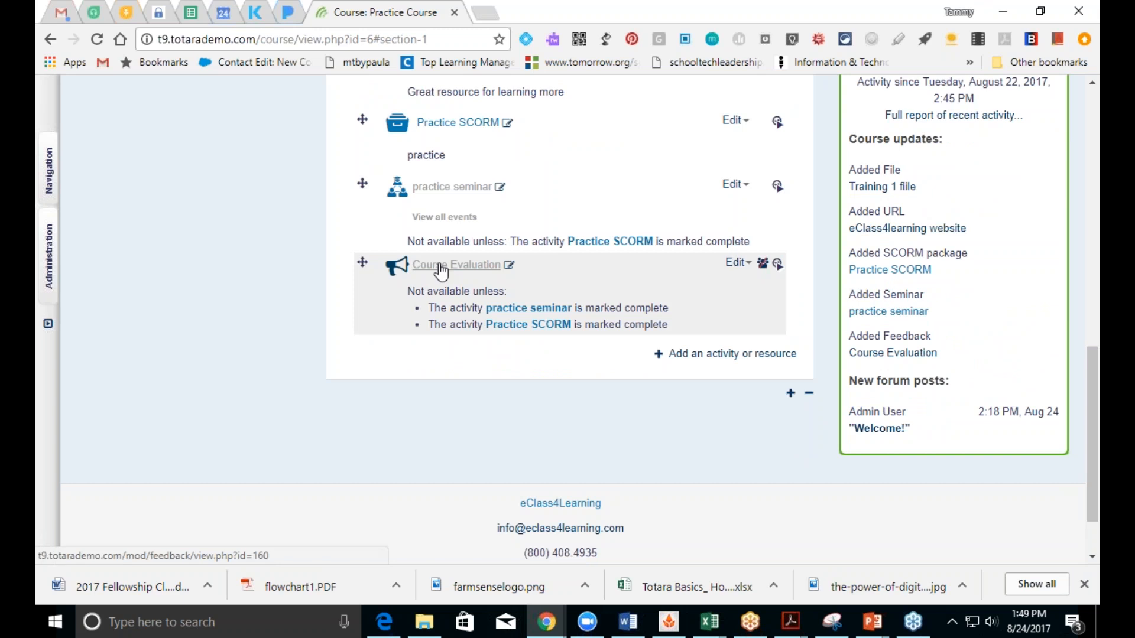
left_click(440, 266)
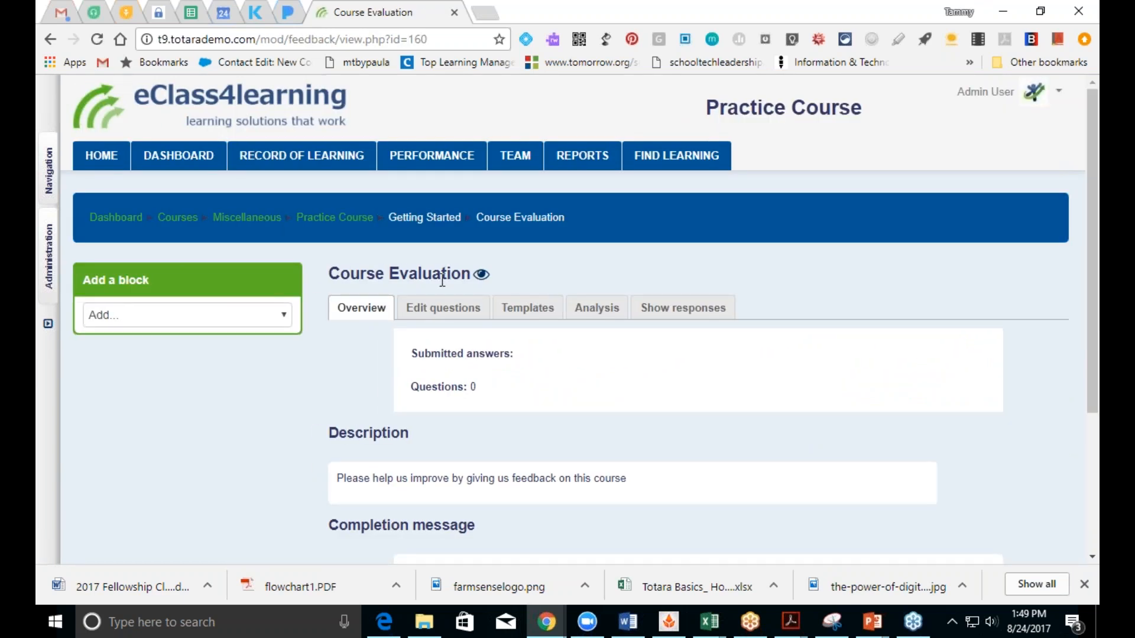
left_click(456, 317)
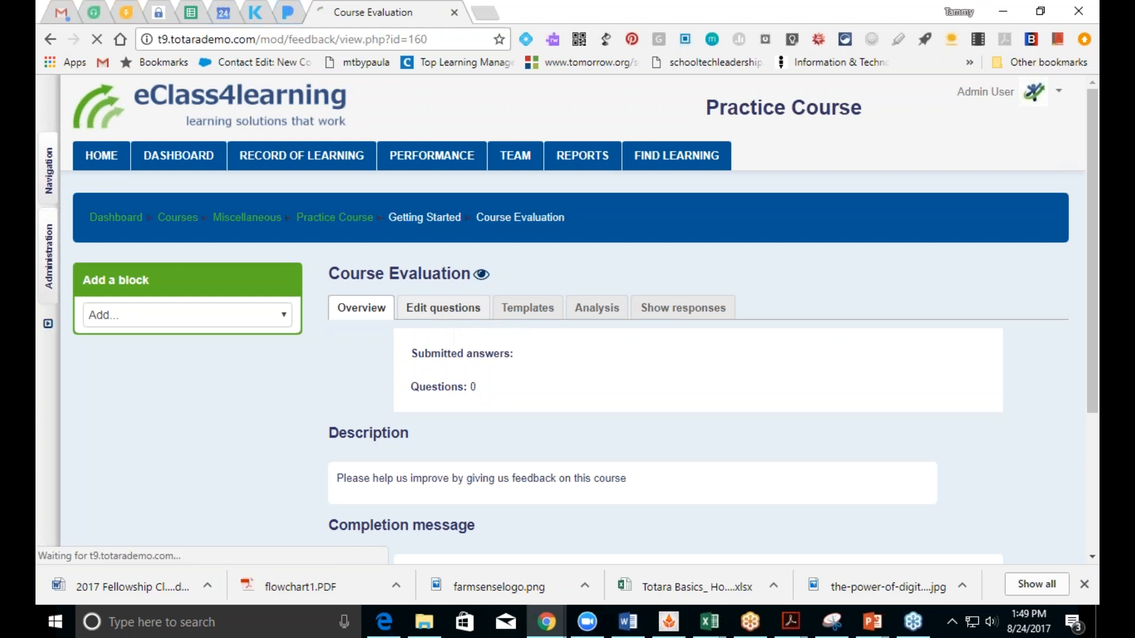
left_click(652, 371)
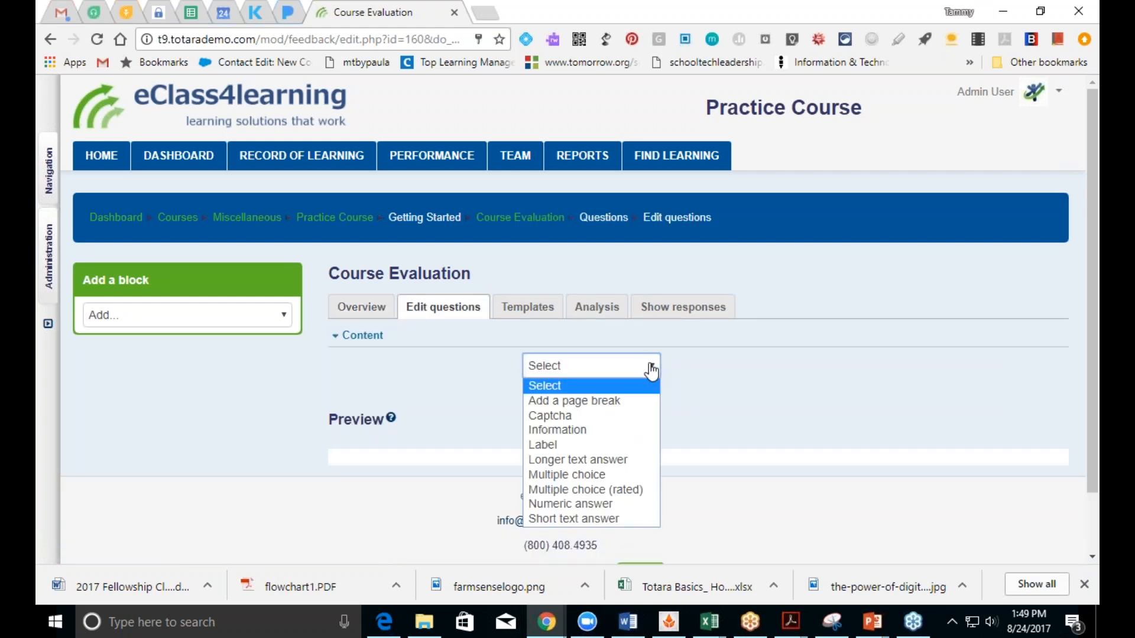
Step: Add a required multiple-choice question 'Please rate how responsive the instructor was'
left_click(580, 477)
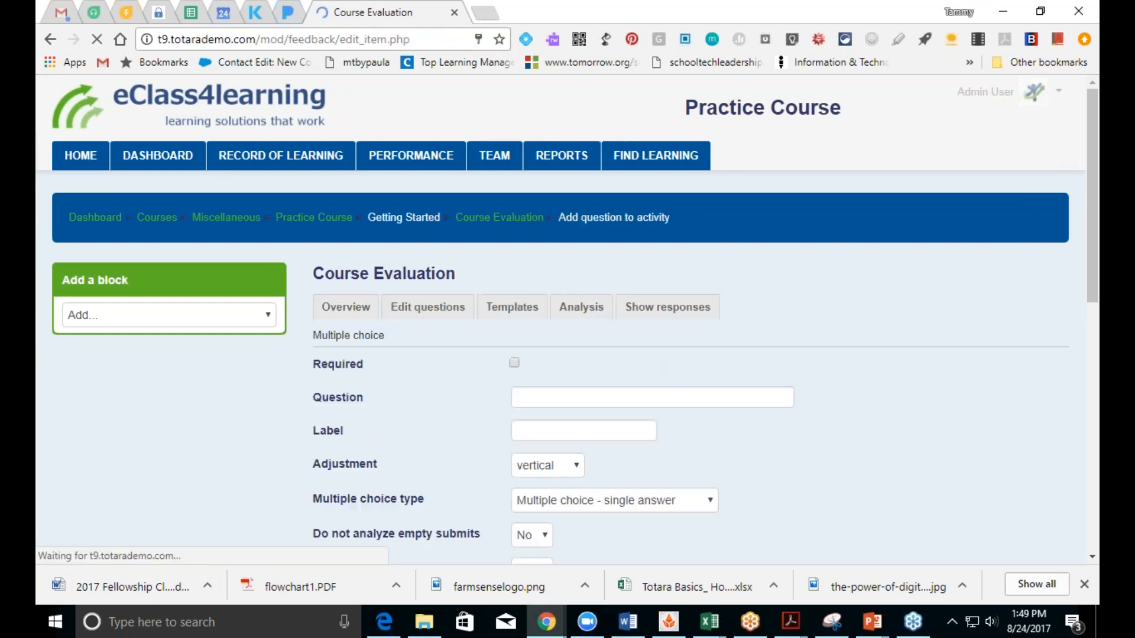
left_click(526, 363)
left_click(565, 398)
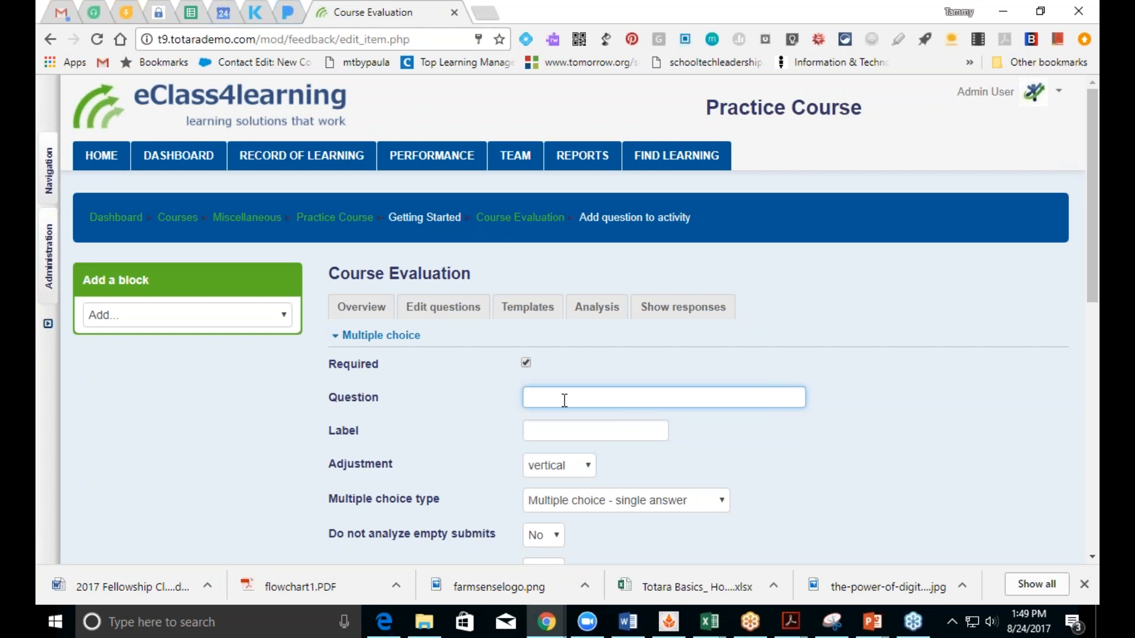
type("Please rate how responsive the")
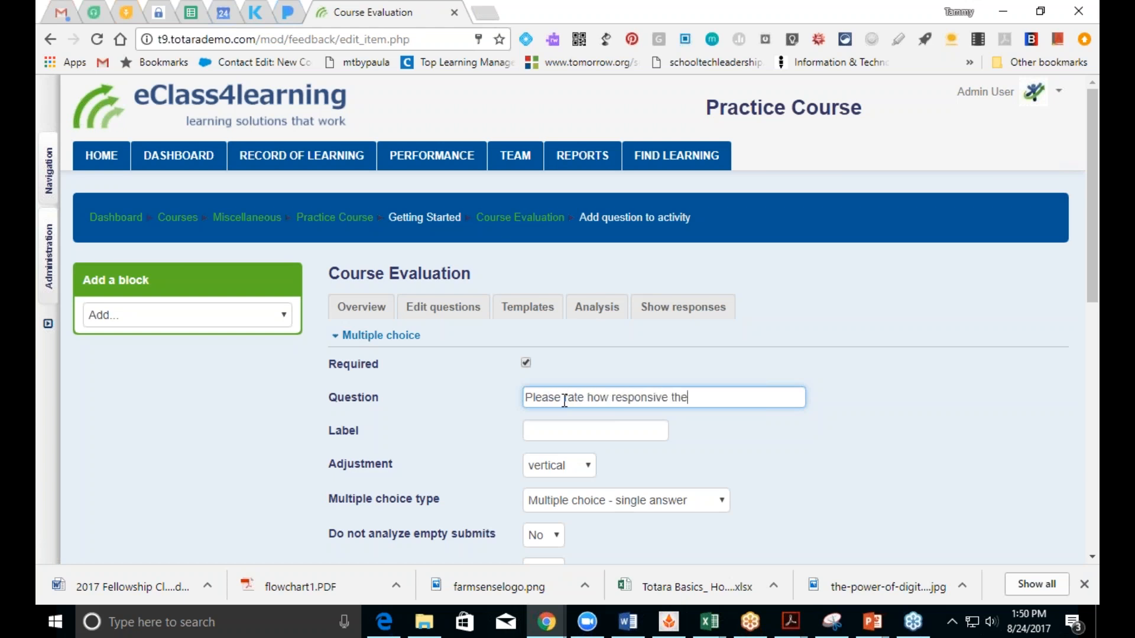
type(" instructor was")
scroll(1089, 296, "down", 5)
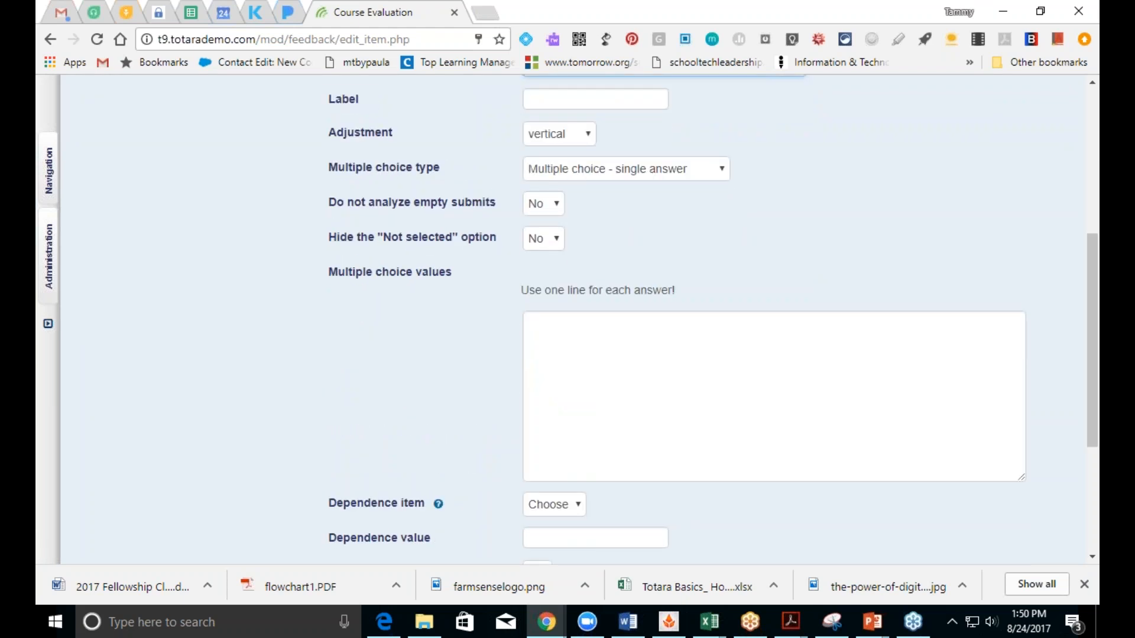
Step: Enter answers Not at all responsive, Somewhat responsive, Very responsive and save the question
left_click(573, 362)
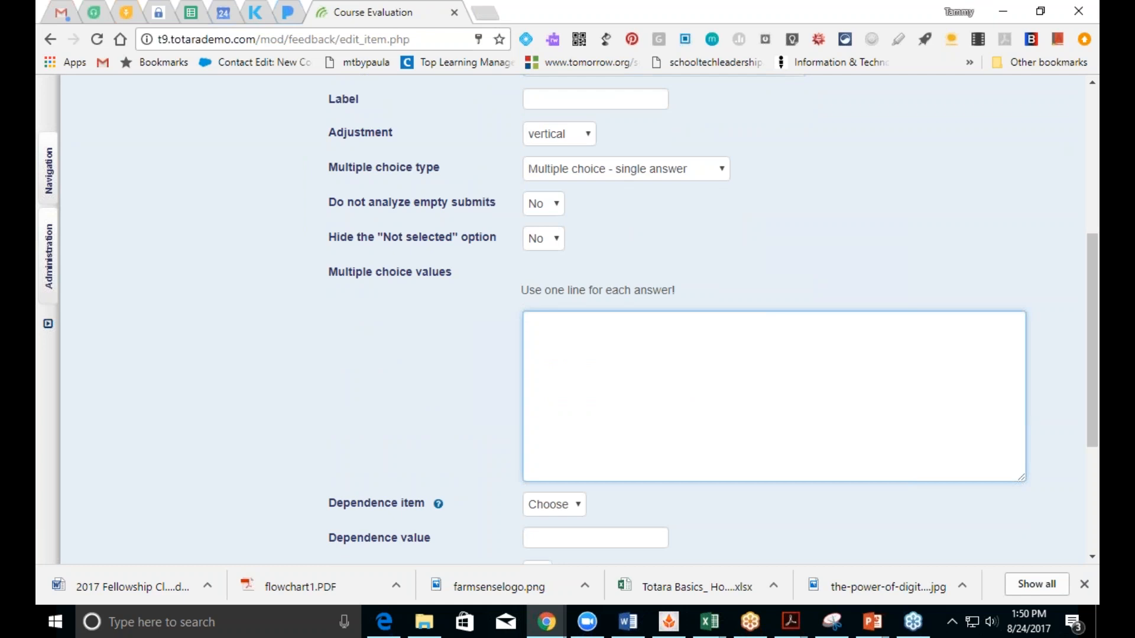
type("Not at all responsive")
key("Return")
type("Very")
key("BackSpace")
key("BackSpace")
key("BackSpace")
key("BackSpace")
key("BackSpace")
type("So")
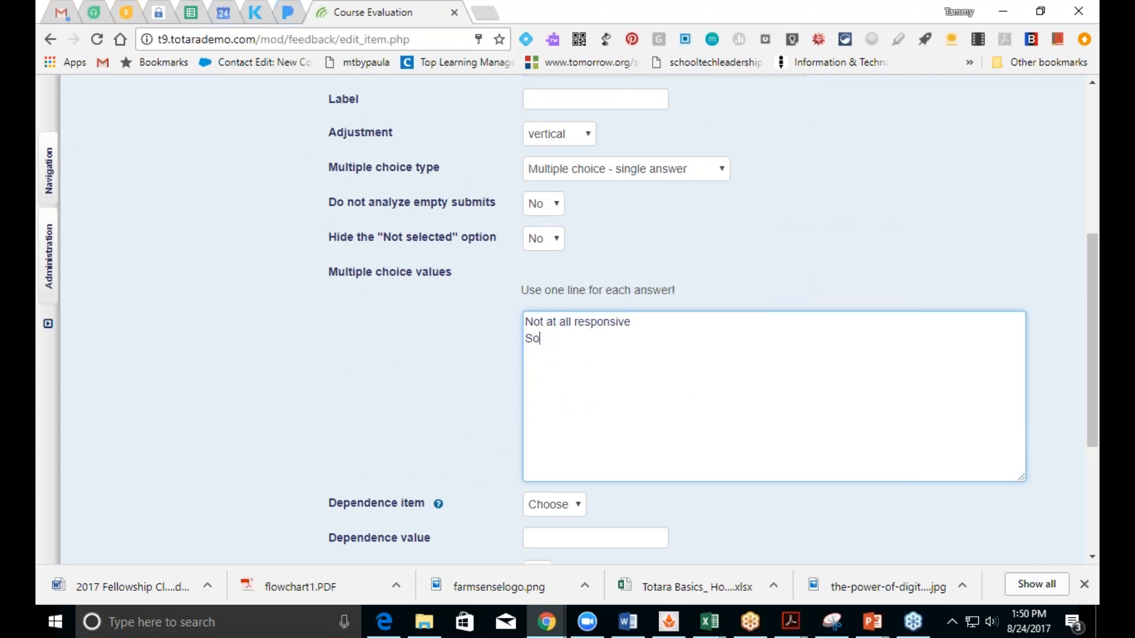
type("mewhat responsive")
key("Return")
type("N")
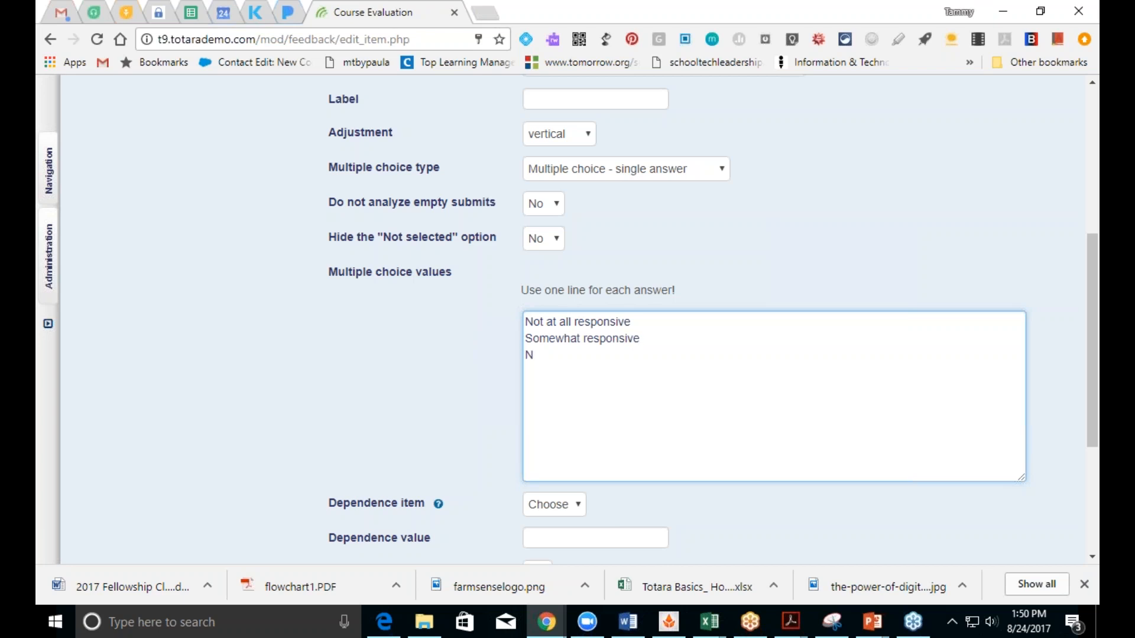
key("BackSpace")
type("Very responsive")
scroll(1091, 443, "down", 4)
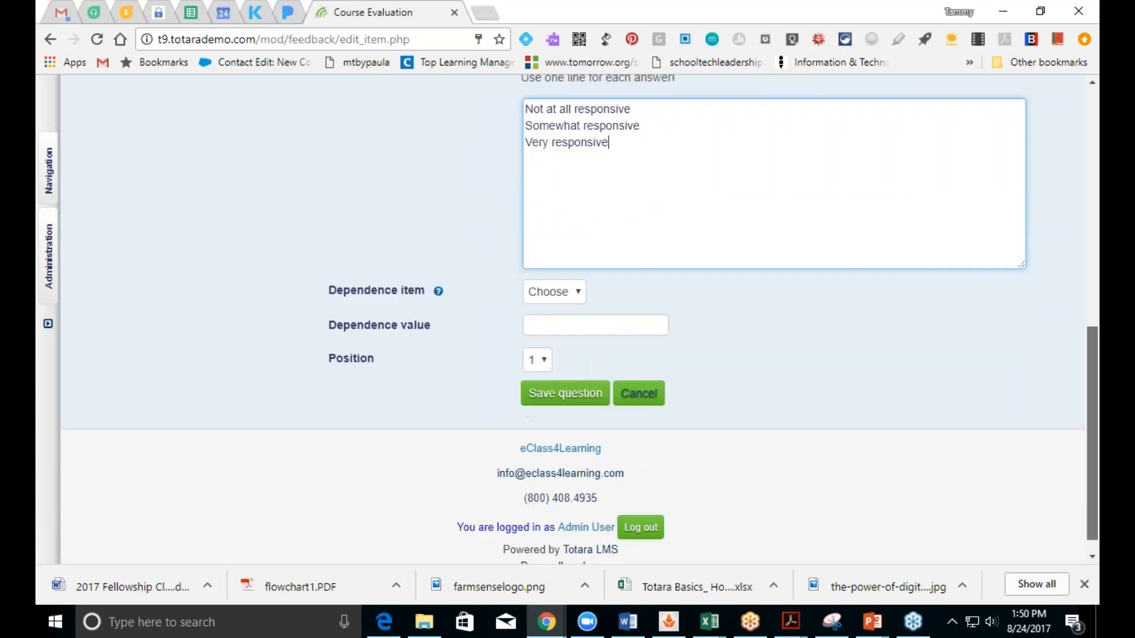
left_click(565, 377)
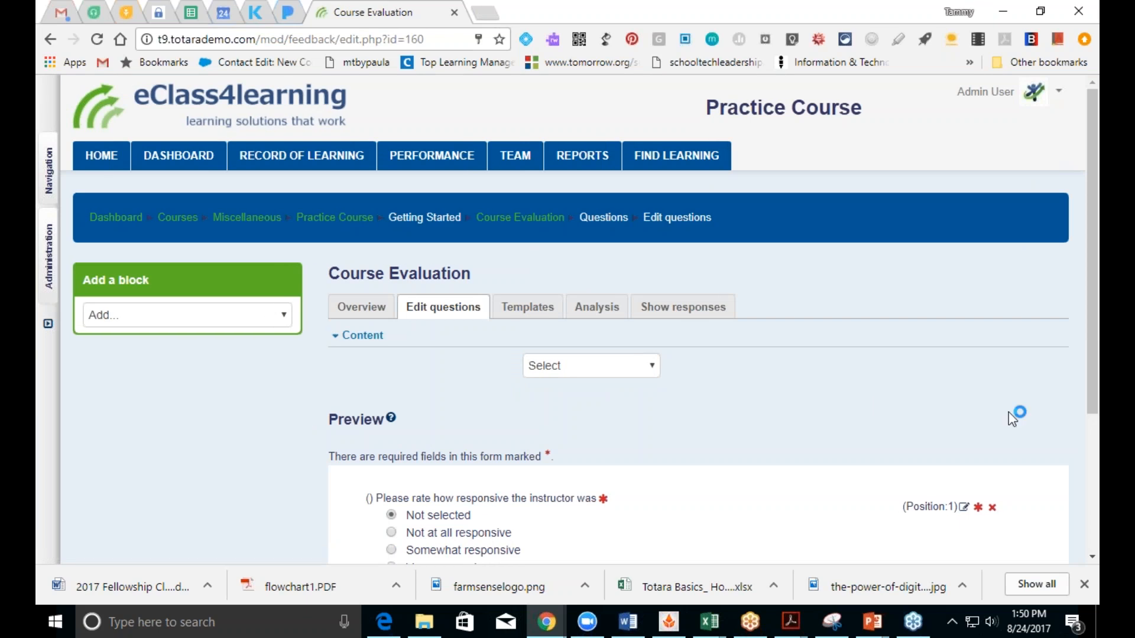
left_click_drag(1092, 390, 1092, 422)
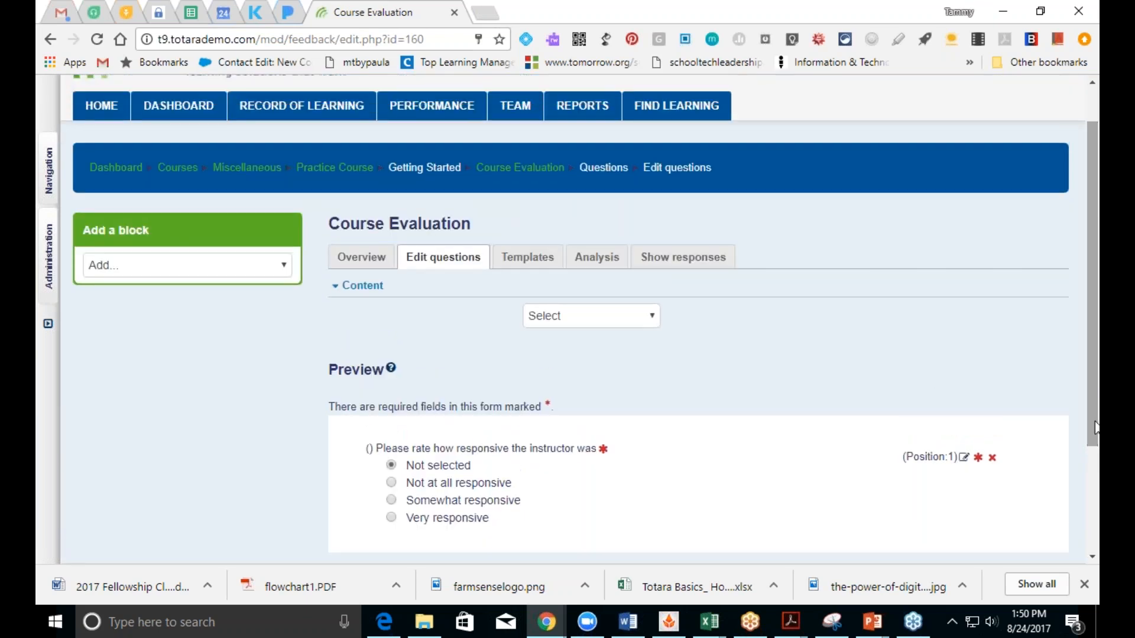
Step: Review Course Evaluation's Templates, Analysis and responses tabs, then return to Practice Course
left_click(540, 264)
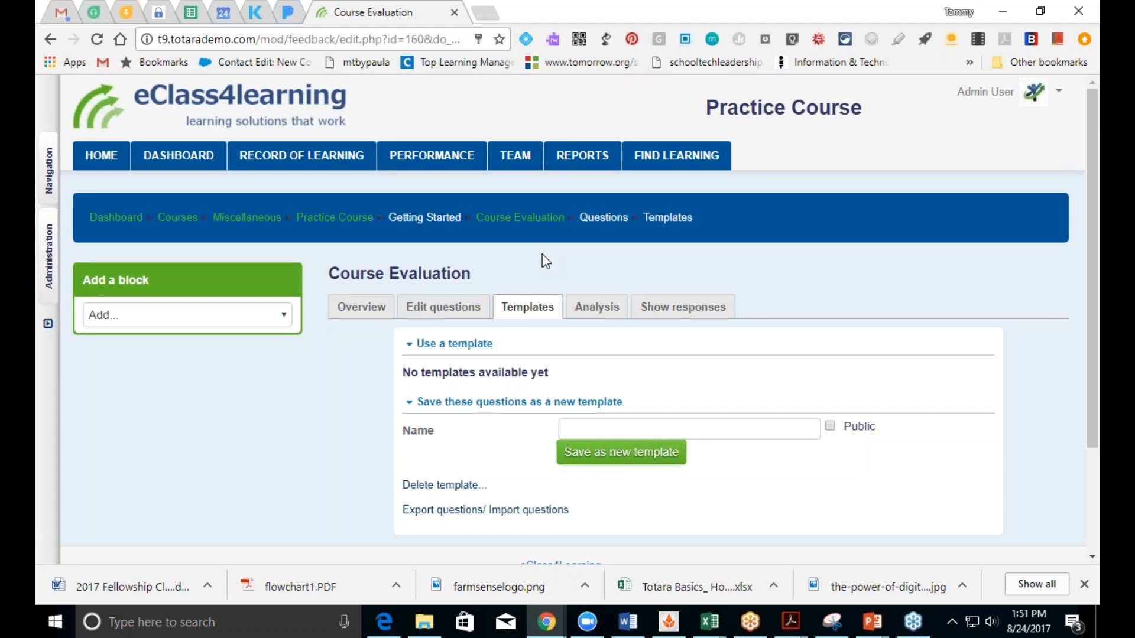
left_click(596, 307)
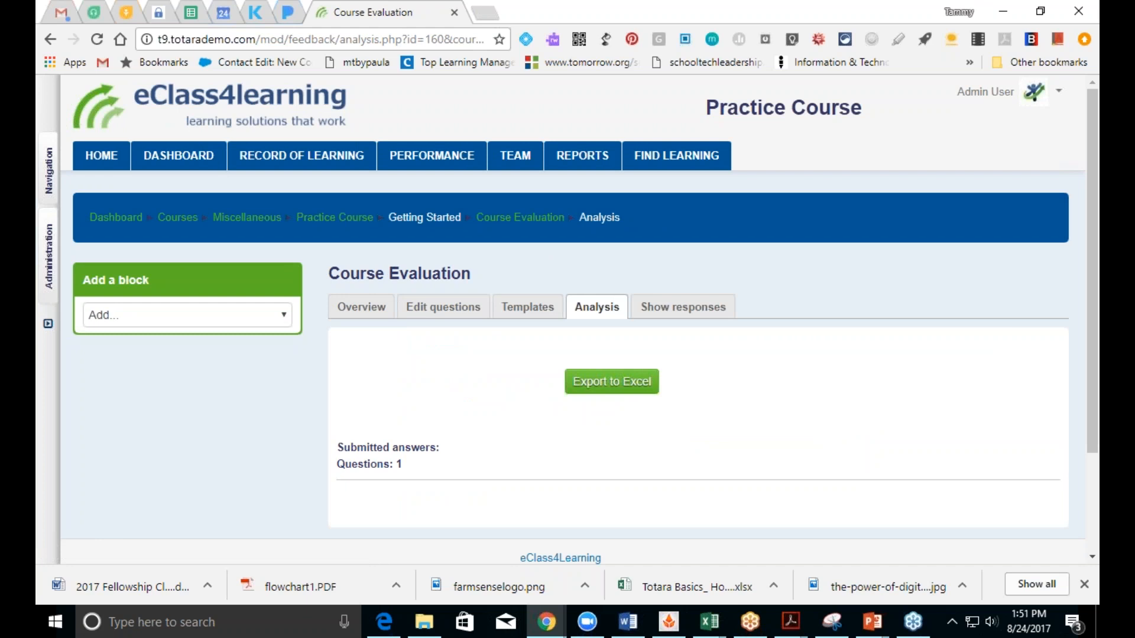
left_click(666, 315)
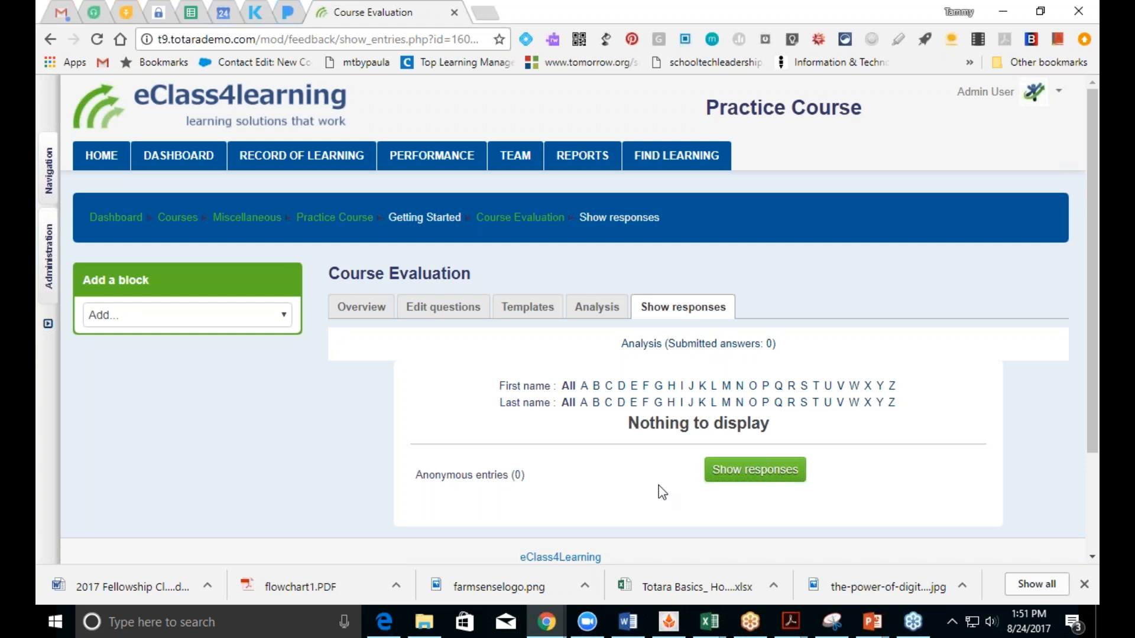
left_click(353, 310)
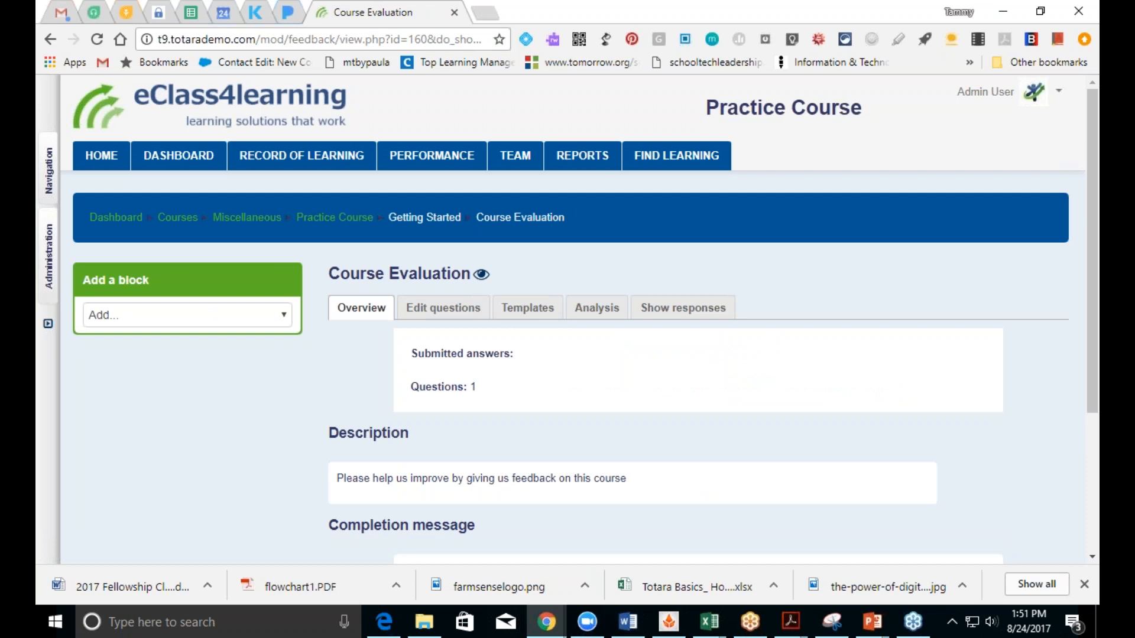
left_click(347, 224)
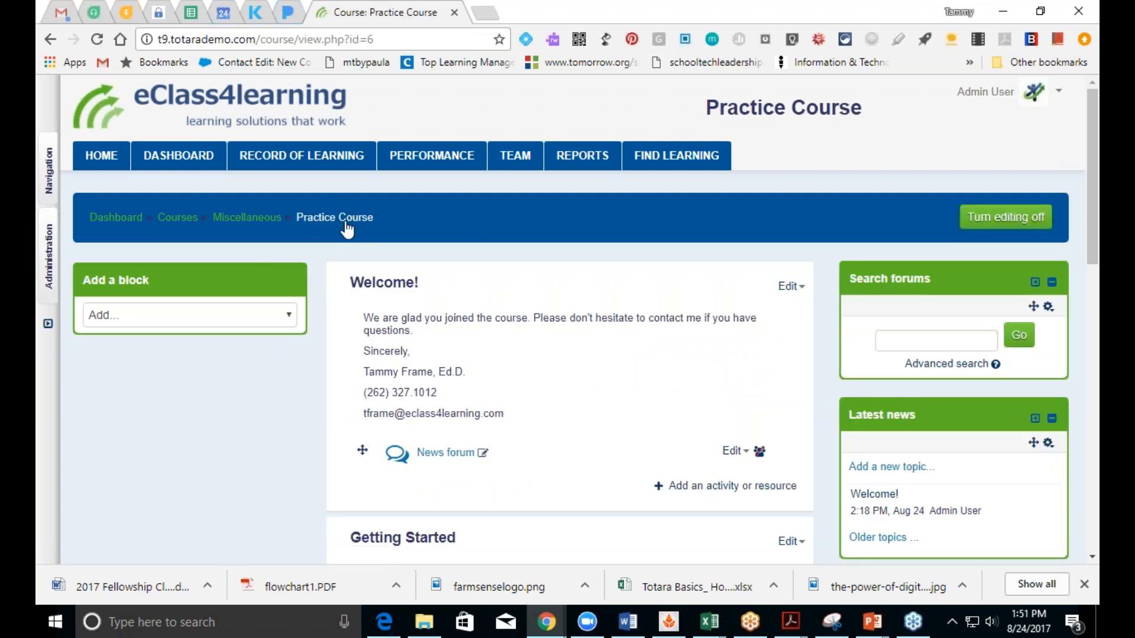
Step: Add a Quiz activity to Getting Started from the activity chooser
left_click_drag(1092, 264, 1092, 489)
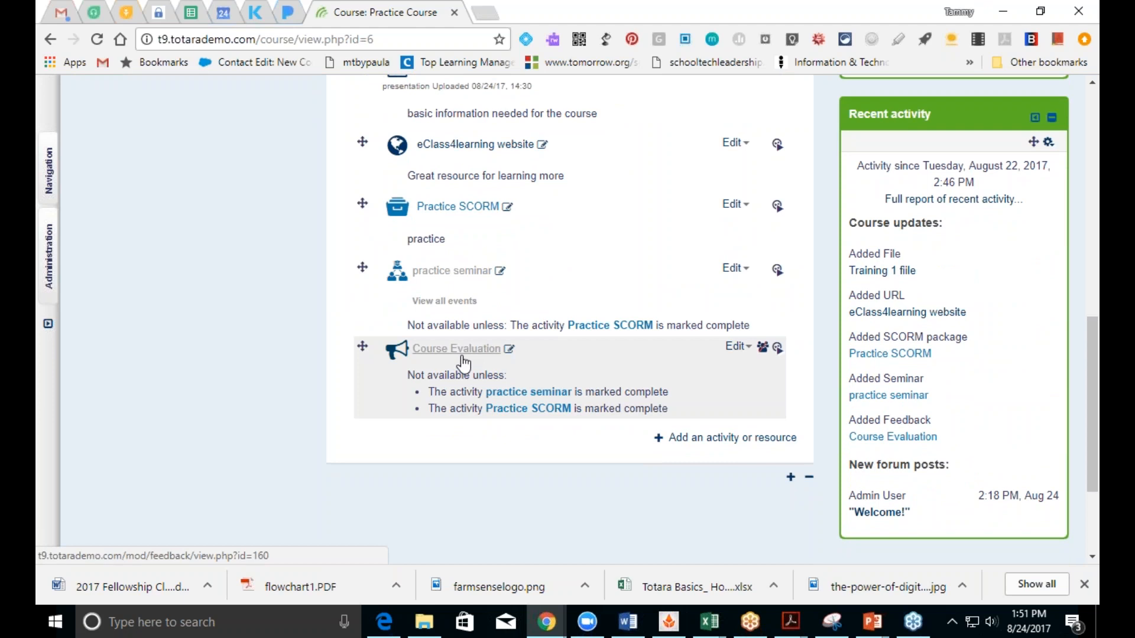
left_click(728, 442)
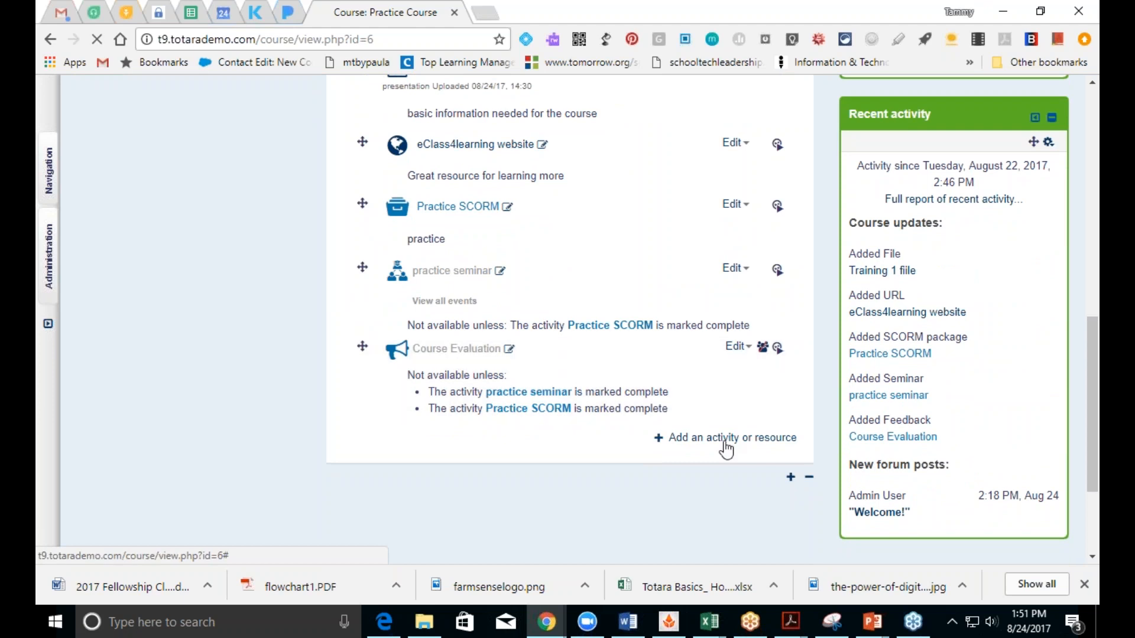
left_click_drag(537, 338, 540, 415)
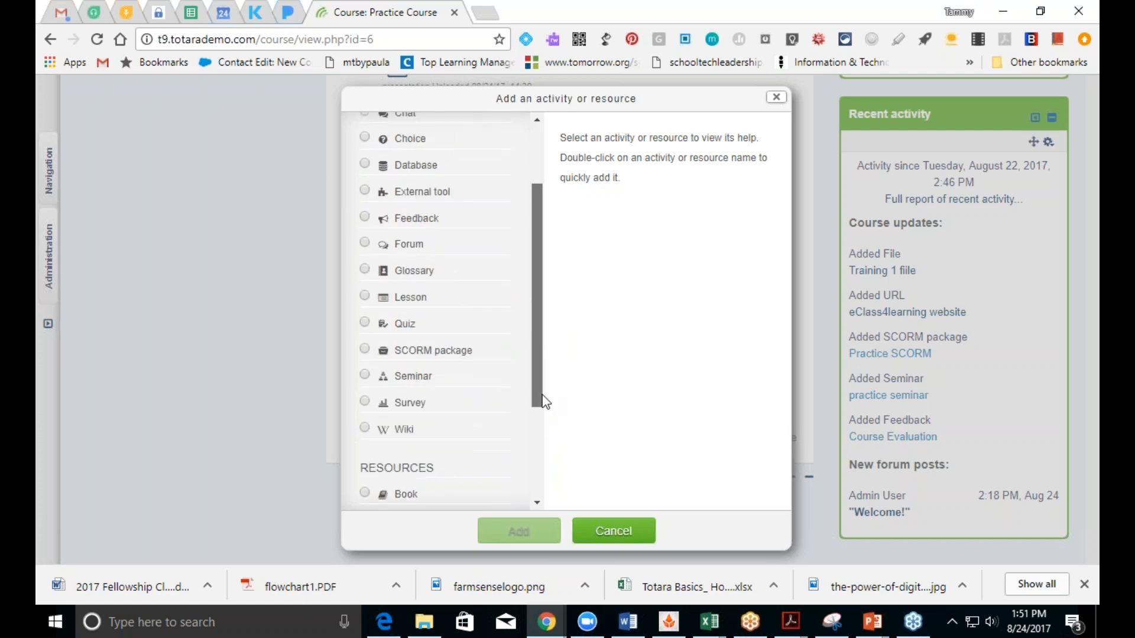
left_click(365, 323)
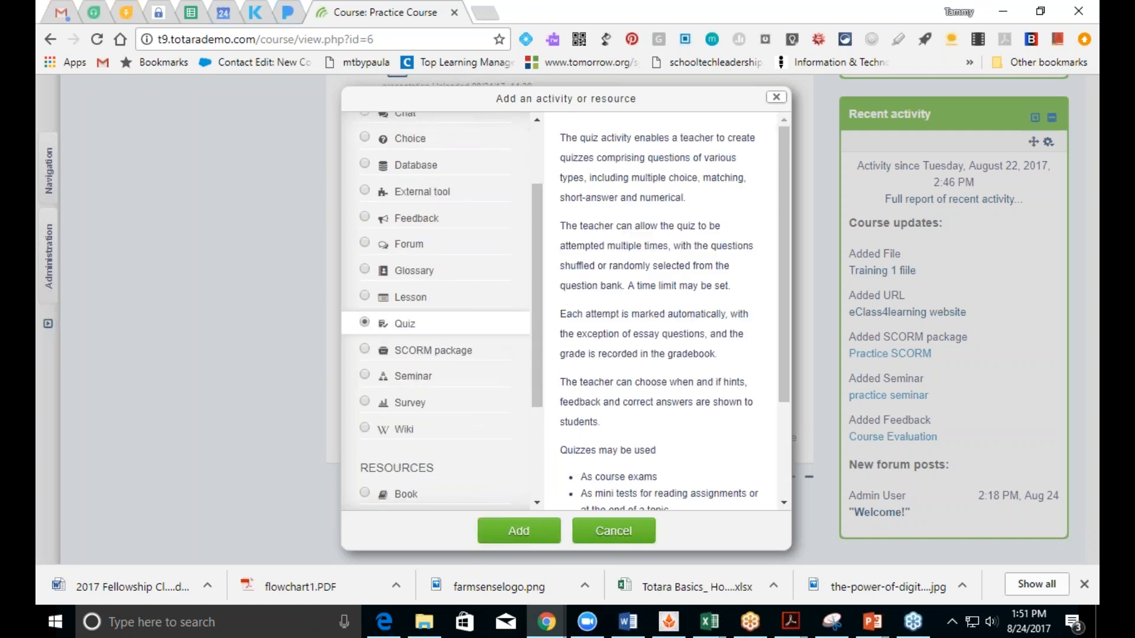
left_click(509, 527)
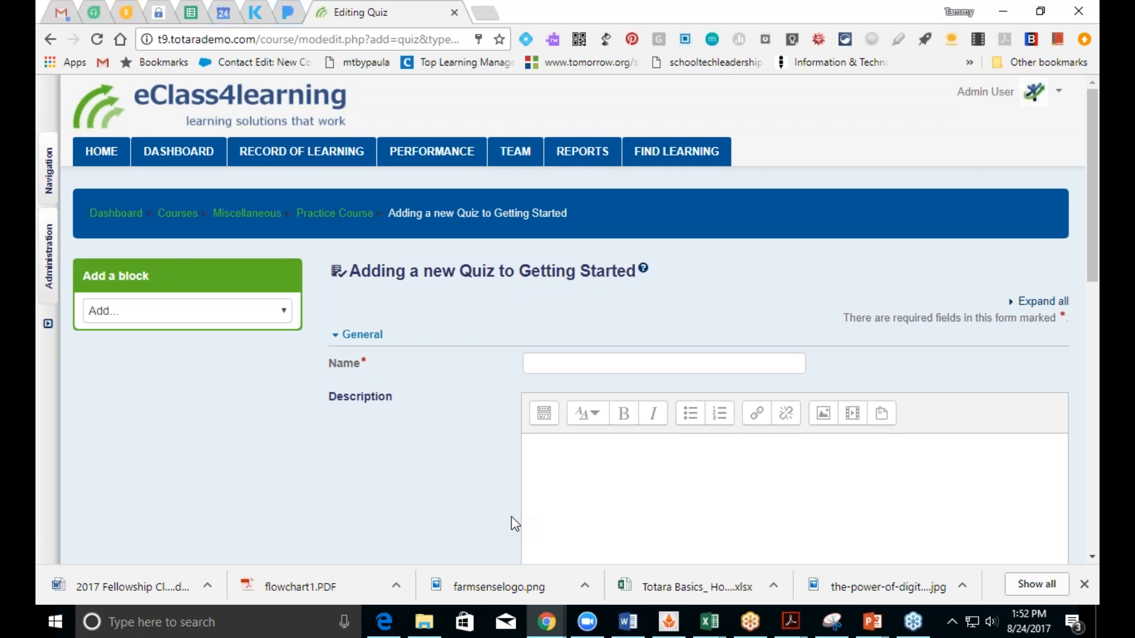
Step: Enter 'Practice Quiz' as the quiz name and expand all settings sections
left_click(633, 366)
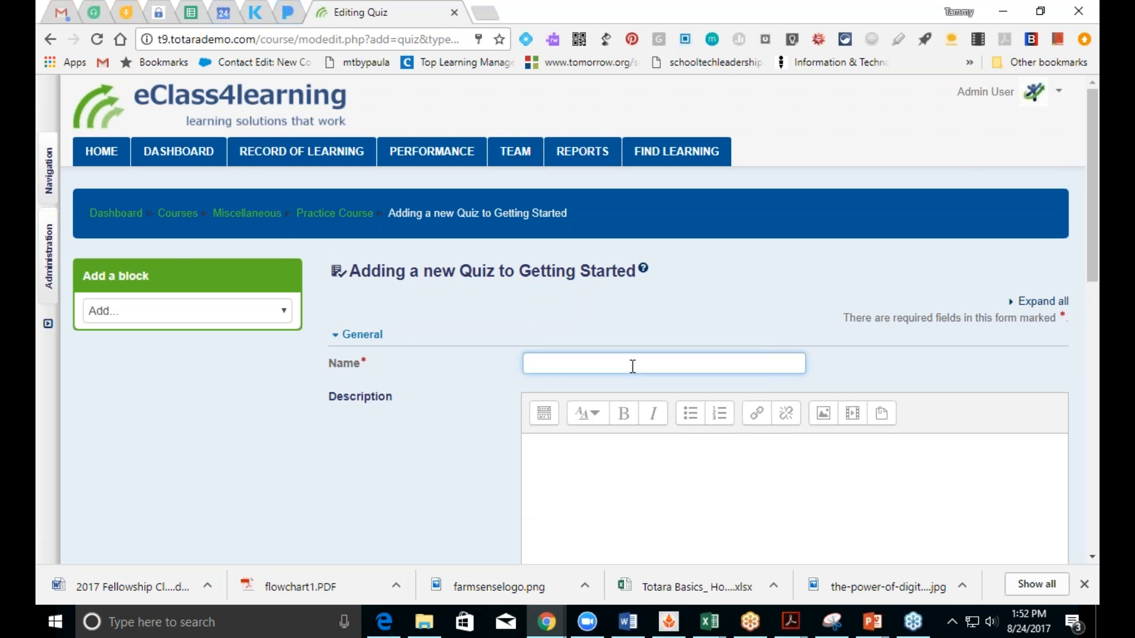
type("Practice")
type("Quiz")
left_click(1085, 256)
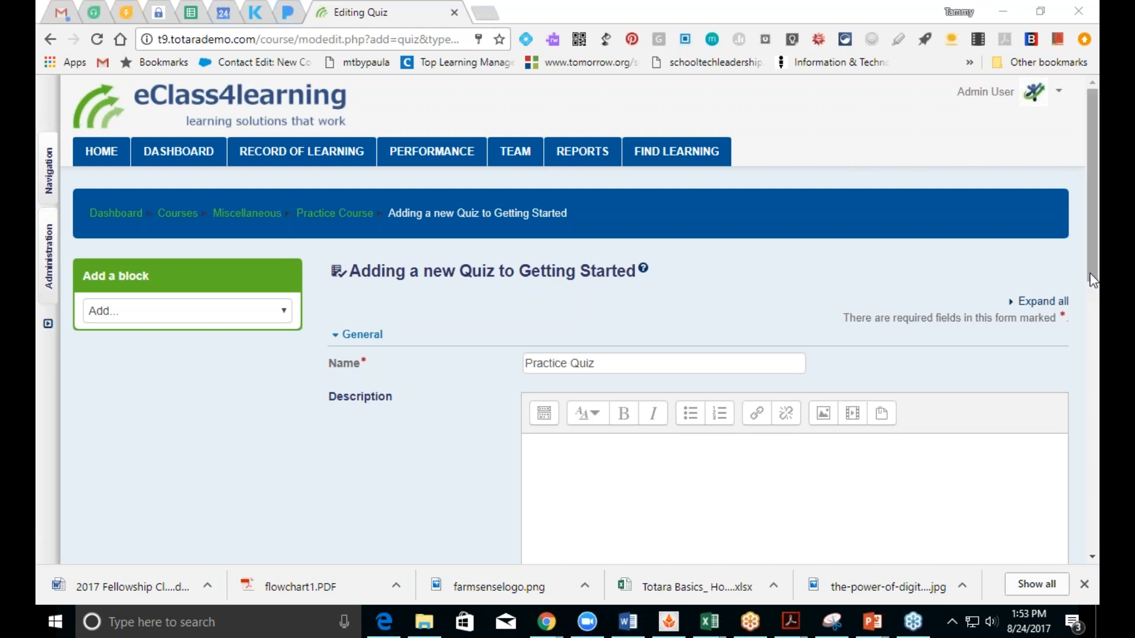
left_click_drag(1093, 280, 1094, 346)
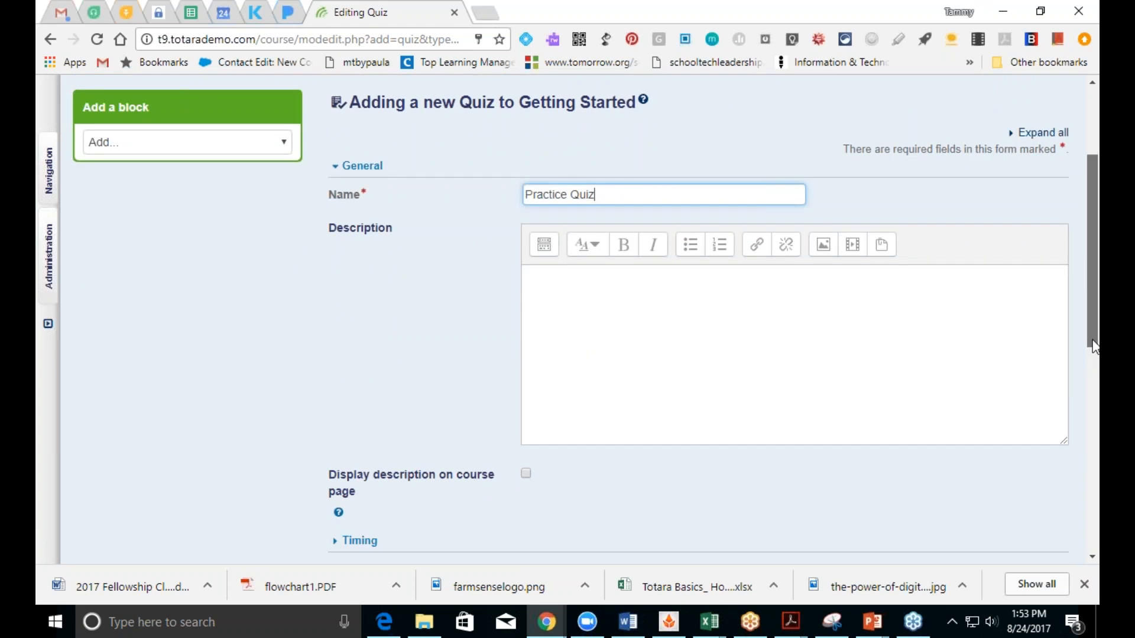
left_click(808, 358)
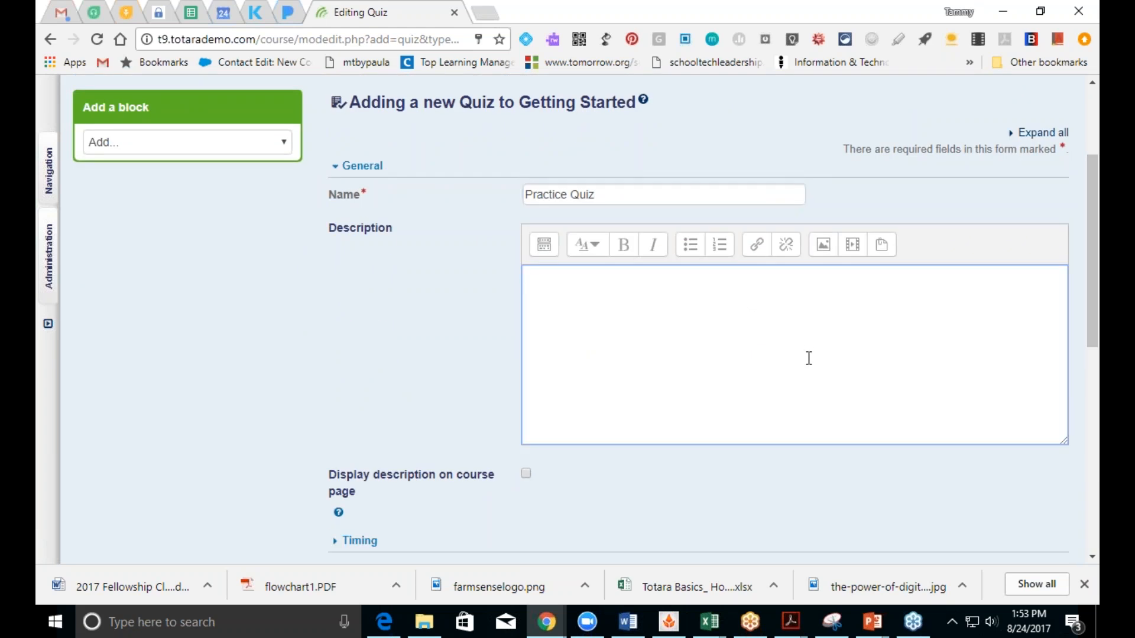
mouse_move(1092, 332)
left_mouse_down()
mouse_move(1092, 404)
mouse_move(1092, 317)
left_mouse_up()
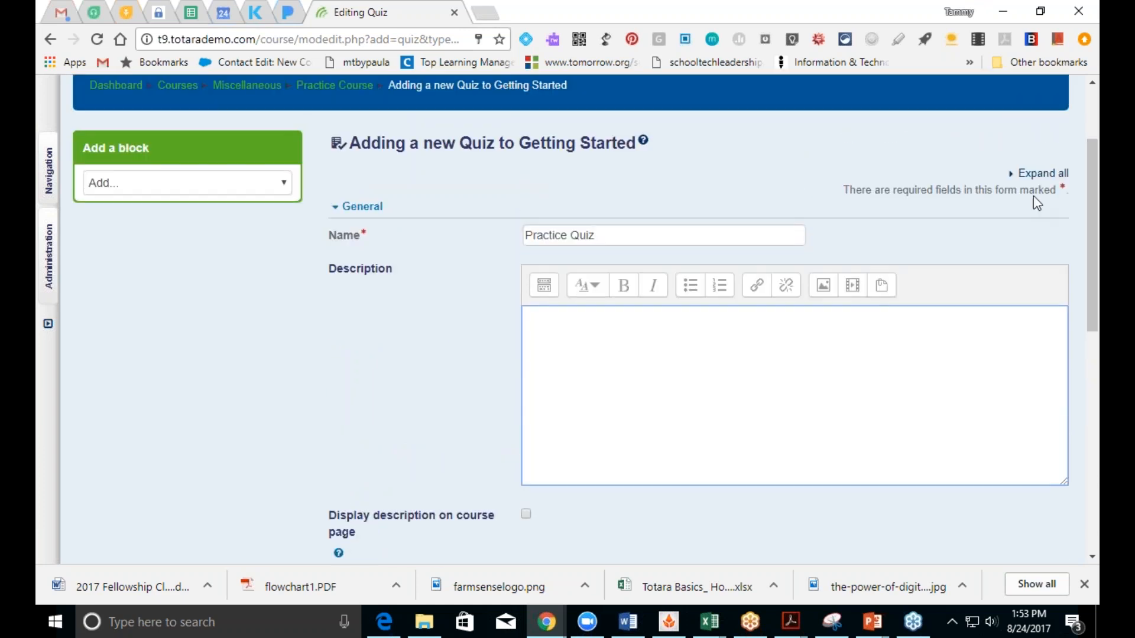
left_click(1042, 173)
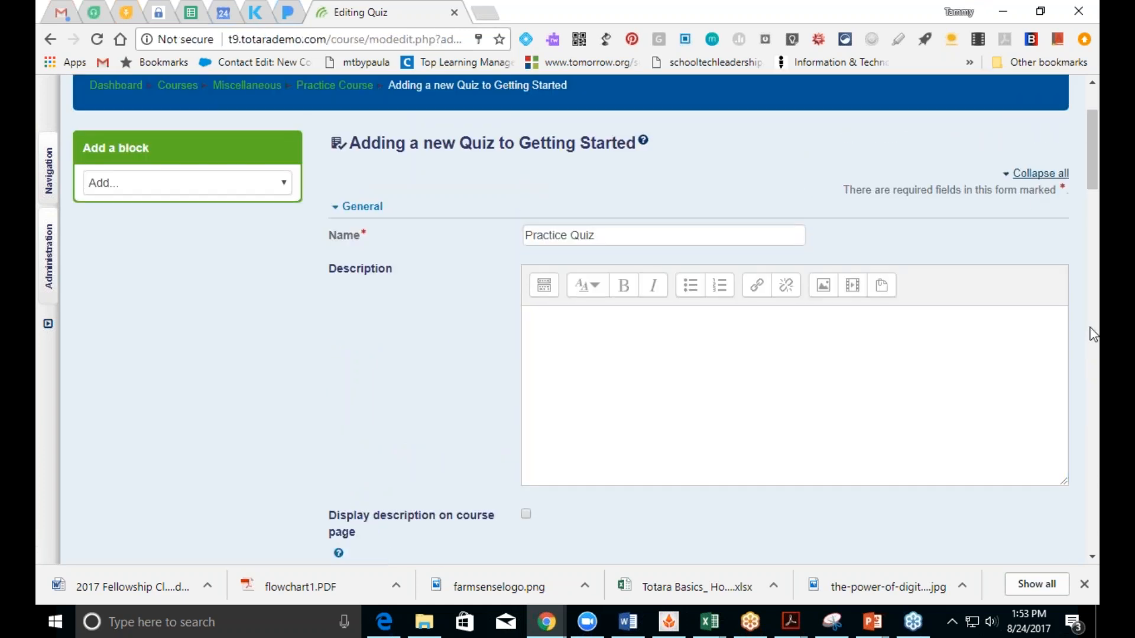
left_click(1092, 559)
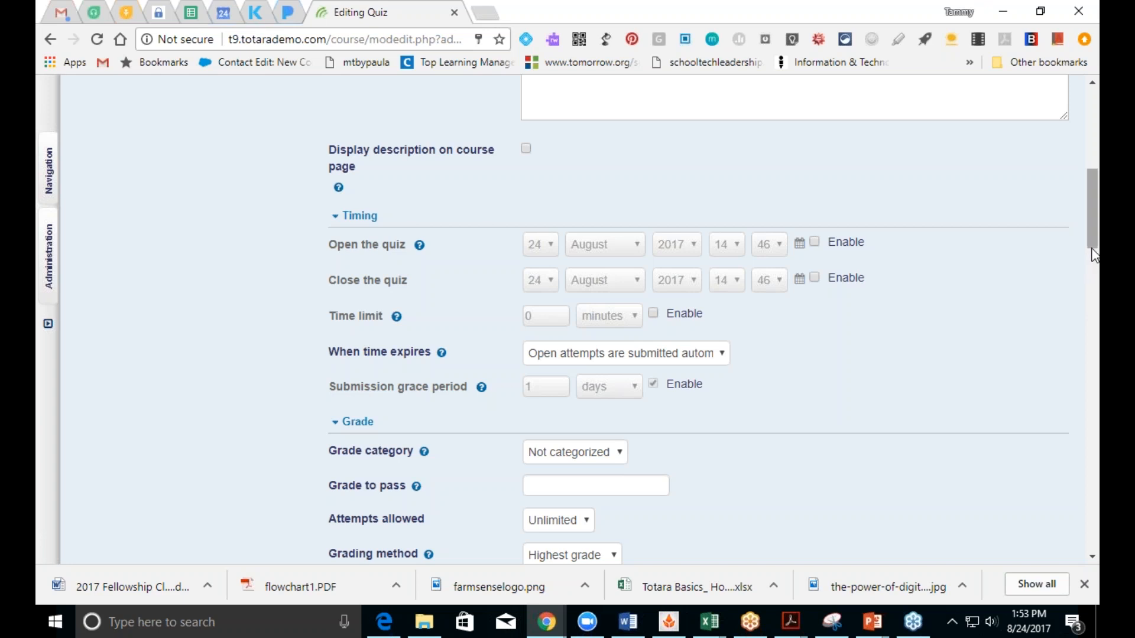
left_click_drag(1094, 255, 1094, 269)
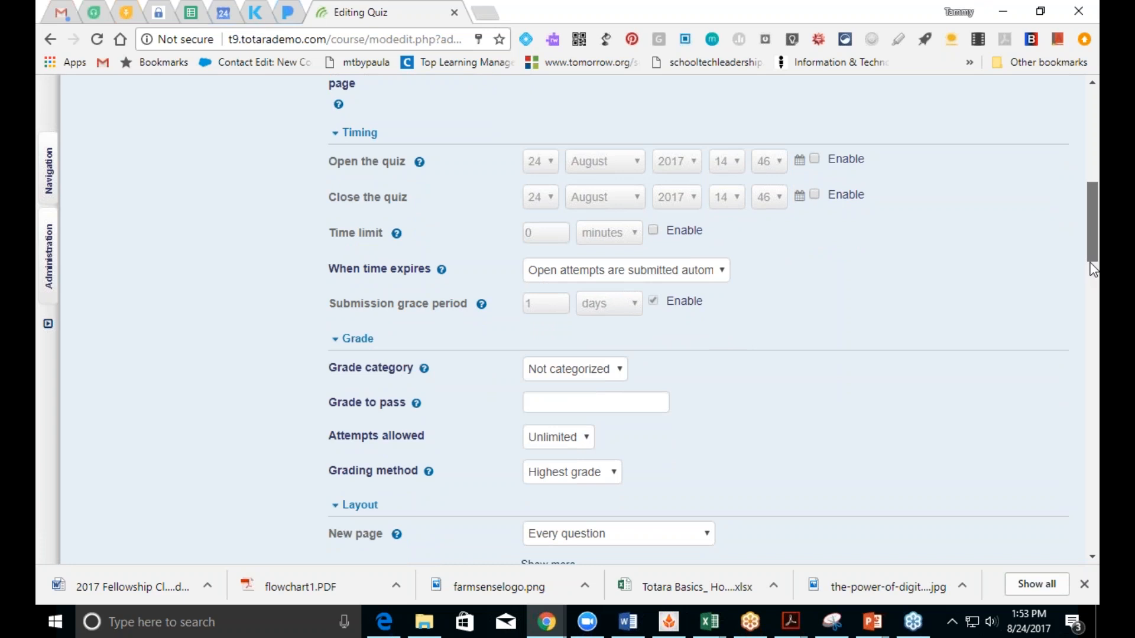
left_click_drag(1093, 271, 1091, 293)
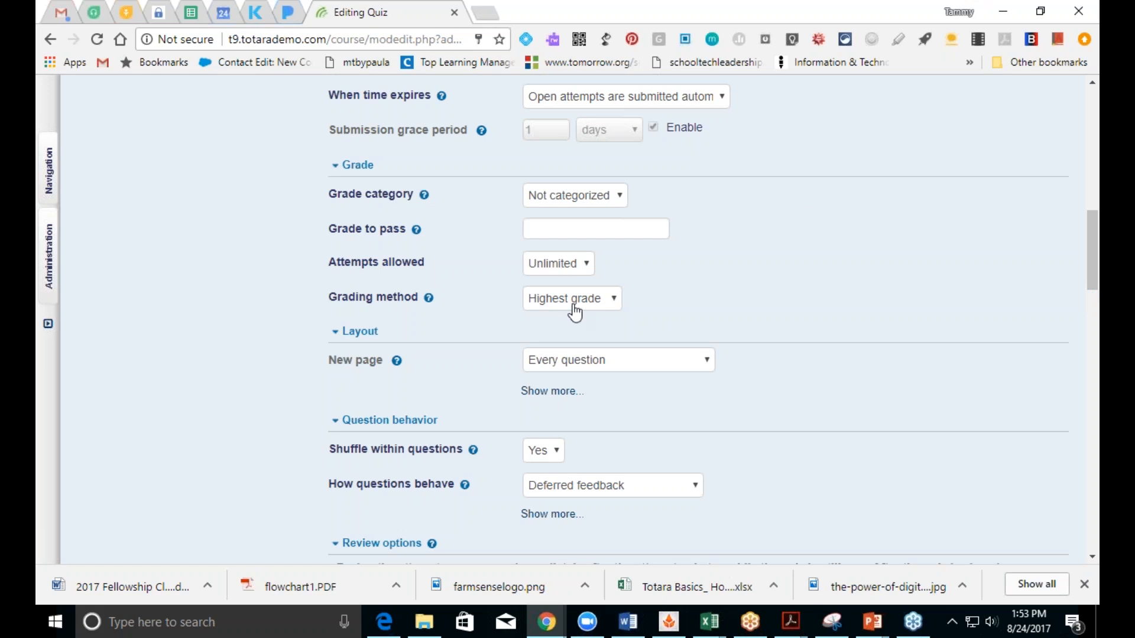
left_click(574, 310)
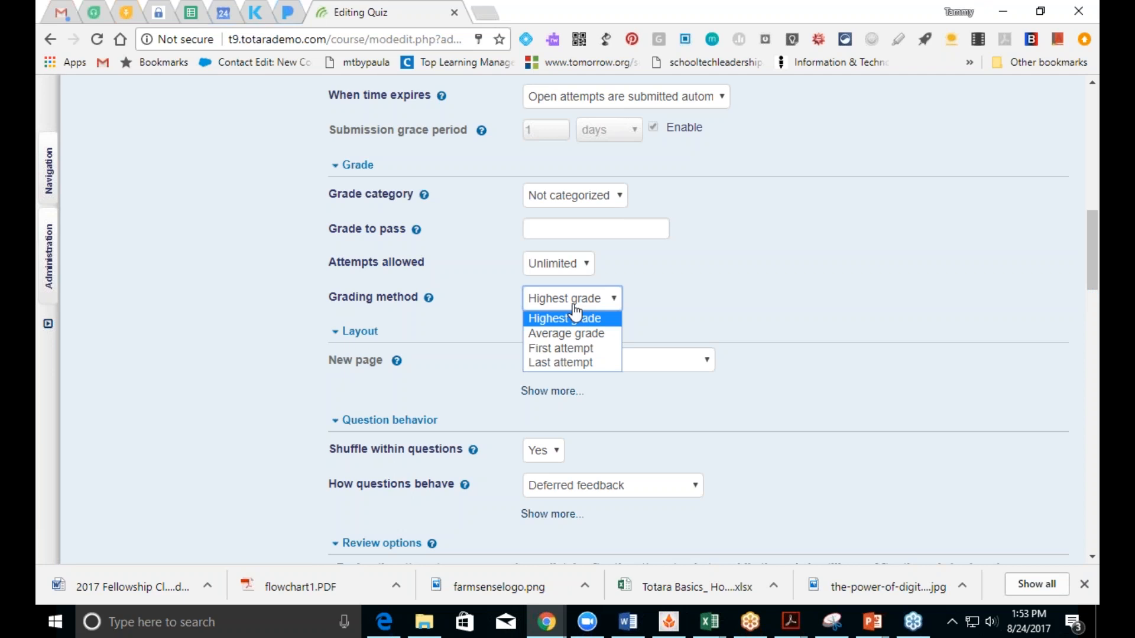
left_click(573, 306)
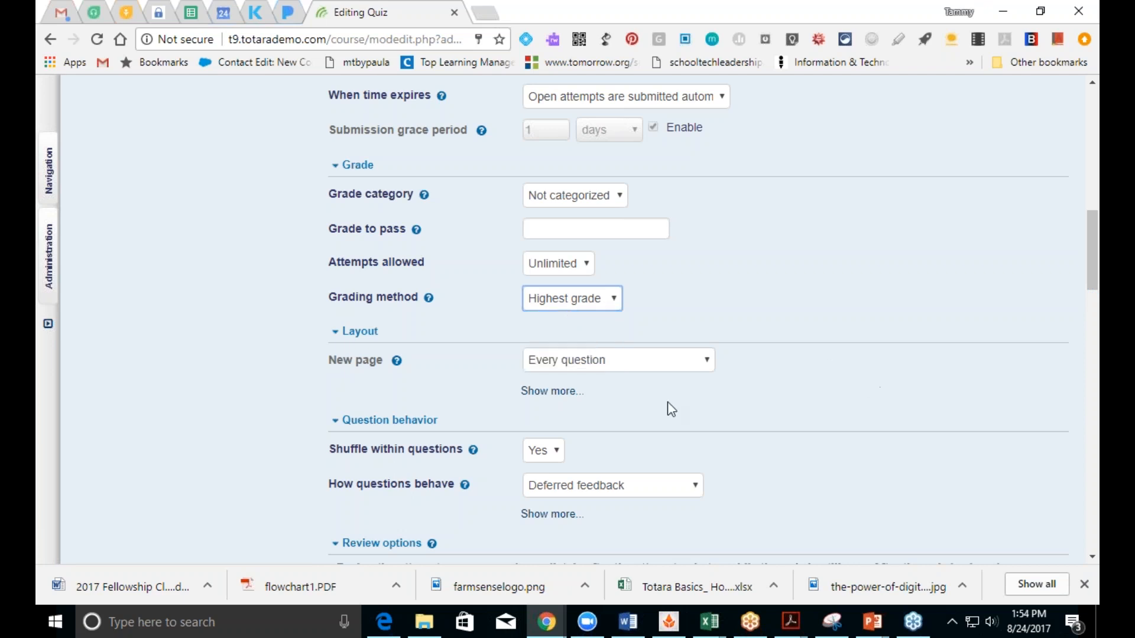
left_click(551, 368)
left_click(554, 372)
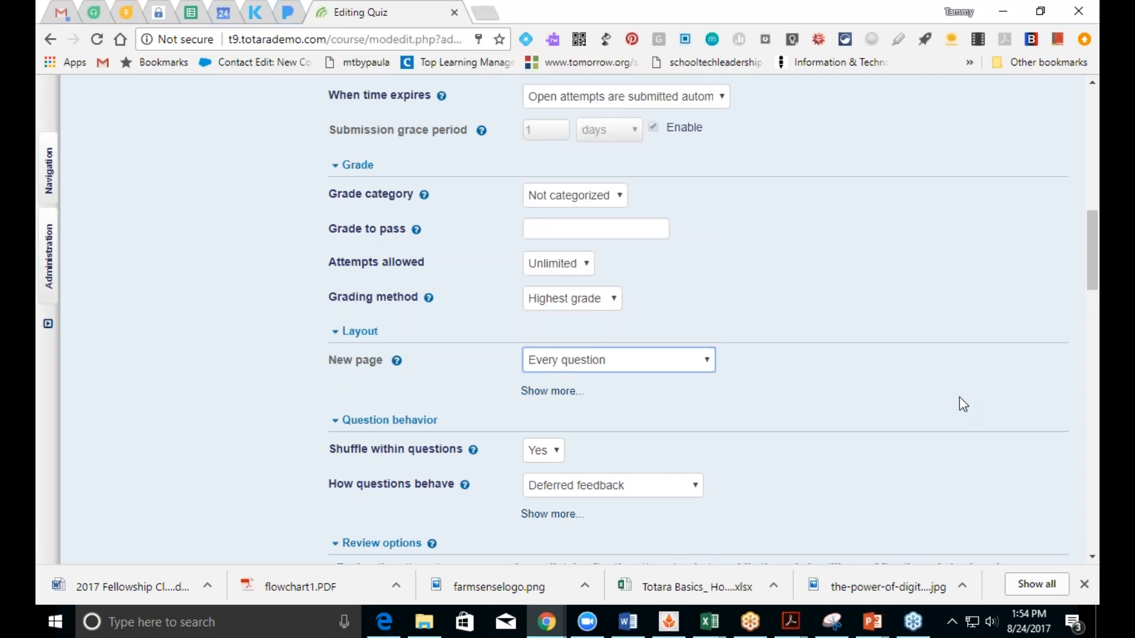
left_click_drag(1093, 285, 1094, 334)
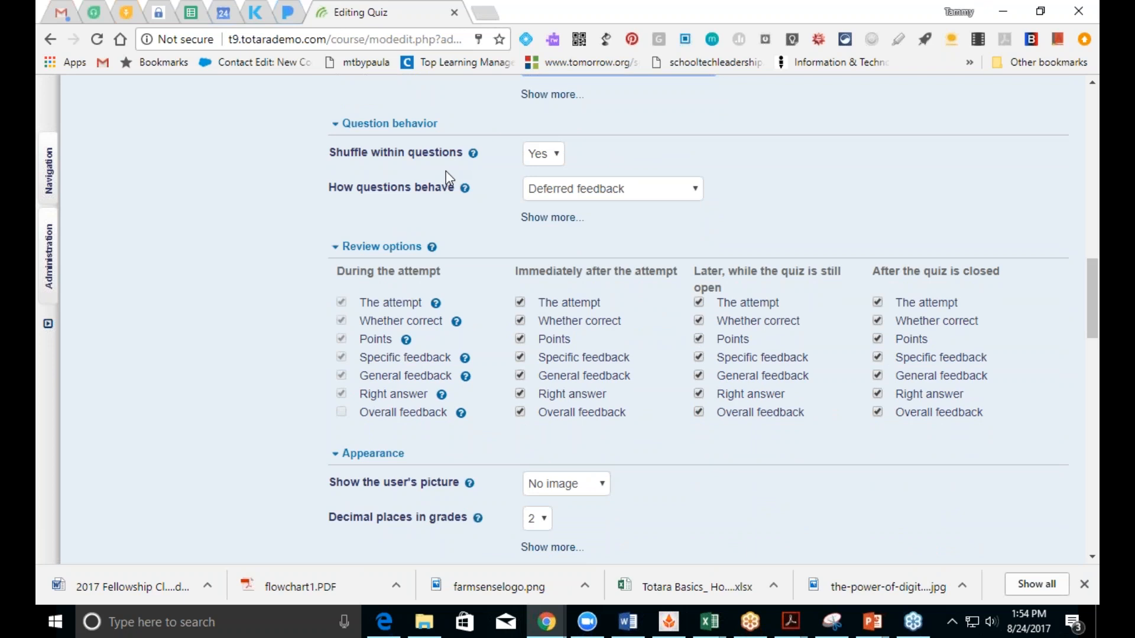
Step: Set How questions behave to Immediate feedback
left_click(535, 201)
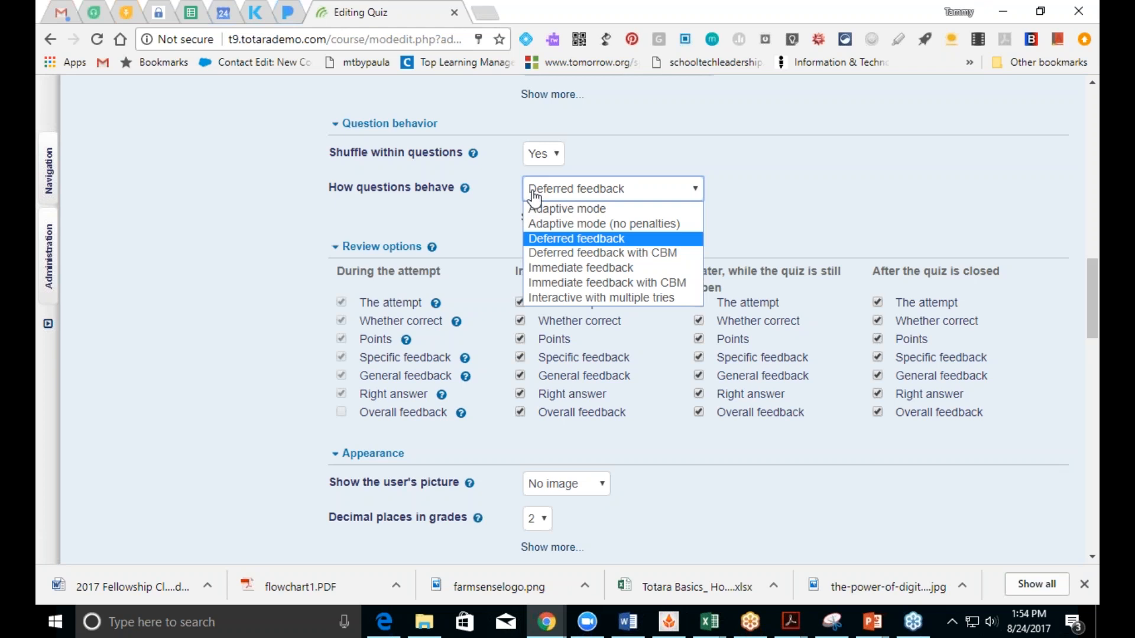
left_click(541, 268)
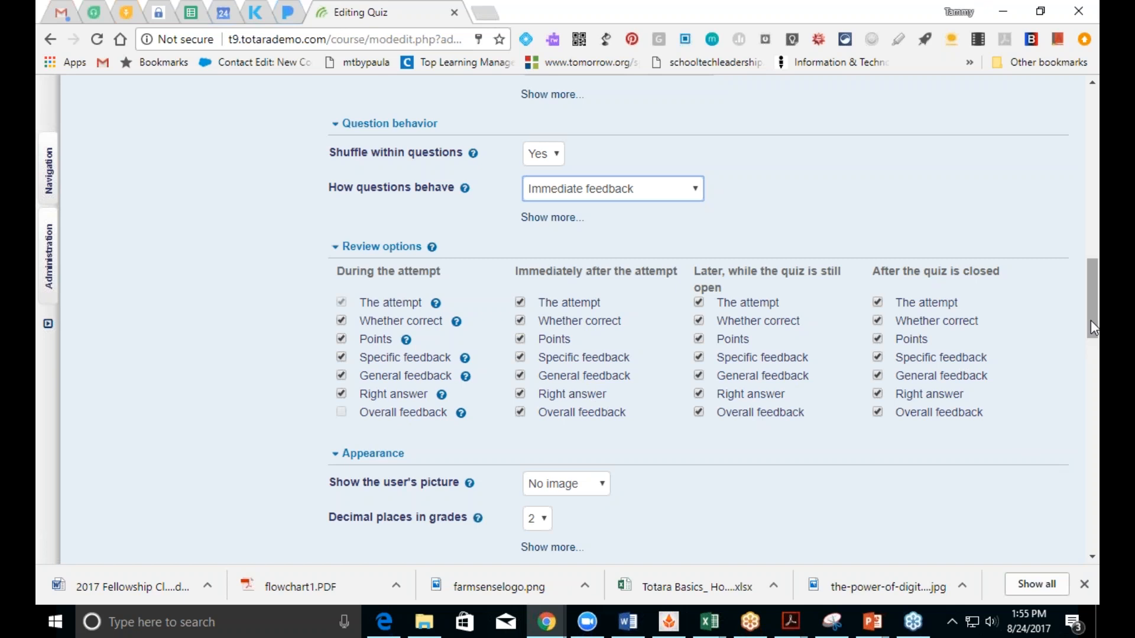
scroll(1091, 321, "down", 5)
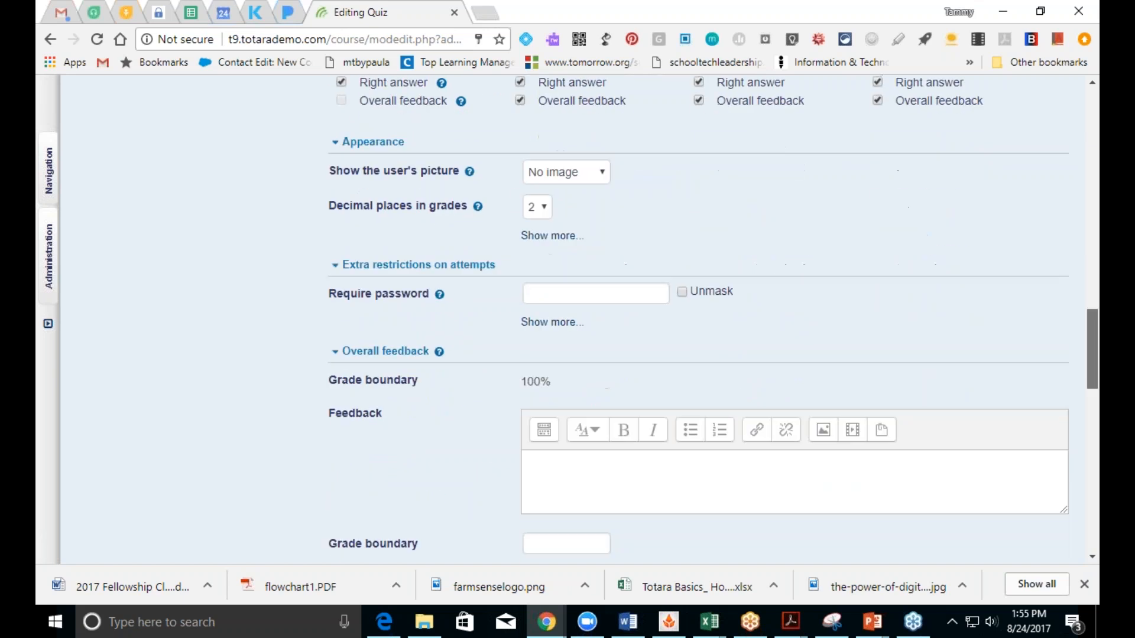
scroll(1091, 348, "down", 2)
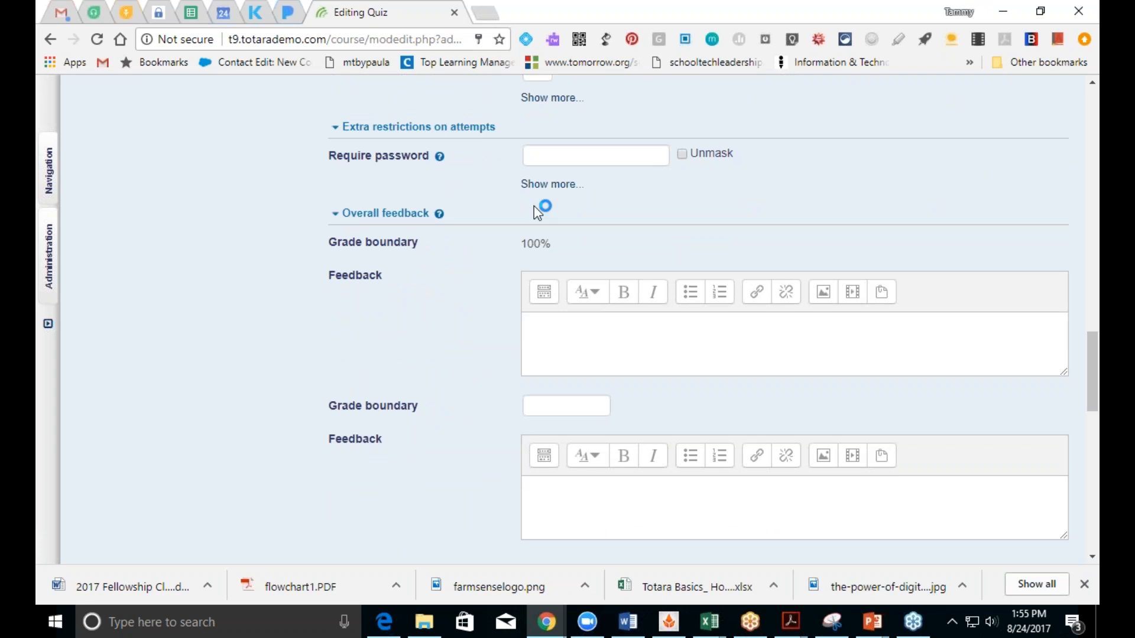
Step: Add an overall feedback boundary of 90% with the feedback 'Great job!'
left_click(565, 351)
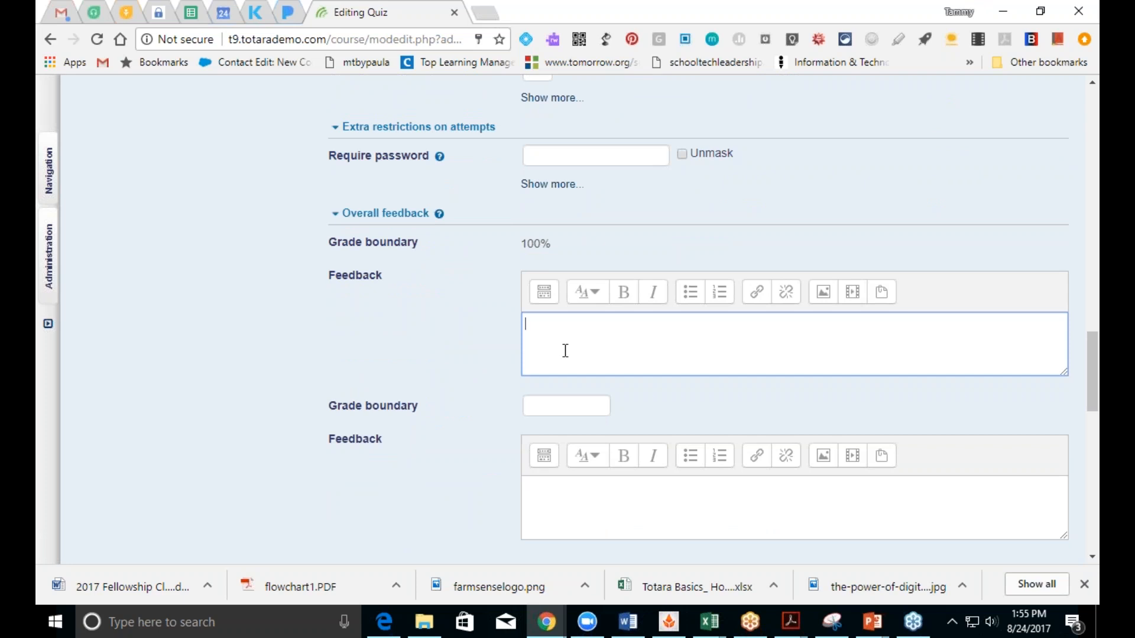
left_click(561, 417)
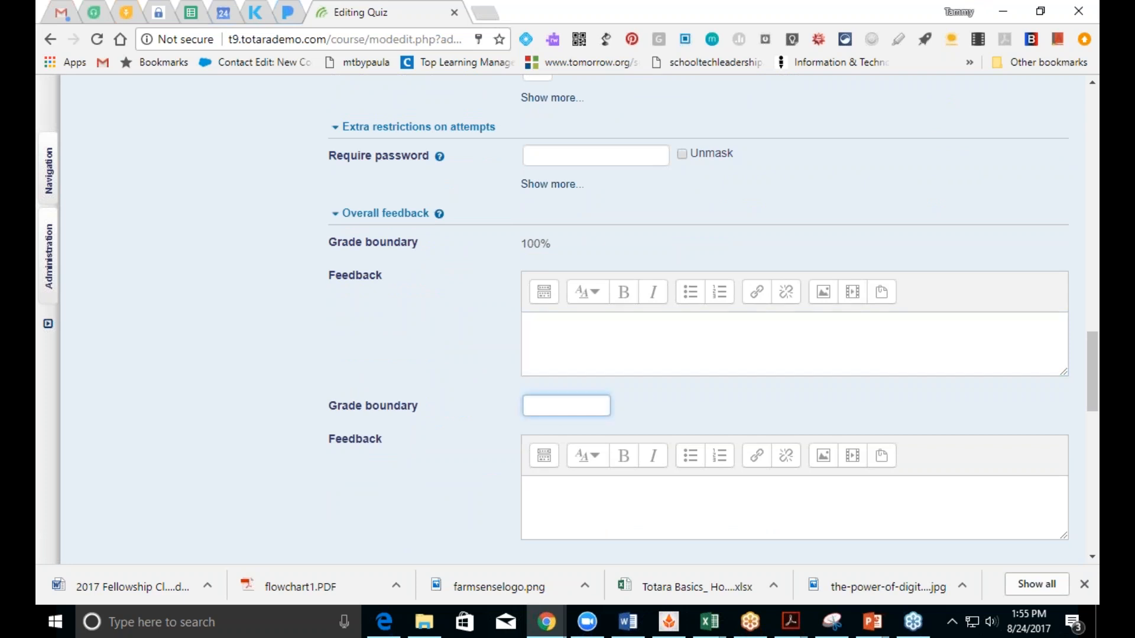
type("90%")
left_click(570, 330)
type("G")
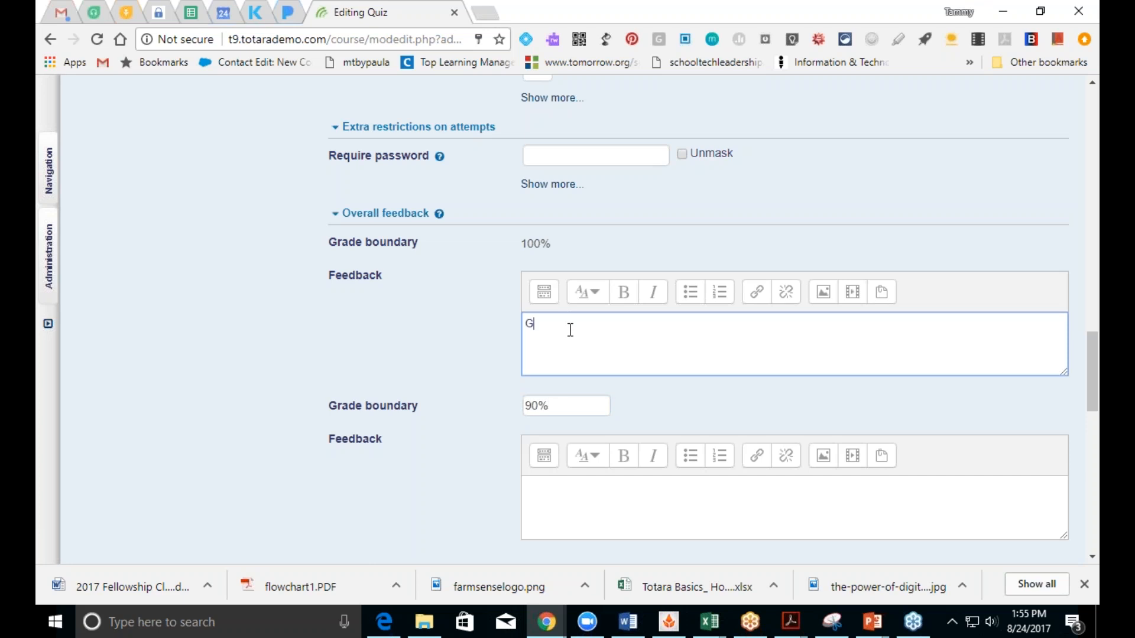
type("reat job!")
scroll(1092, 372, "down", 5)
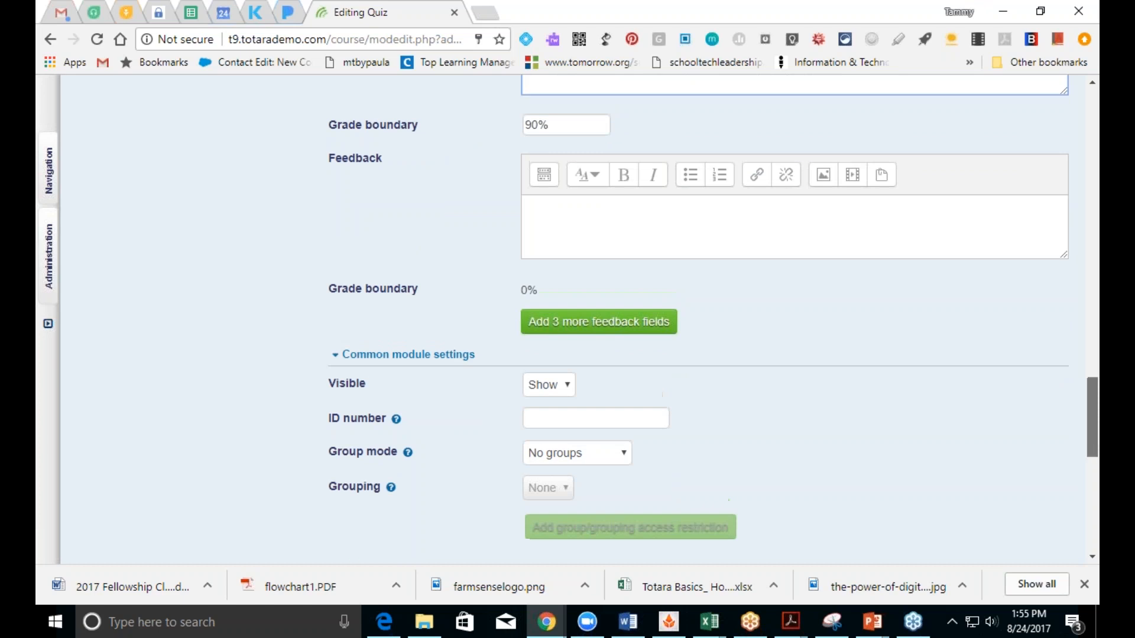
scroll(1092, 408, "up", 1)
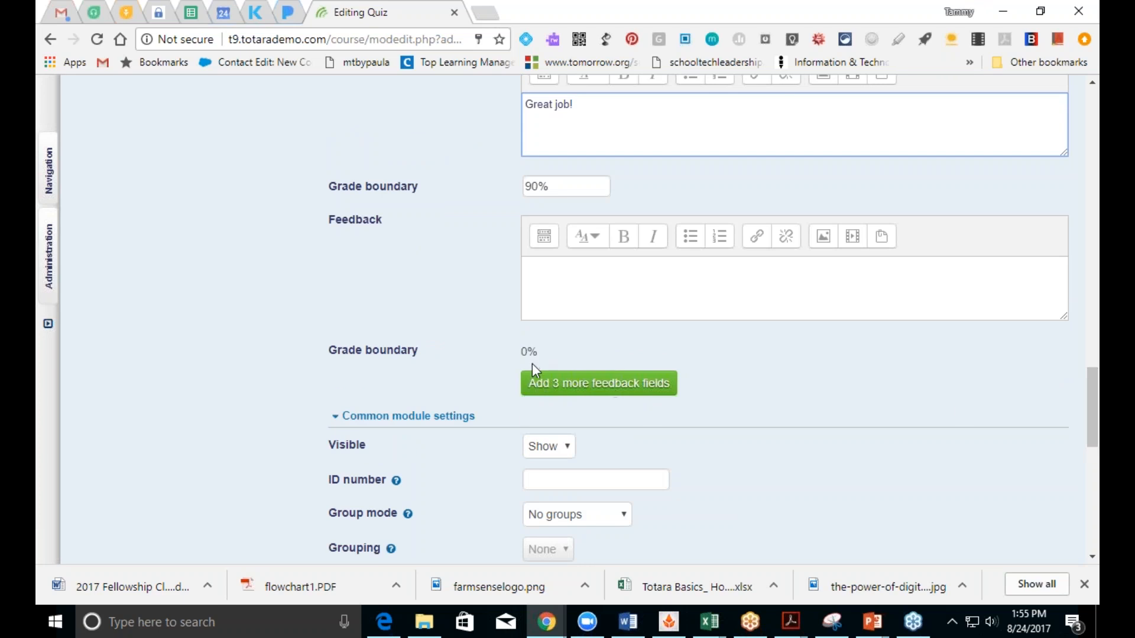
Step: Add three more feedback fields and enter a 60 boundary with feedback 'Ok'
left_click(551, 386)
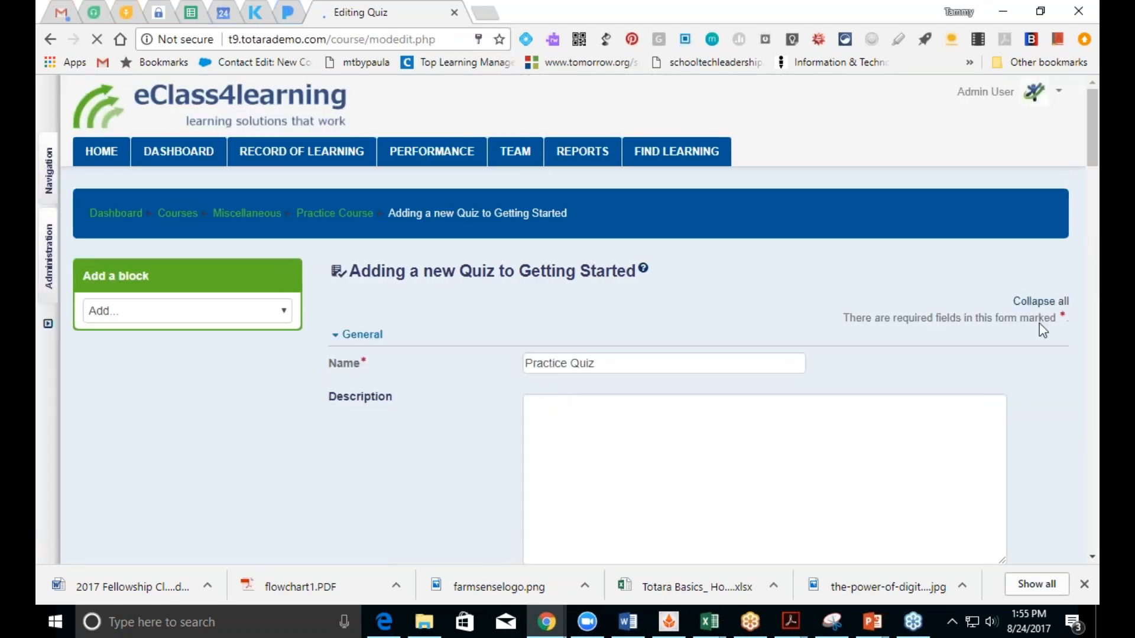
scroll(1089, 555, "down", 15)
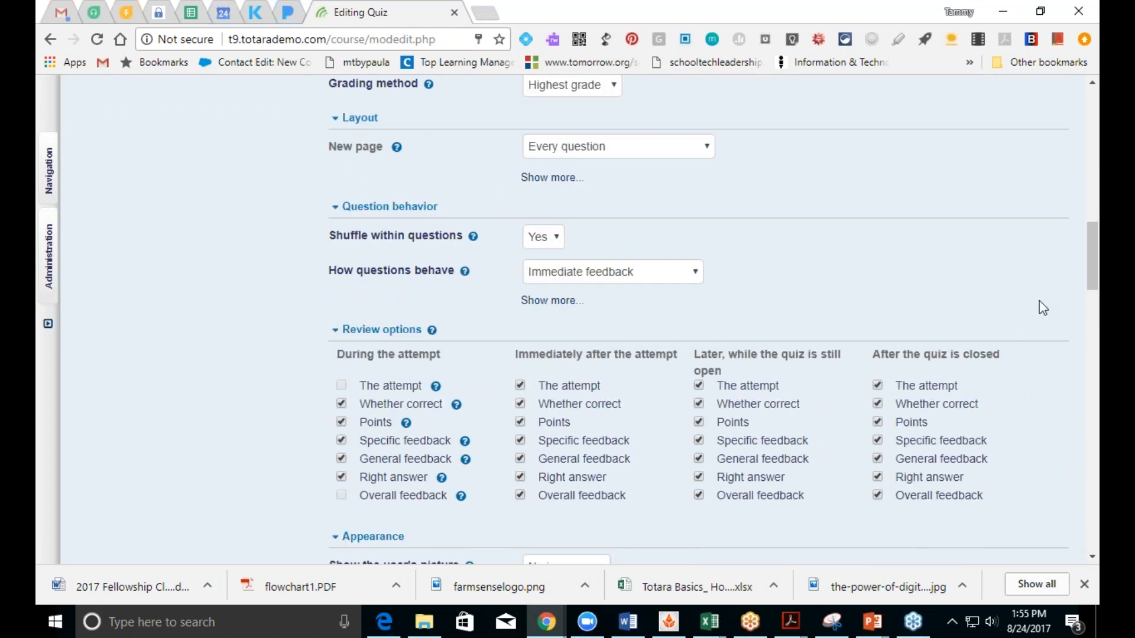
left_click_drag(1093, 293, 1094, 392)
left_click(558, 378)
type("60")
left_click(548, 331)
type("Ok")
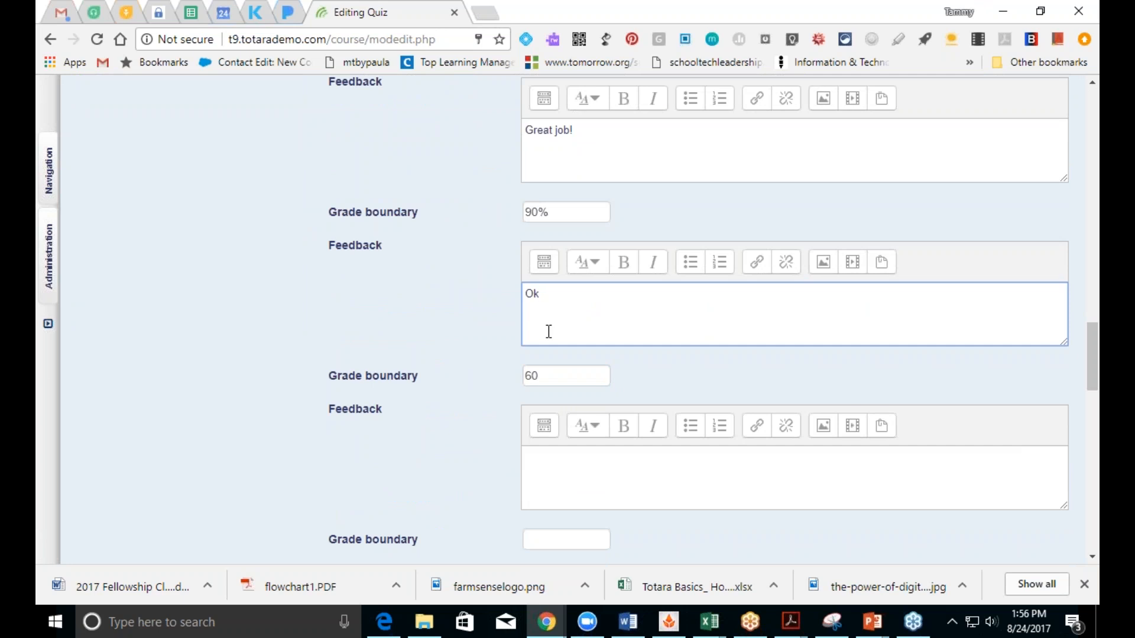
Step: Enter a 0 boundary with feedback 'Please schedule a time to get one-on-one help'
left_click_drag(1083, 378, 1085, 407)
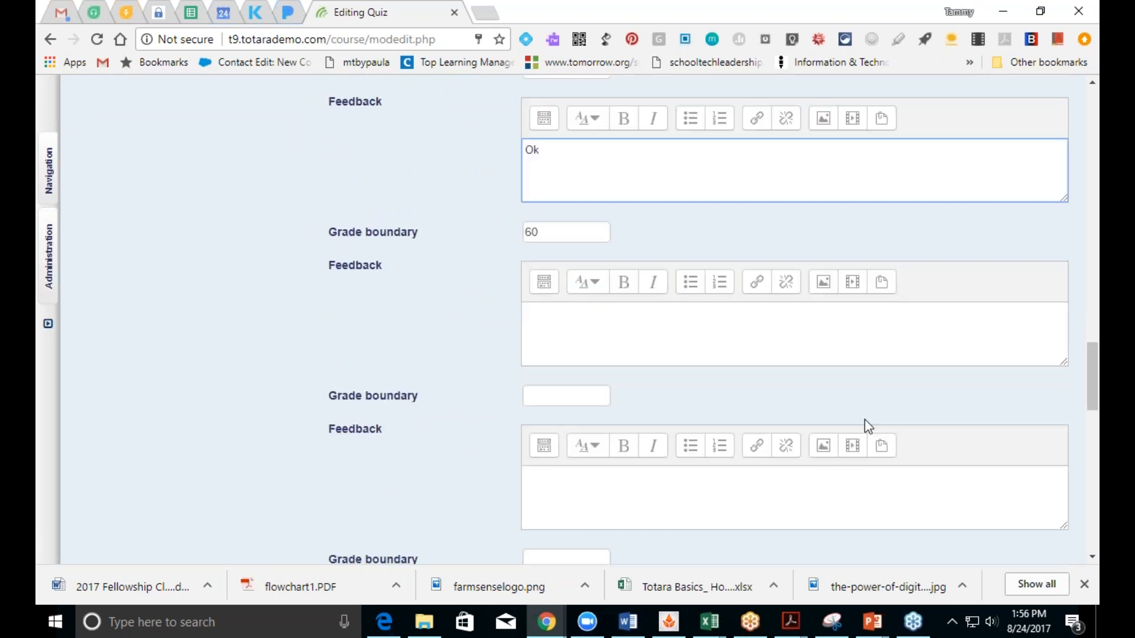
left_click(577, 401)
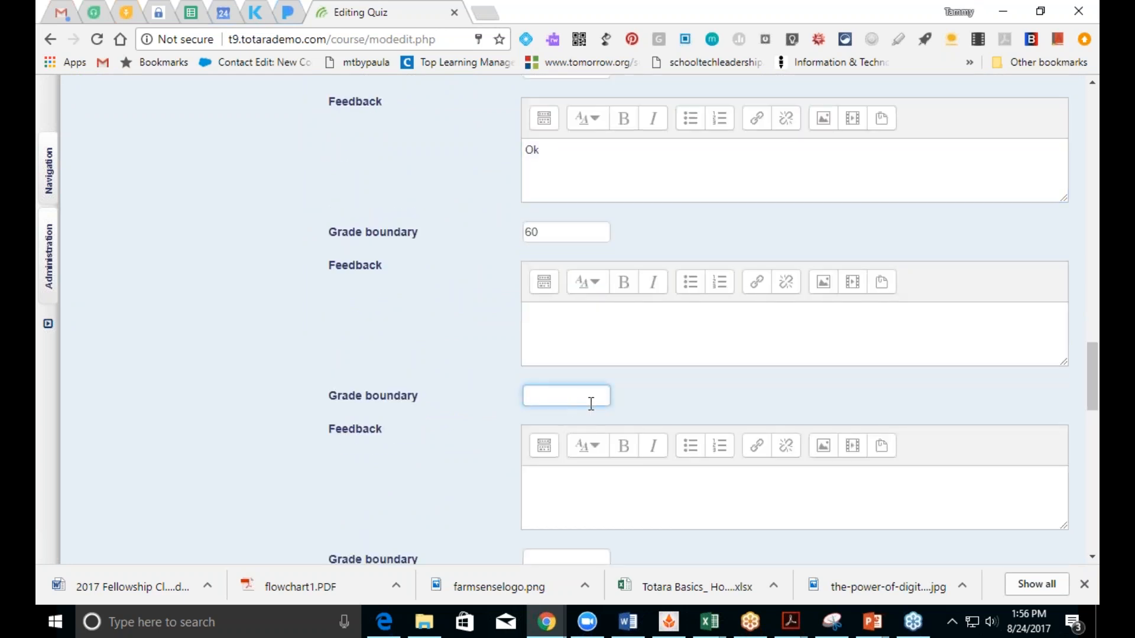
type("0")
left_click(601, 333)
type("Ple")
type("ase s")
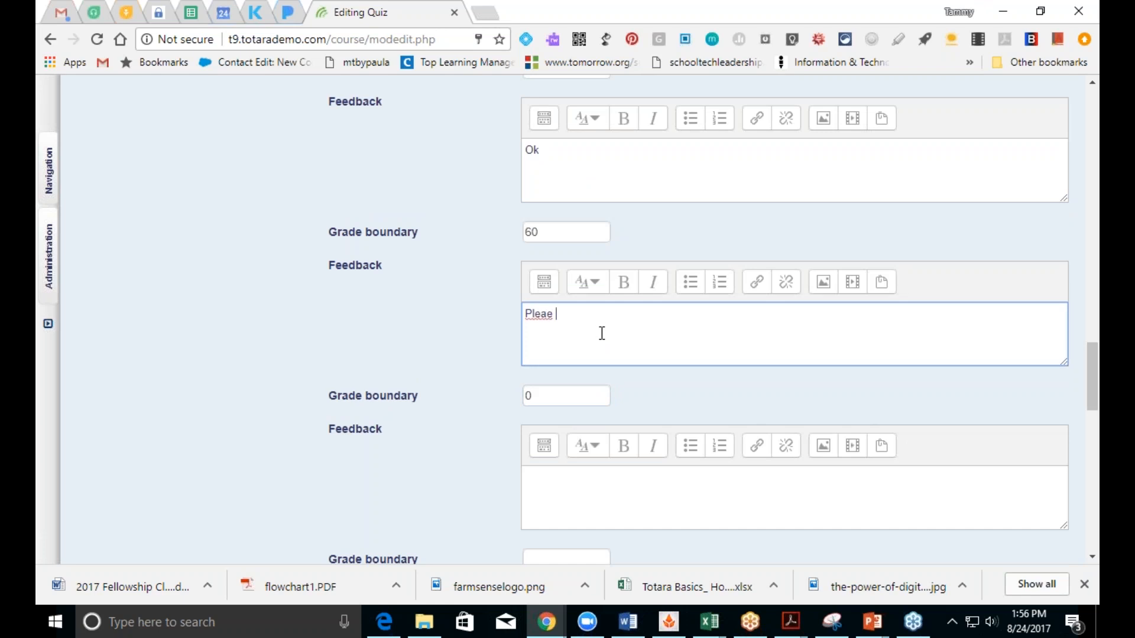
type("chedule a time to get one-on-one help")
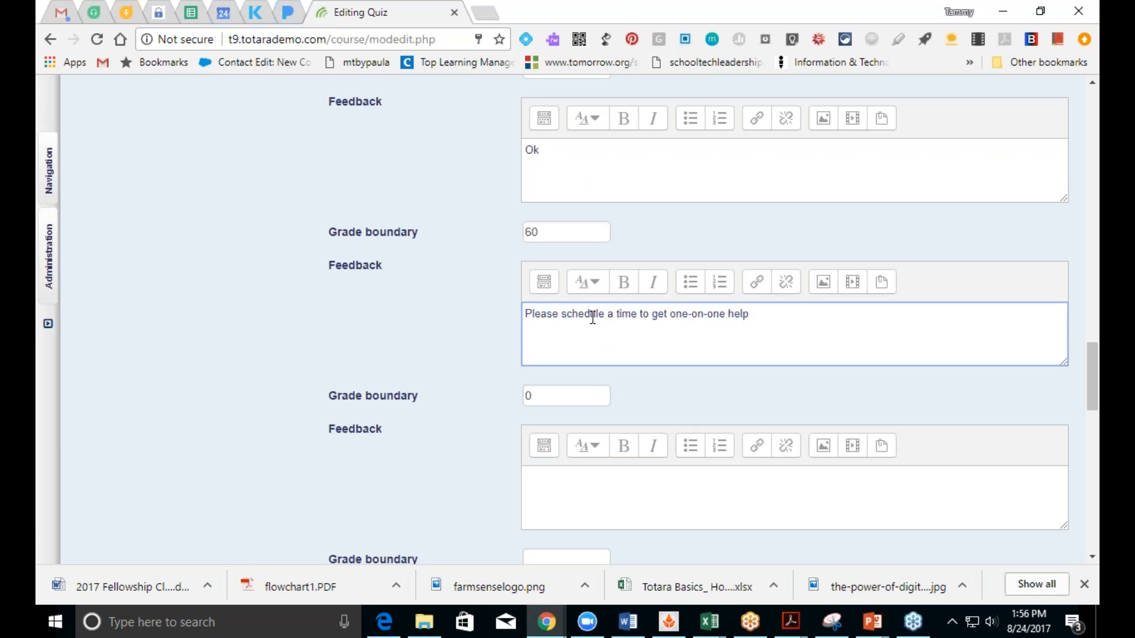
left_click_drag(1091, 388, 1091, 500)
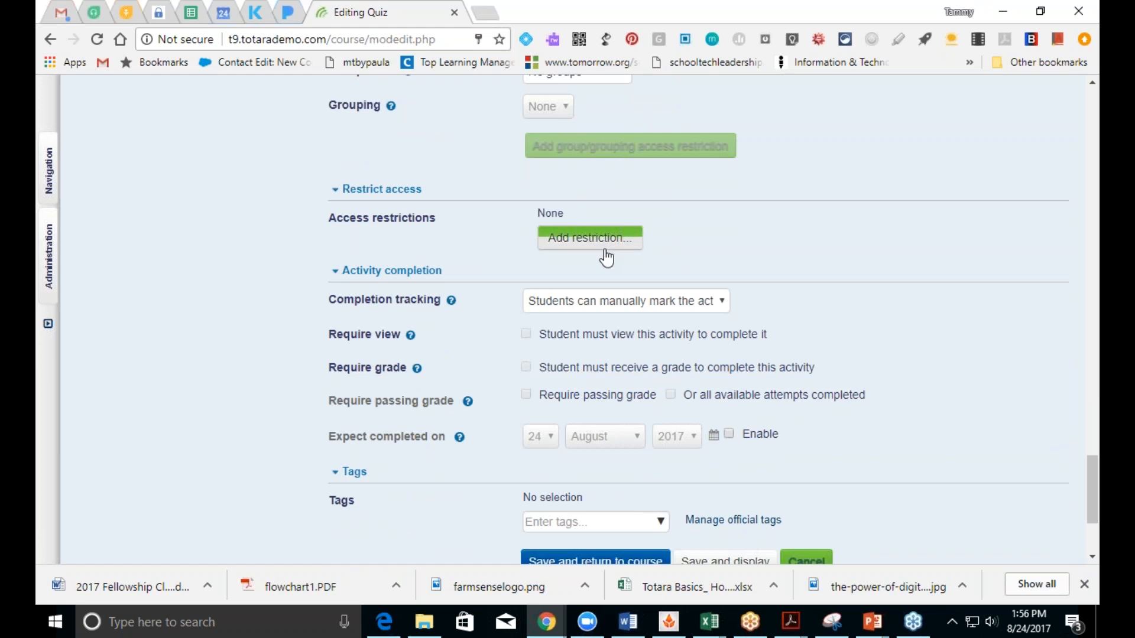
Step: Set completion tracking to require a passing grade, then try saving and returning to the course
left_click(635, 302)
left_click(648, 352)
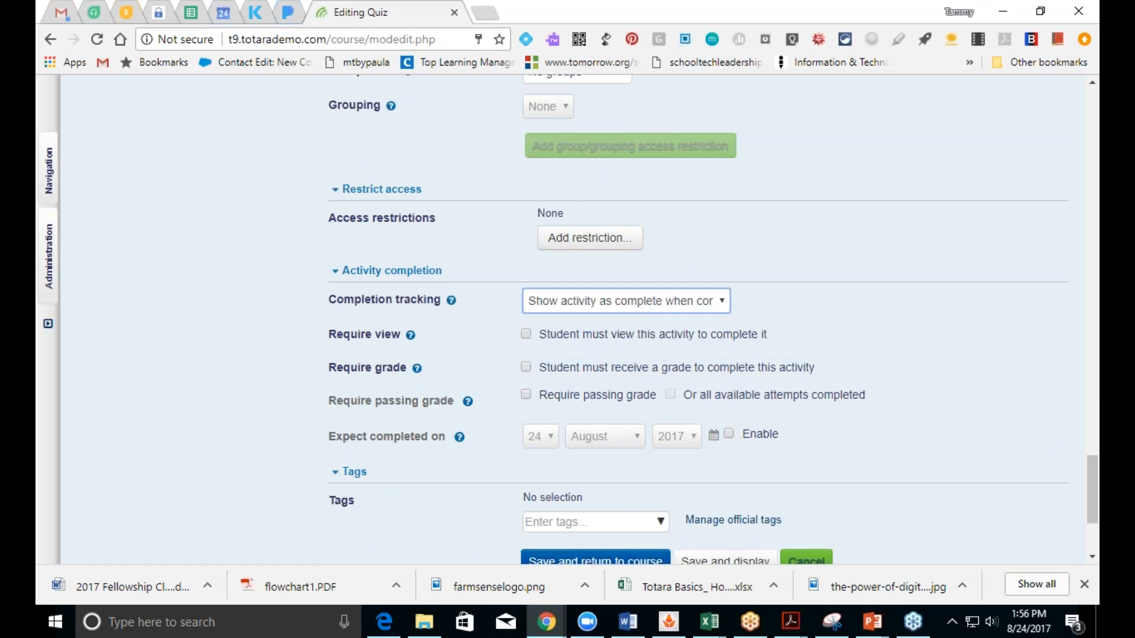
left_click(526, 394)
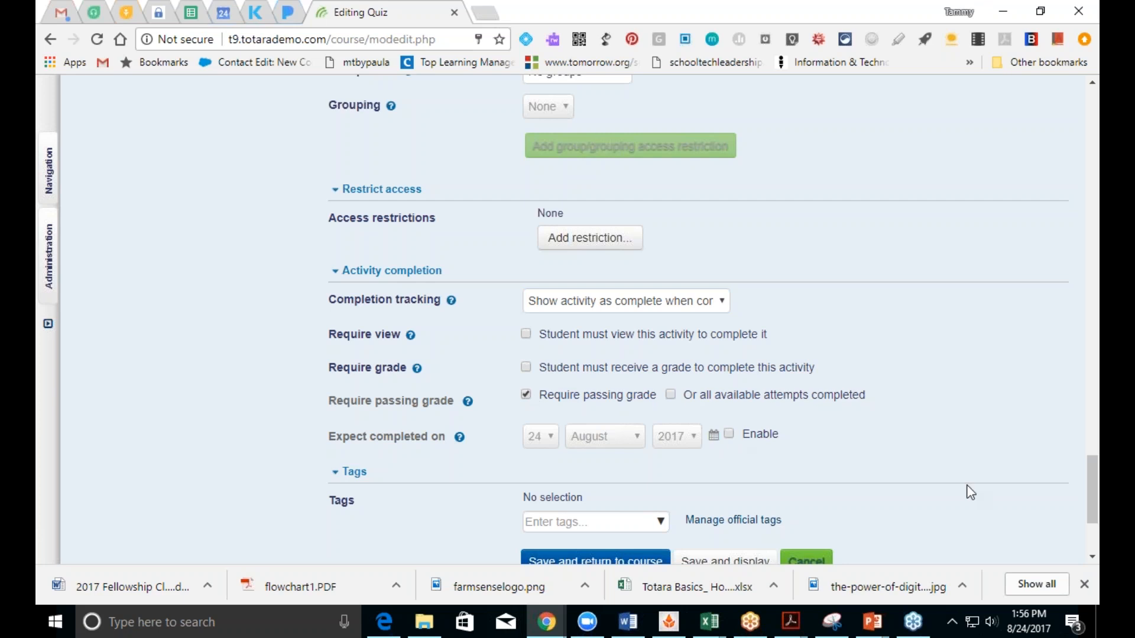
left_click_drag(1094, 503, 1094, 529)
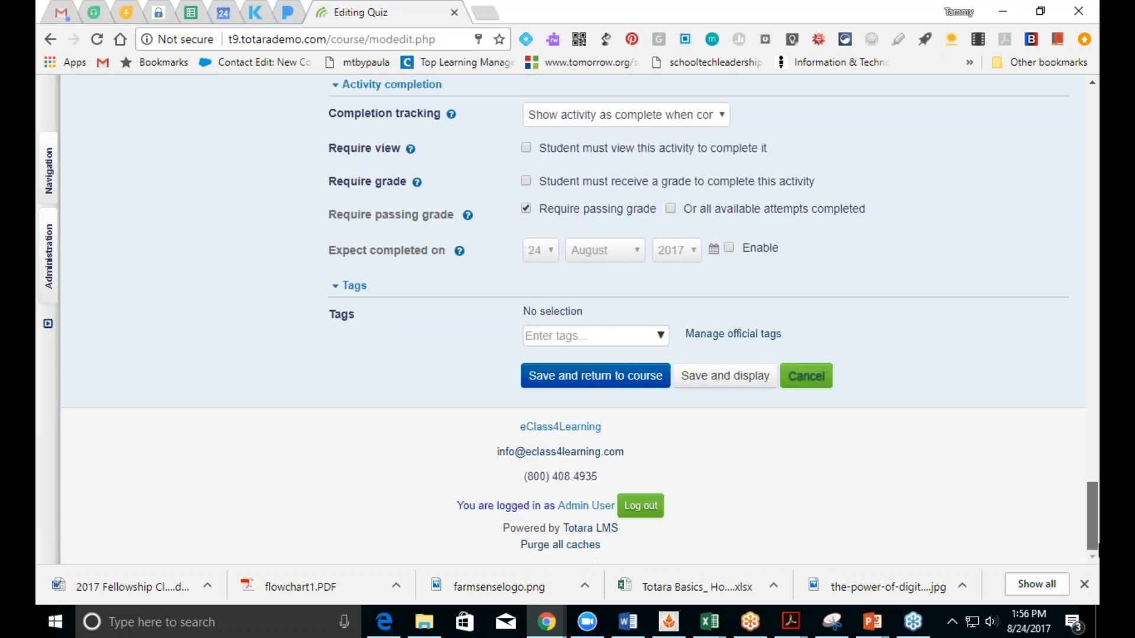
left_click(647, 378)
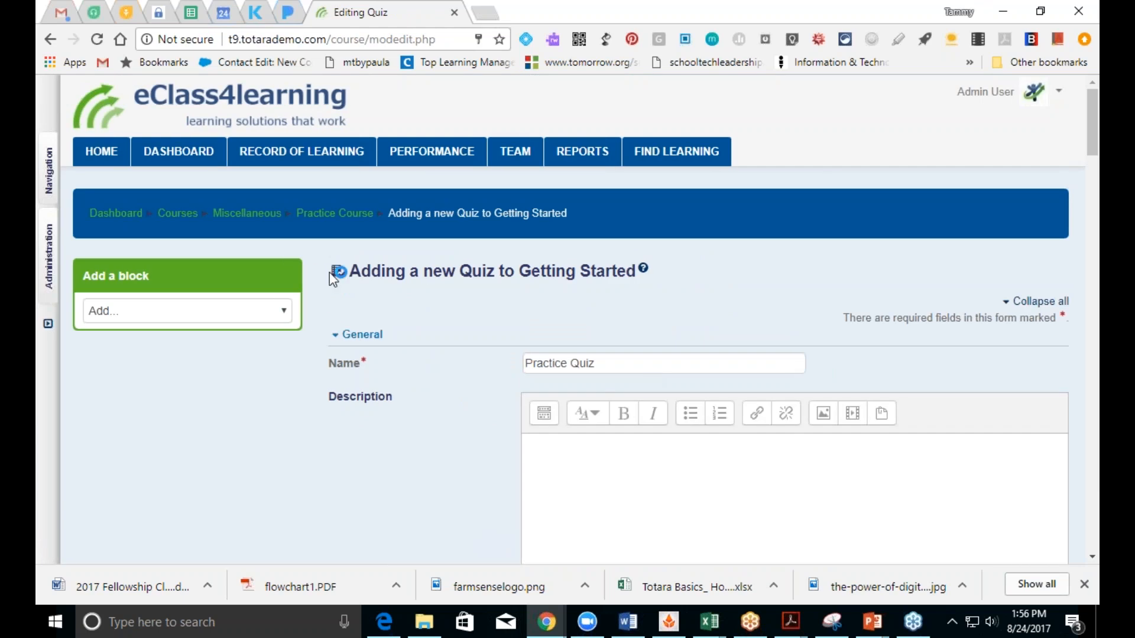
scroll(1095, 562, "down", 10)
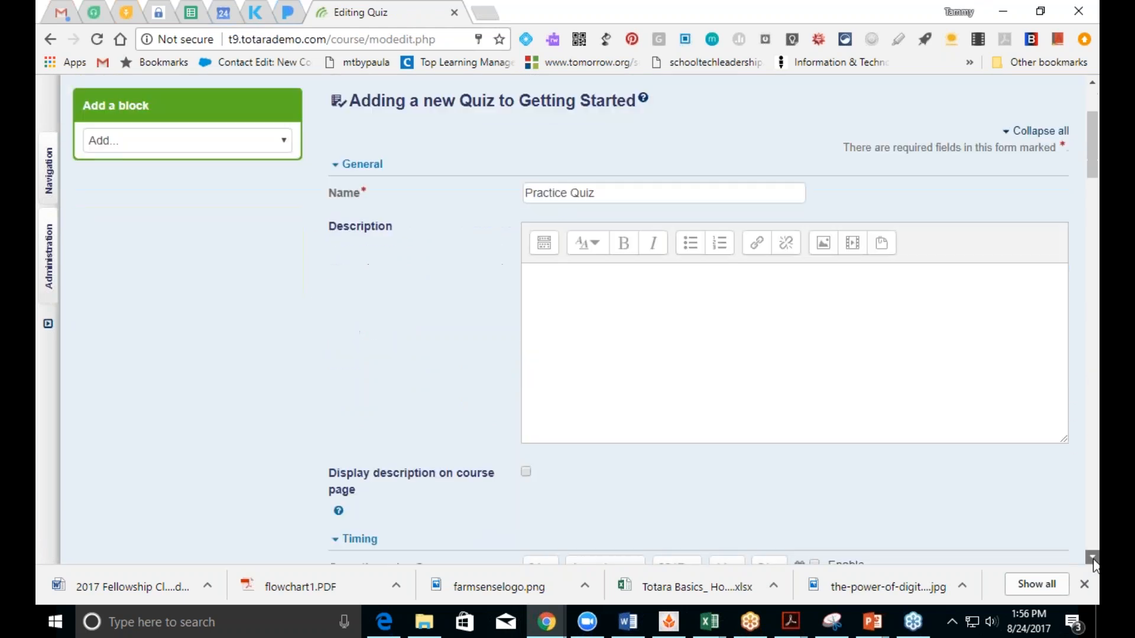
left_click(1092, 558)
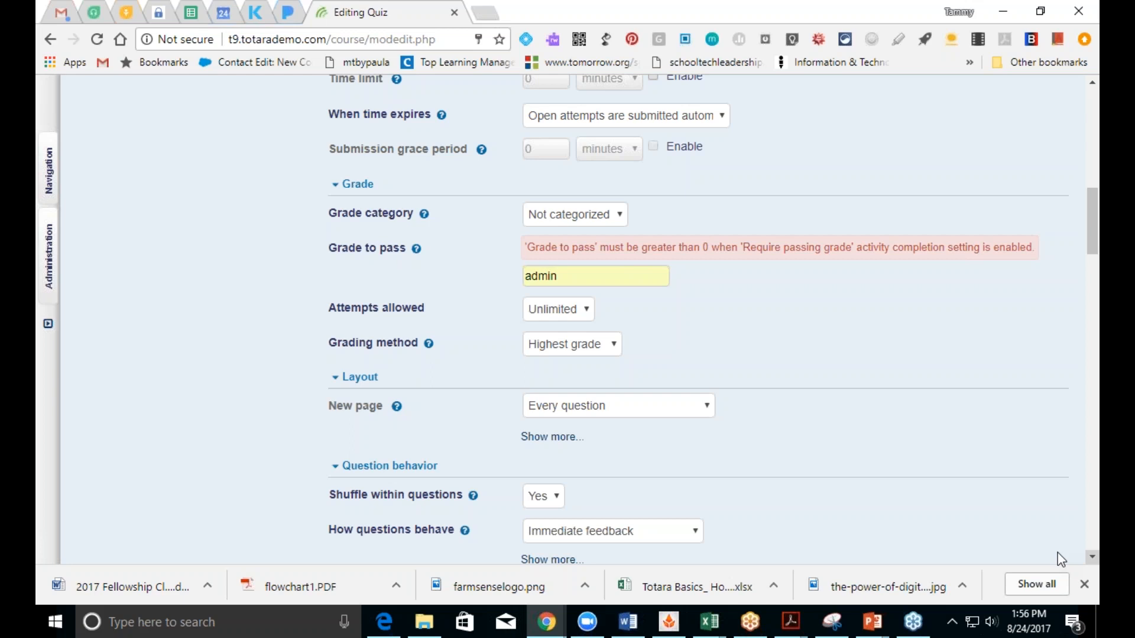
Step: Replace the autofilled 'admin' in Grade to pass with 80
left_click(610, 282)
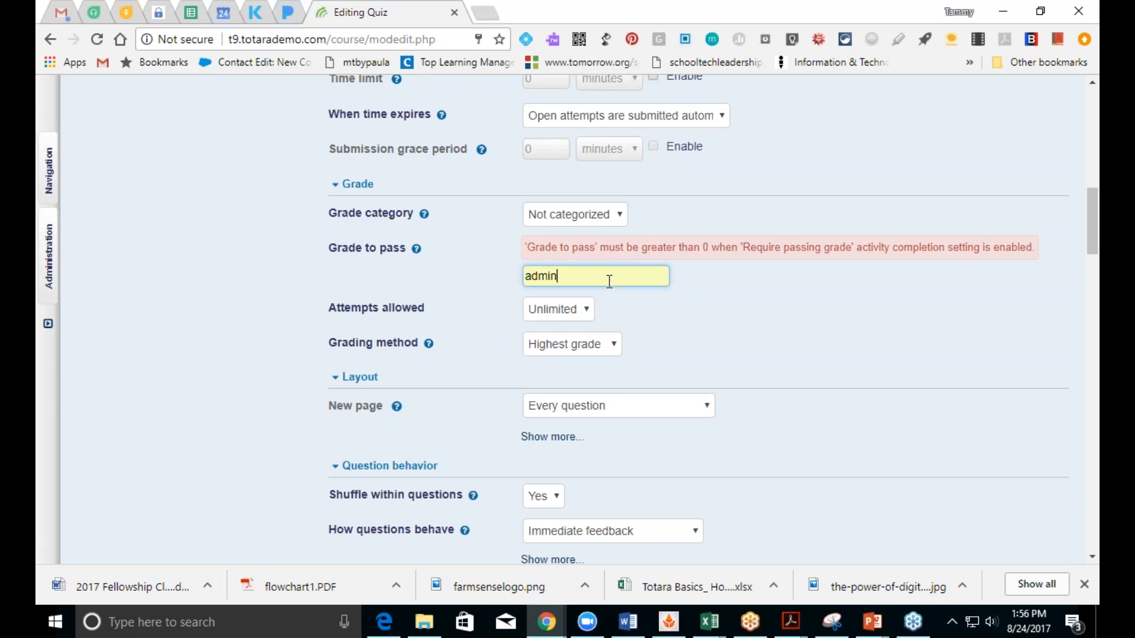
key("BackSpace")
key("BackSpace")
key("BackSpace")
key("BackSpace")
key("BackSpace")
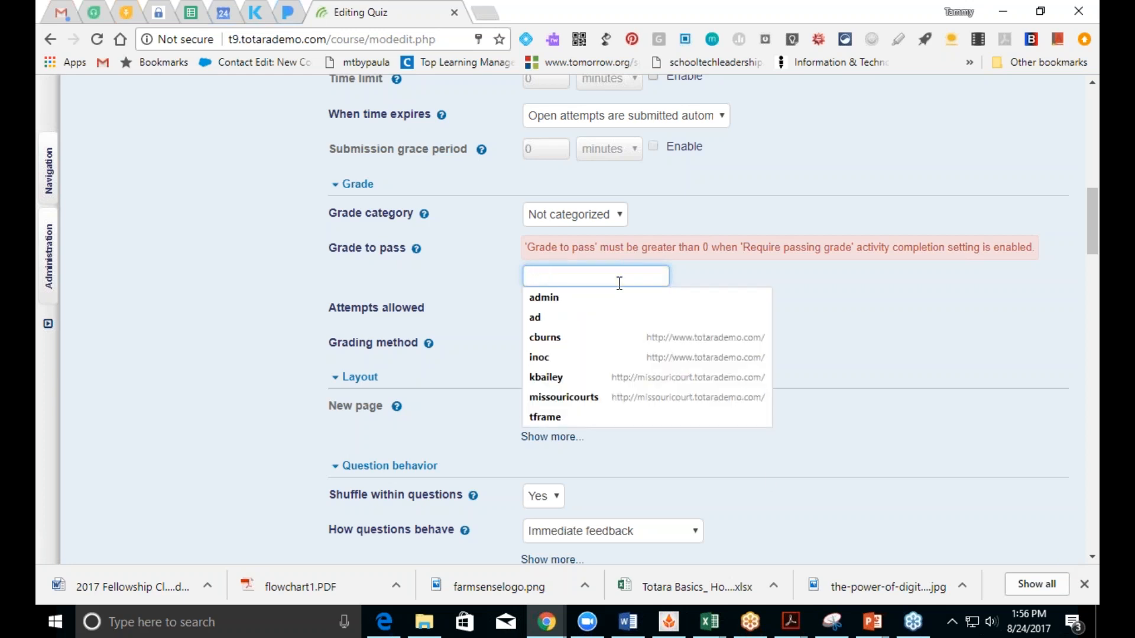
type("80")
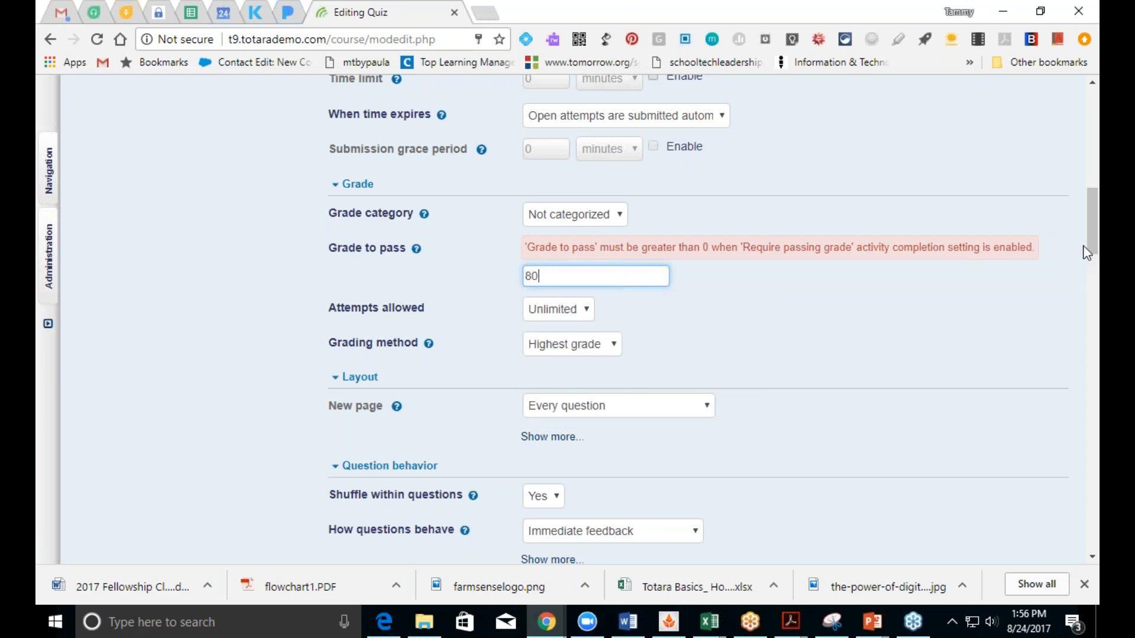
left_click_drag(1092, 201, 1093, 497)
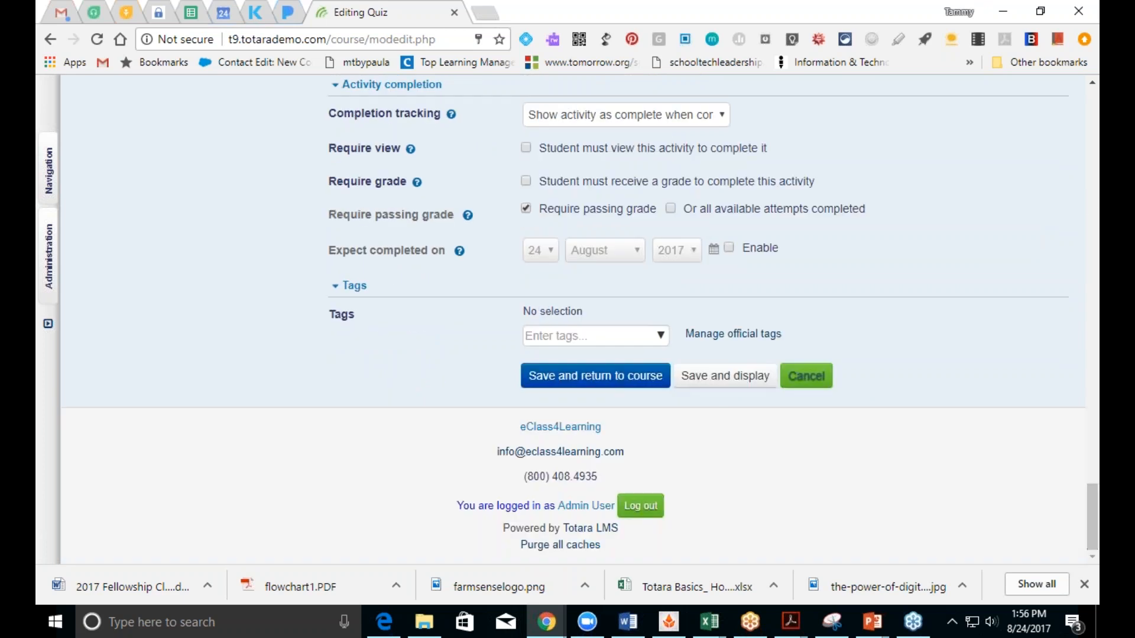
Step: Retry the save, then change Grade to pass from 80 to 2
left_click(590, 383)
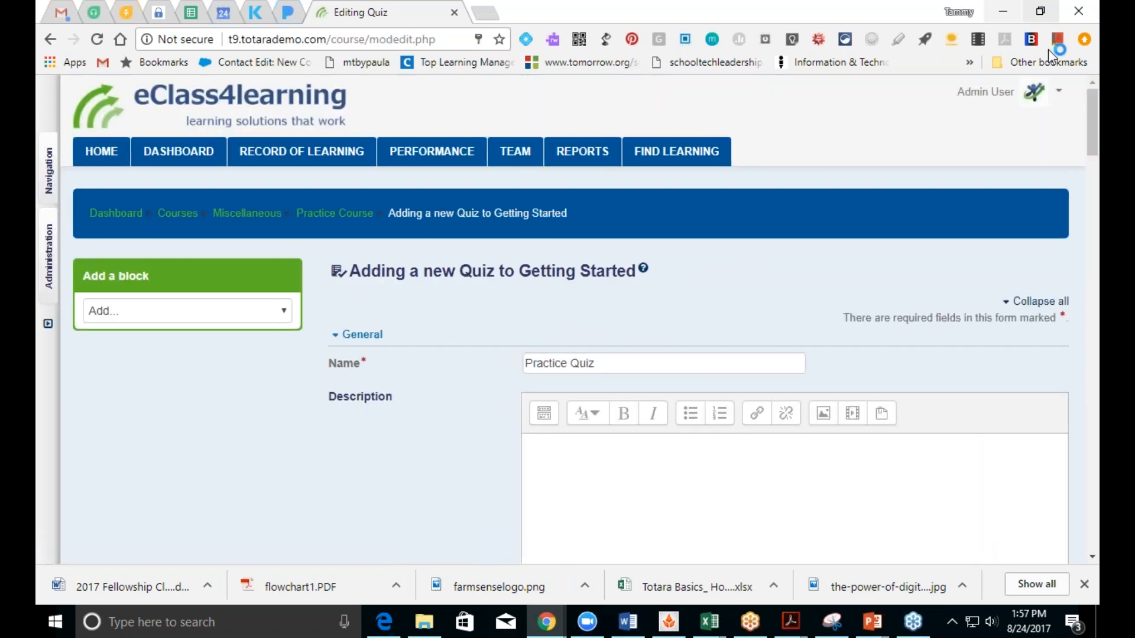
left_click(1093, 557)
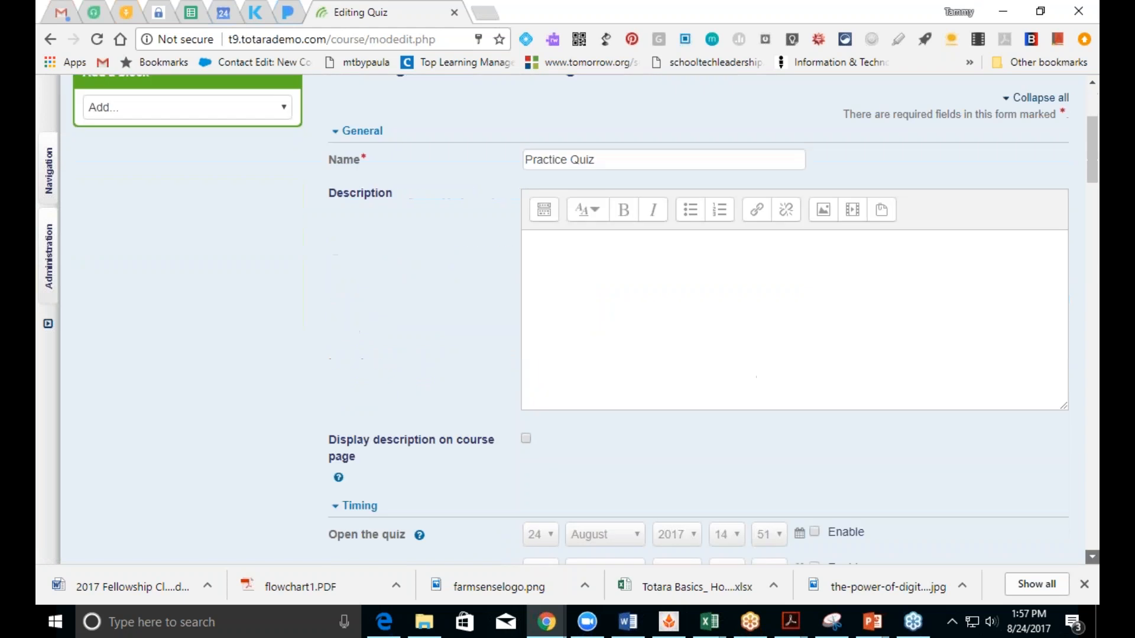
scroll(1092, 557, "down", 3)
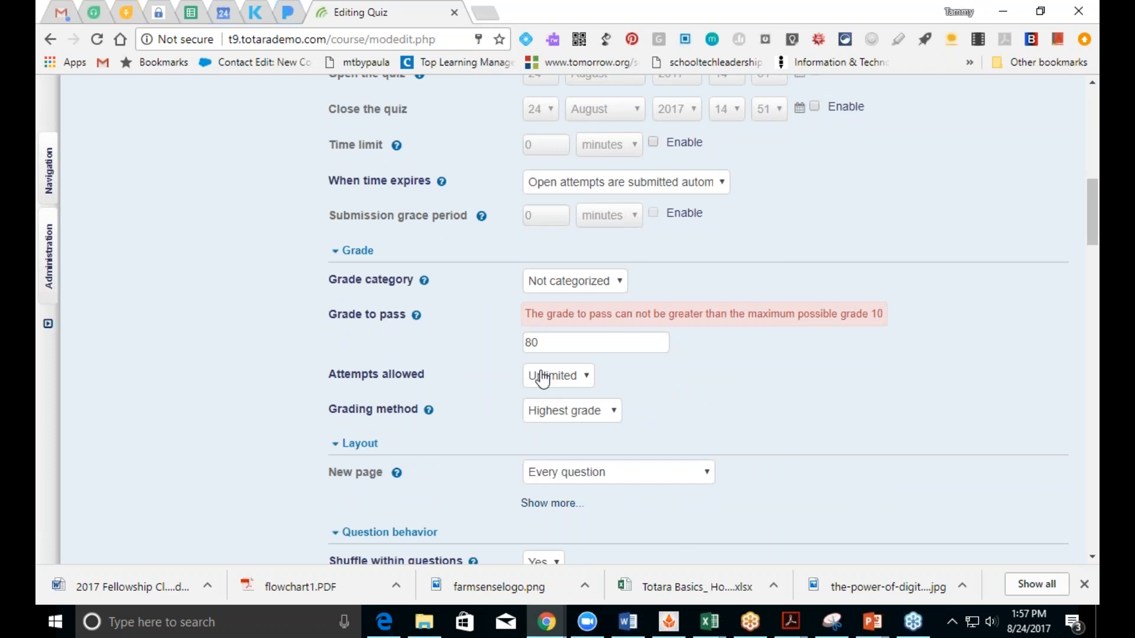
left_click(608, 343)
key("BackSpace")
key("BackSpace")
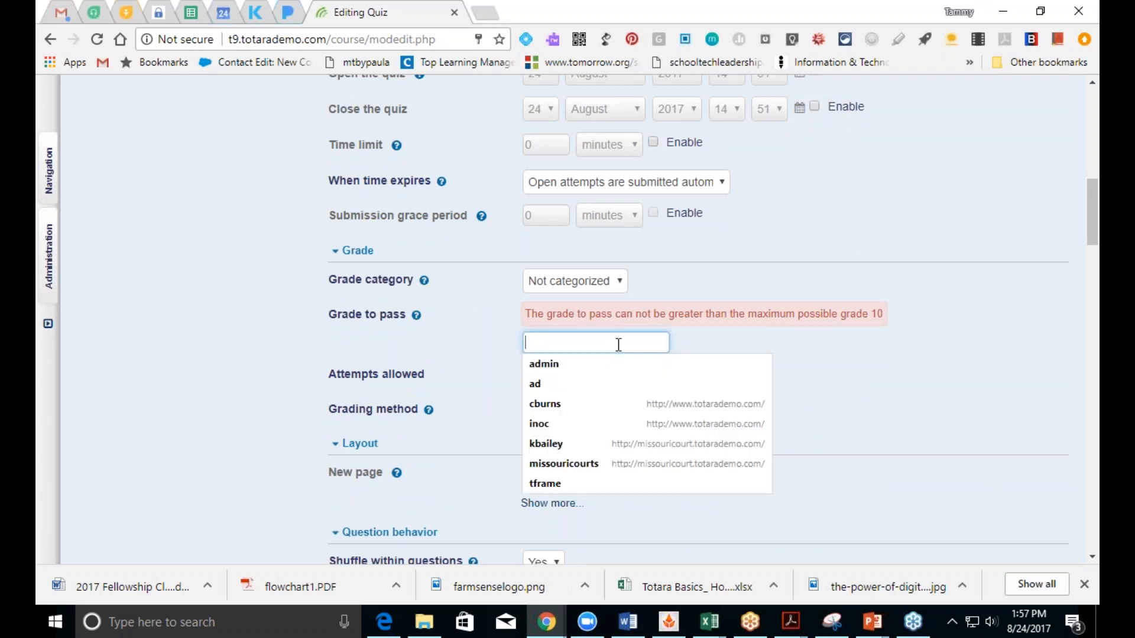
type("2")
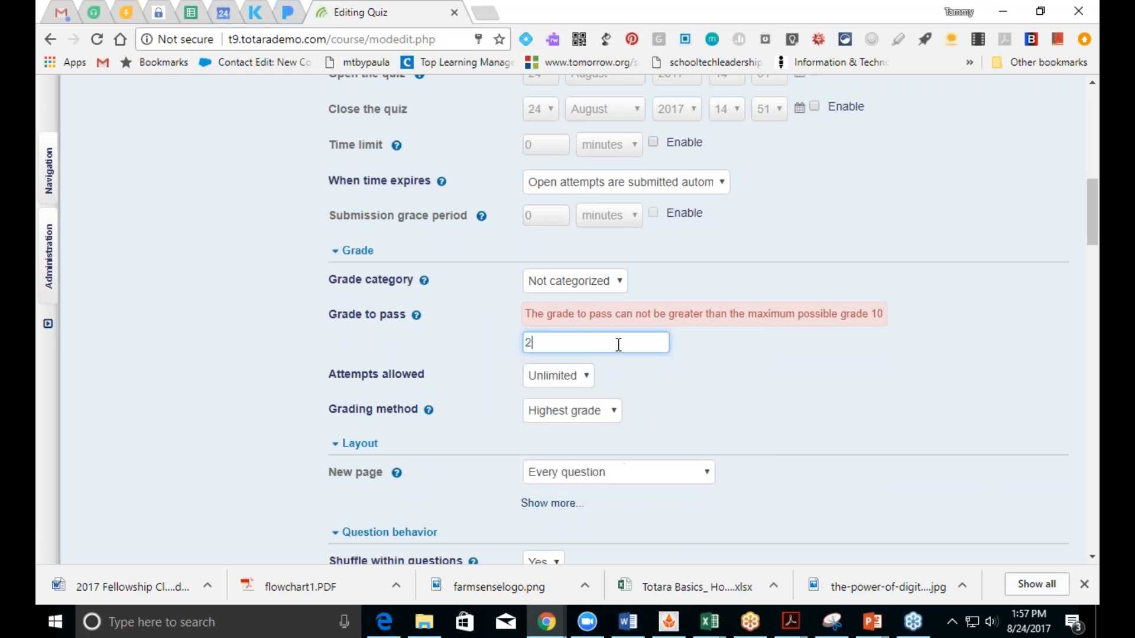
Step: Correct the 60 feedback grade boundary to read 60%
scroll(1094, 567, "down", 14)
scroll(1095, 566, "down", 11)
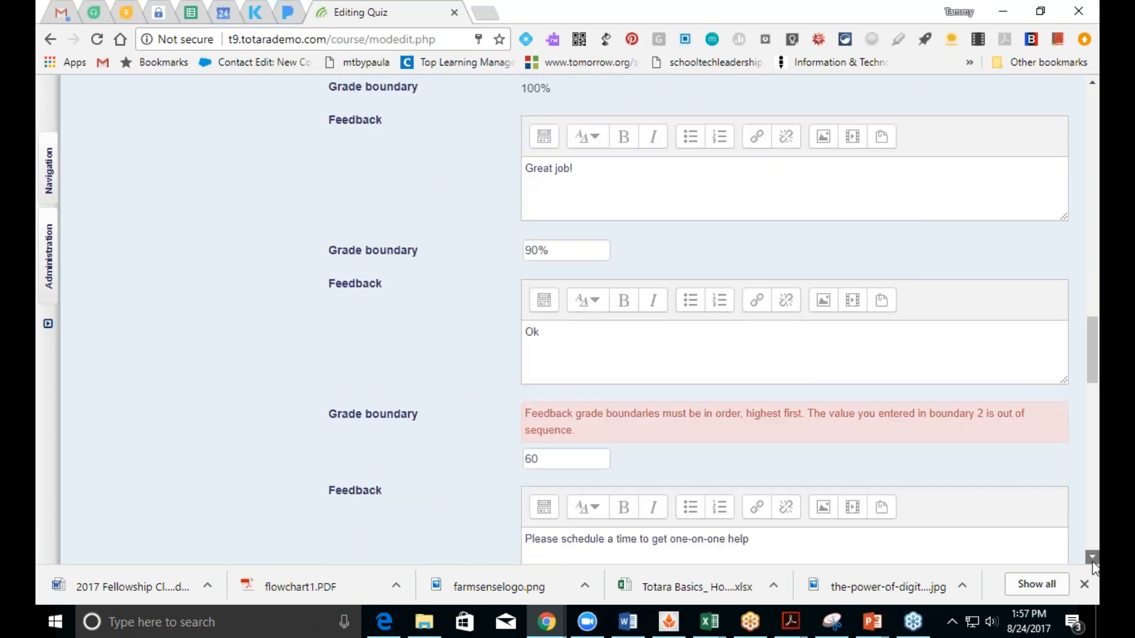
left_click_drag(1088, 409, 1089, 364)
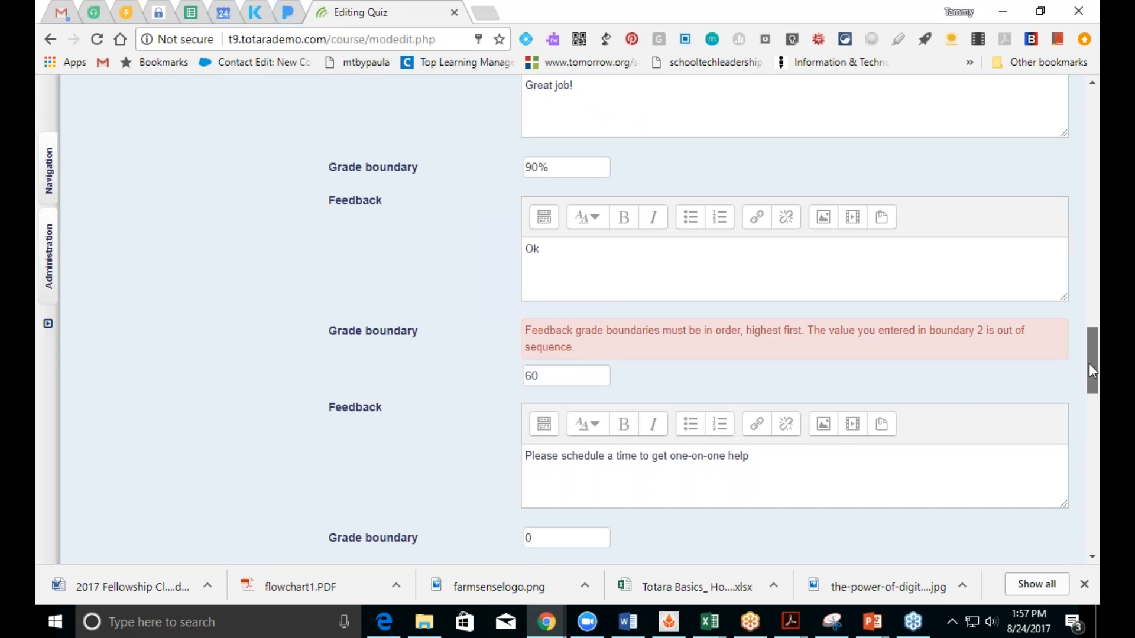
mouse_move(1089, 364)
left_mouse_down()
mouse_move(1089, 296)
mouse_move(1089, 363)
left_mouse_up()
left_click(572, 377)
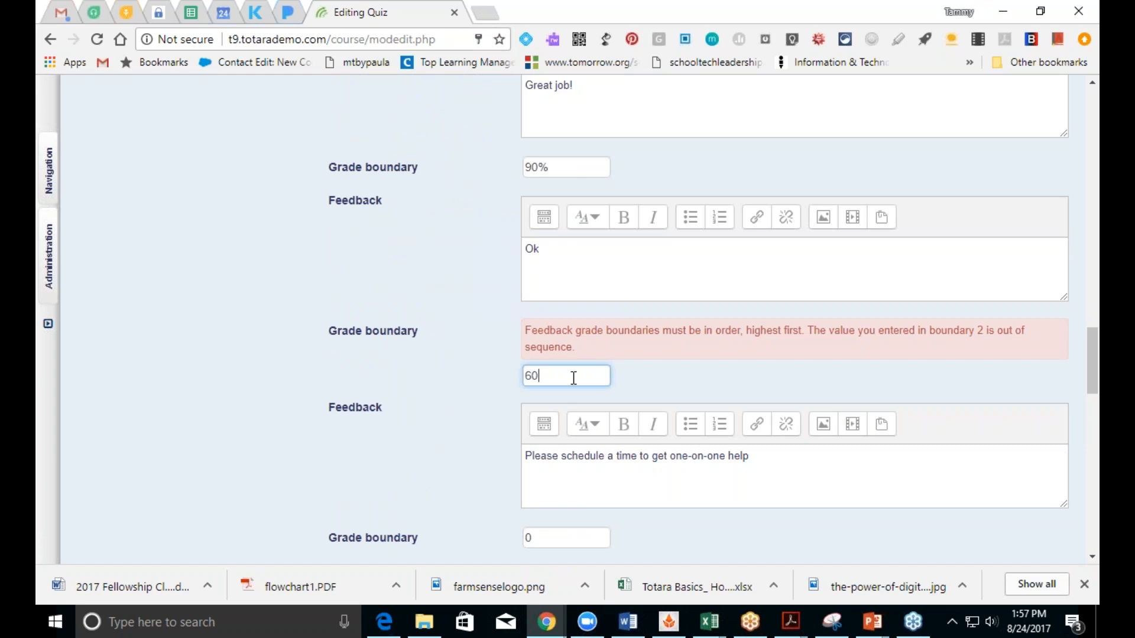
key("BackSpace")
key("BackSpace")
type("60%")
left_click_drag(1092, 361, 1093, 518)
Step: Save the quiz to the course and decline saving the browser password
left_click(571, 373)
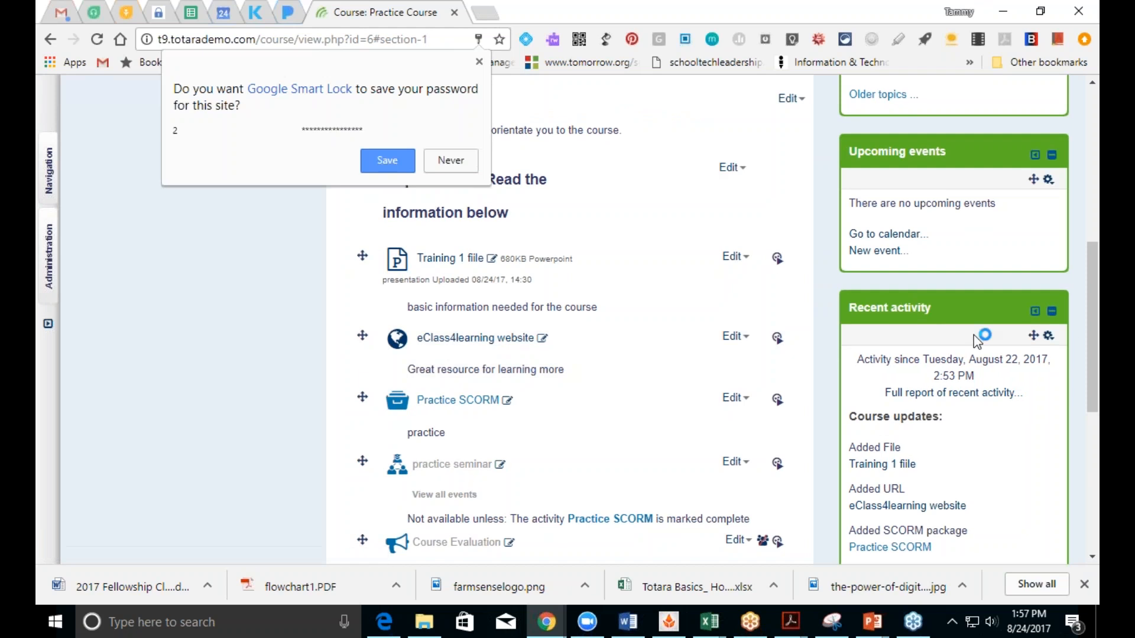
left_click(457, 161)
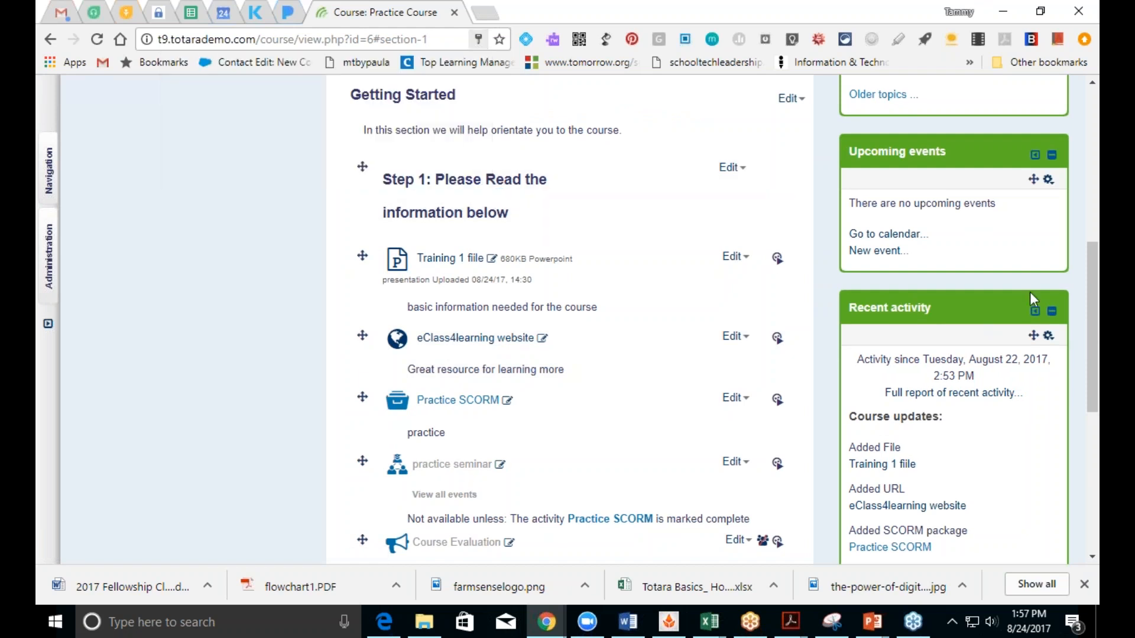
left_click_drag(1092, 325, 1093, 443)
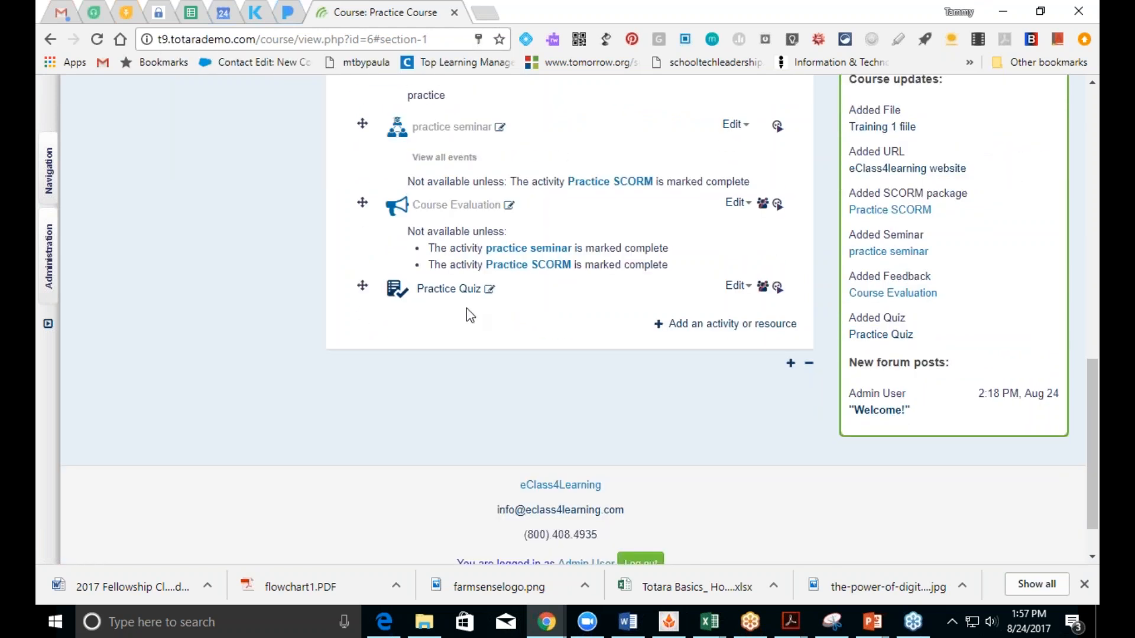
Step: Open Practice Quiz's question editing and choose to add a new question
left_click(455, 289)
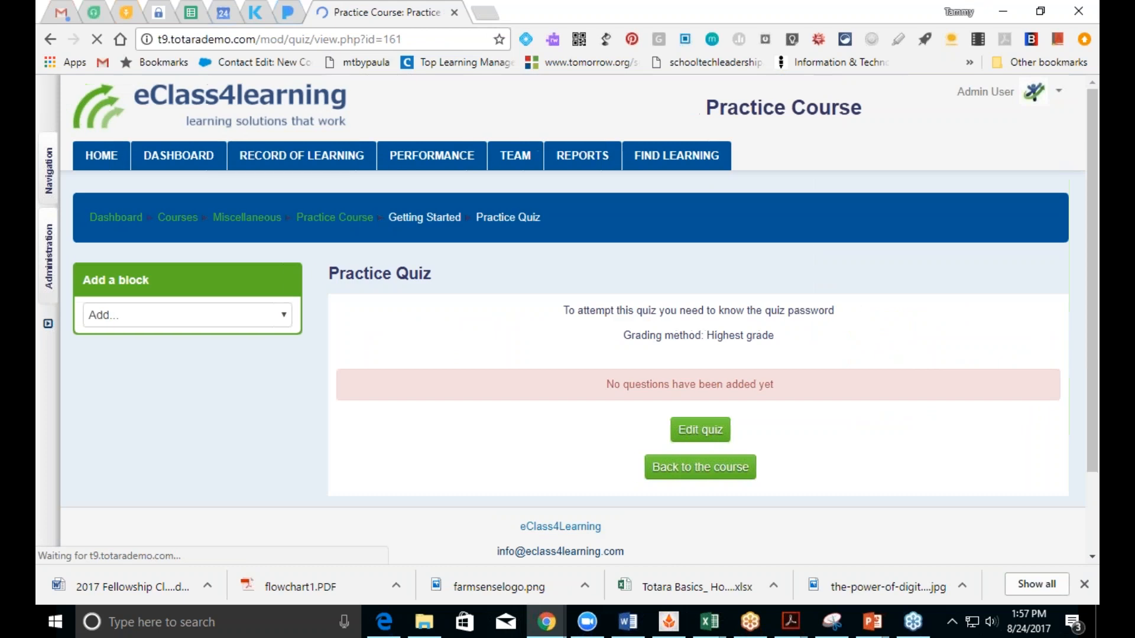
left_click(674, 423)
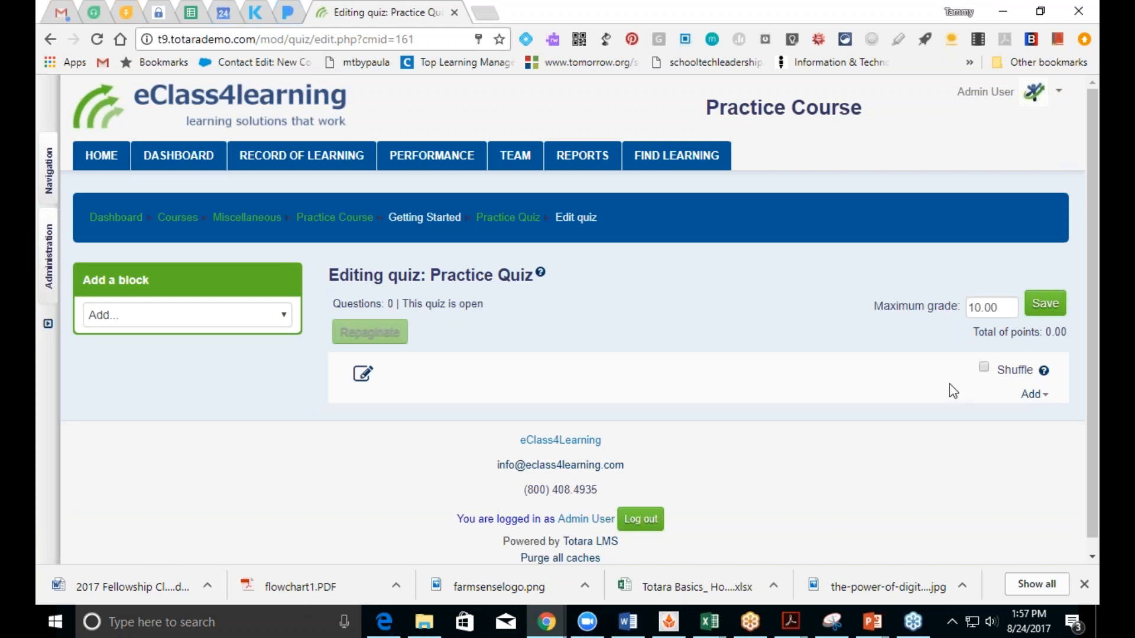
left_click(1028, 396)
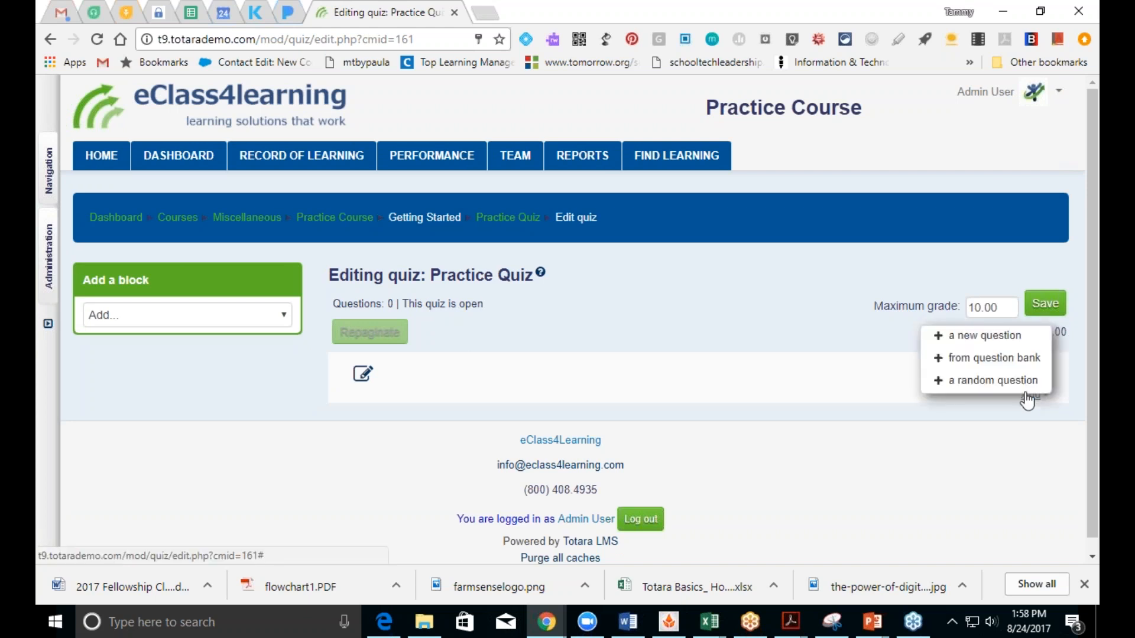
left_click(986, 336)
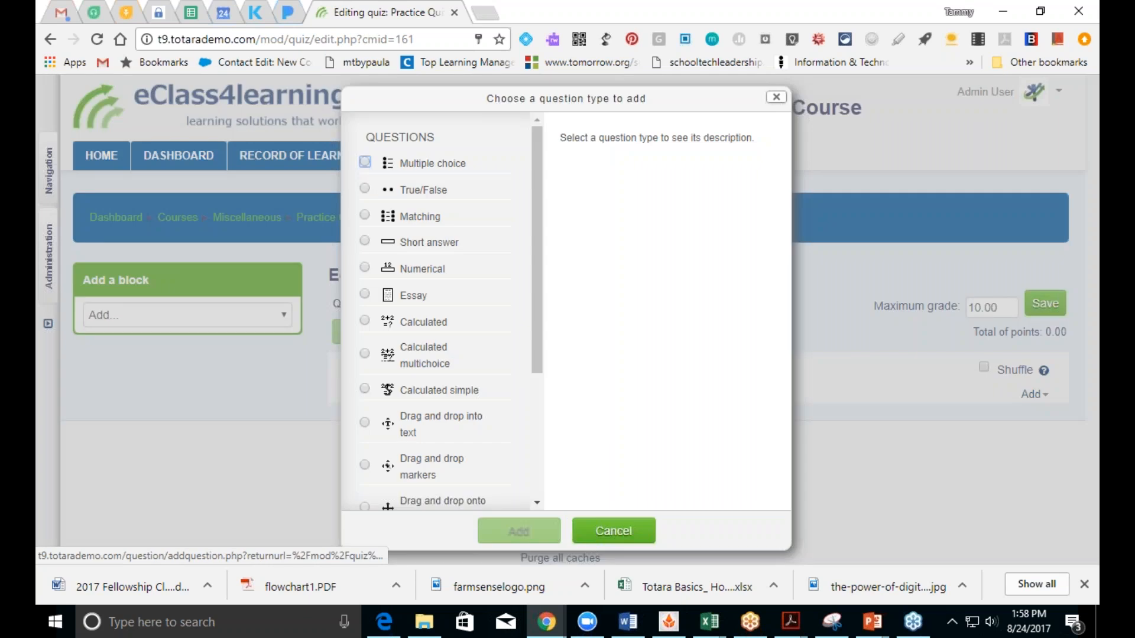
Step: Pick Multiple choice as the new question's type and add it
mouse_move(537, 243)
left_mouse_down()
mouse_move(524, 383)
mouse_move(545, 248)
left_mouse_up()
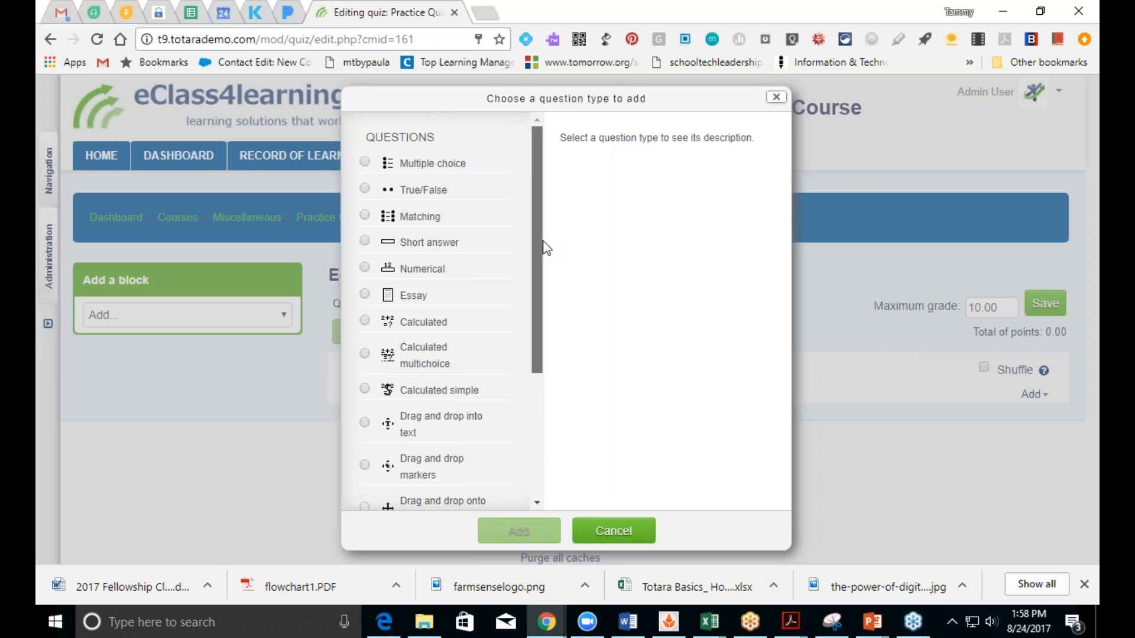
left_click_drag(545, 248, 533, 383)
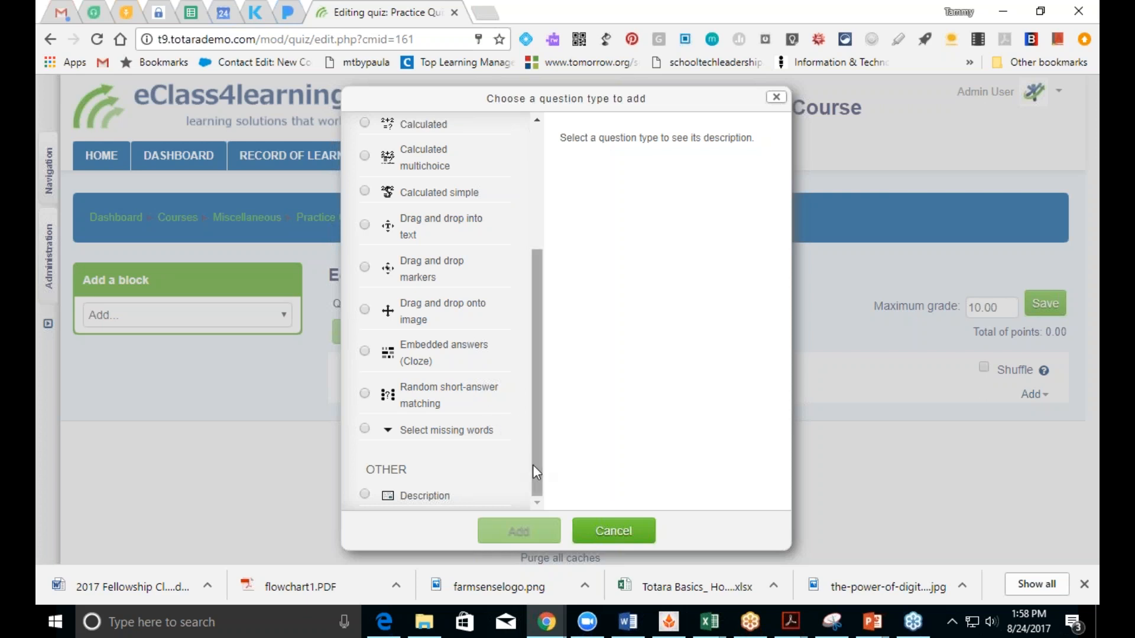
left_click_drag(535, 465, 535, 335)
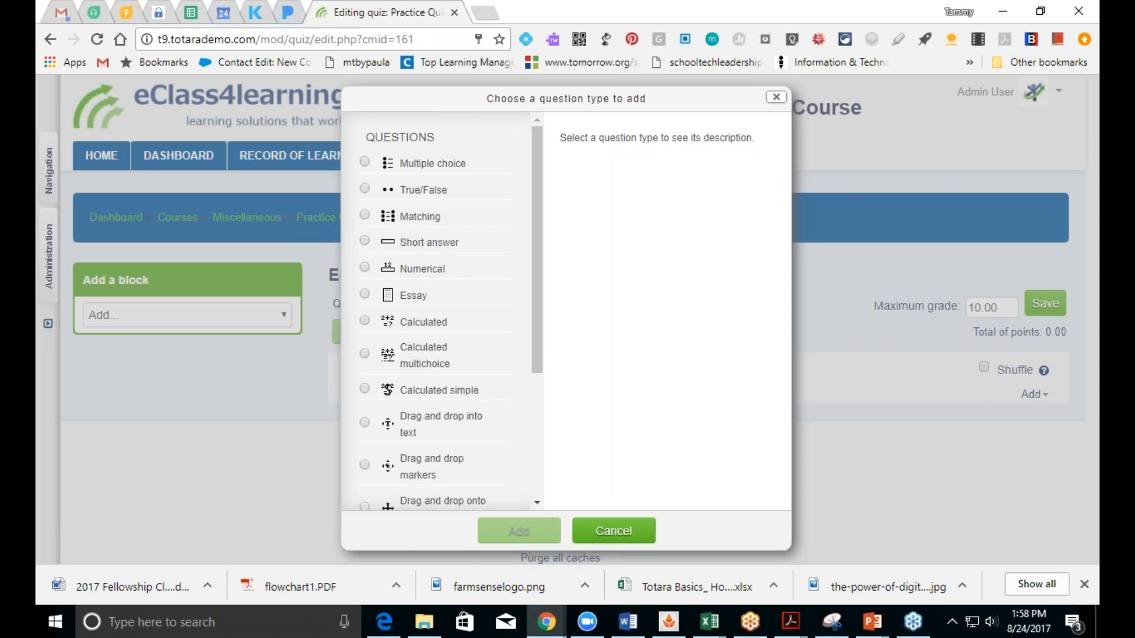
left_click(364, 163)
left_click(528, 537)
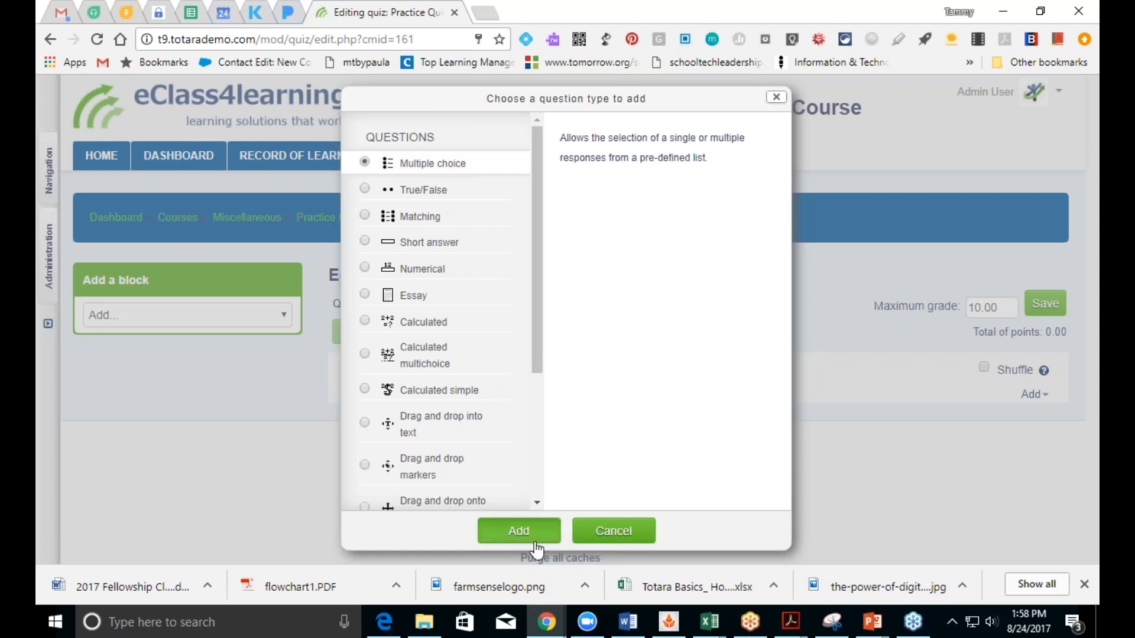
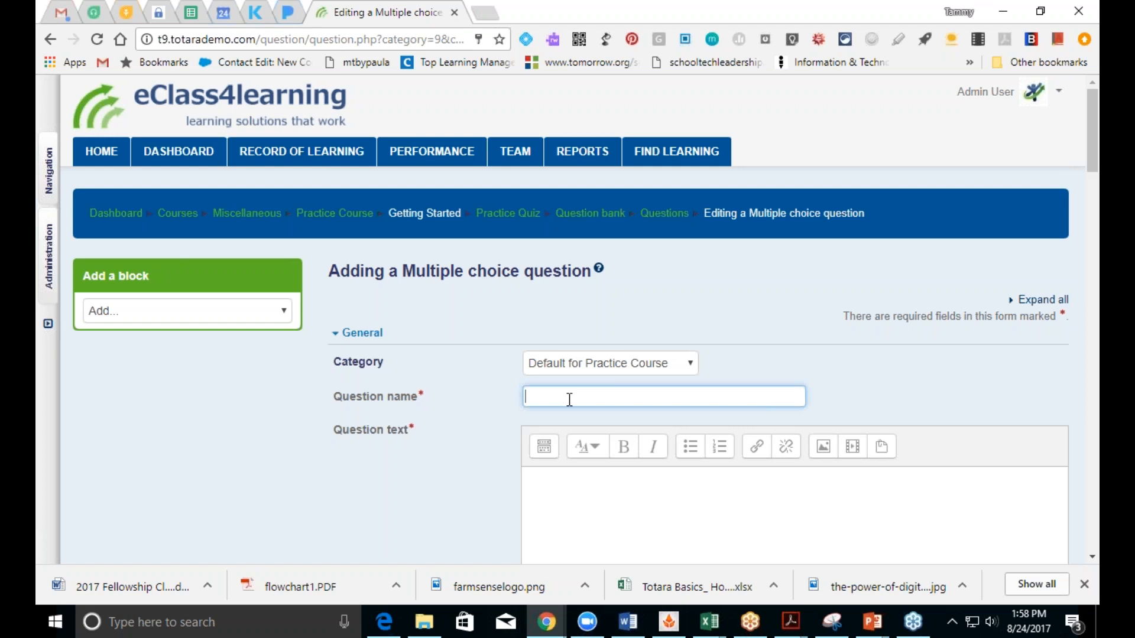
Step: Enter 'Who will win the Super Bowl this year?' as both question name and question text
type("Who will win the Super Bowl ")
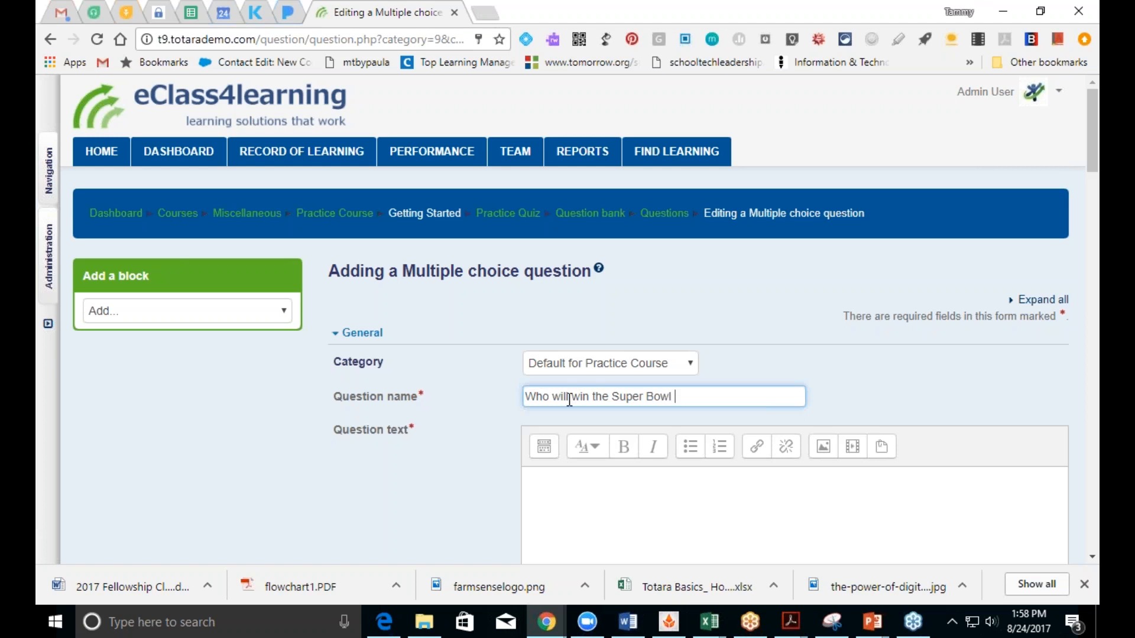
type("this year?")
left_click_drag(765, 400, 565, 430)
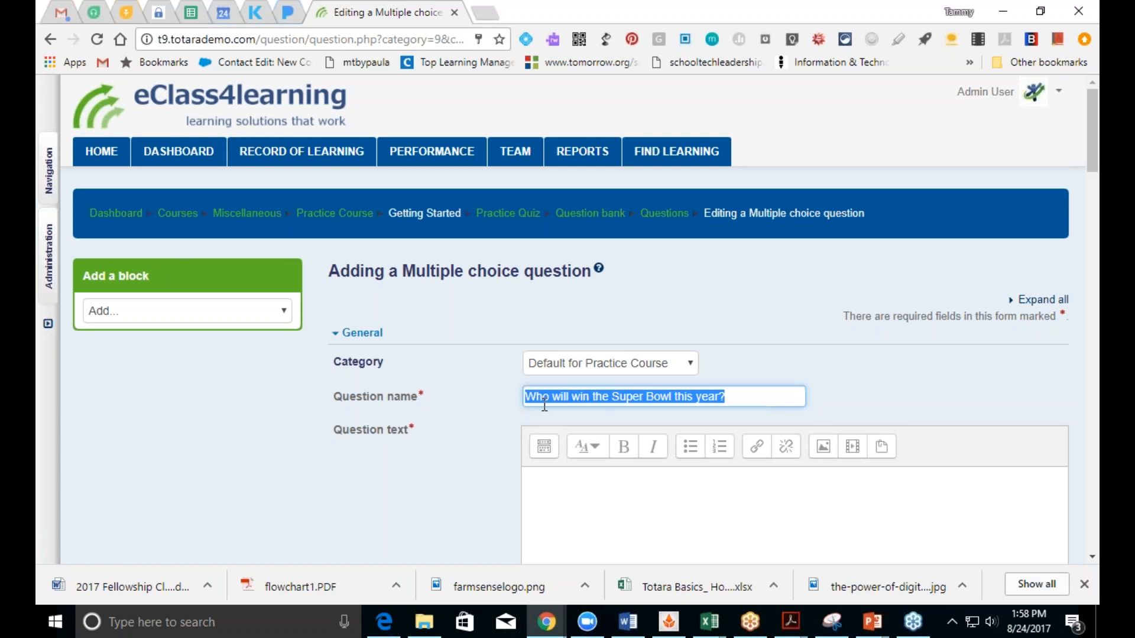
left_click(592, 534)
type("Who will win the Super Bowl this year?")
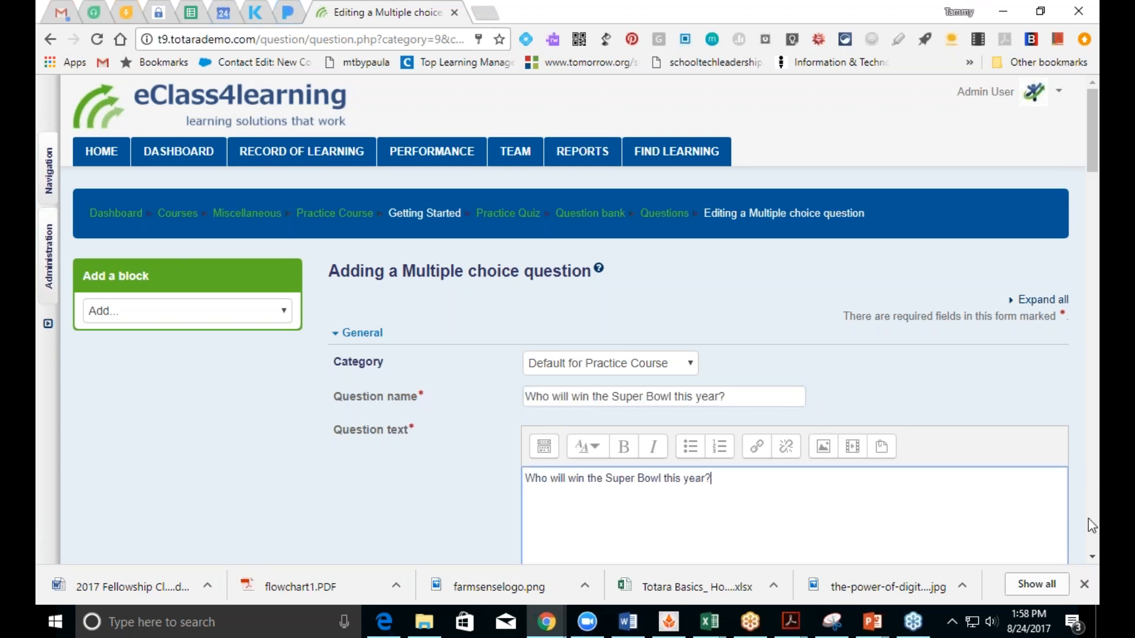
left_click(1090, 558)
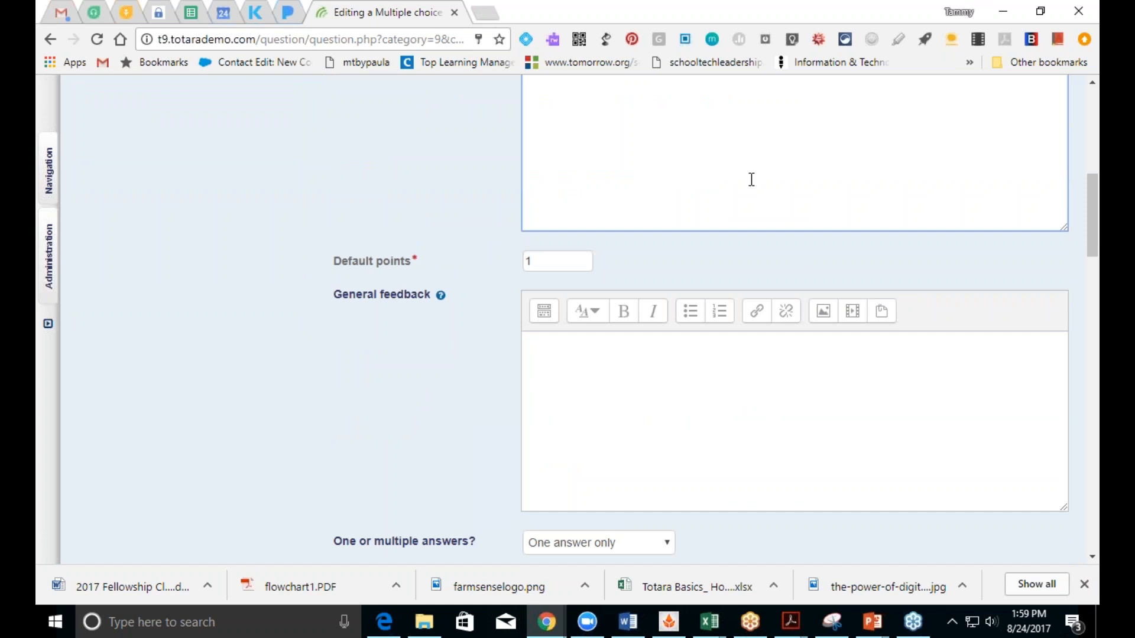
left_click(719, 387)
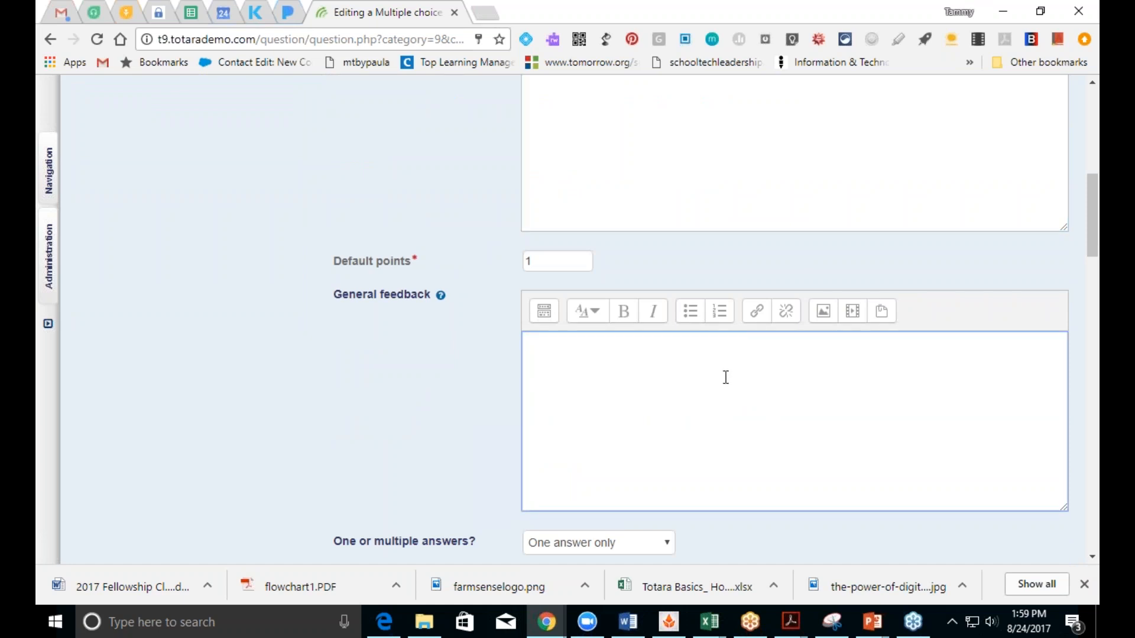
left_click(1091, 558)
left_click(1091, 558)
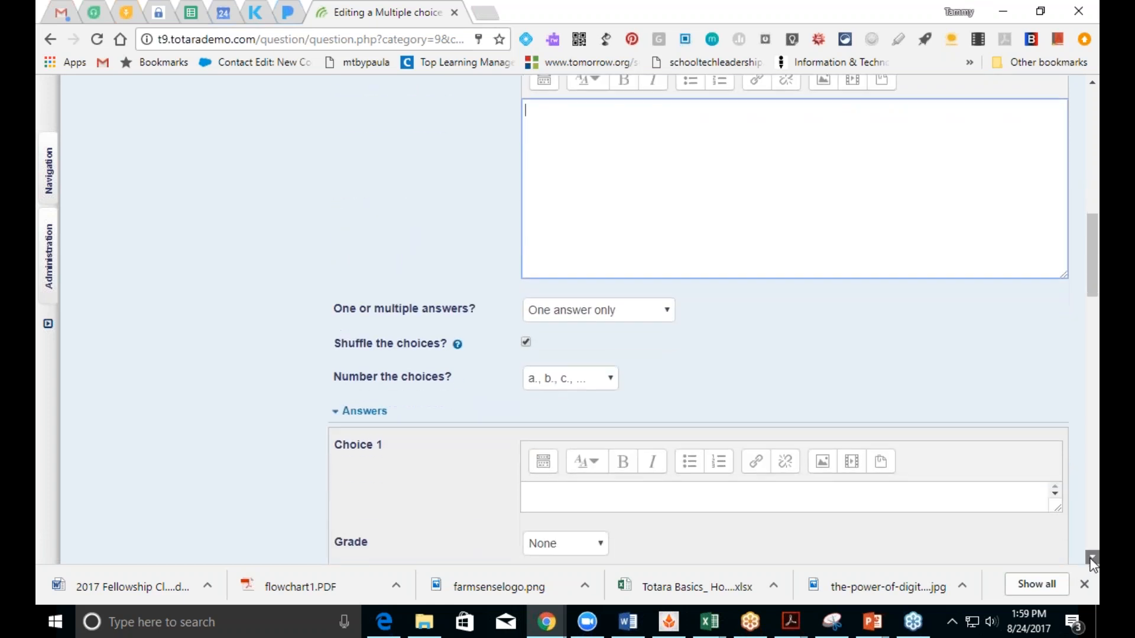
left_click(1091, 558)
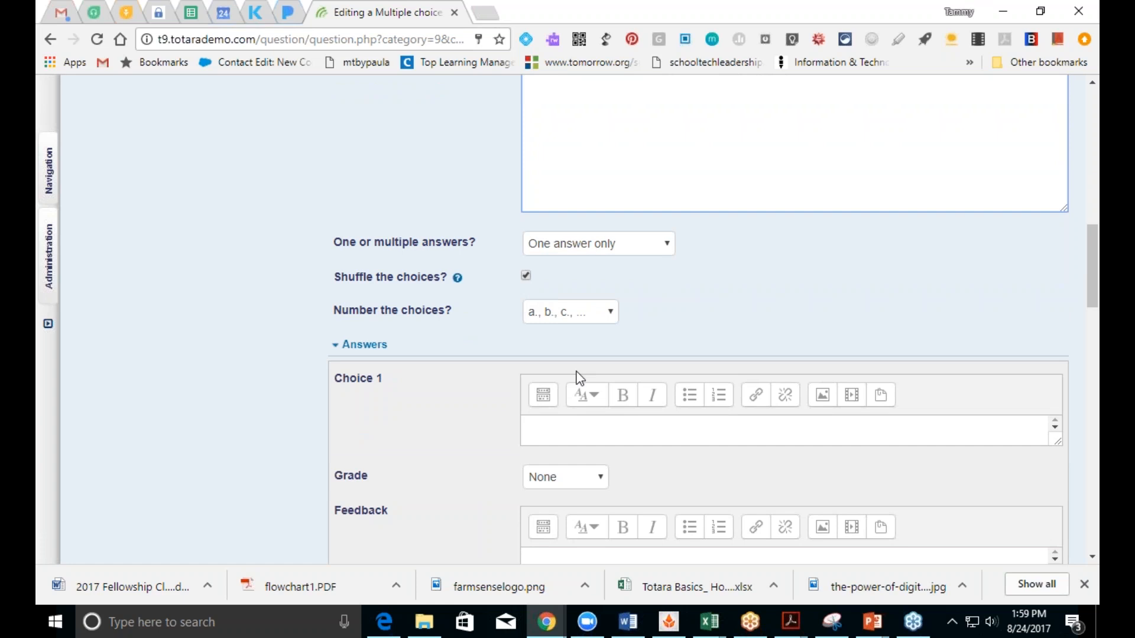
Step: Enter Green Bay Packers as the first answer choice with a 100% grade
left_click(562, 427)
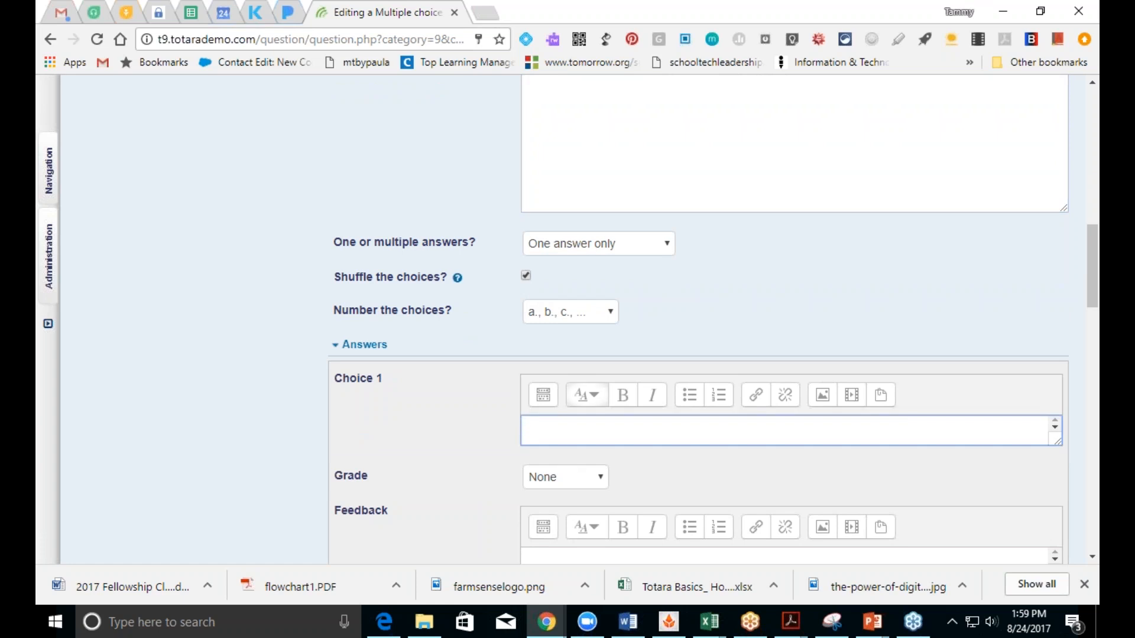
type("Green Bay Packers")
left_click(600, 479)
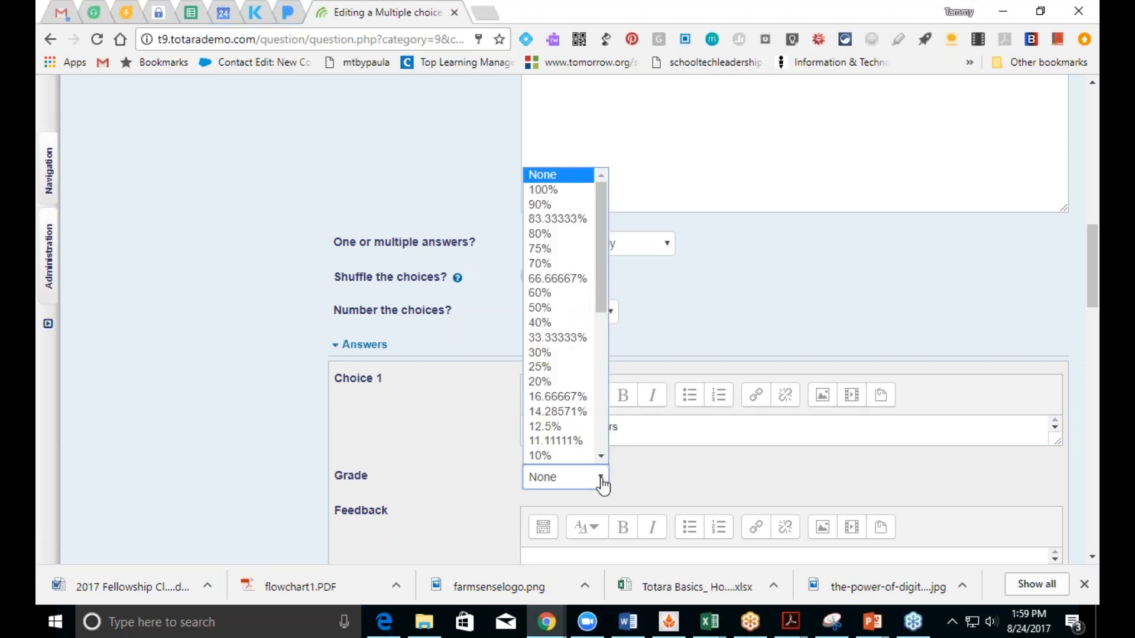
left_click(586, 189)
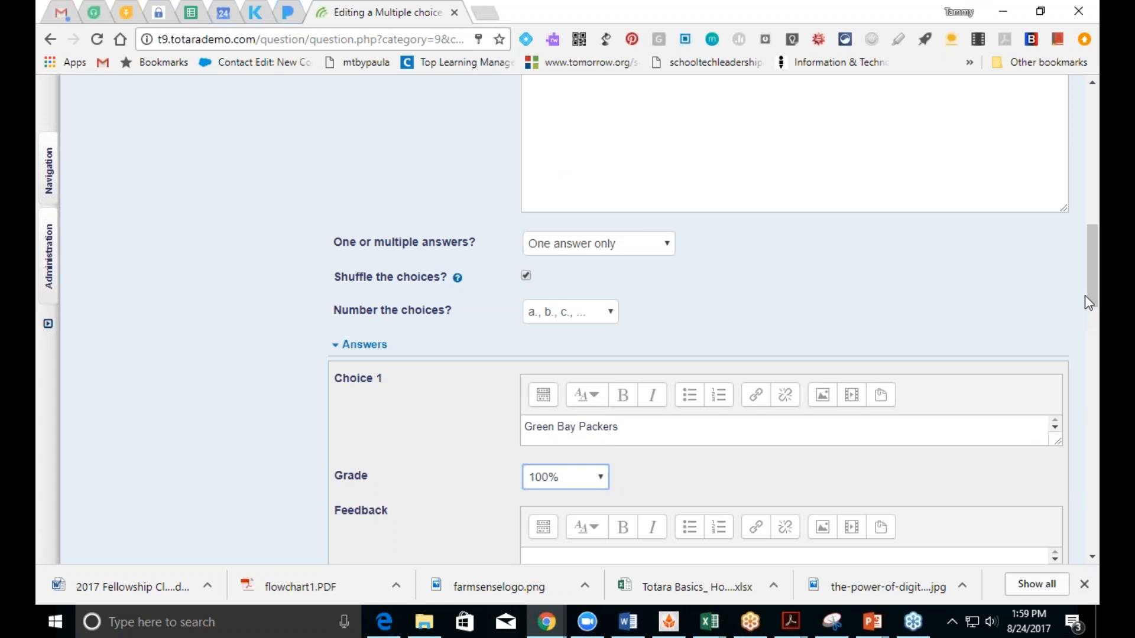
scroll(1091, 317, "down", 1)
scroll(1089, 319, "down", 6)
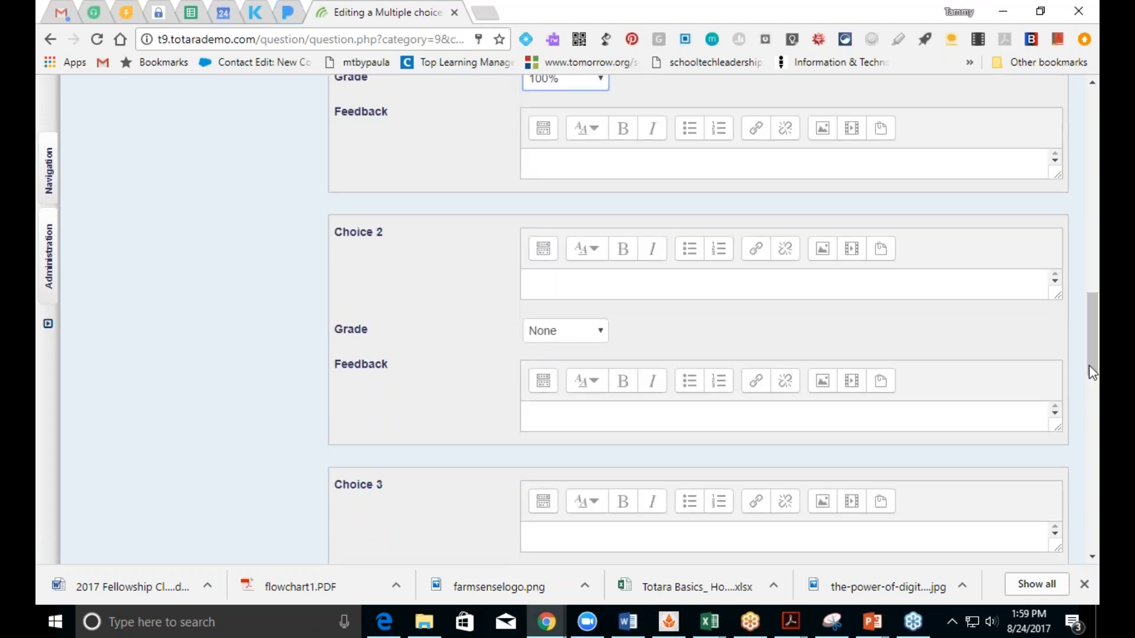
Step: Add Steelers and Raiders as the second and third answer choices
left_click(761, 289)
type("Steelers")
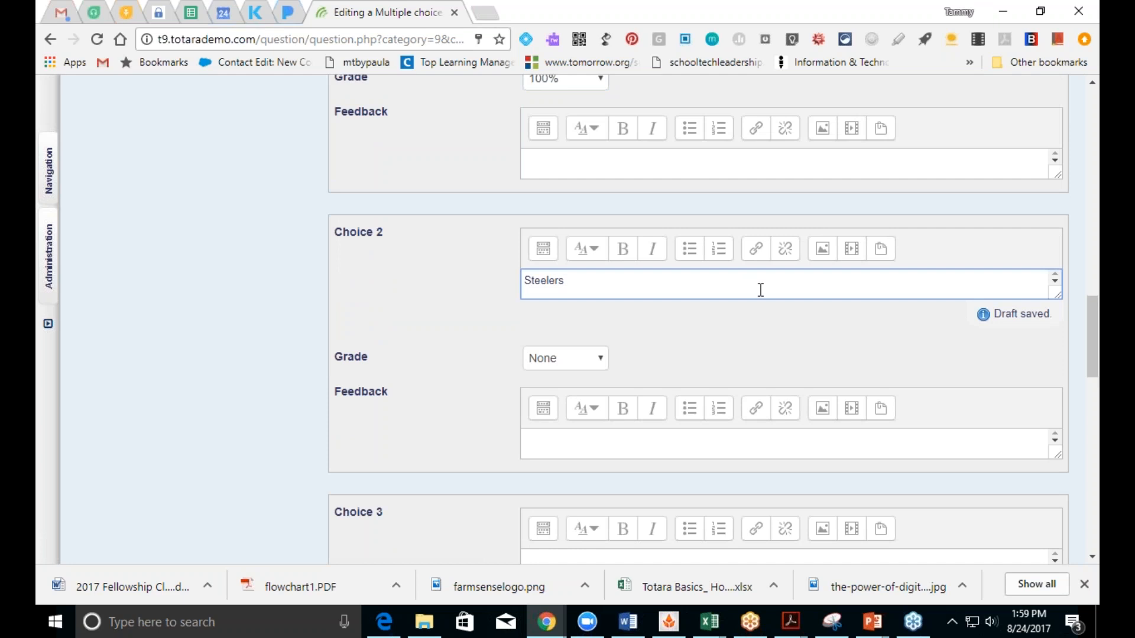
scroll(1091, 356, "down", 5)
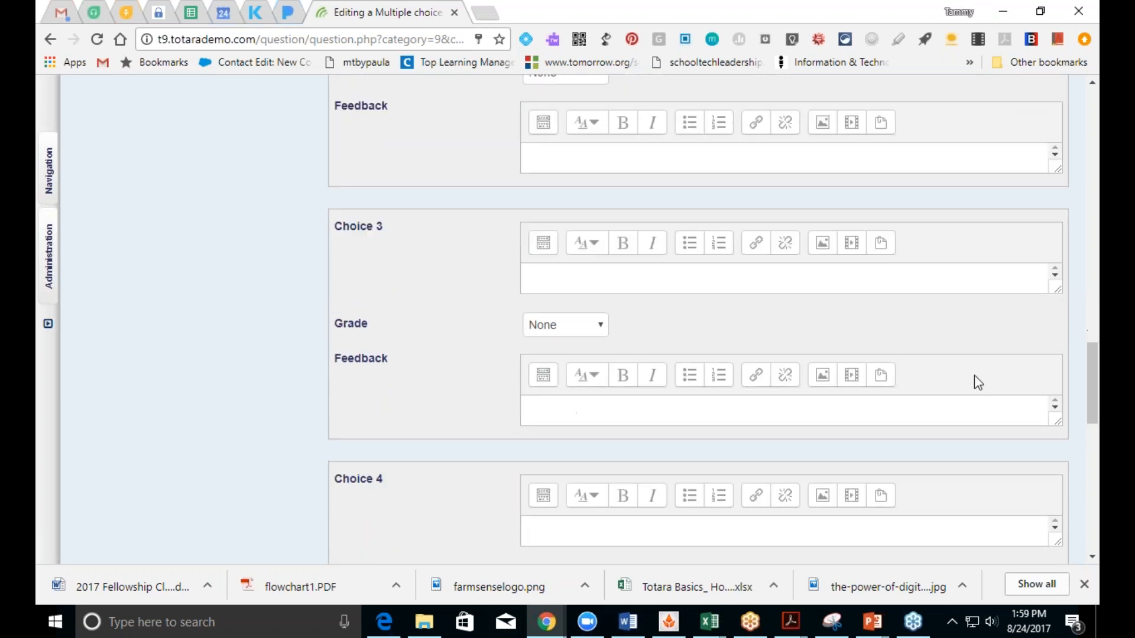
left_click(780, 282)
type("R")
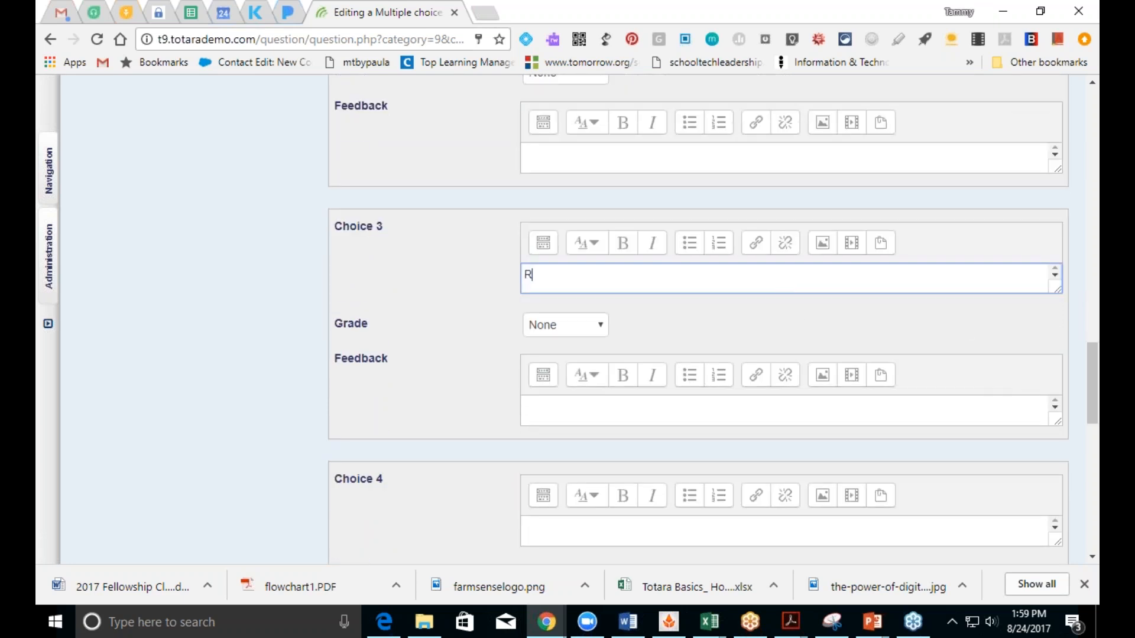
type("aiders")
scroll(1093, 378, "down", 4)
left_click_drag(1092, 397, 1092, 269)
Step: Give the Green Bay Packers choice the feedback 'You got it!'
left_click(782, 419)
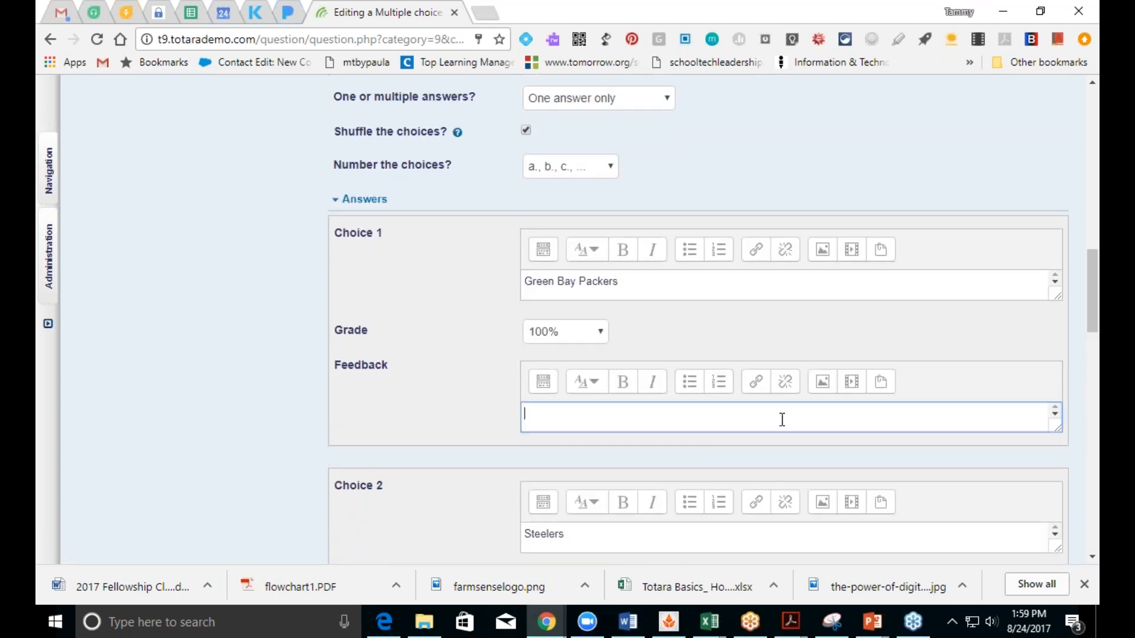
type("o")
key("BackSpace")
type("You got it!")
left_click_drag(1092, 308, 1092, 363)
Step: Give both the Steelers and Raiders choices the feedback 'No way'
left_click(756, 347)
type("No way")
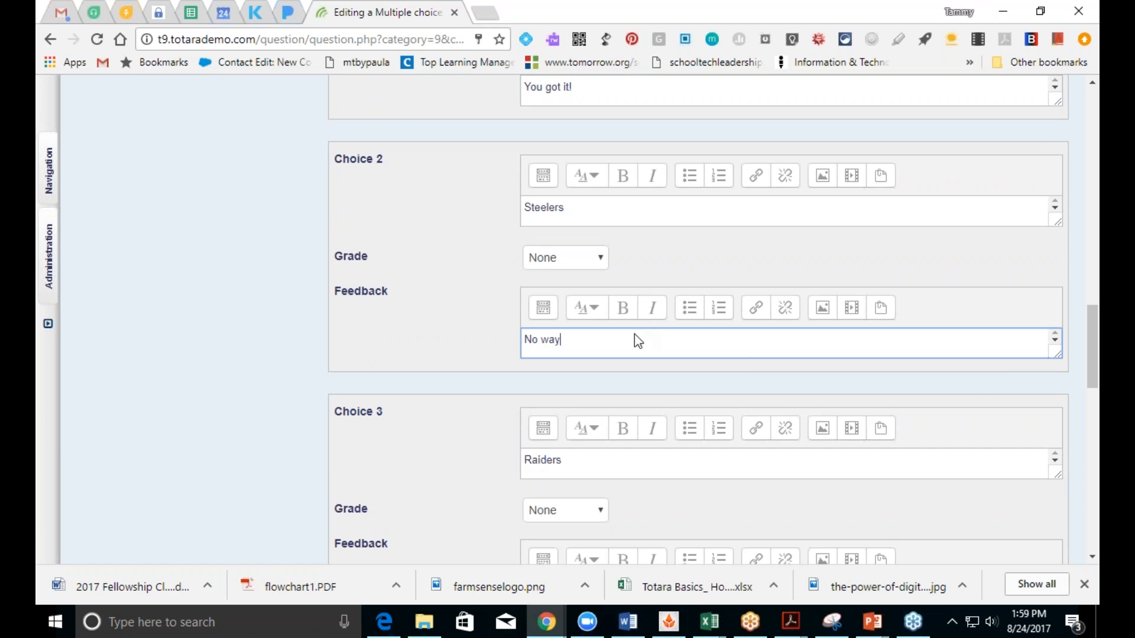
left_click_drag(634, 335, 483, 349)
key("ctrl+c")
left_click_drag(1092, 349, 1093, 543)
left_click(885, 395)
key("ctrl+v")
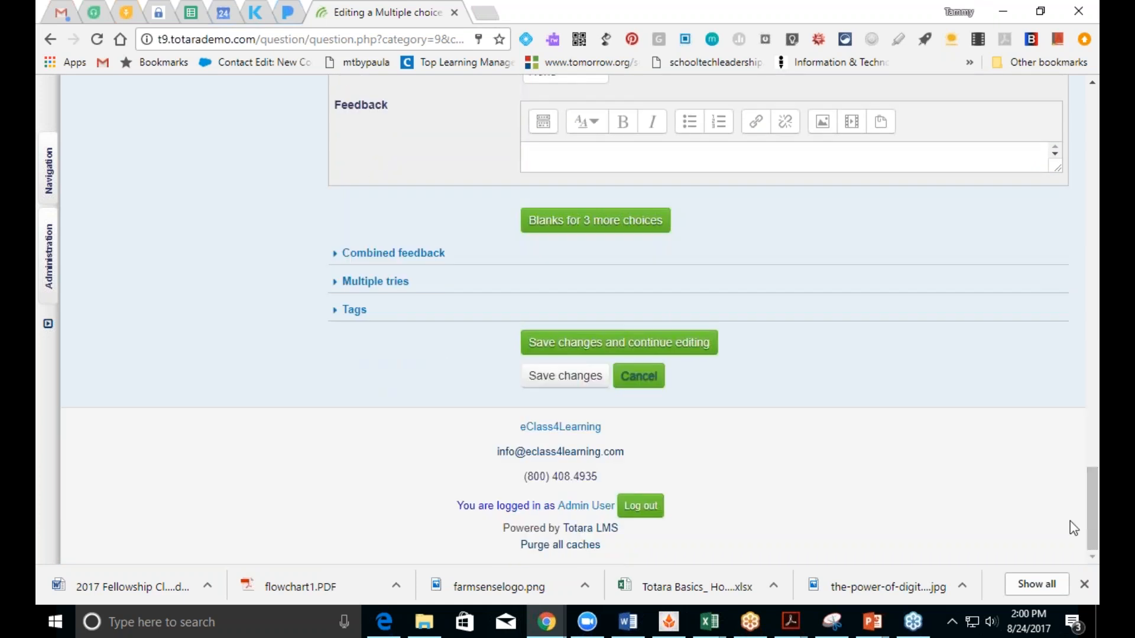
Step: Save the question's changes and continue editing it
left_click(603, 349)
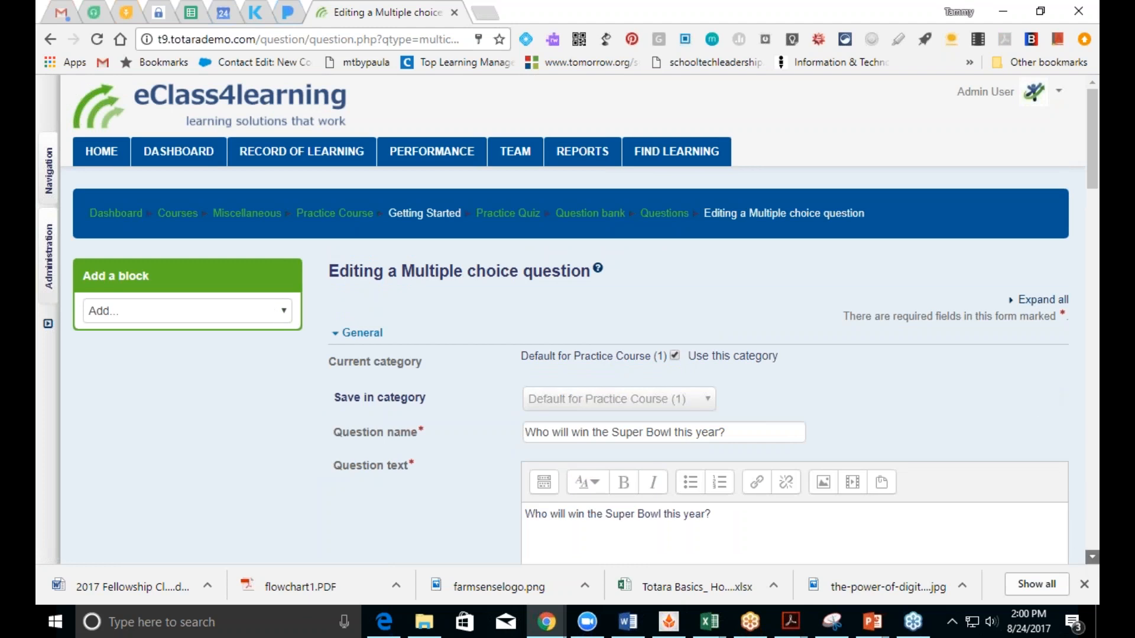
left_click(1092, 558)
scroll(1093, 557, "down", 20)
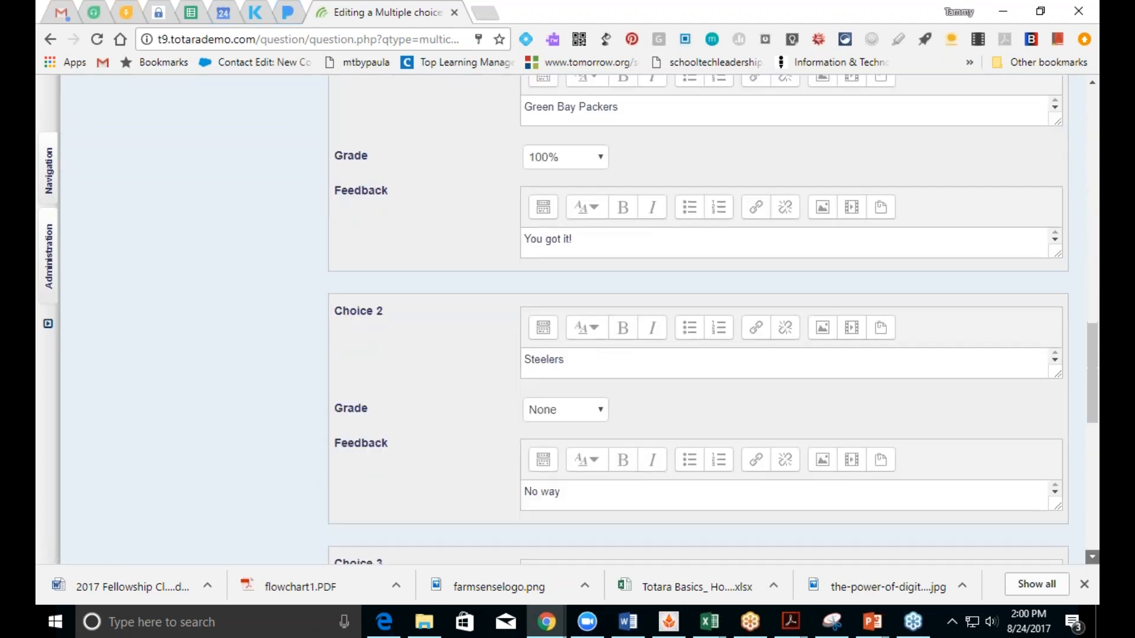
scroll(1093, 557, "down", 6)
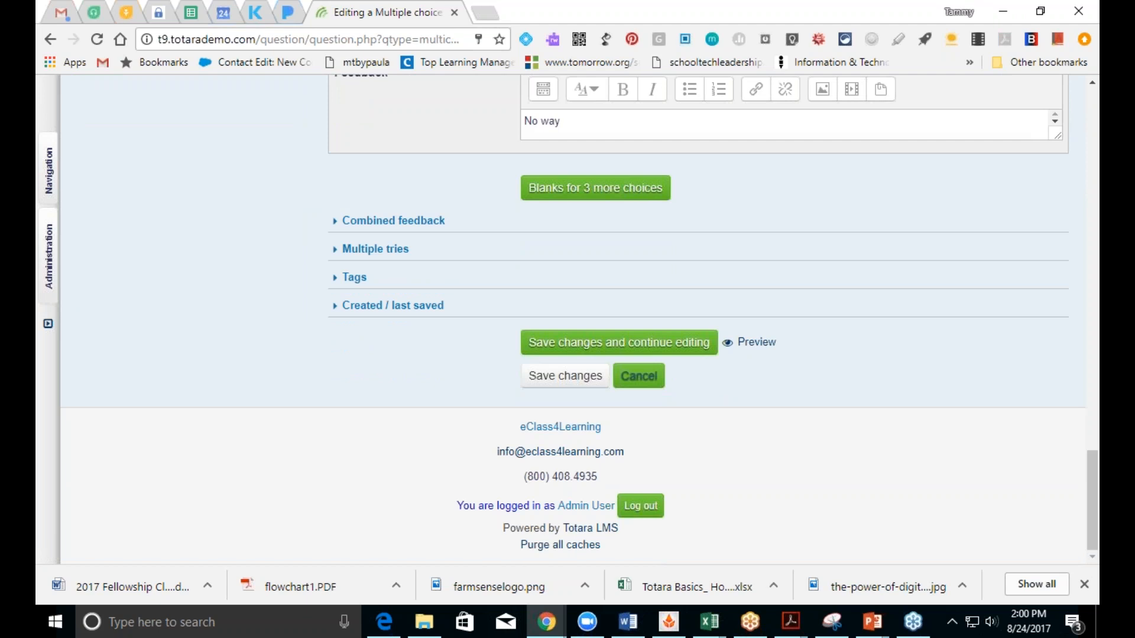
Step: Save the Super Bowl question and go back to the Practice Quiz page
left_click(567, 378)
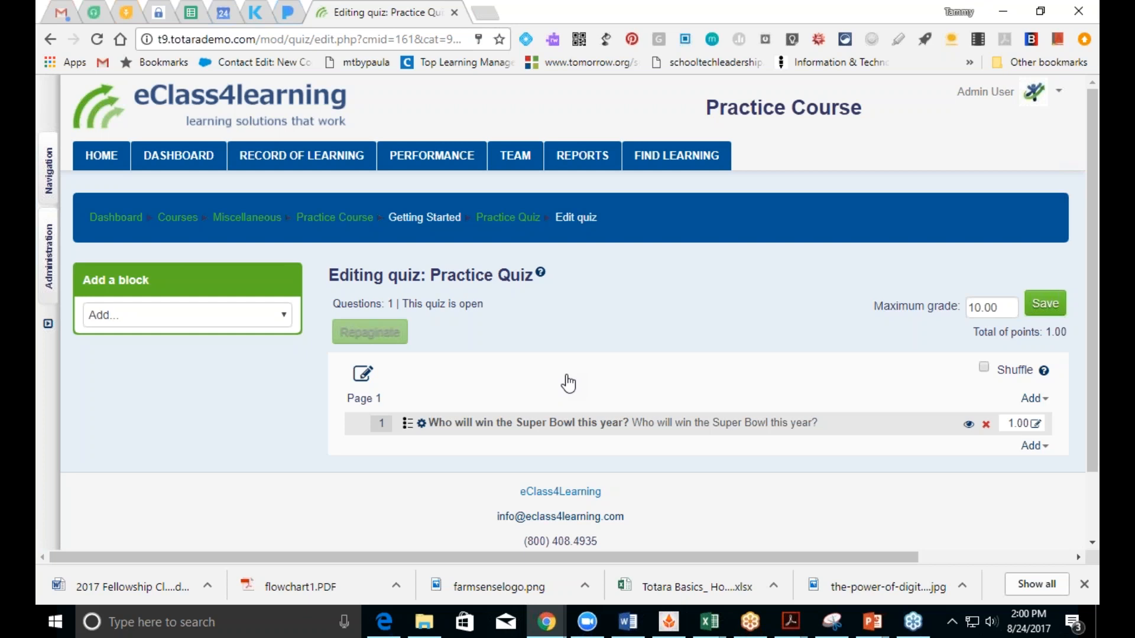
left_click(561, 425)
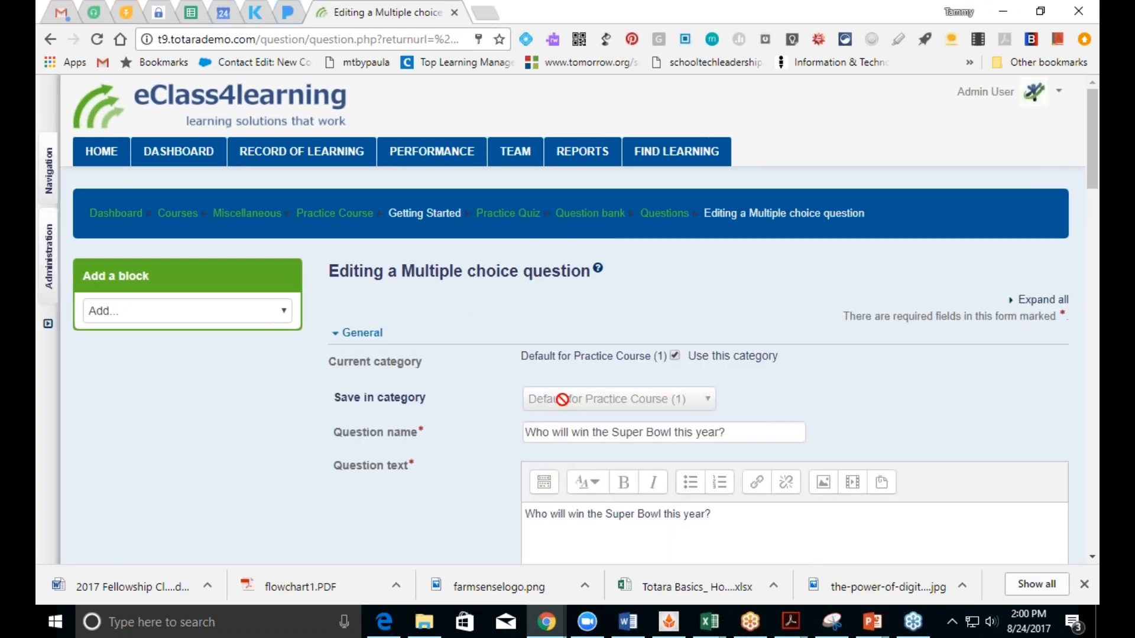
left_click(508, 214)
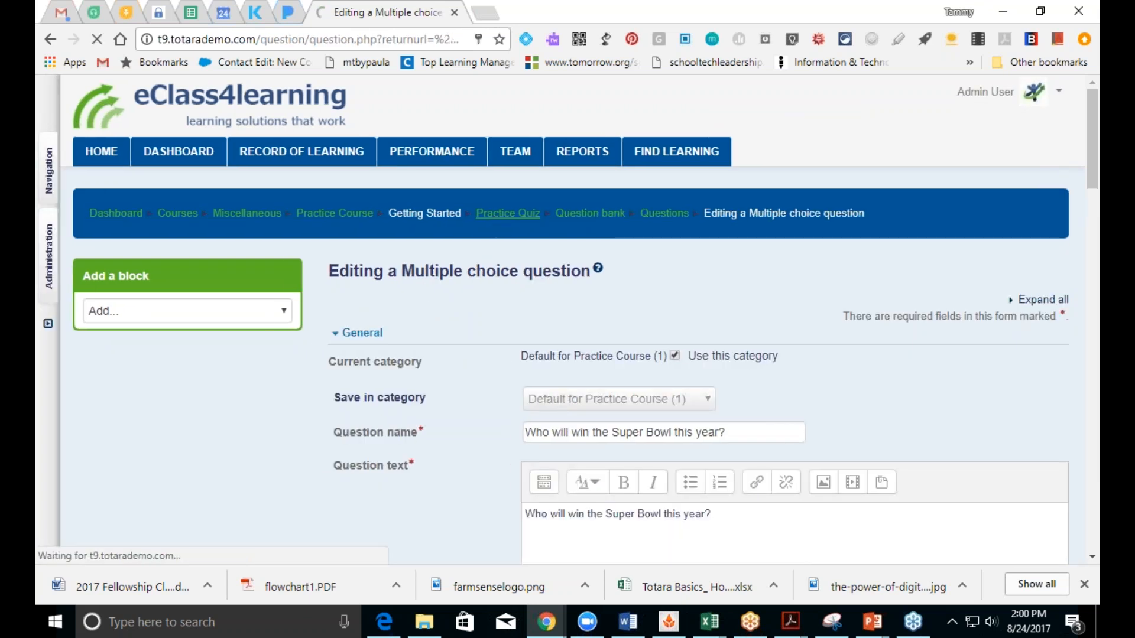
Step: Preview the quiz, confirm Green Bay Packers checks as correct, then return to Practice Course
left_click(700, 381)
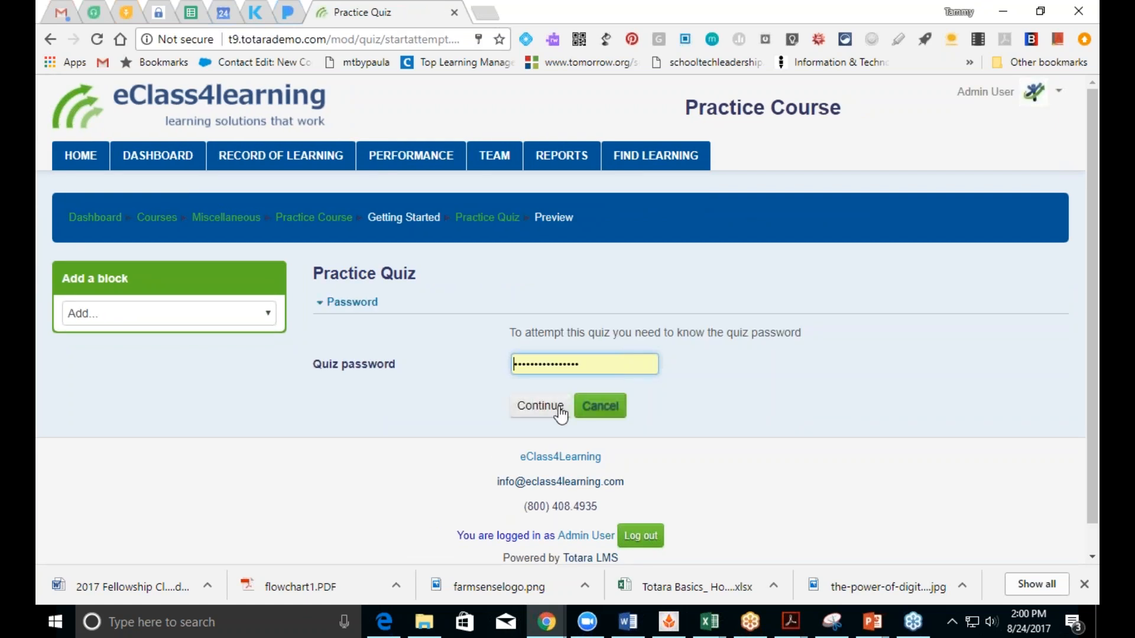
left_click(558, 410)
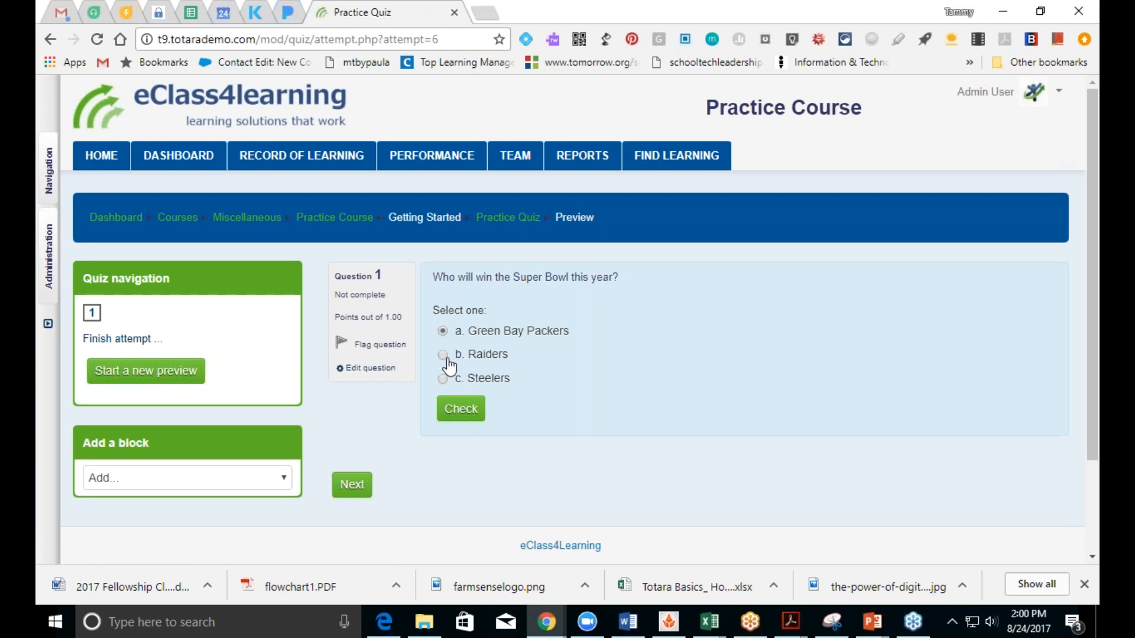
left_click(461, 409)
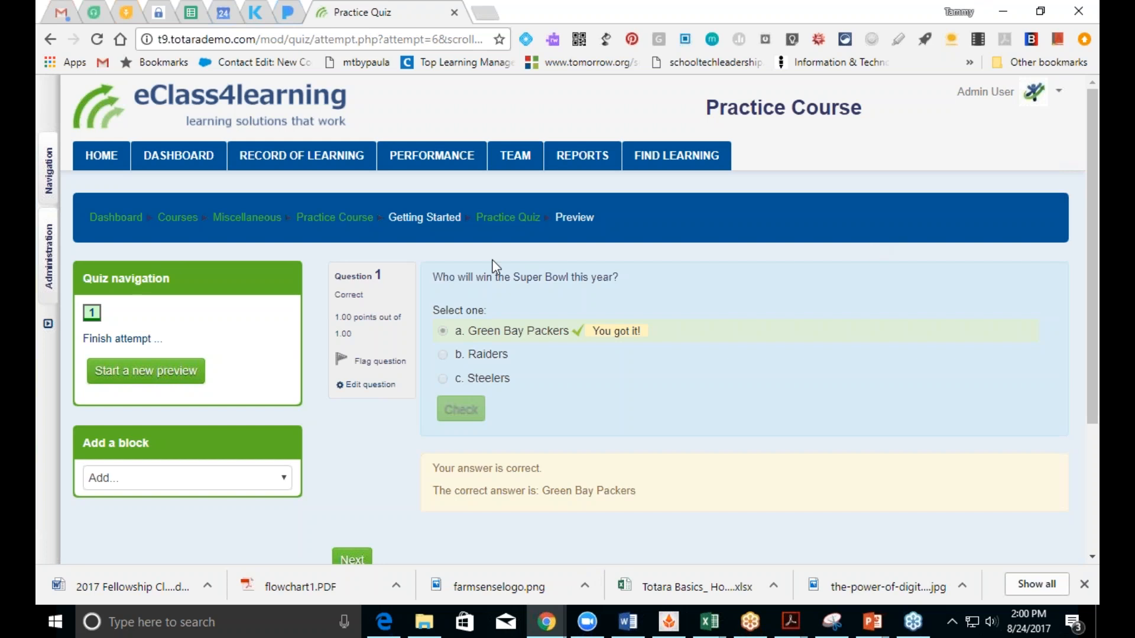
left_click(346, 218)
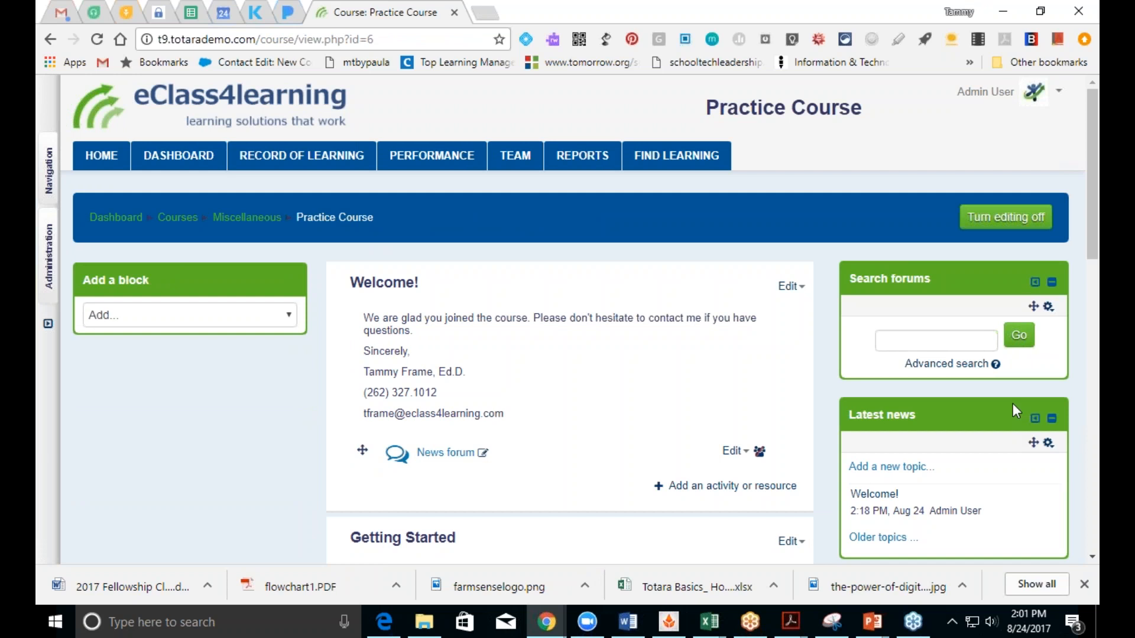
Step: Delete the Search forums block from the course sidebar, confirming with Yes
scroll(580, 319, "down", 2)
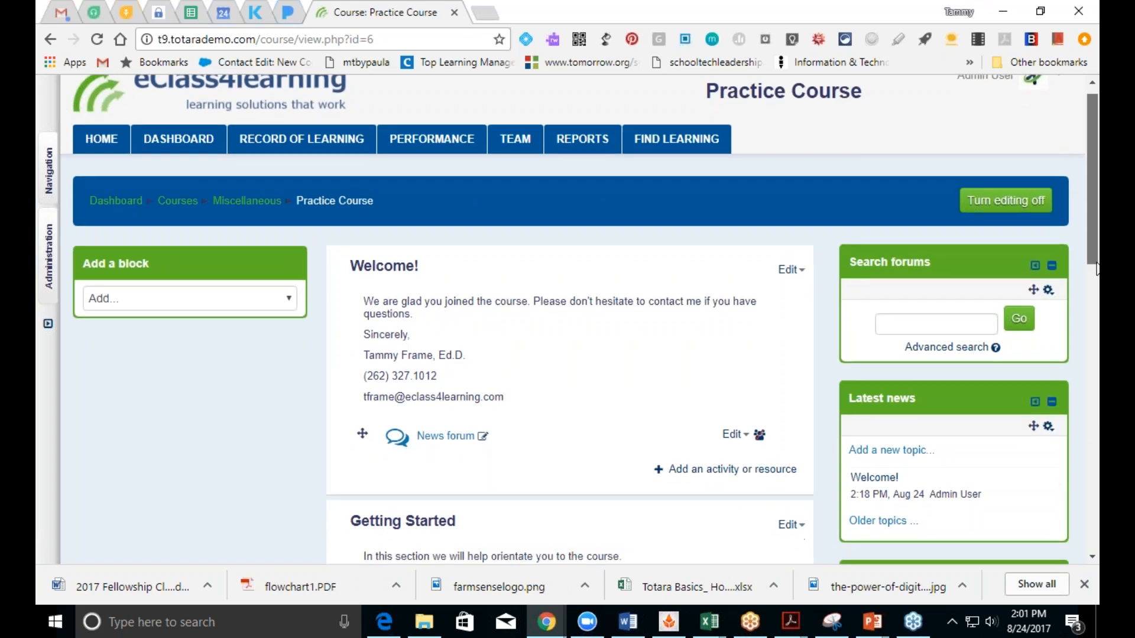
scroll(579, 319, "down", 14)
scroll(579, 319, "up", 1)
scroll(579, 319, "up", 14)
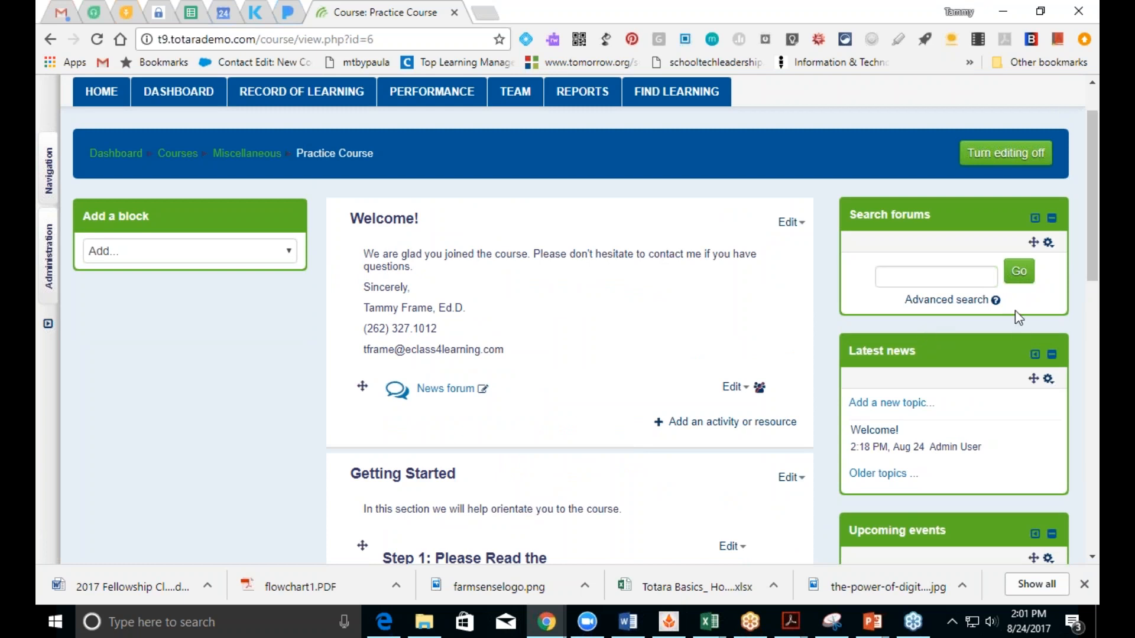
left_click(1048, 244)
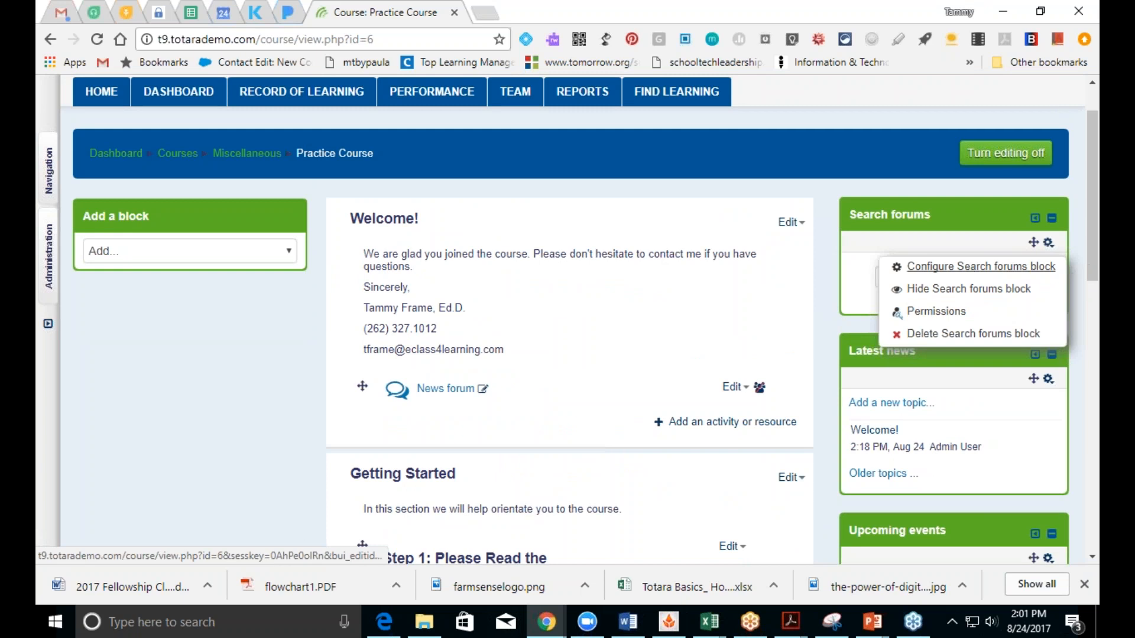
left_click(1021, 334)
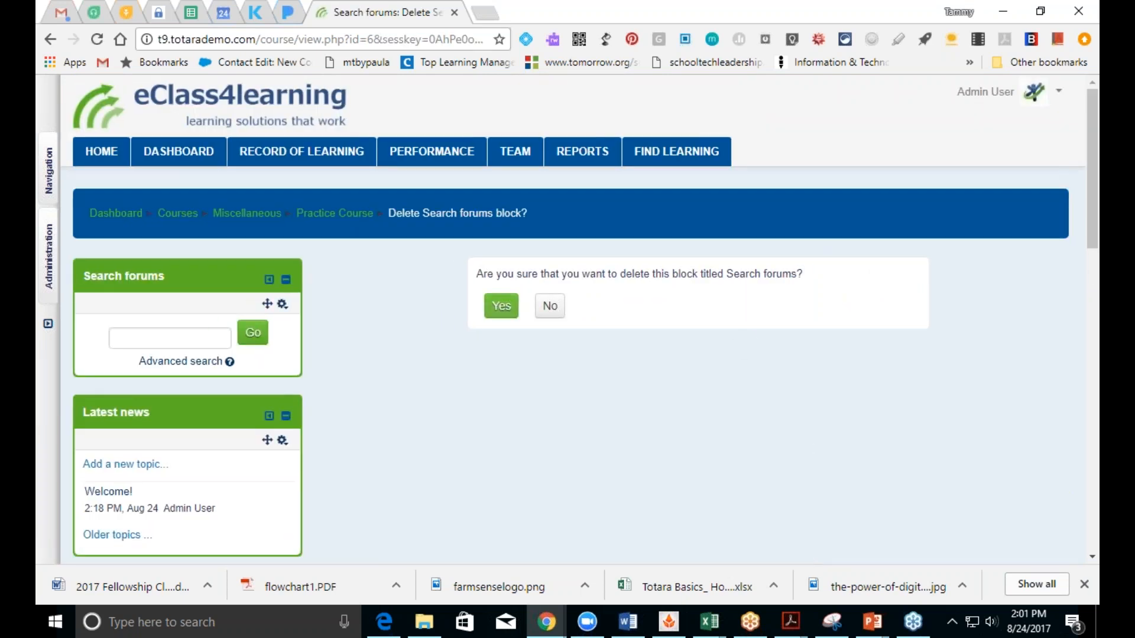
left_click(502, 306)
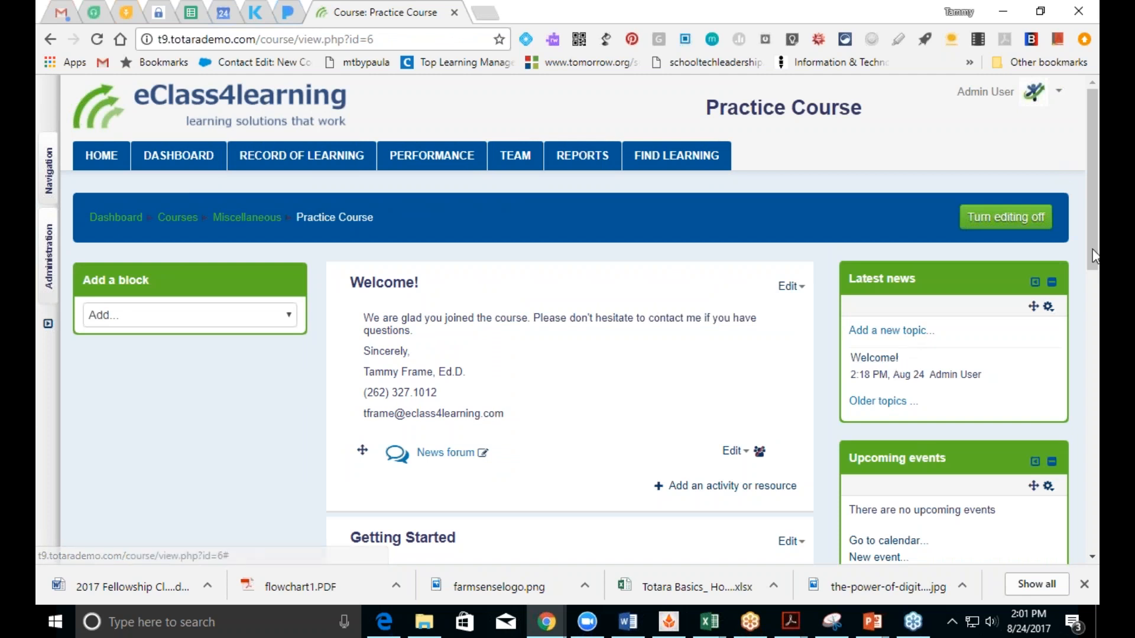
left_click_drag(1093, 259, 1093, 333)
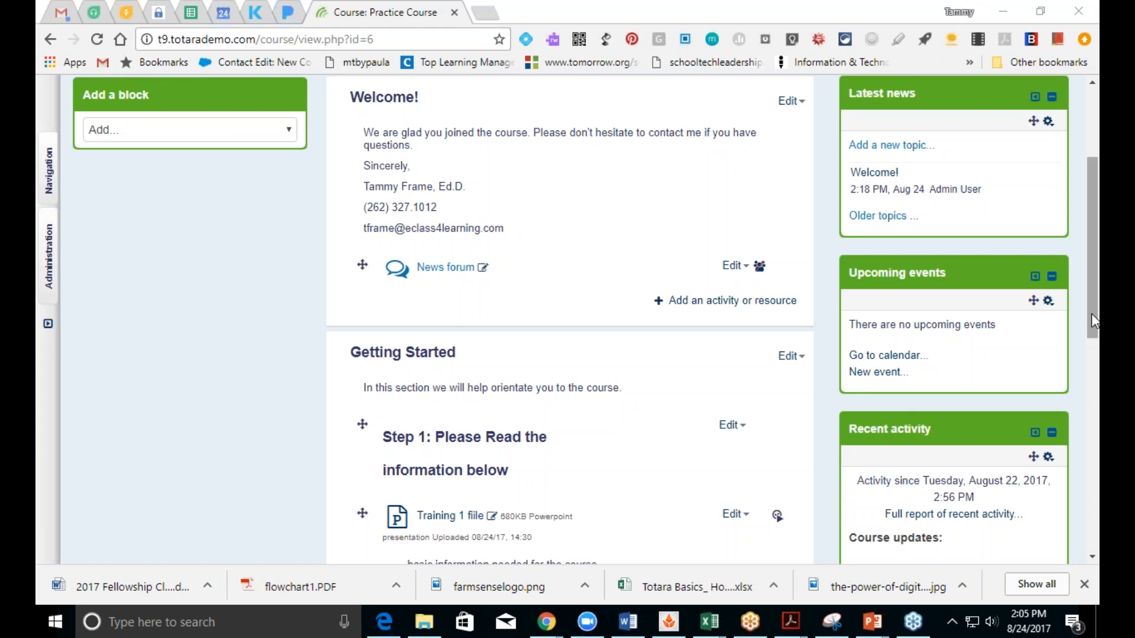
scroll(1092, 319, "down", 4)
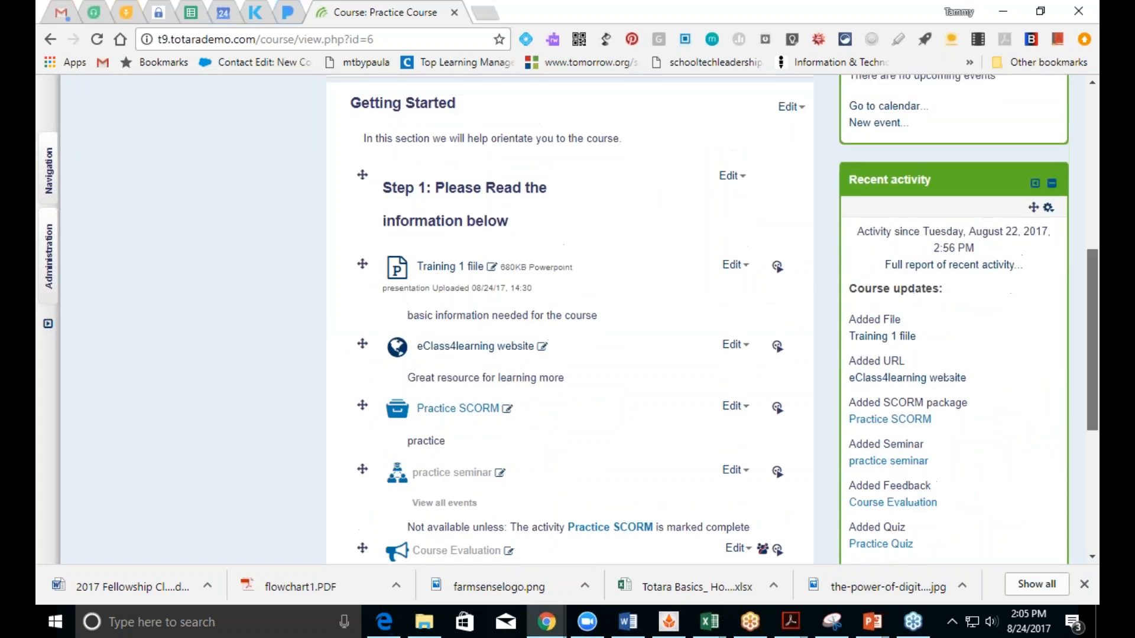
scroll(1041, 266, "up", 2)
Step: Delete the Recent activity block from the sidebar, leaving Latest news and Upcoming events
left_click(1048, 295)
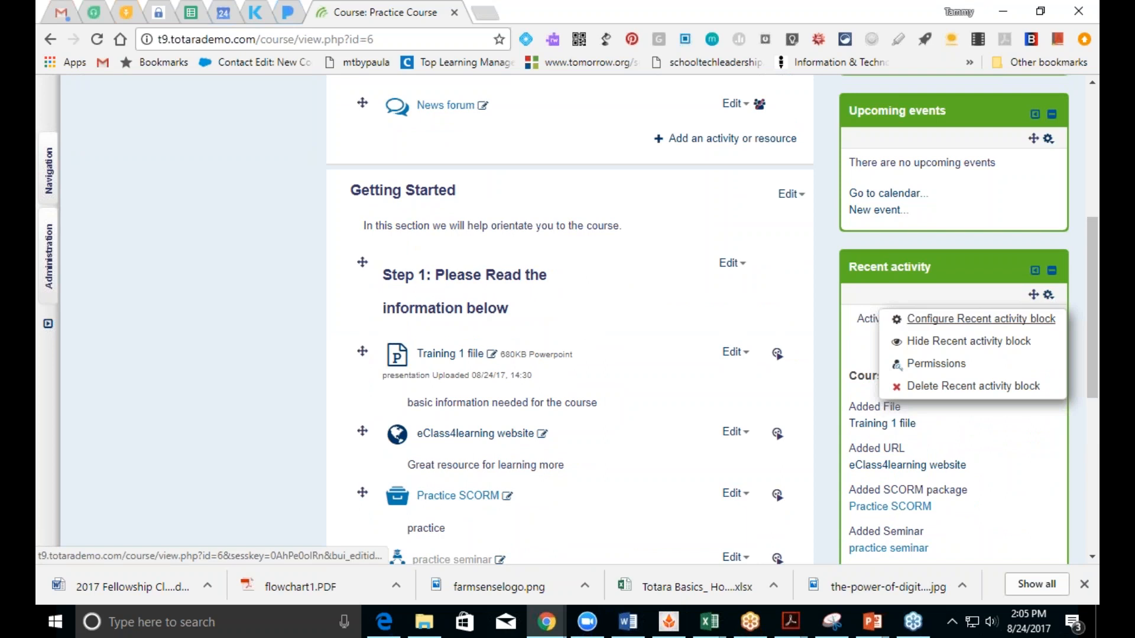
left_click(1009, 386)
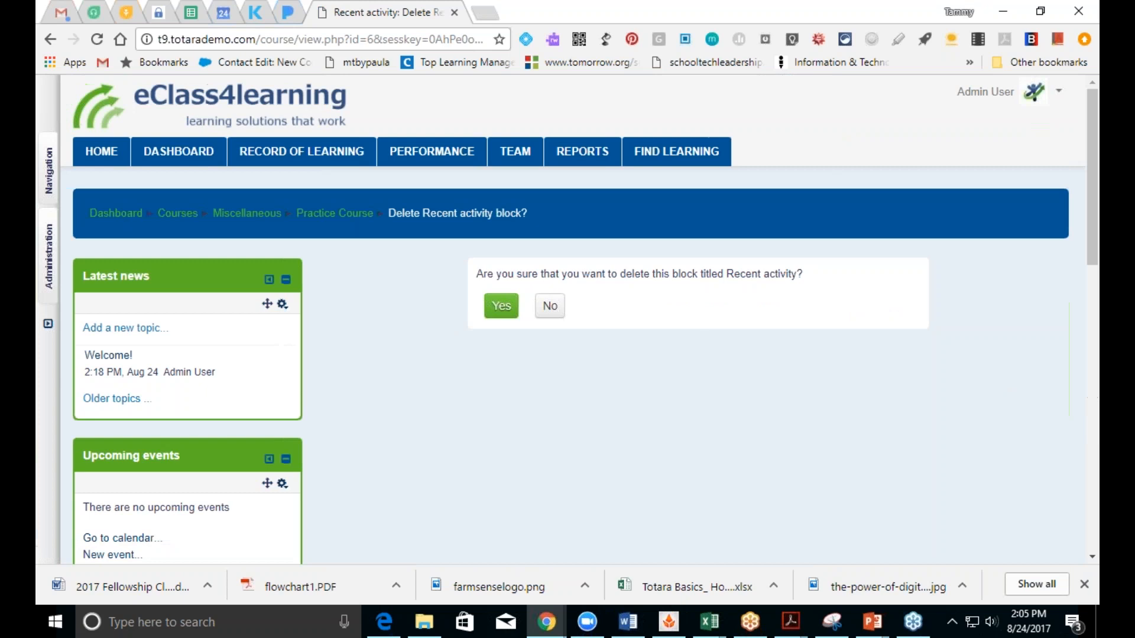
left_click(501, 306)
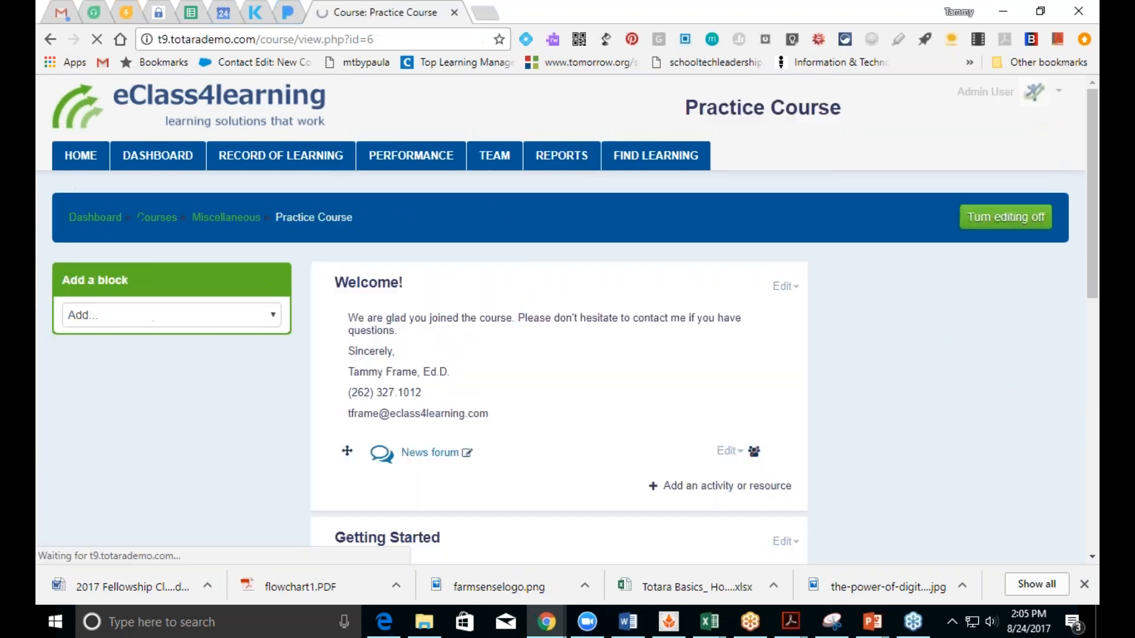
left_click_drag(1093, 262, 1048, 288)
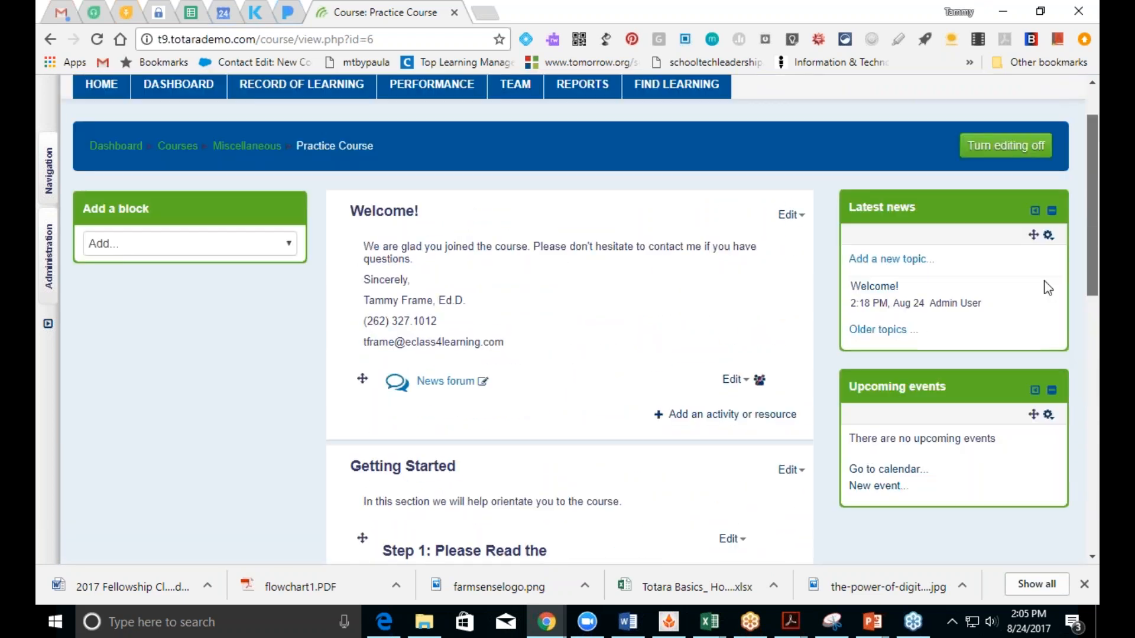
Step: Browse the available block types in the Add a block list
left_click(287, 245)
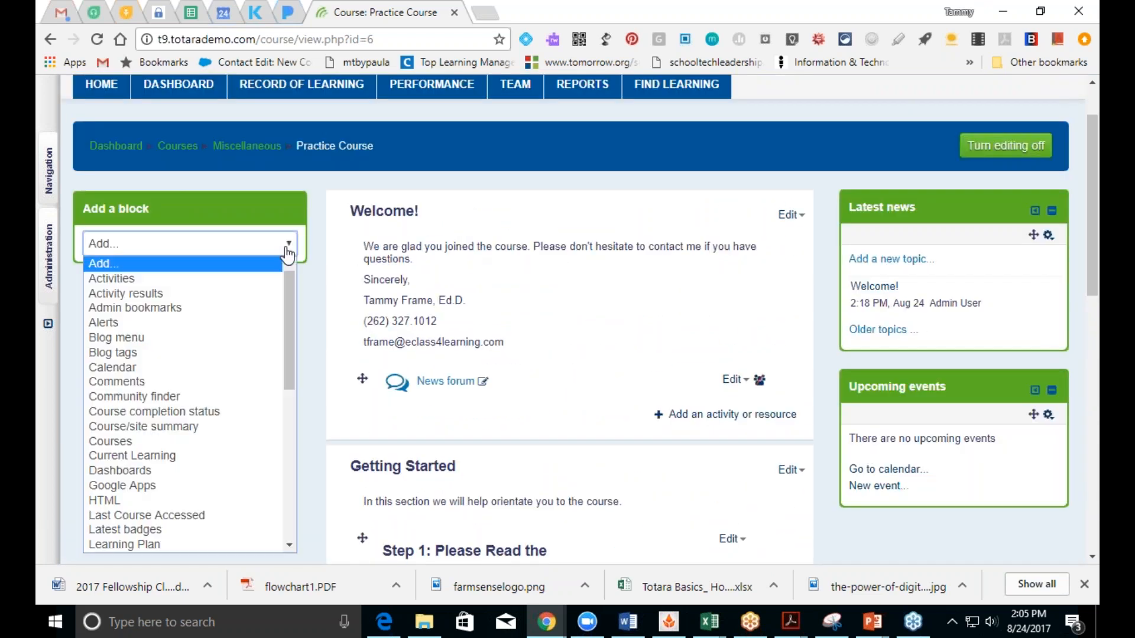
left_click_drag(290, 301, 307, 278)
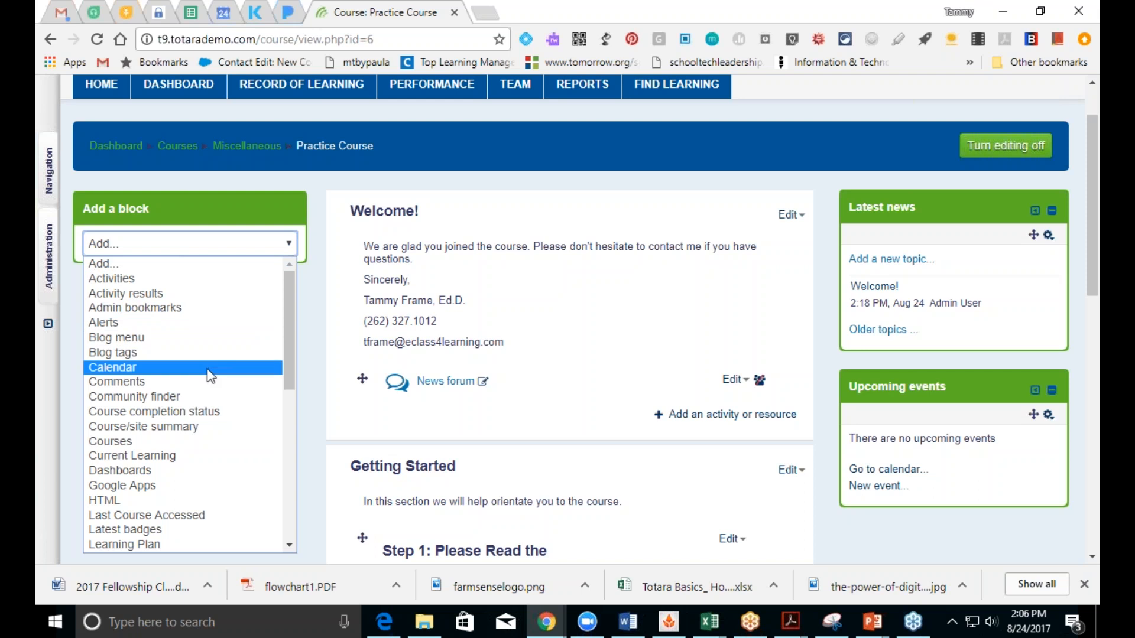
left_click_drag(284, 382, 290, 423)
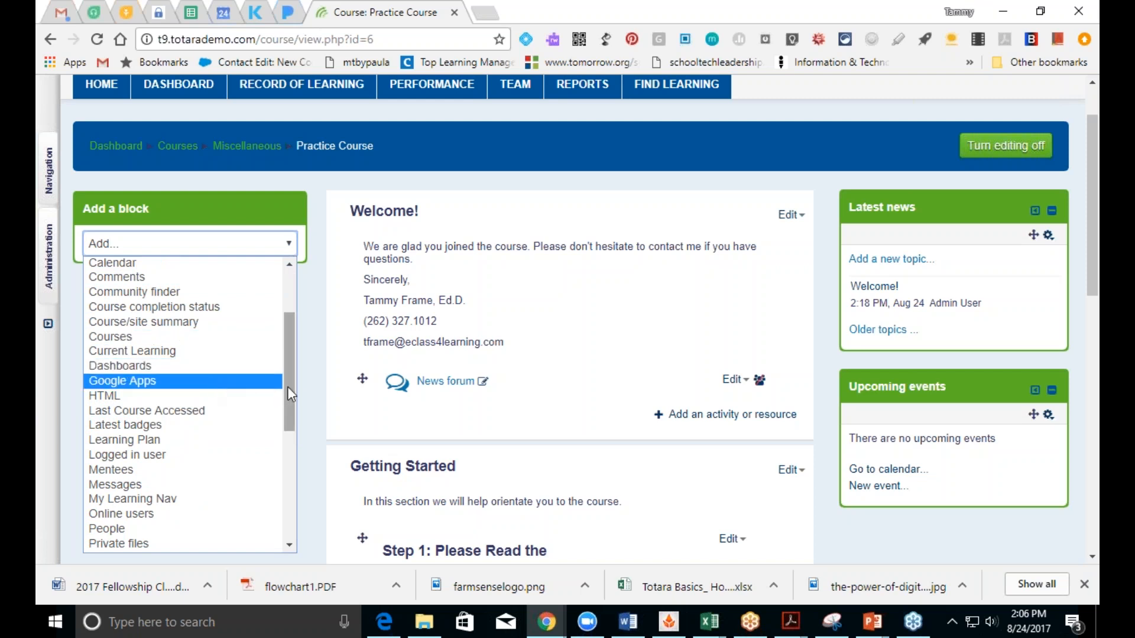
left_click_drag(288, 386, 273, 427)
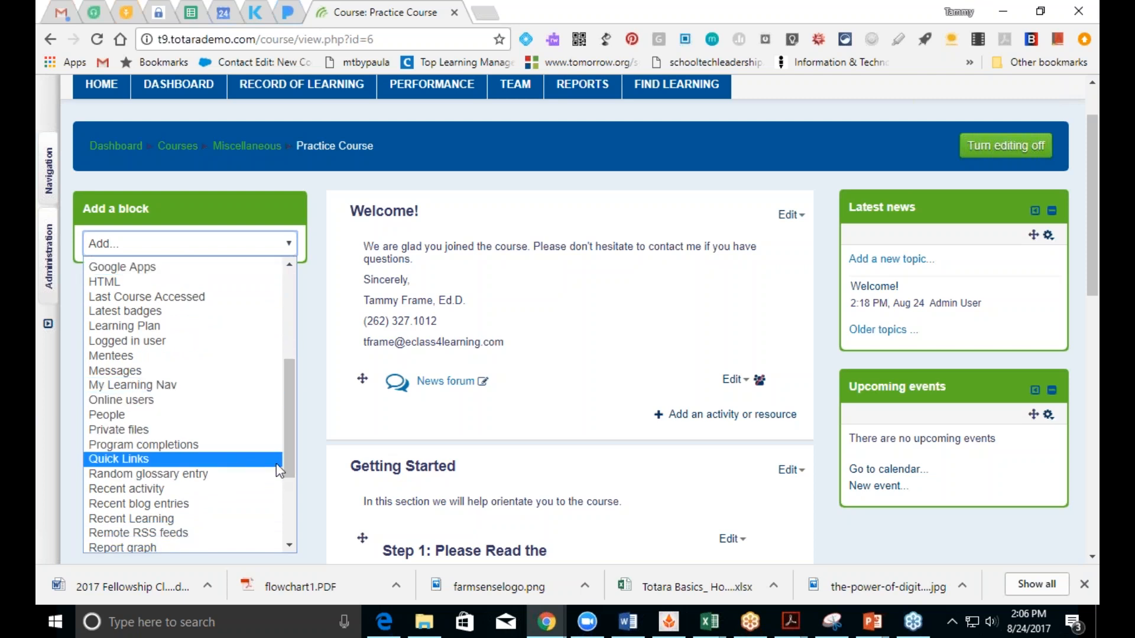
left_click_drag(286, 463, 289, 513)
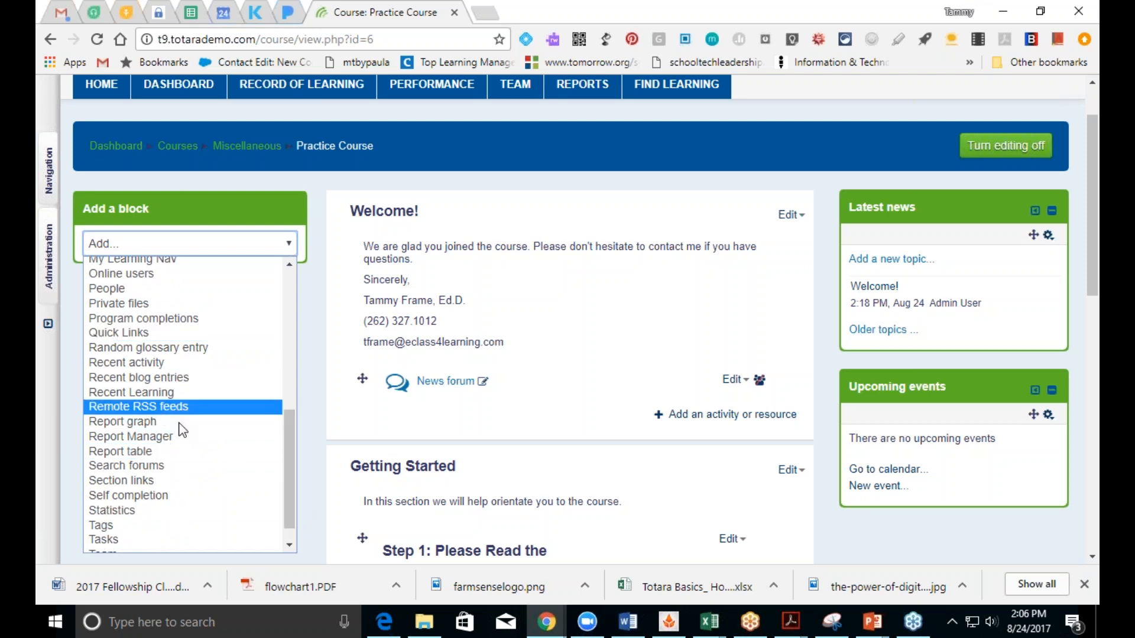
left_click_drag(290, 473, 285, 498)
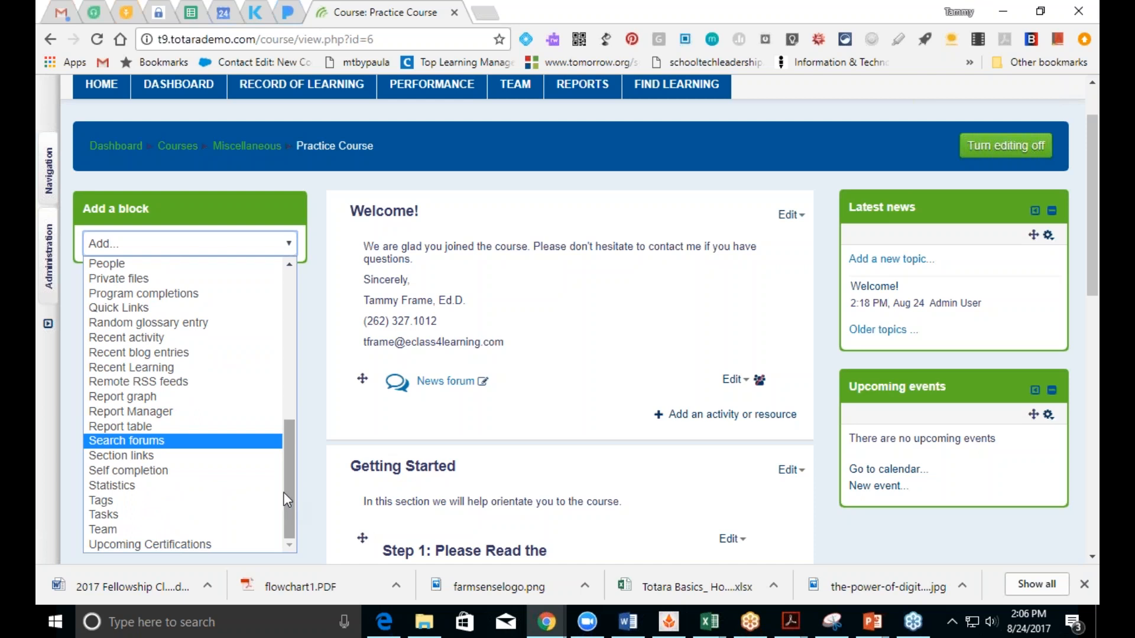
left_click_drag(289, 496, 287, 418)
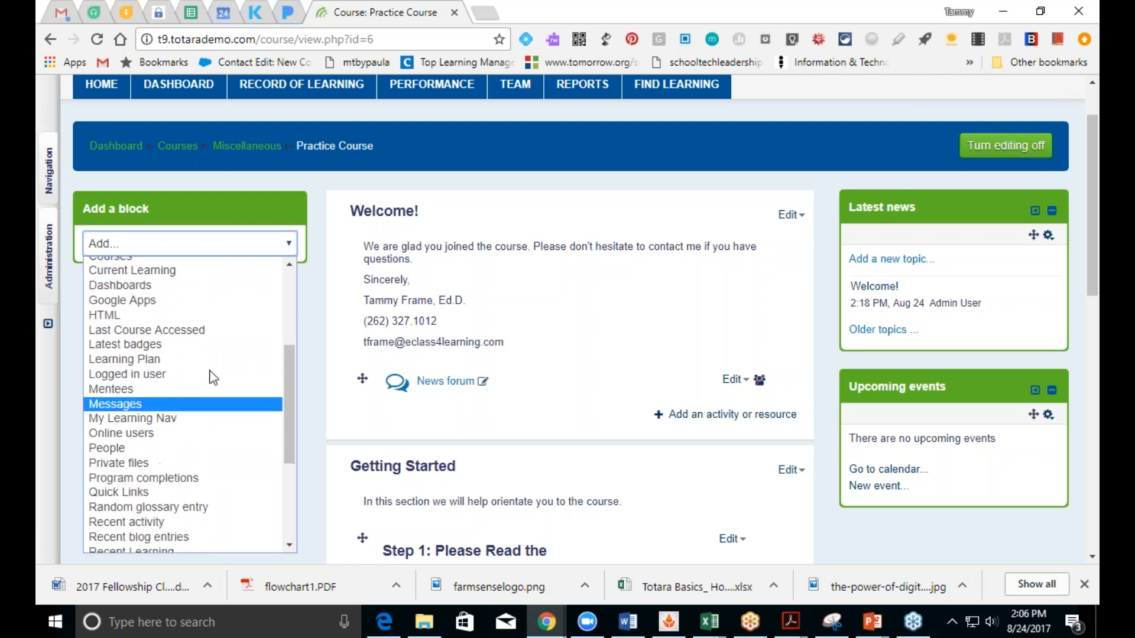
Step: Add an HTML block to the course and open its configuration
left_click(154, 312)
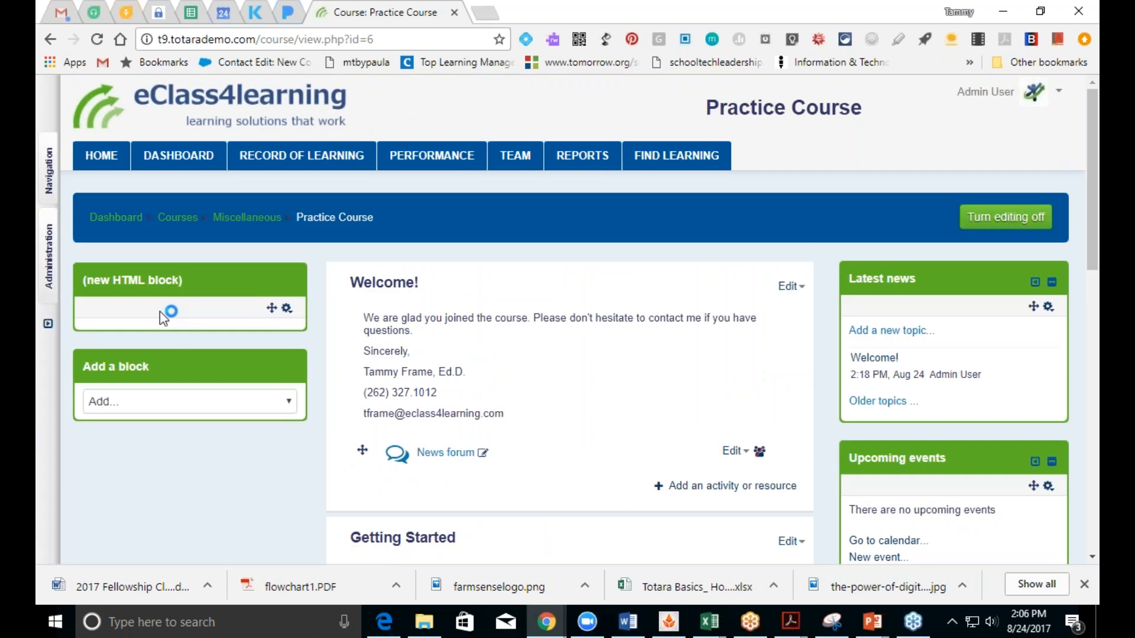
left_click(286, 309)
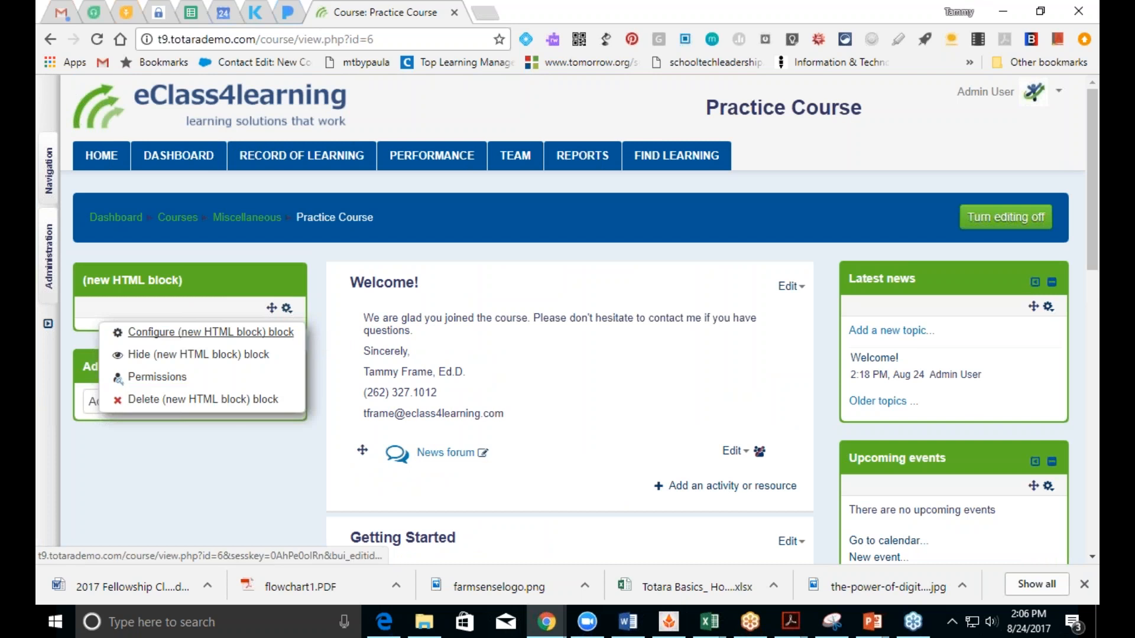
left_click(263, 332)
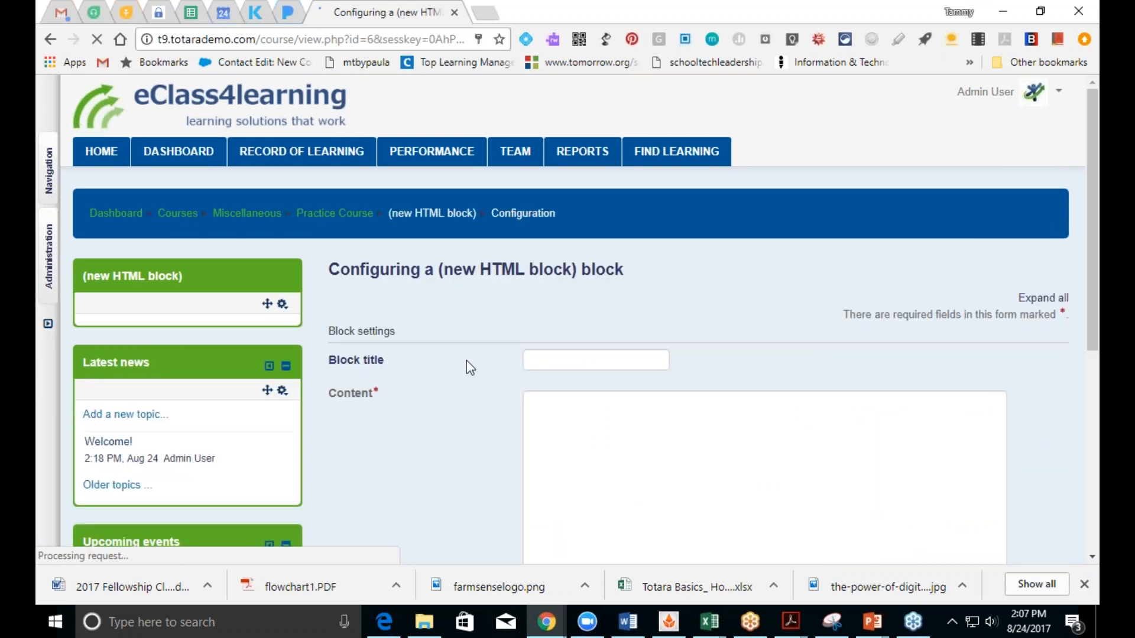
Step: Title the block 'Instructor Contact Info' and start inserting an image into its content
left_click(562, 362)
type("Instructor Contact Info")
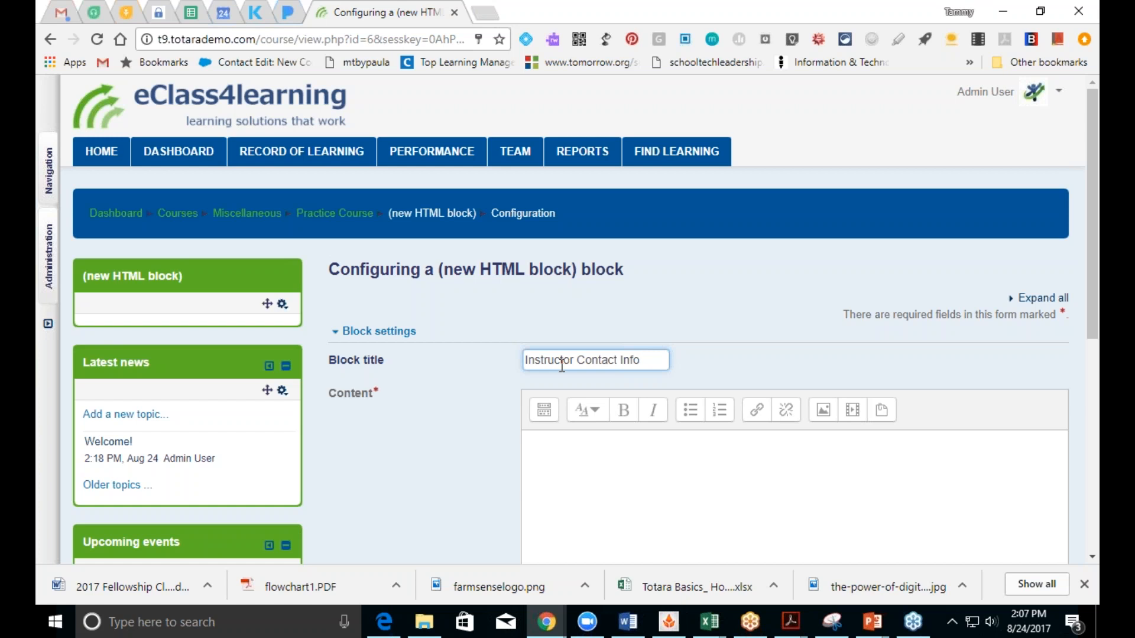
left_click(544, 410)
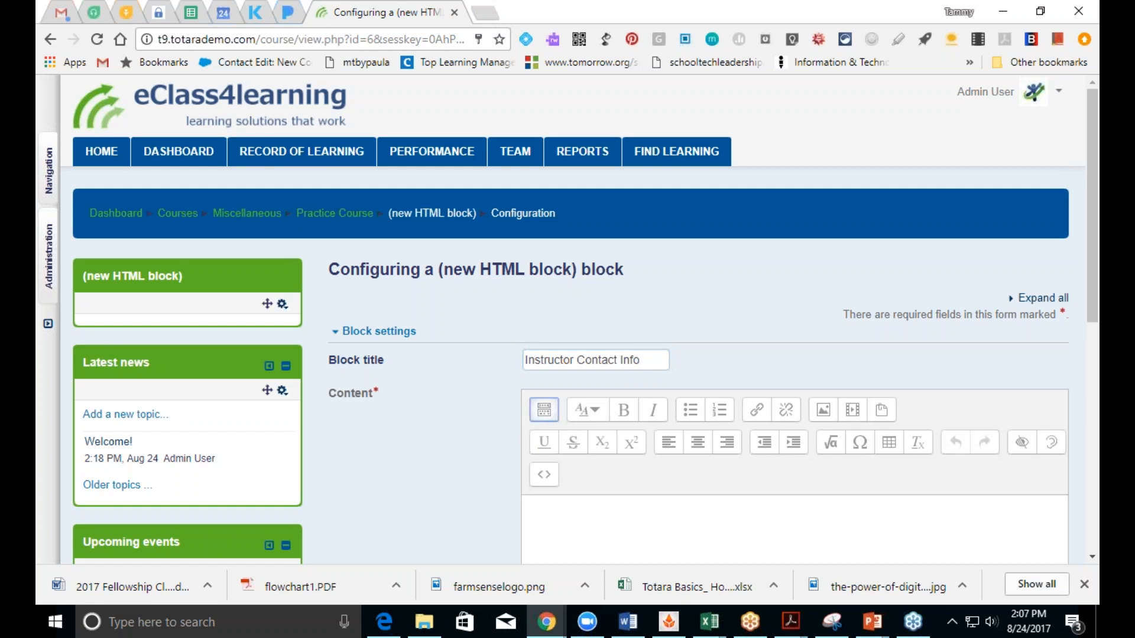
left_click(830, 417)
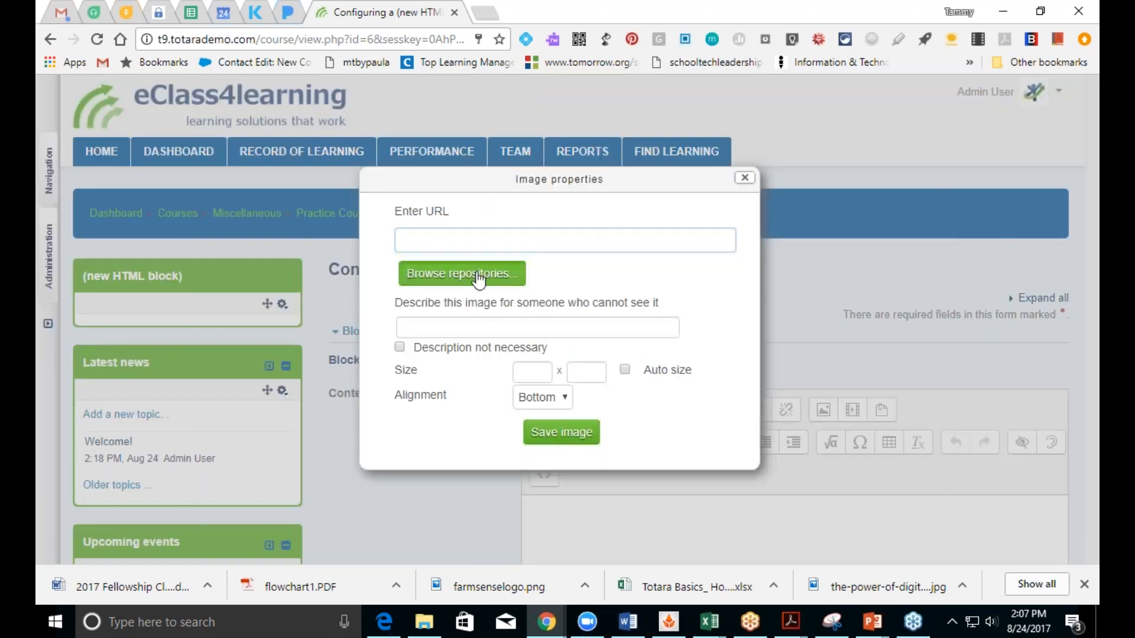
Step: Upload onlineheadshot.jpg from the Desktop's Online pictures folder as the block image
left_click(527, 283)
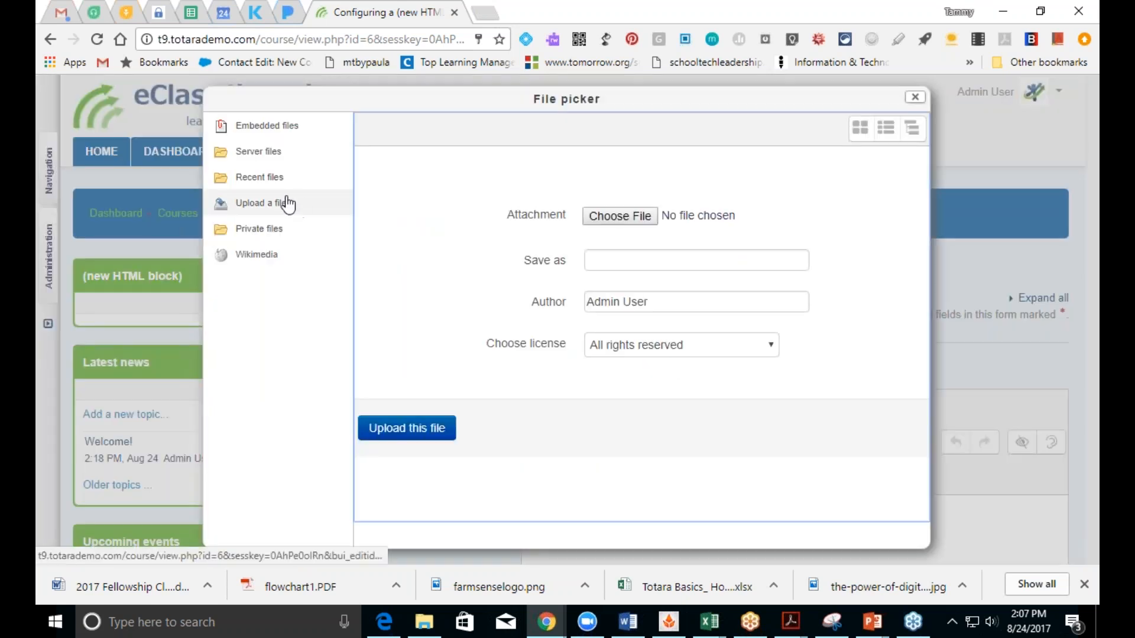
left_click(632, 216)
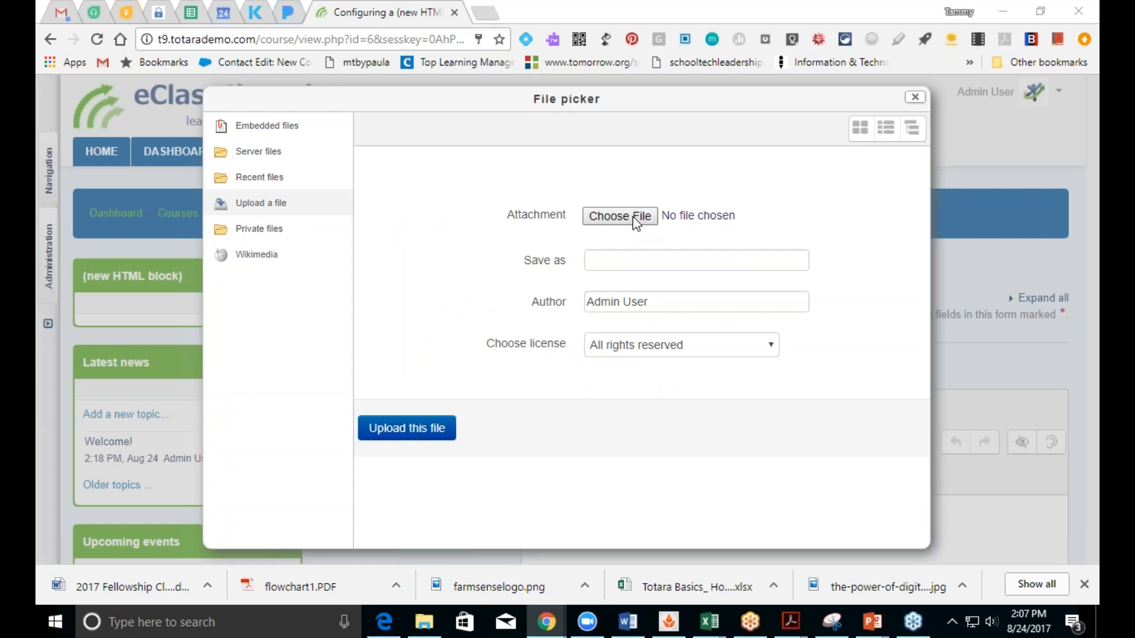
left_click_drag(164, 232, 174, 154)
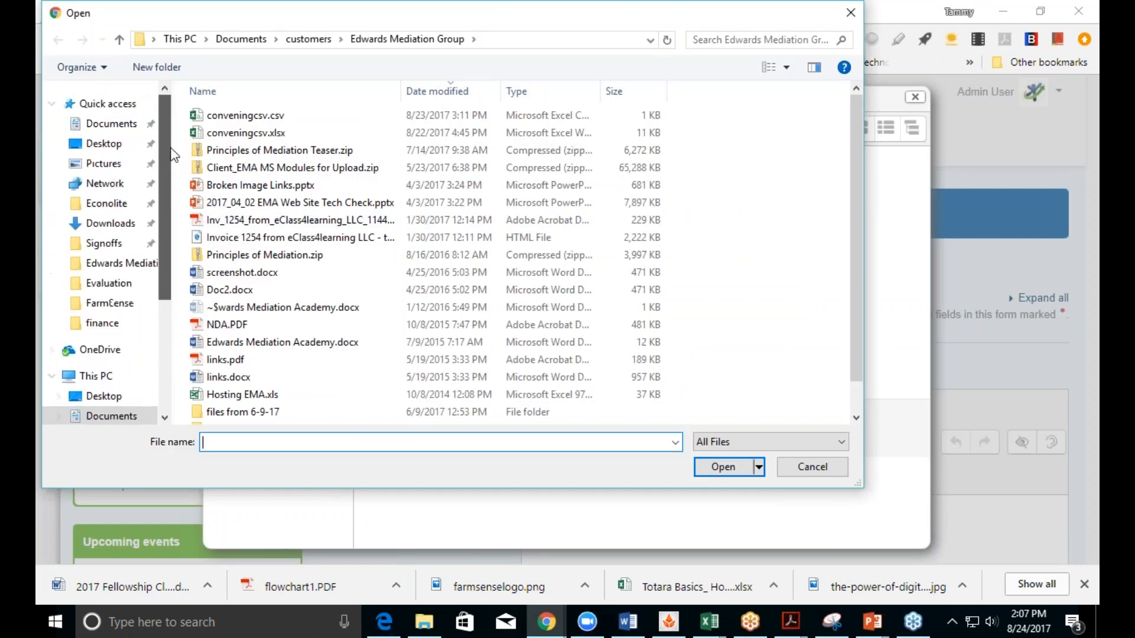
left_click(118, 149)
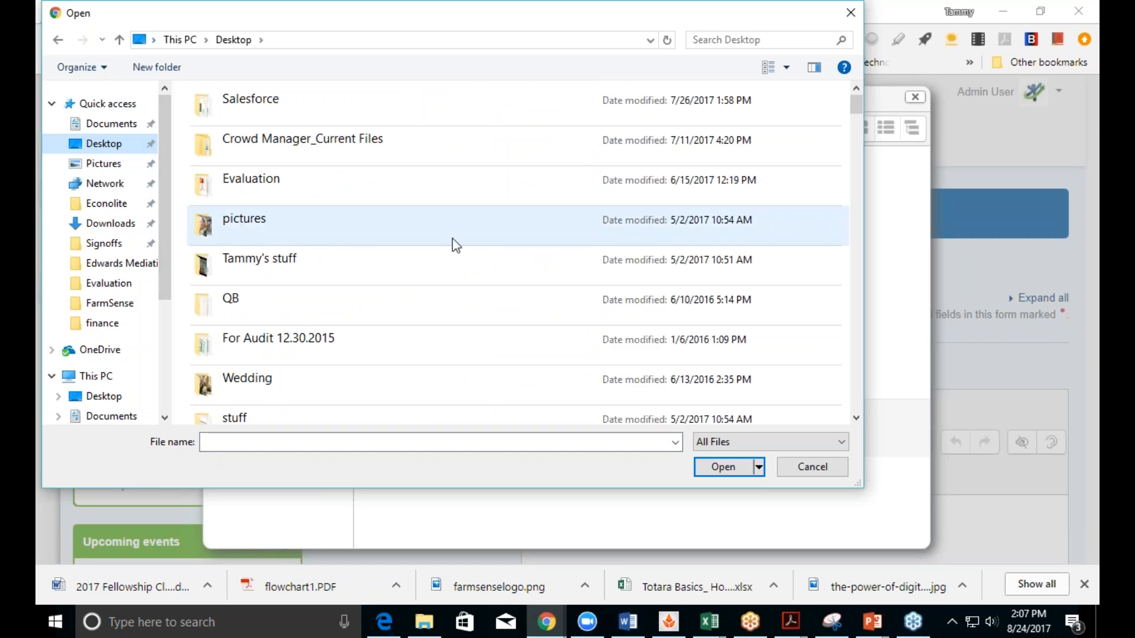
scroll(853, 117, "down", 3)
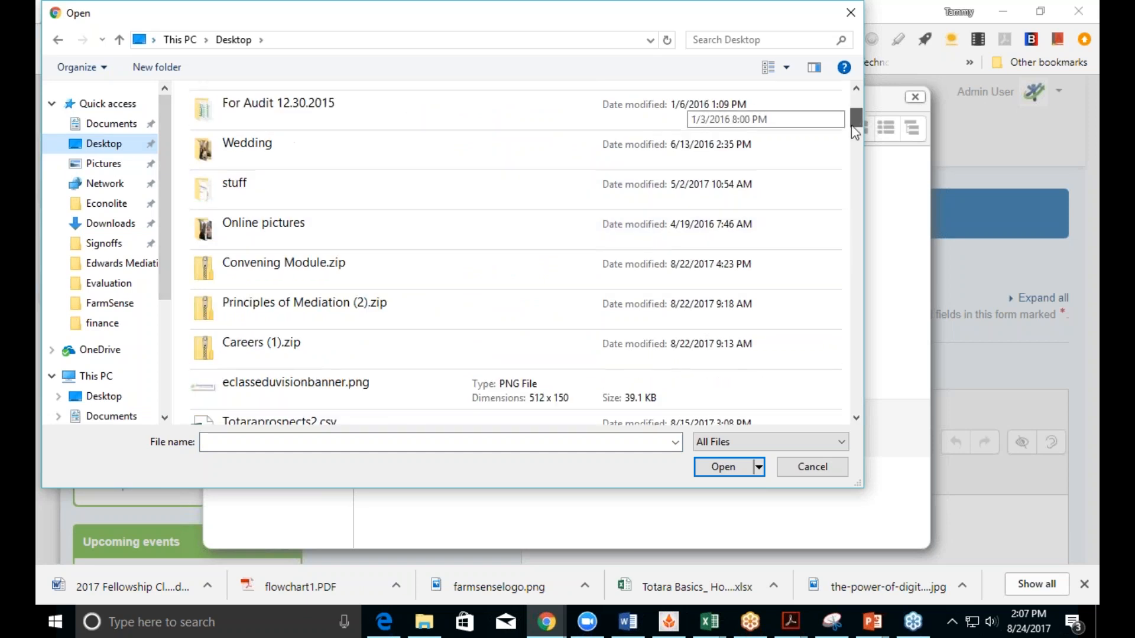
double_click(598, 175)
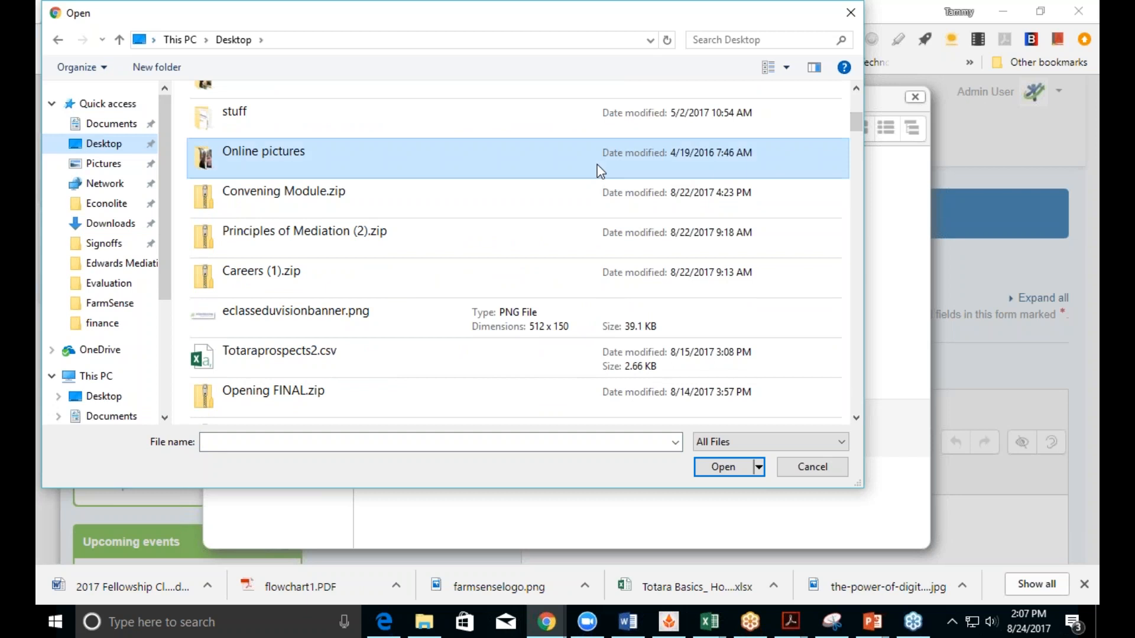
left_click(585, 171)
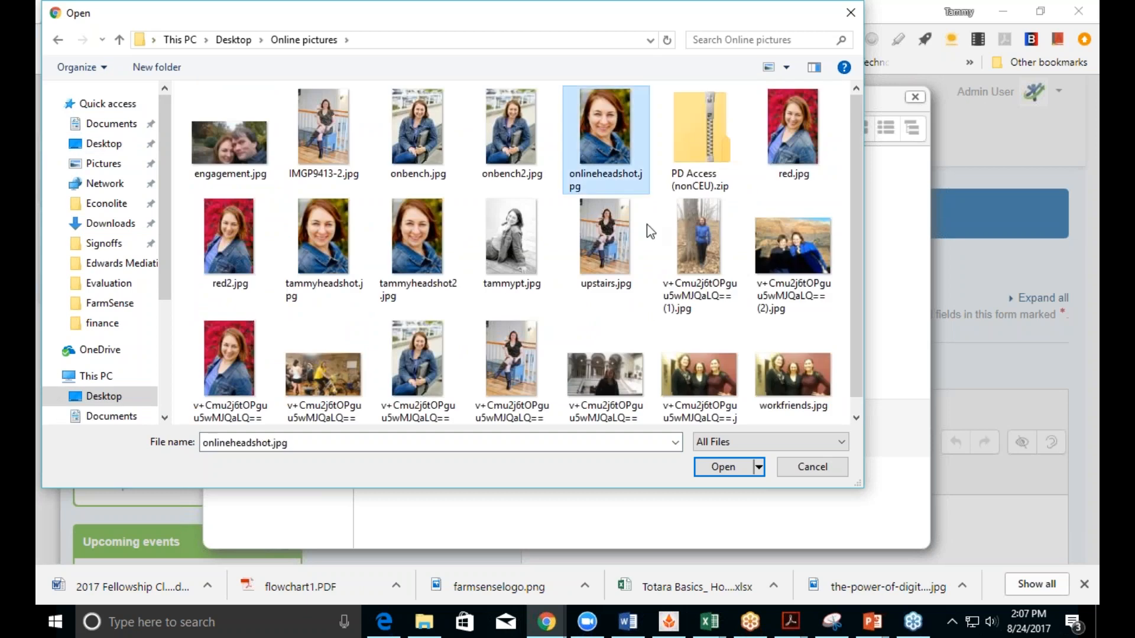
left_click(712, 470)
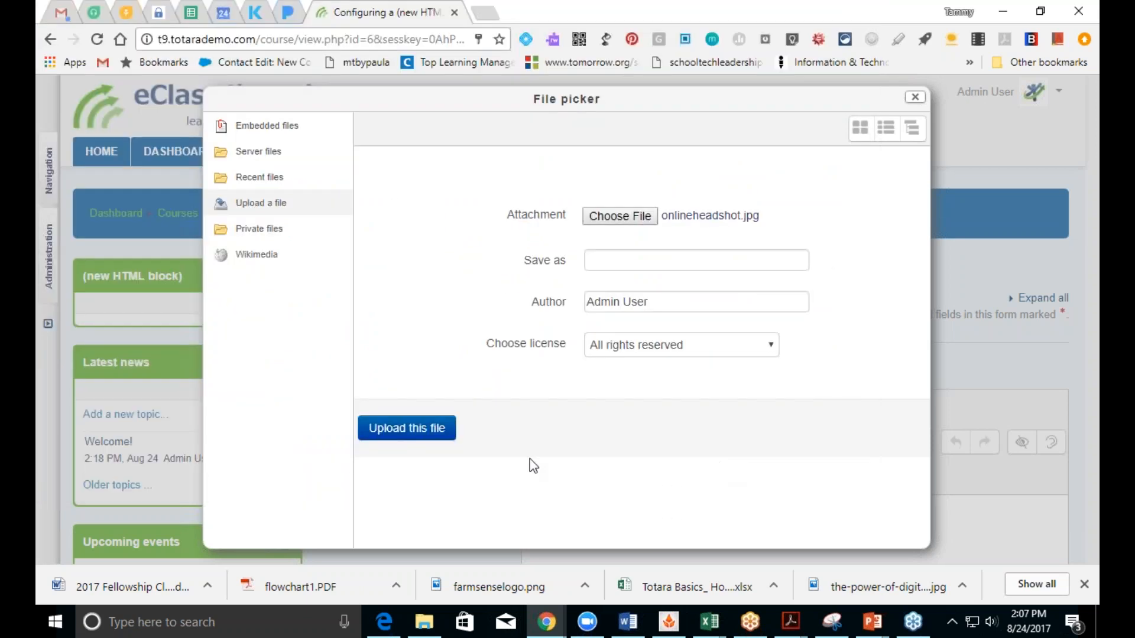
left_click(407, 428)
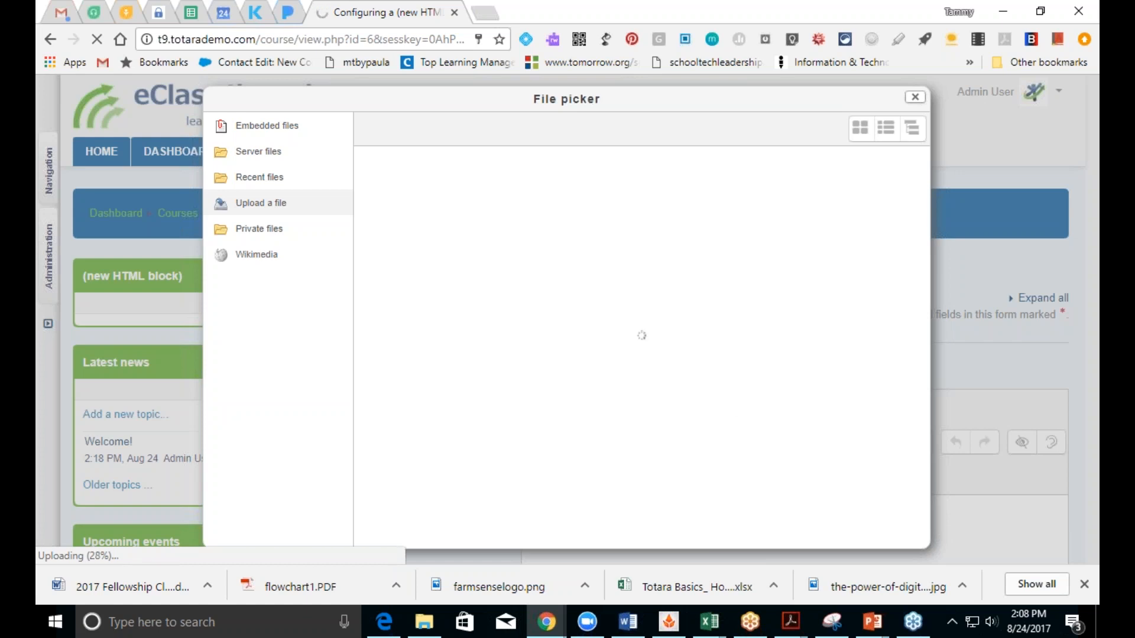
Step: Close the file picker and Image properties dialog, keeping Bottom image alignment
left_click(914, 97)
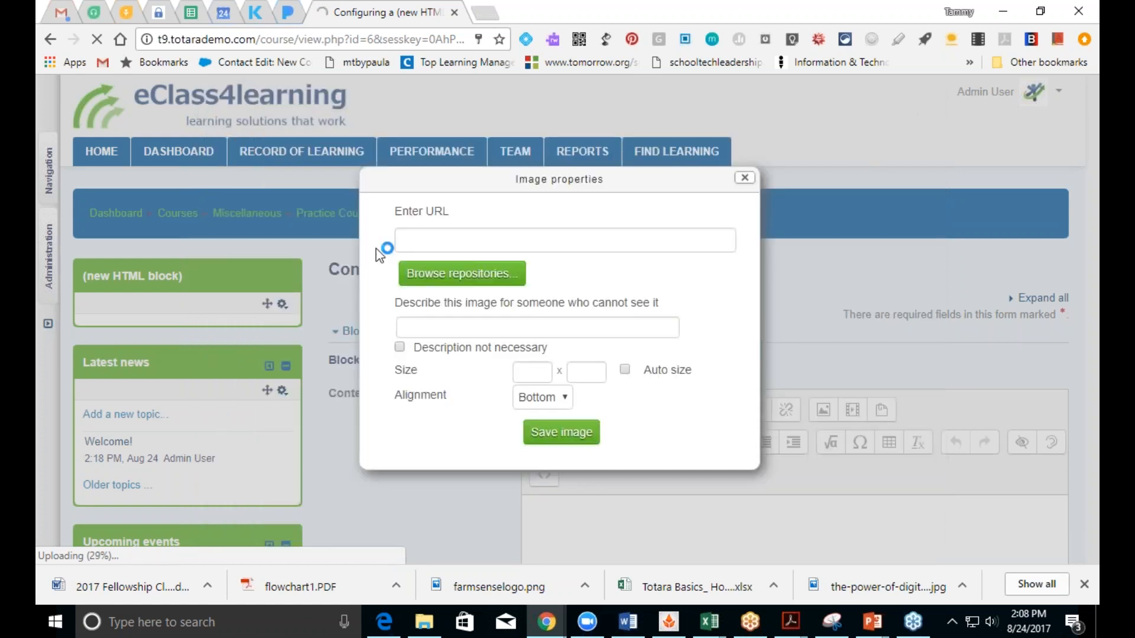
left_click(563, 399)
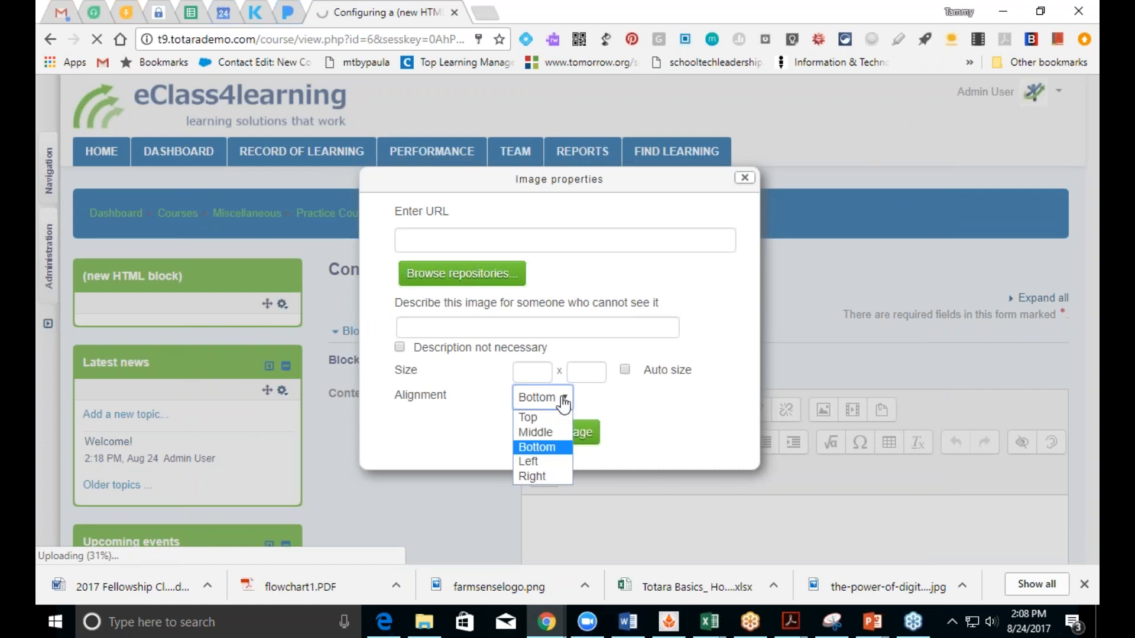
left_click(563, 402)
left_click(745, 178)
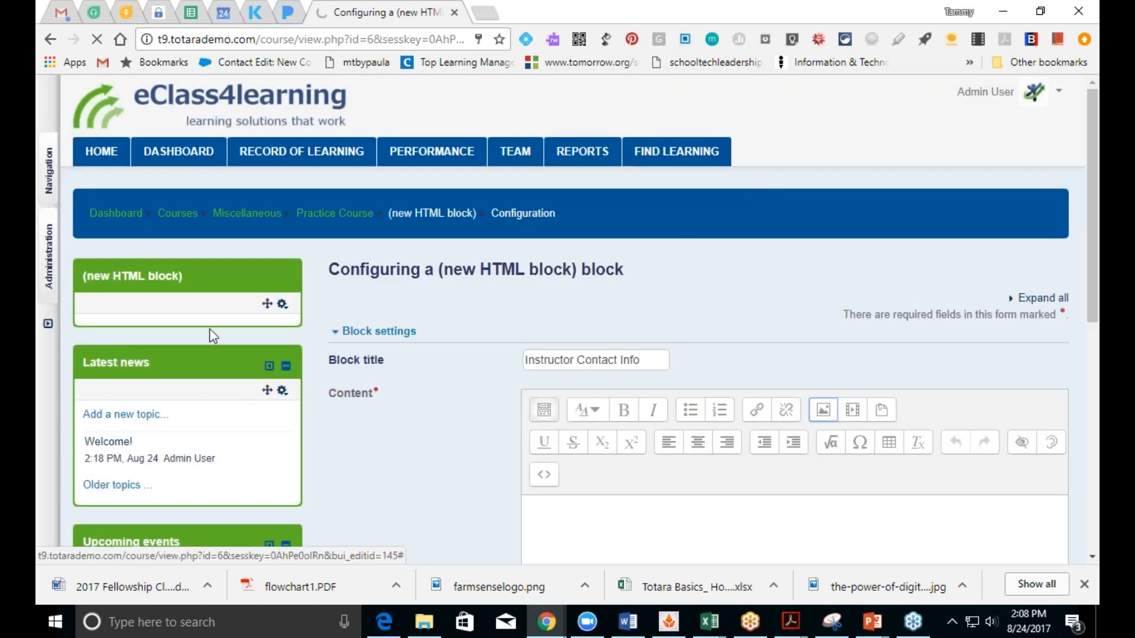
Step: Move the HTML block below Latest news and leave the unsaved settings for Practice Course
left_click_drag(268, 304, 271, 467)
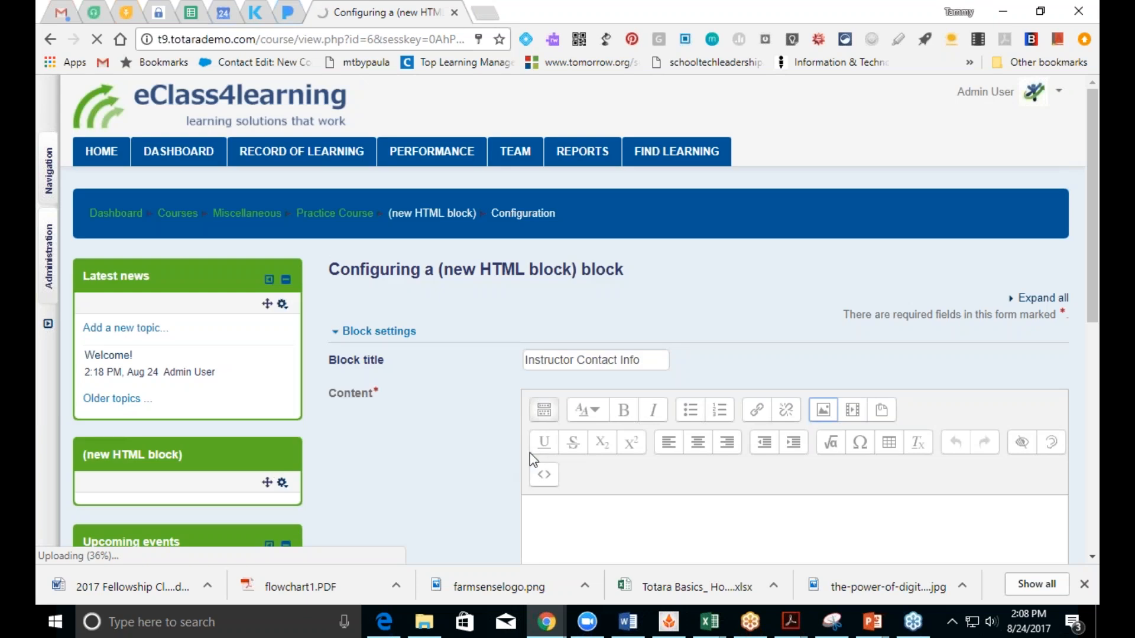
left_click(334, 213)
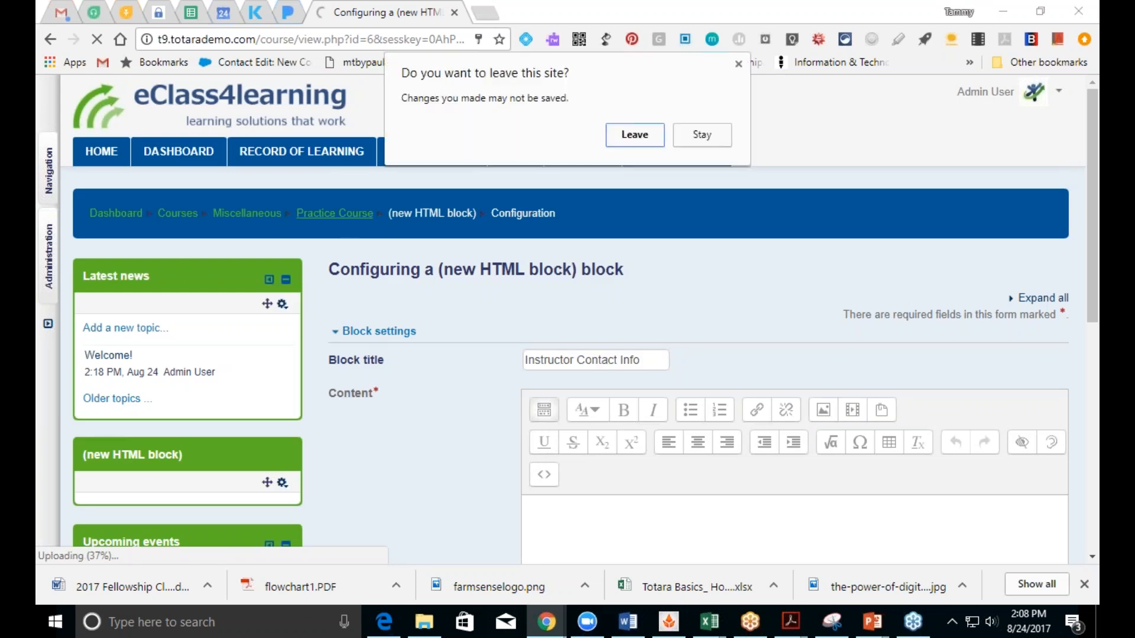
left_click(649, 137)
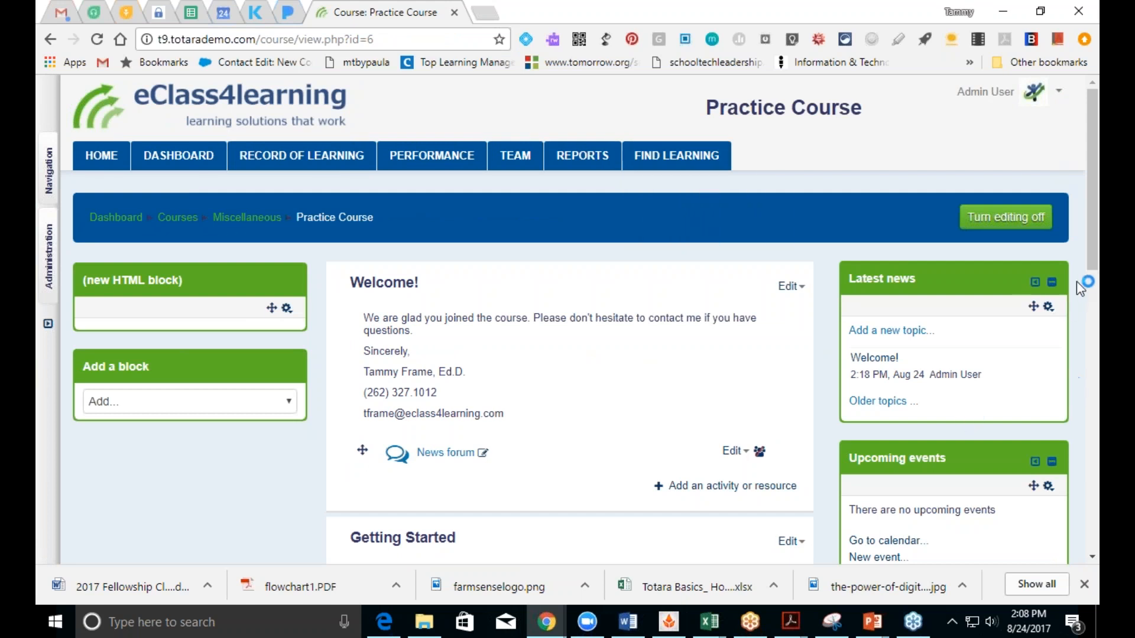
Step: Pick Certificate in the activity chooser and add it to the Practice Course
left_click_drag(1093, 272, 1093, 348)
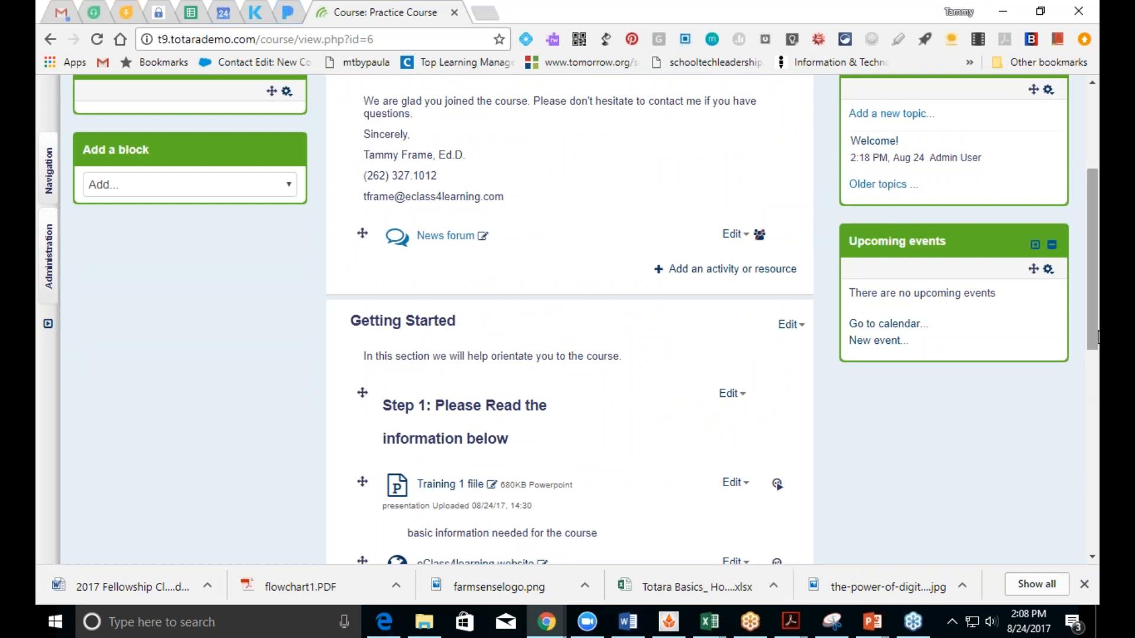
left_click_drag(1095, 328, 1094, 525)
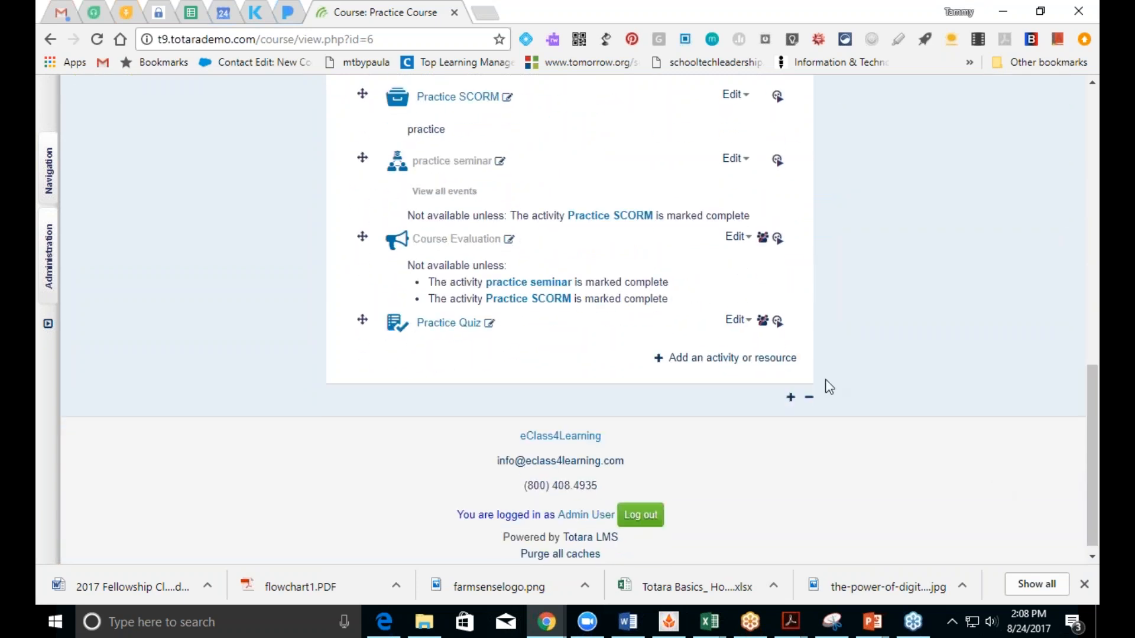
left_click(780, 361)
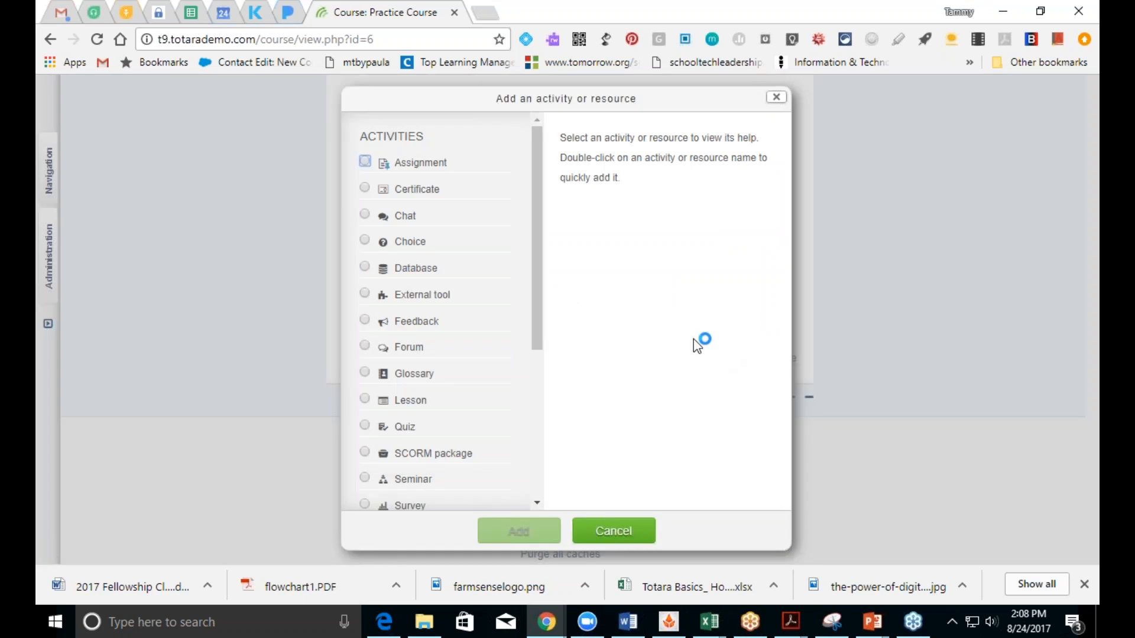
left_click(363, 189)
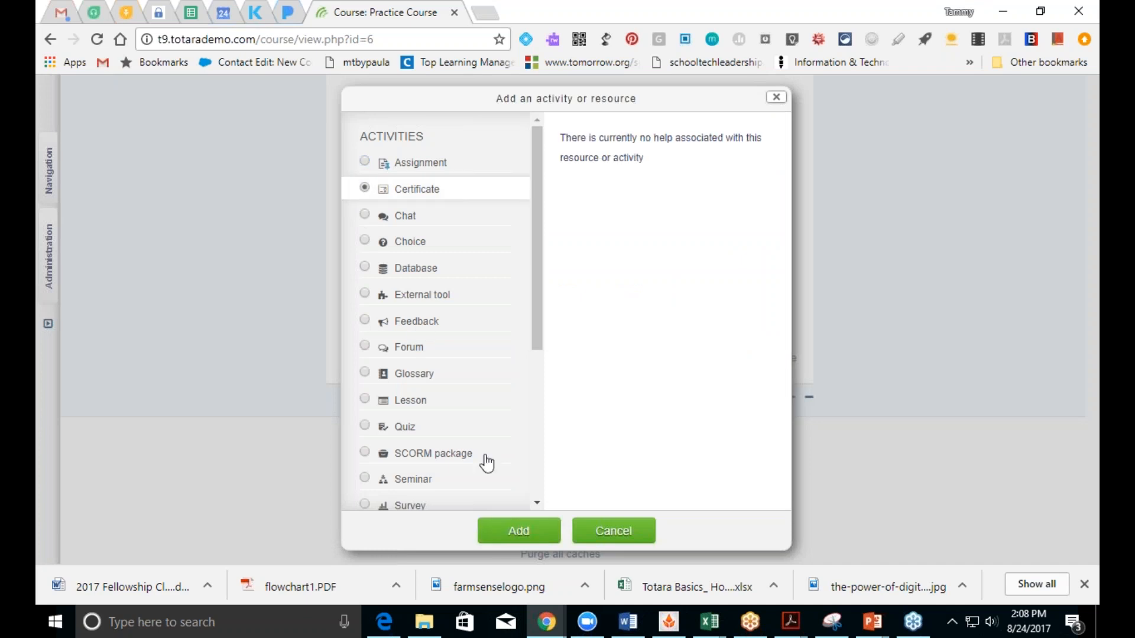
left_click(518, 532)
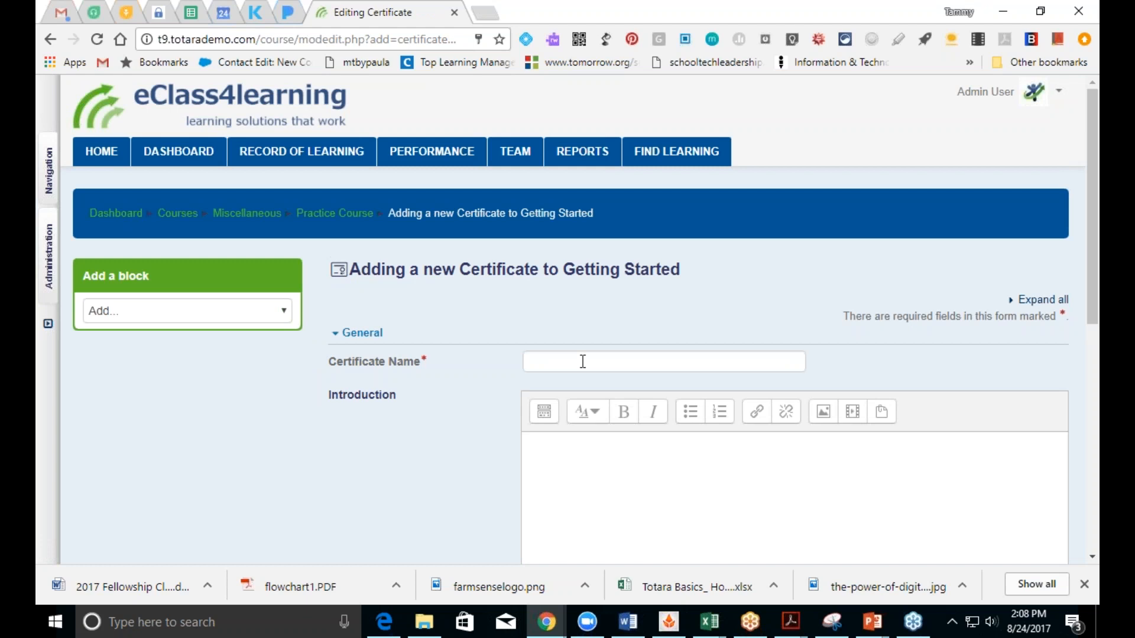
Step: Name the new certificate 'Certificate of Completion'
left_click(583, 361)
type("Certificate of Cop")
key("BackSpace")
type("mpletion")
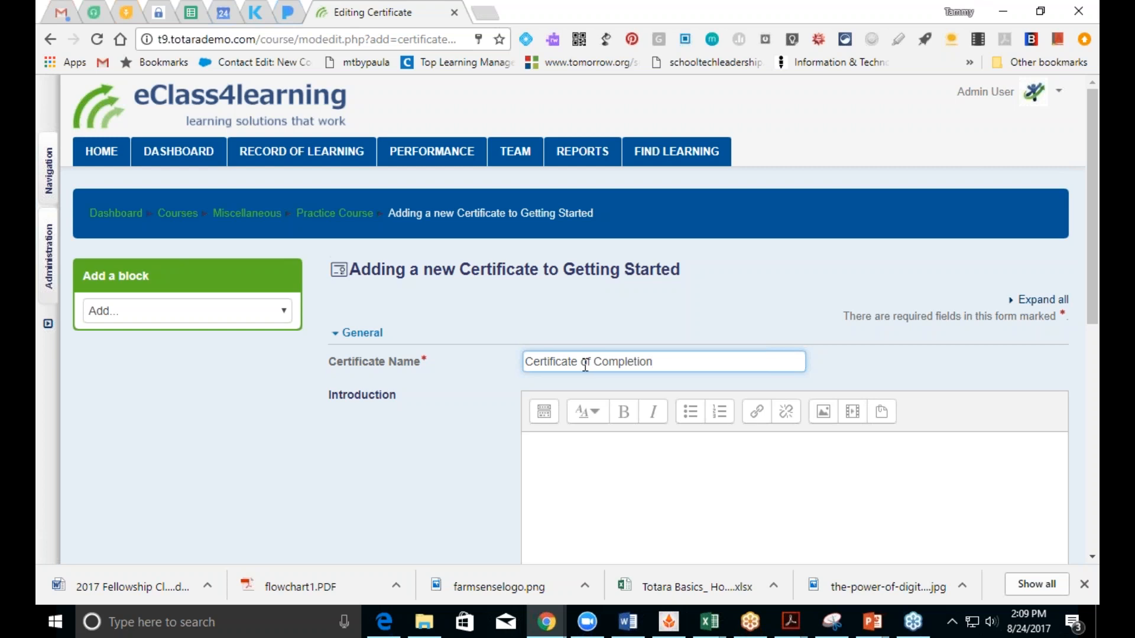
left_click(652, 475)
Step: In Issue Options, set Save Certificates to Yes and Delivery to Force download
scroll(669, 477, "down", 2)
scroll(669, 476, "down", 4)
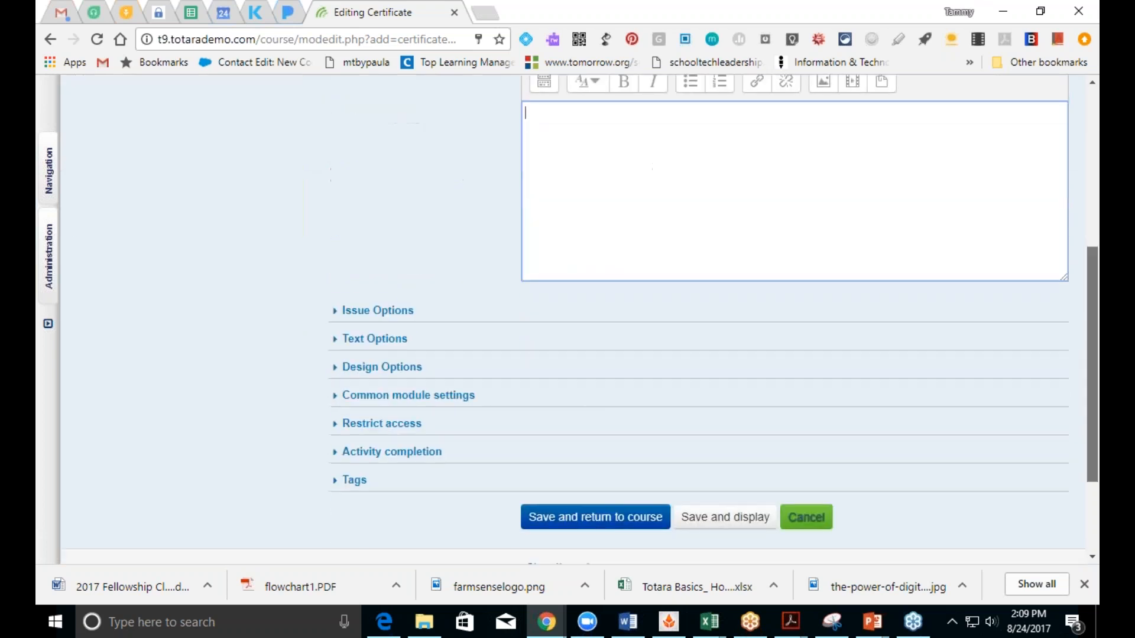
left_click(377, 311)
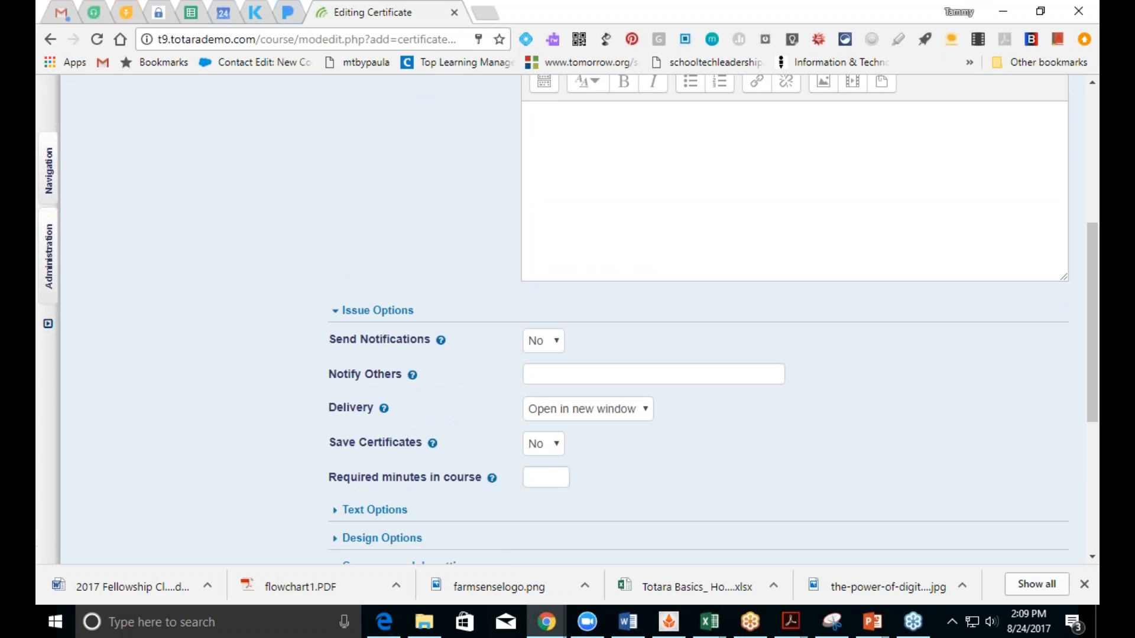
left_click(541, 451)
left_click(538, 477)
left_click(619, 414)
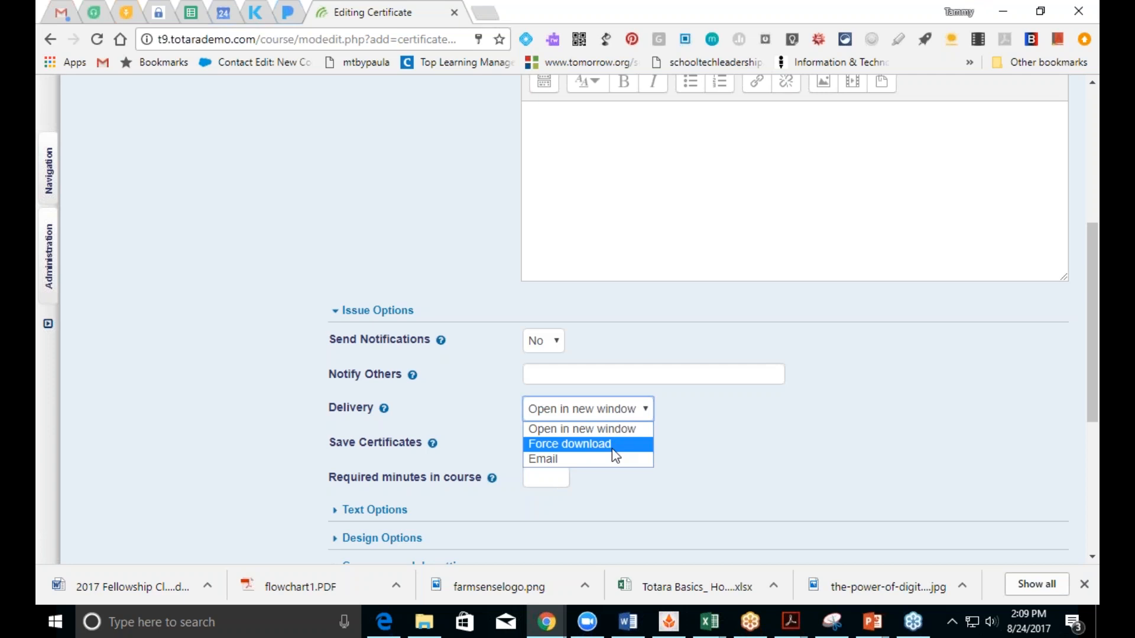
left_click(614, 445)
Step: In Text Options, set Print Date to the course completion date
scroll(1094, 398, "down", 4)
left_click(376, 260)
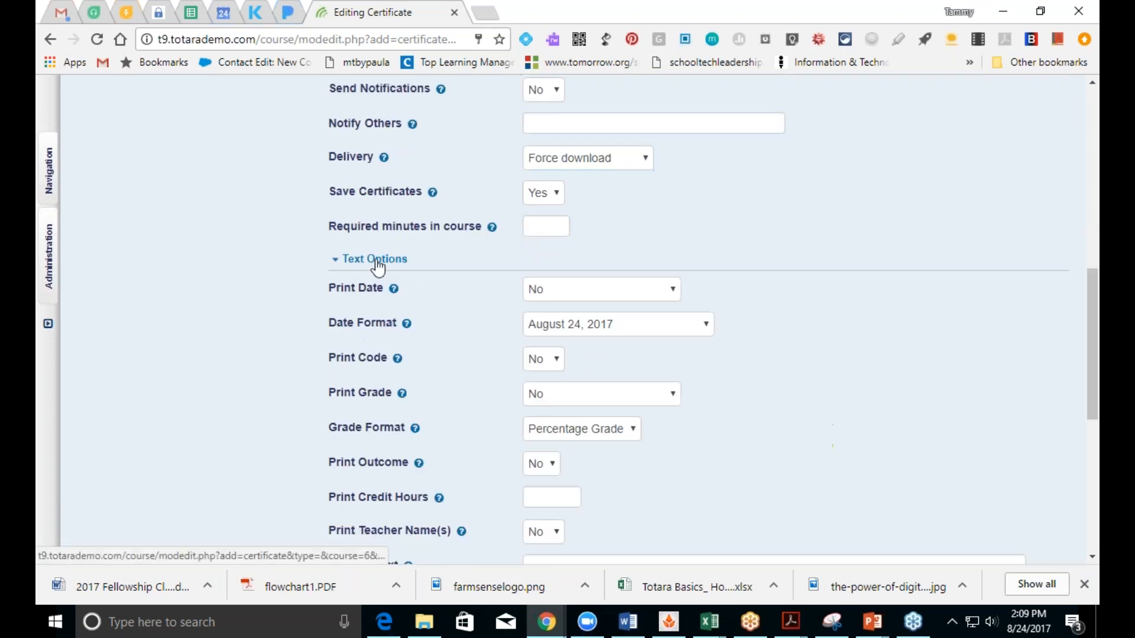
left_click(538, 291)
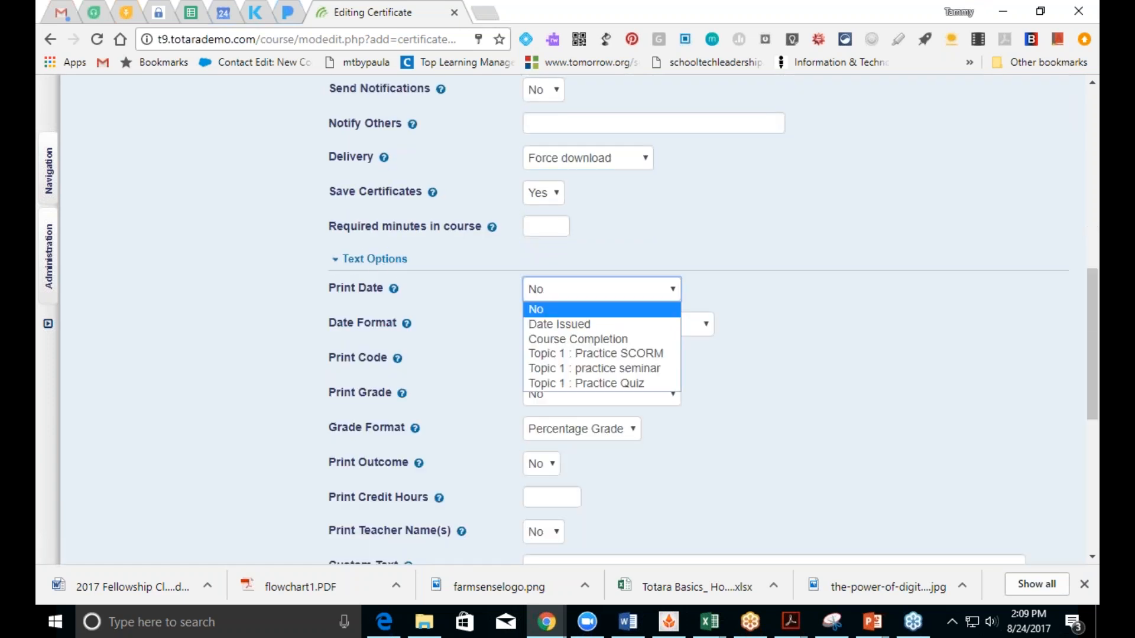
left_click(550, 322)
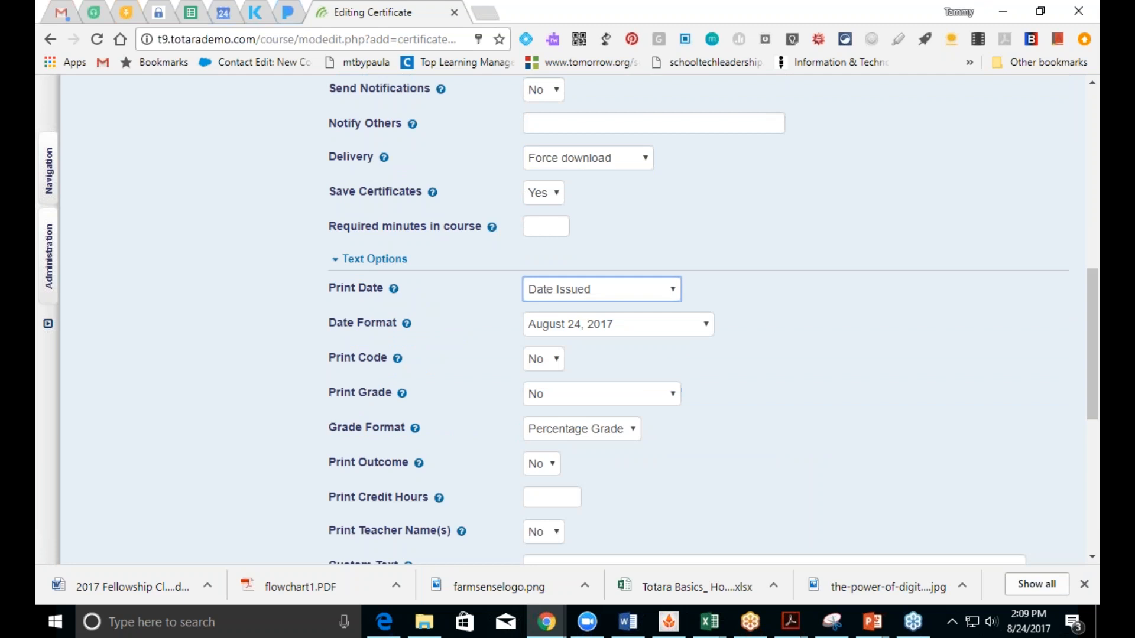
left_click(664, 300)
left_click(655, 338)
Step: Print the certificate code and 3 credit hours, with custom text 'Congrats'
left_click(538, 360)
left_click(554, 392)
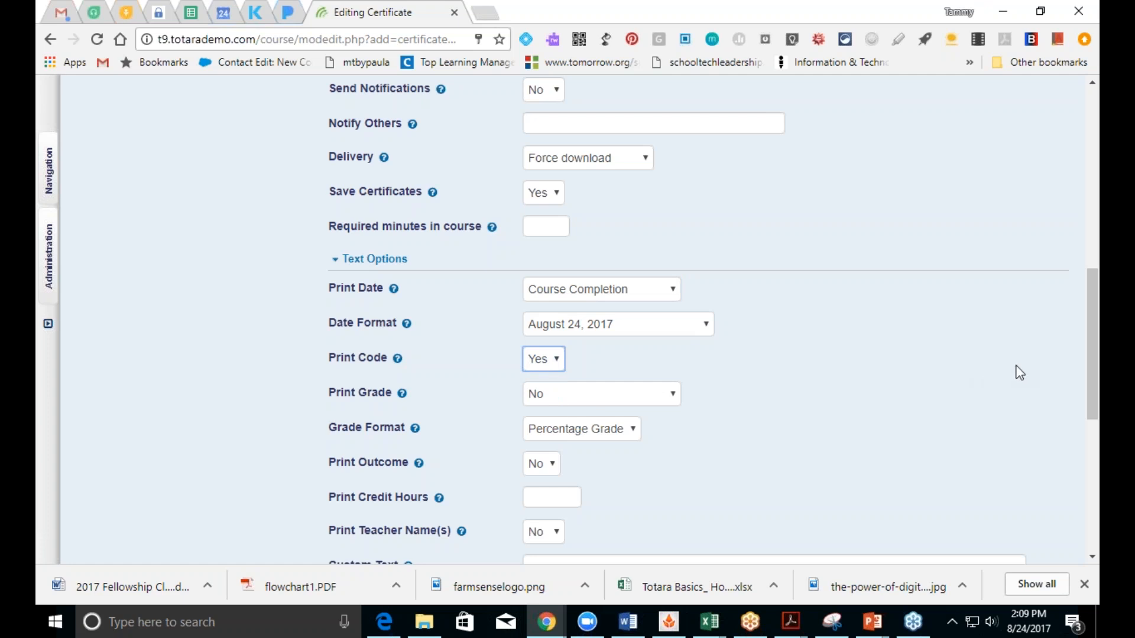
left_click_drag(1092, 392, 1093, 479)
left_click(549, 251)
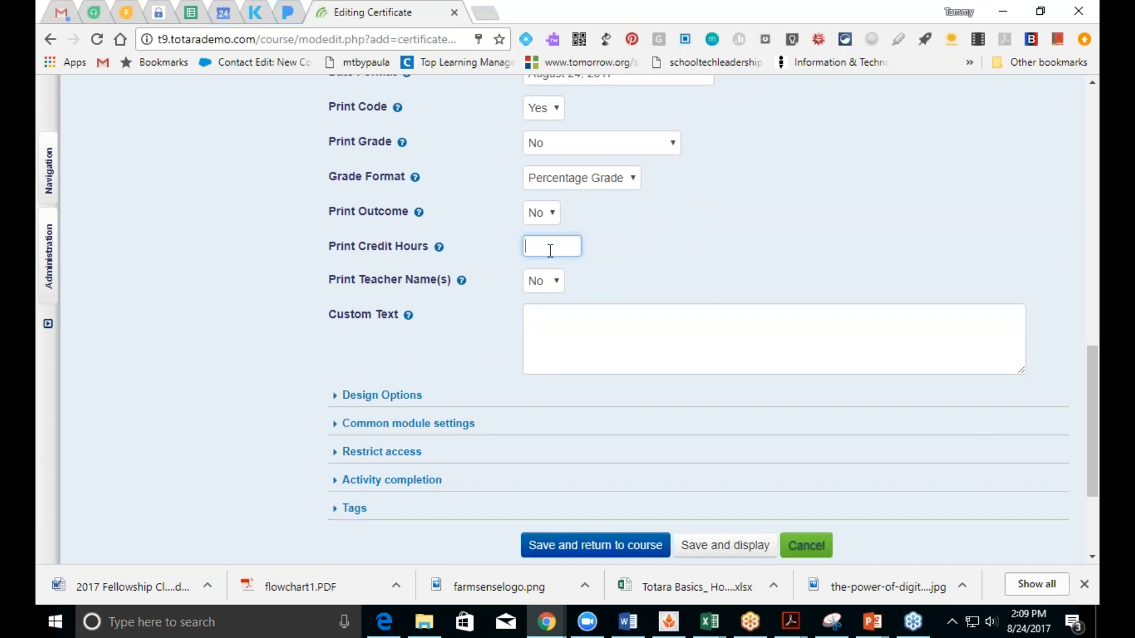
left_click(586, 333)
type("Congrats")
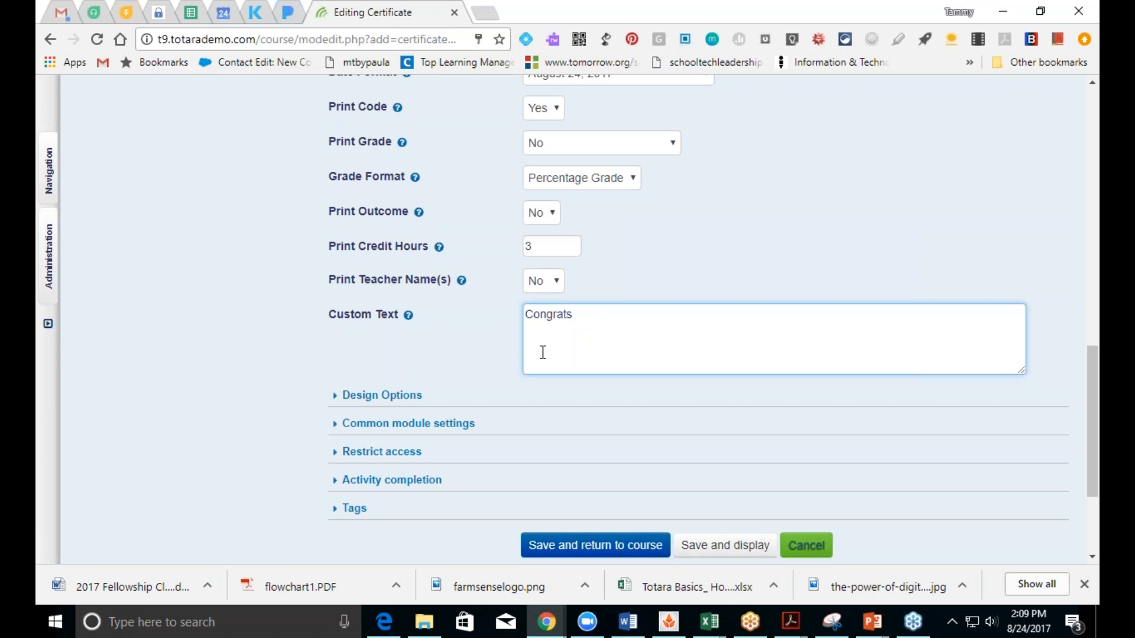
left_click(421, 398)
Step: Keep A4 Non-Embedded as the certificate type
left_click(594, 429)
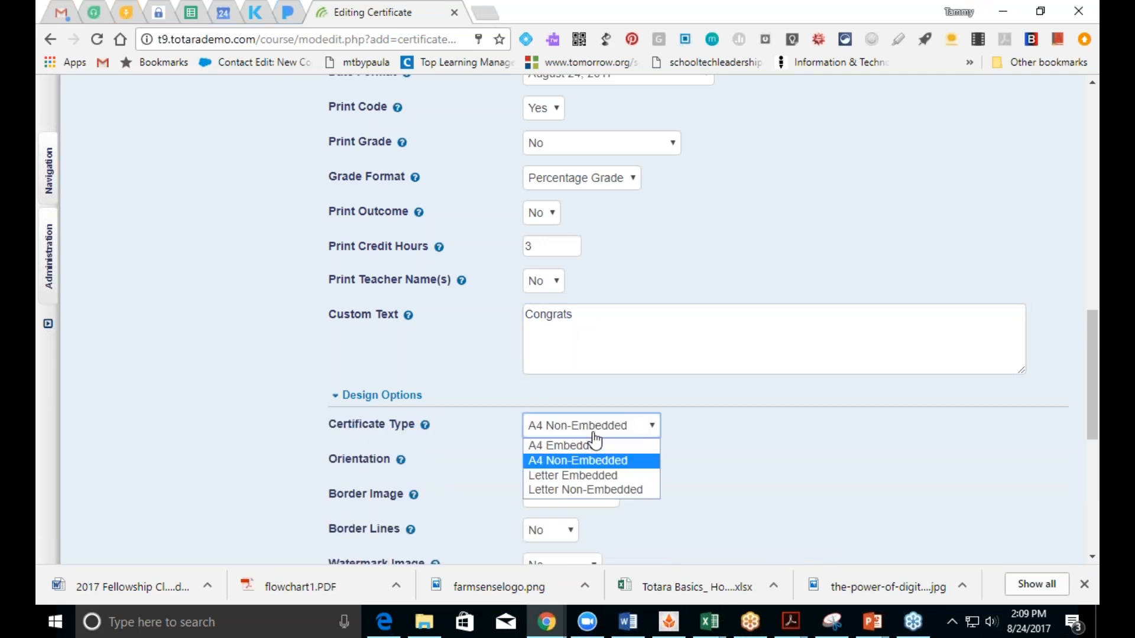
left_click(597, 434)
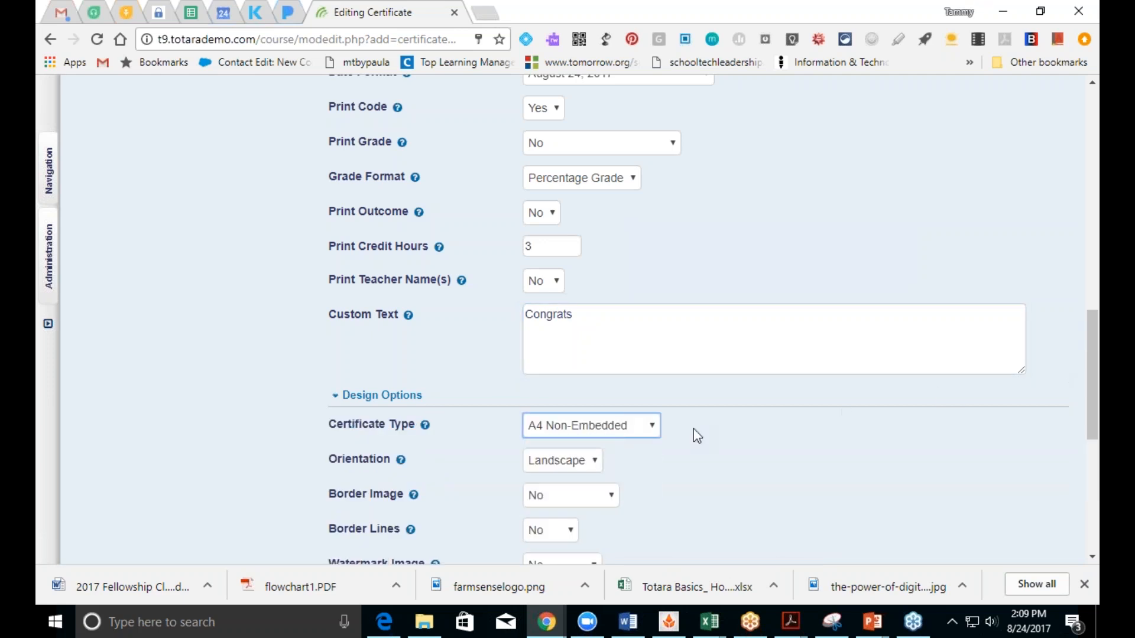
left_click(631, 432)
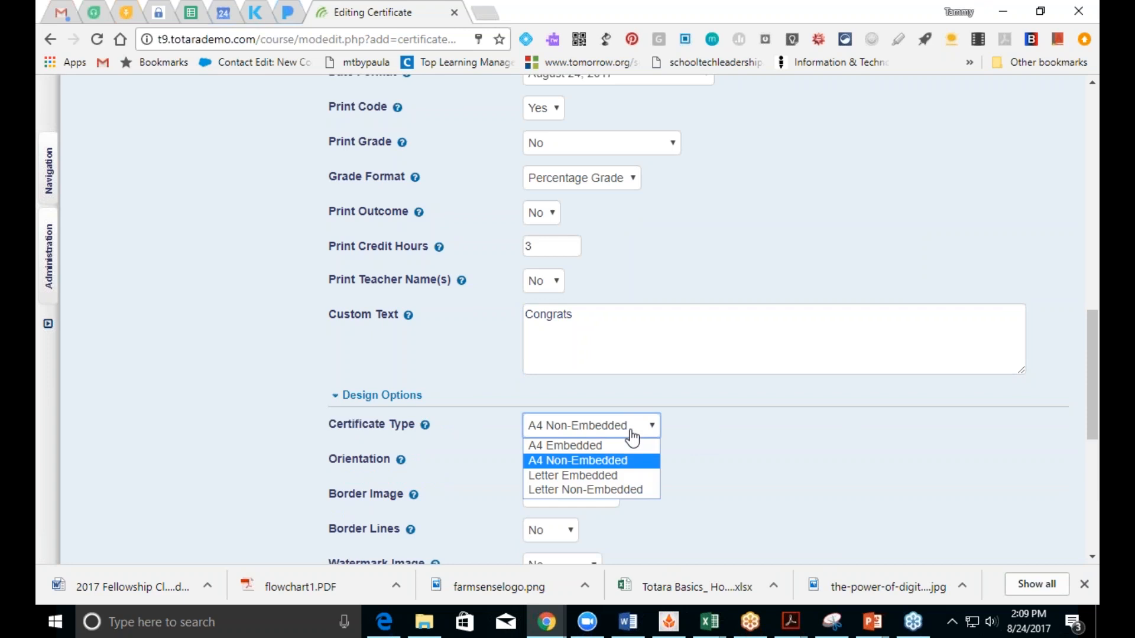
left_click(631, 436)
left_click(599, 432)
left_click(598, 433)
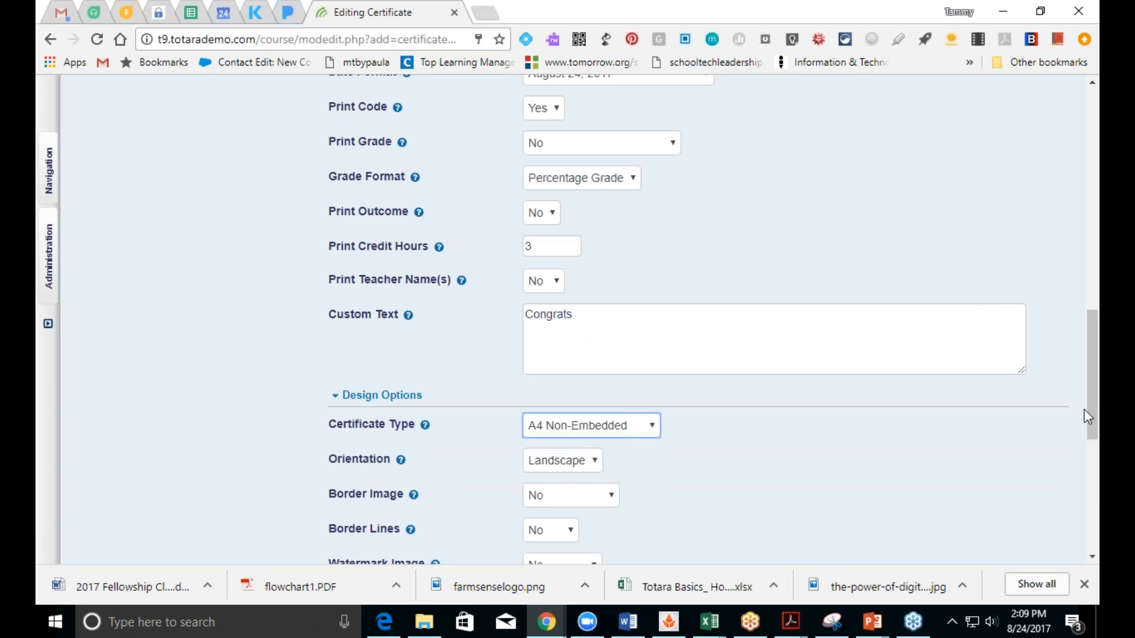
Step: Set border Fancy1-black, no watermark, Line signature and Fancy seal images
scroll(1091, 410, "down", 1)
scroll(1097, 447, "down", 4)
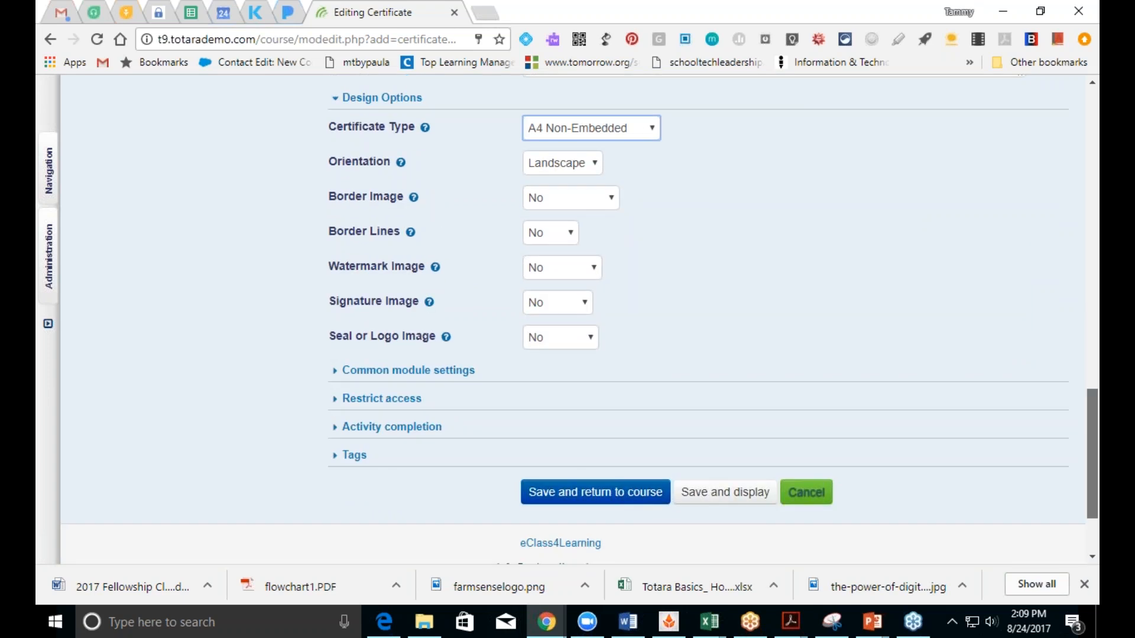
left_click(609, 207)
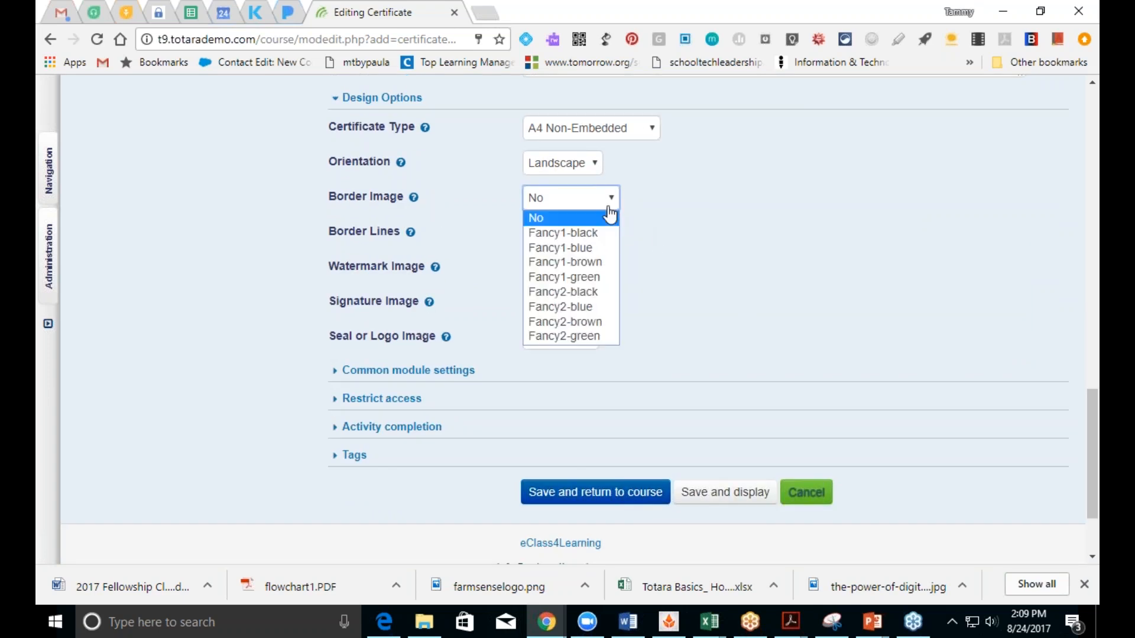
left_click(609, 234)
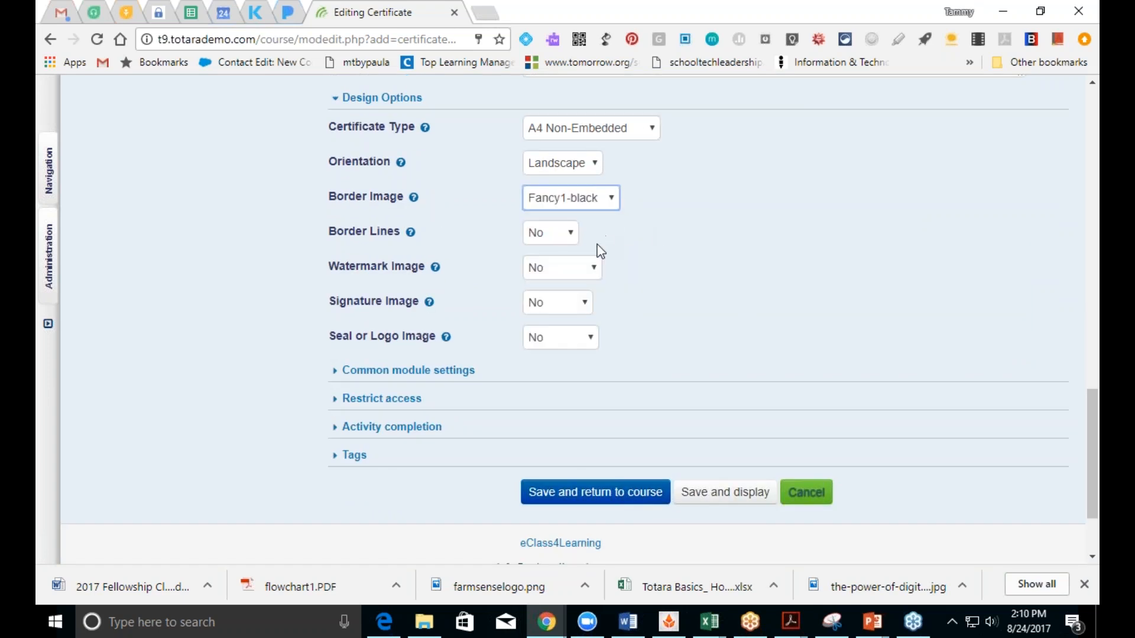
left_click(554, 267)
left_click(562, 274)
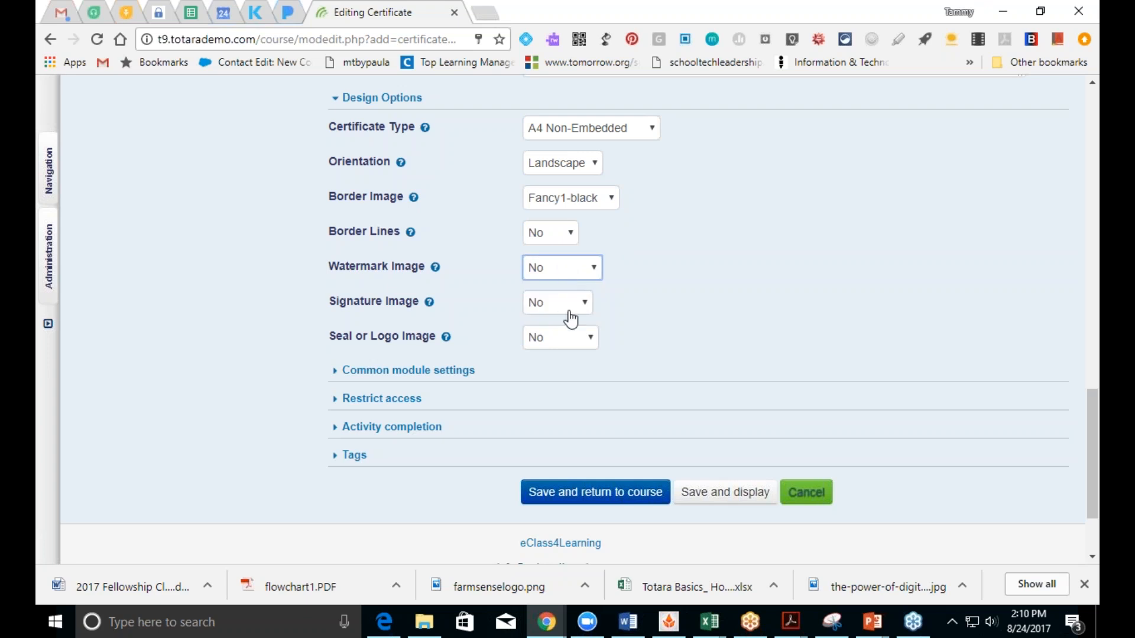
left_click(566, 304)
left_click(563, 336)
left_click(569, 349)
left_click(560, 373)
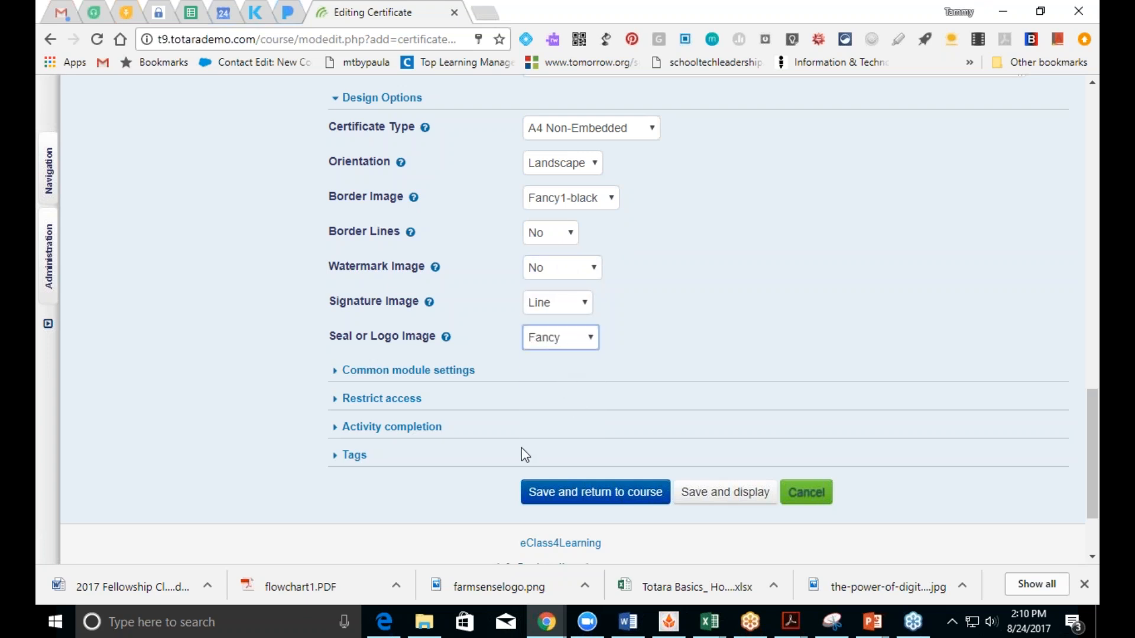
Step: Set completion tracking to Do not indicate activity completion
left_click(373, 427)
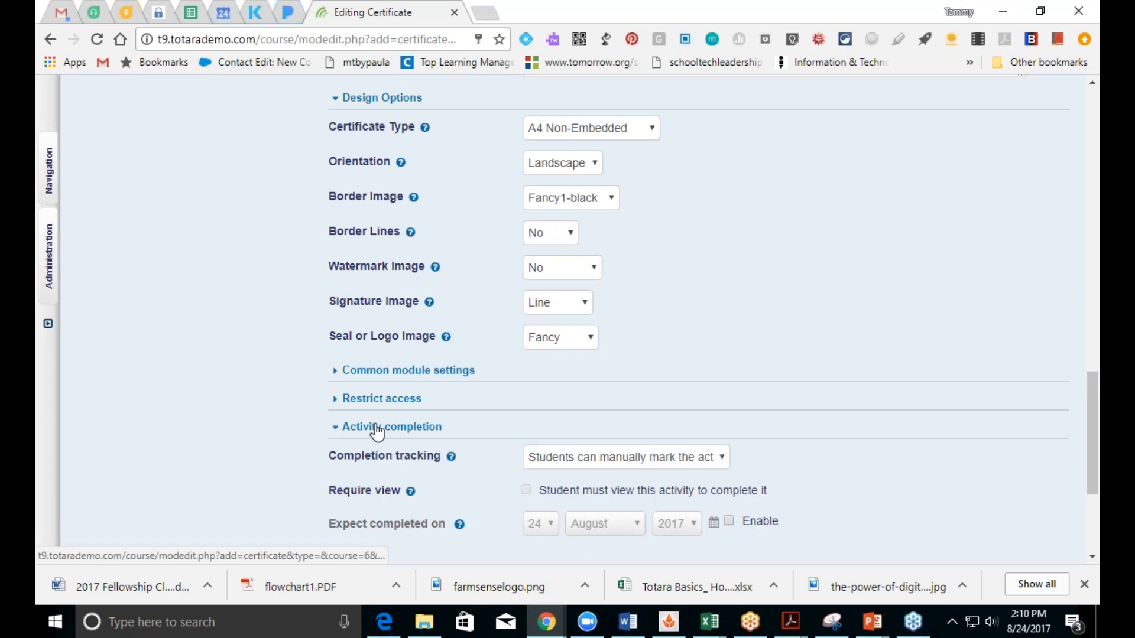
left_click(577, 459)
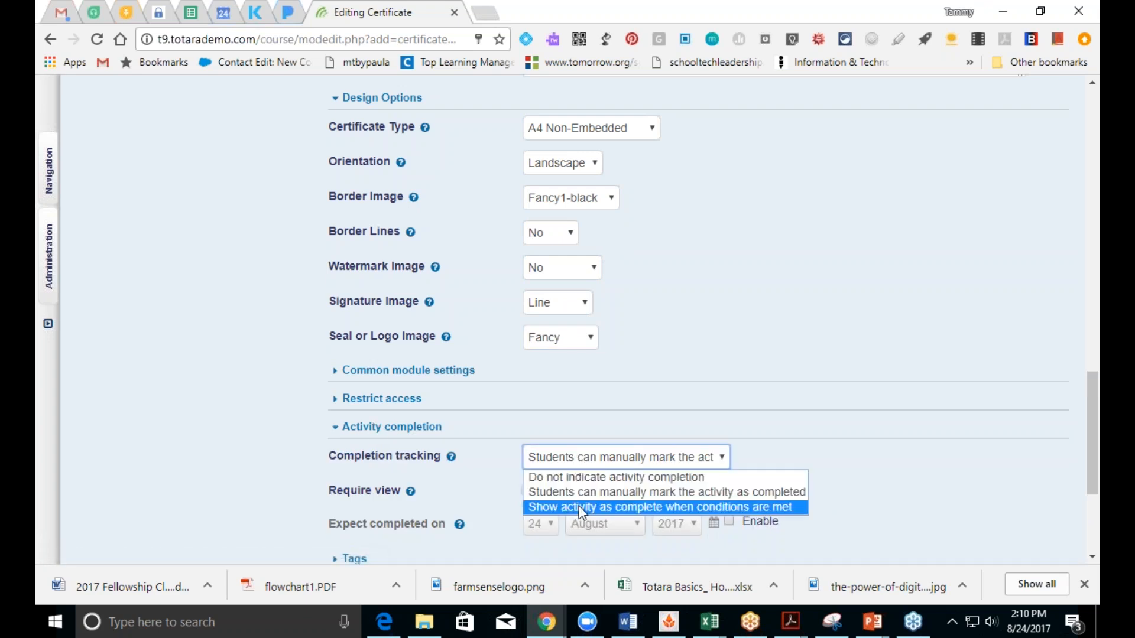
left_click(580, 477)
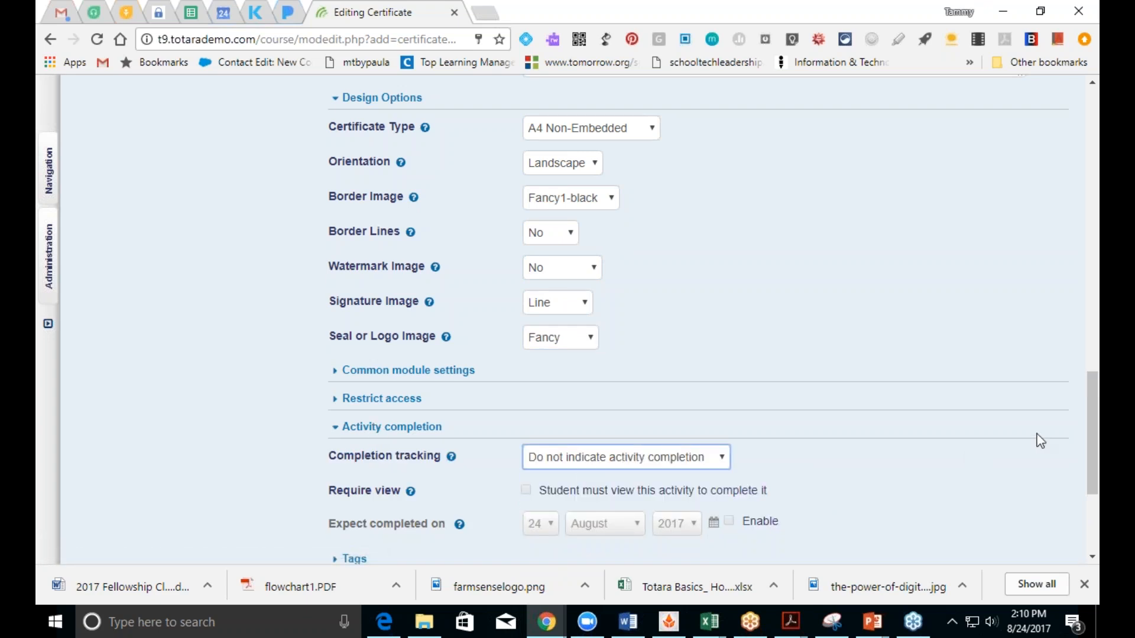
scroll(1093, 461, "down", 3)
Step: Save the certificate and reopen Certificate of Completion's settings for editing
left_click(612, 379)
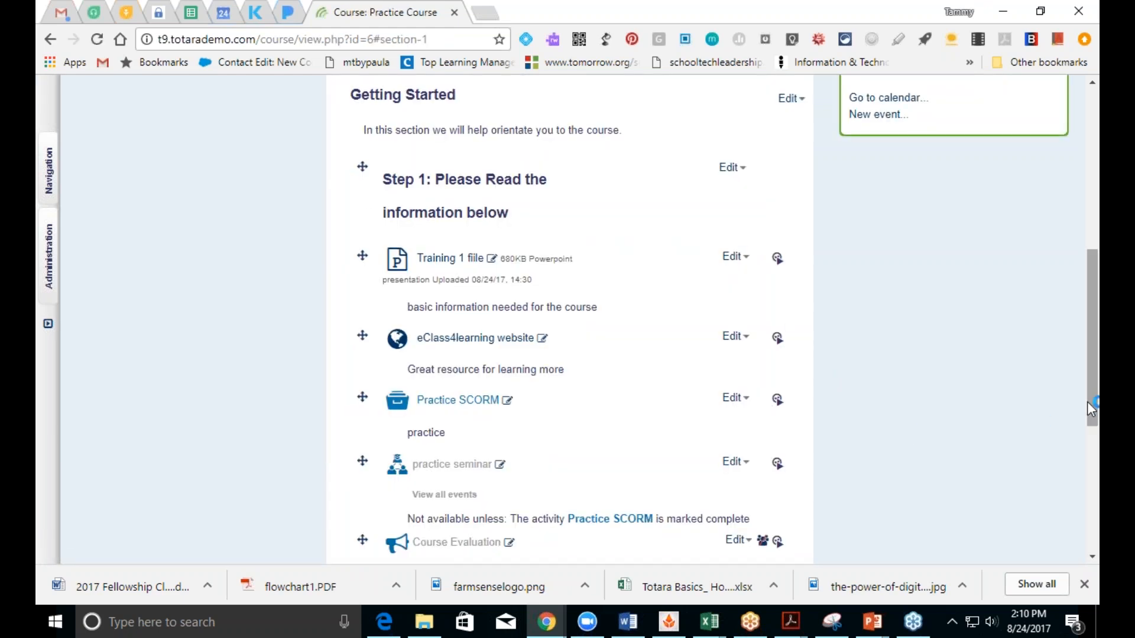
scroll(1090, 408, "down", 4)
left_click(733, 394)
left_click(719, 339)
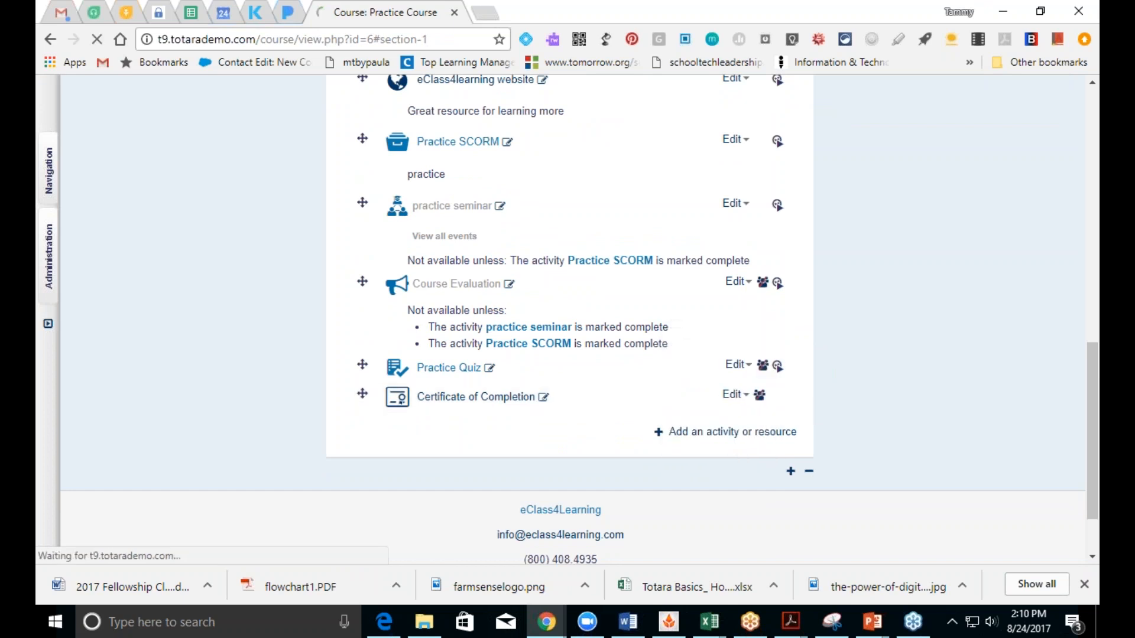
Step: Restrict access until Training 1 fiile and the eClass4learning website are completed
scroll(836, 355, "down", 5)
scroll(742, 426, "down", 3)
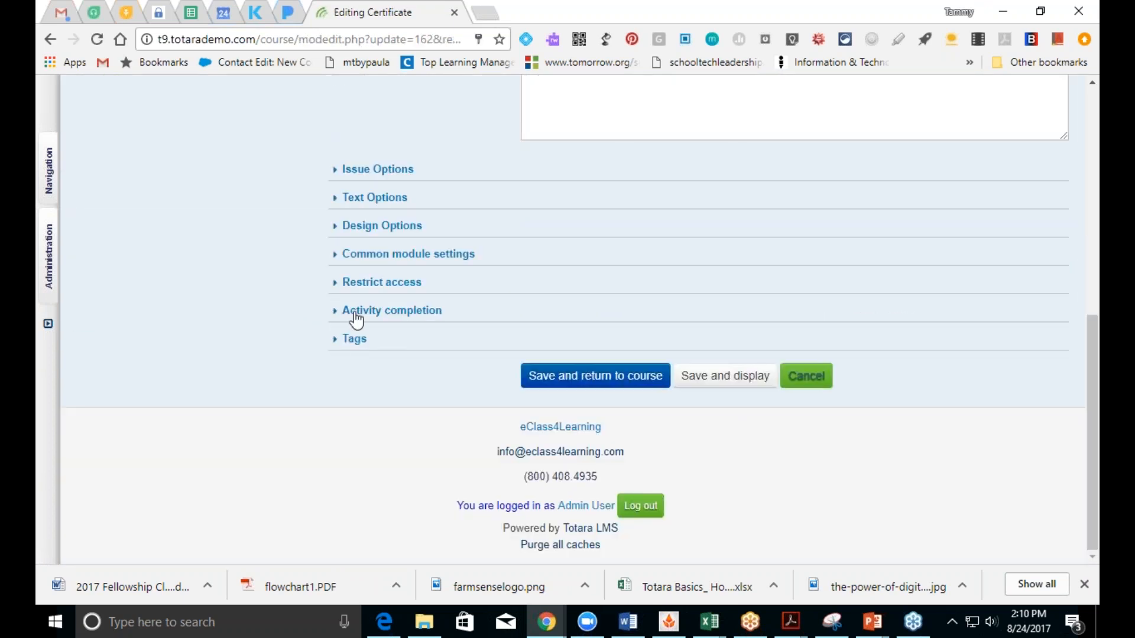
left_click(359, 285)
left_click(587, 330)
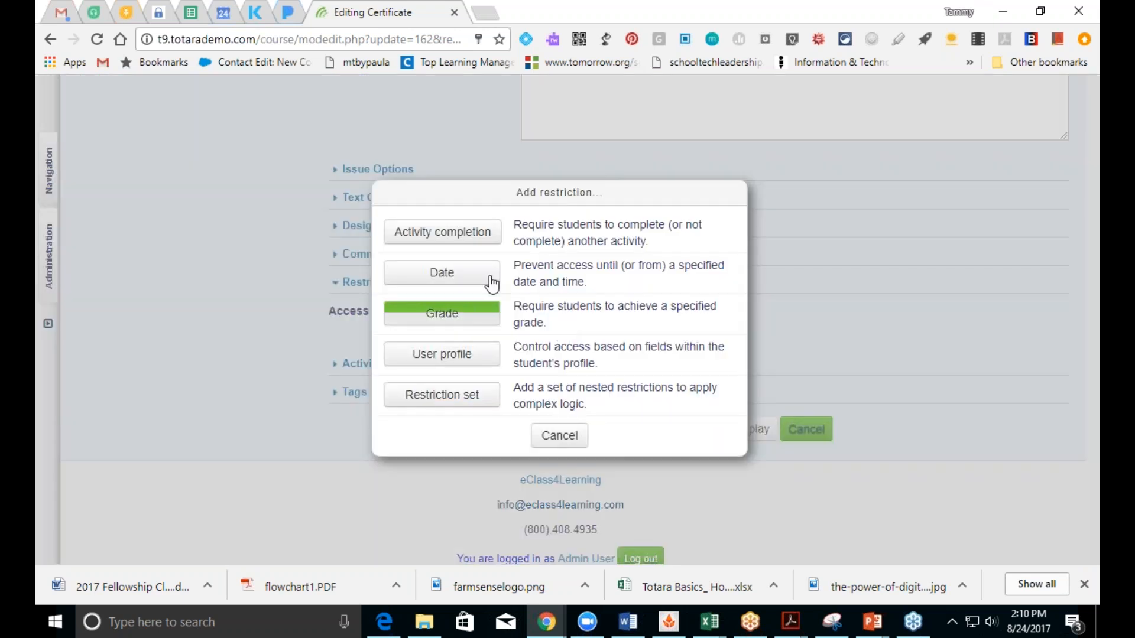
left_click(444, 233)
left_click(756, 346)
left_click(750, 379)
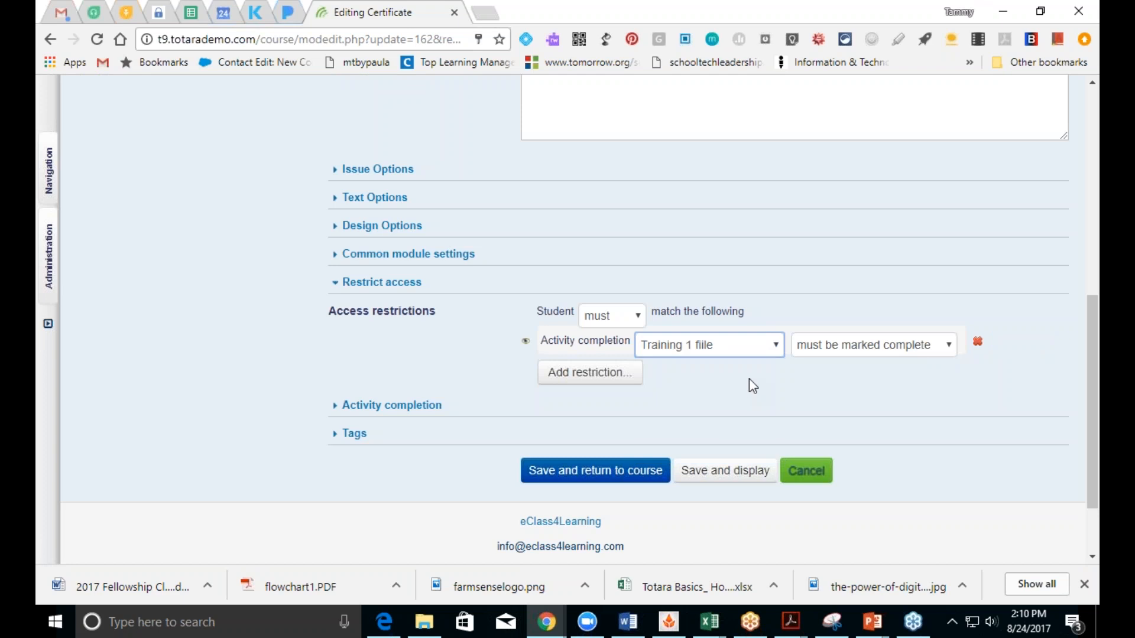
left_click(596, 378)
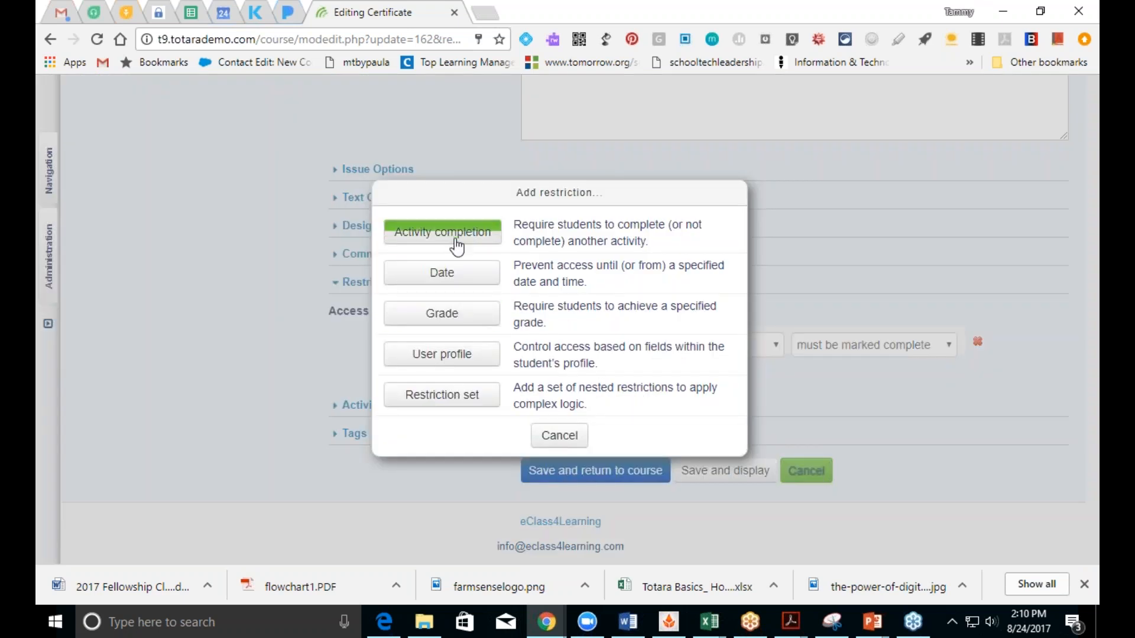
left_click(457, 246)
left_click(686, 409)
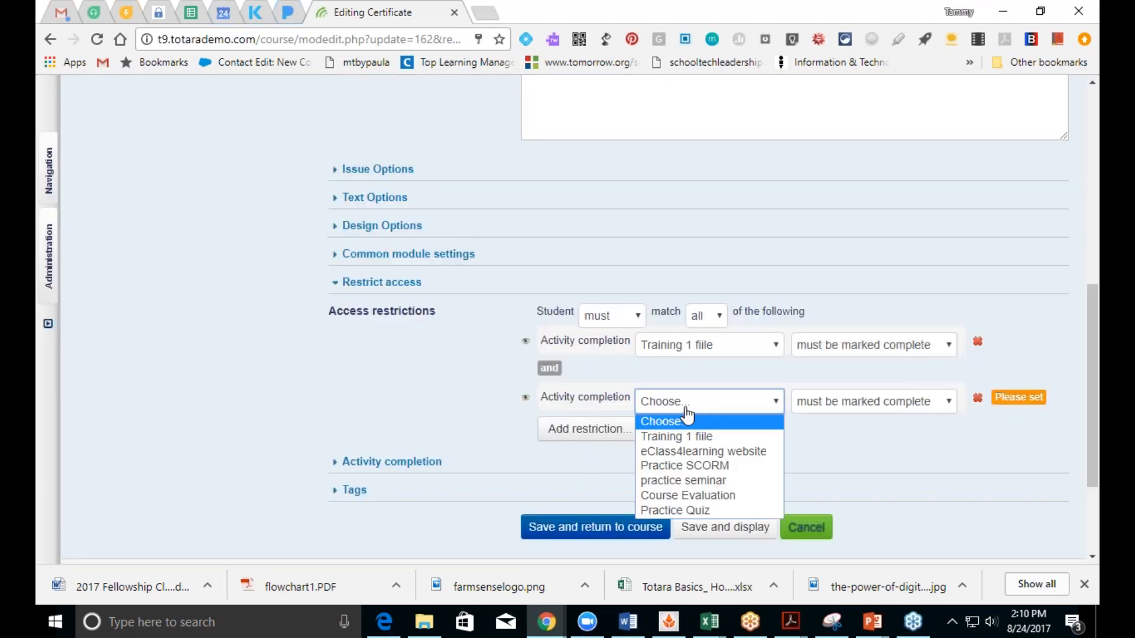
left_click(692, 453)
Step: Add completion restrictions for Practice SCORM, Practice Quiz and Course Evaluation
left_click(578, 439)
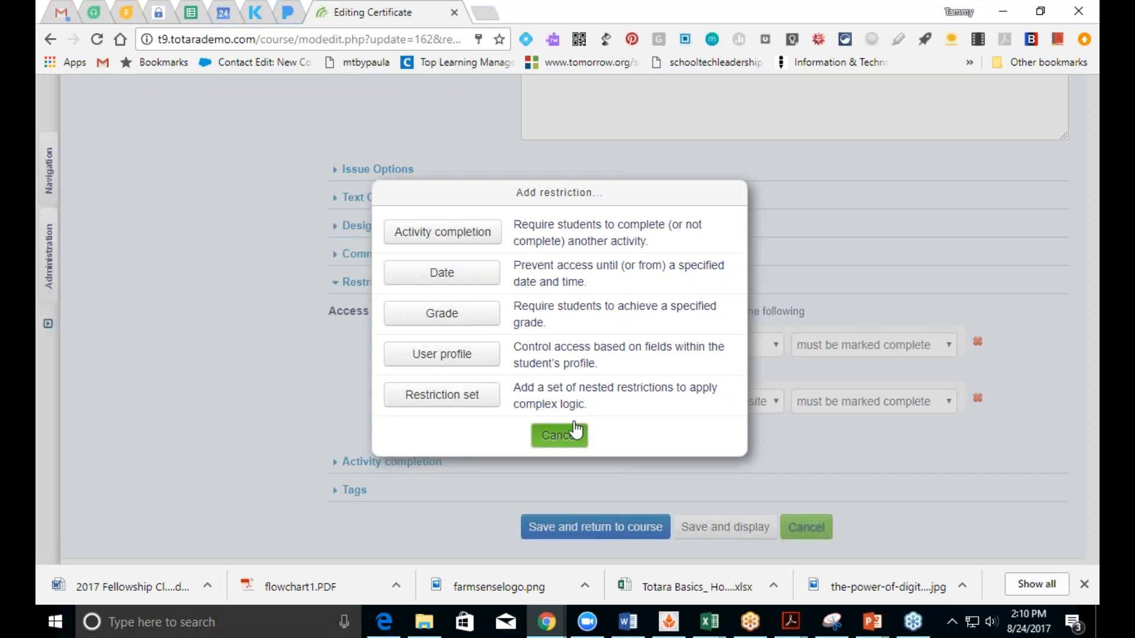
left_click(435, 240)
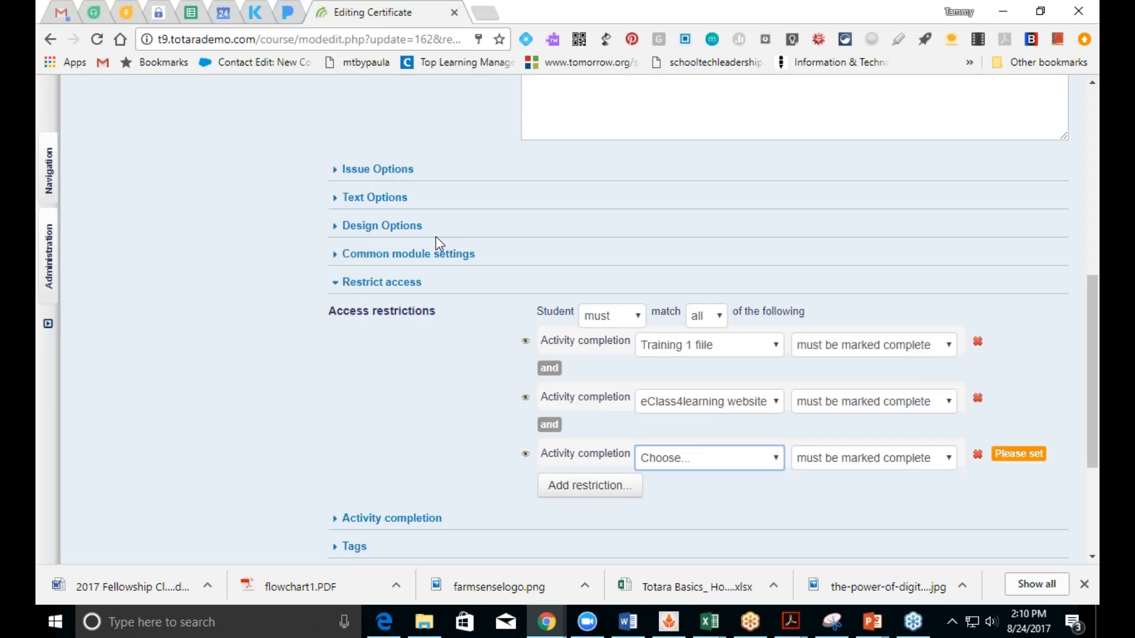
left_click(697, 458)
left_click(701, 523)
left_click(590, 490)
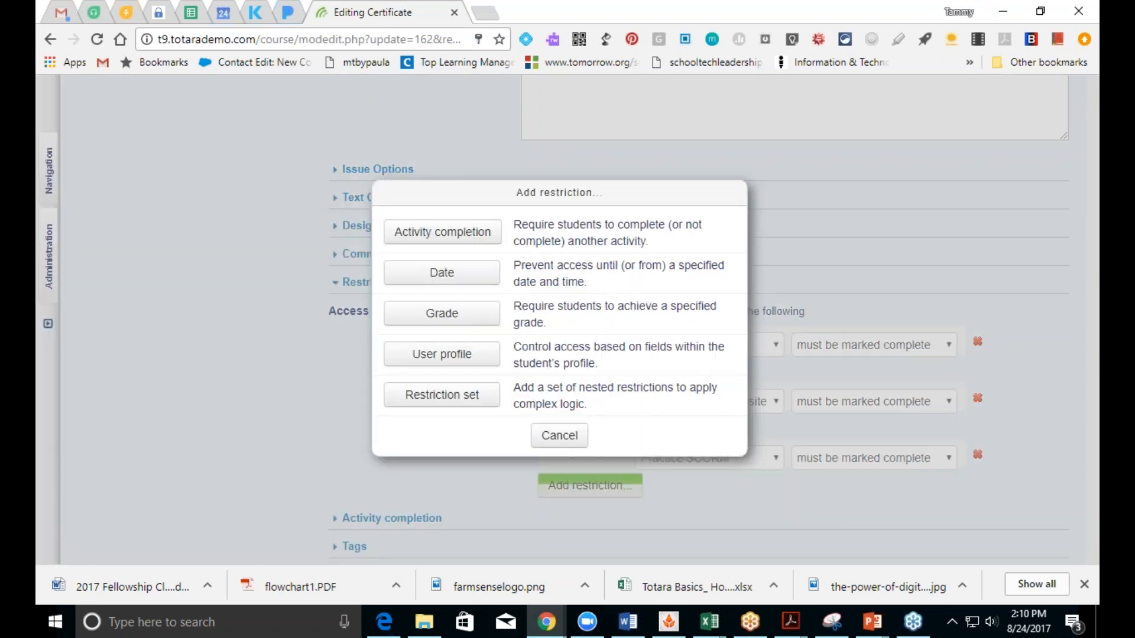
left_click(441, 231)
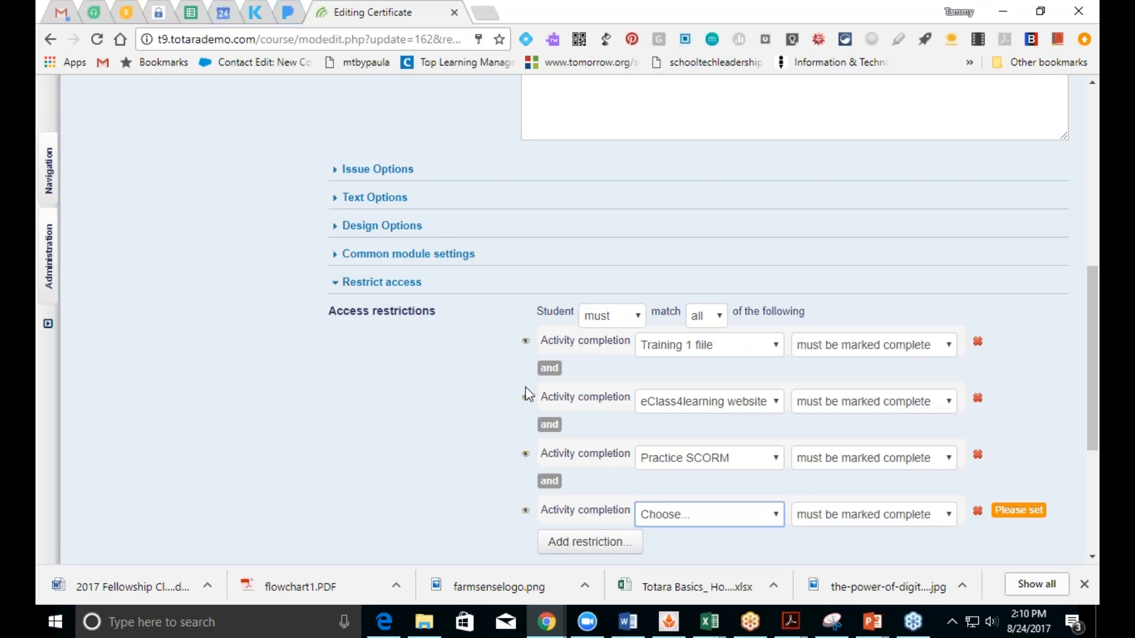
left_click(688, 518)
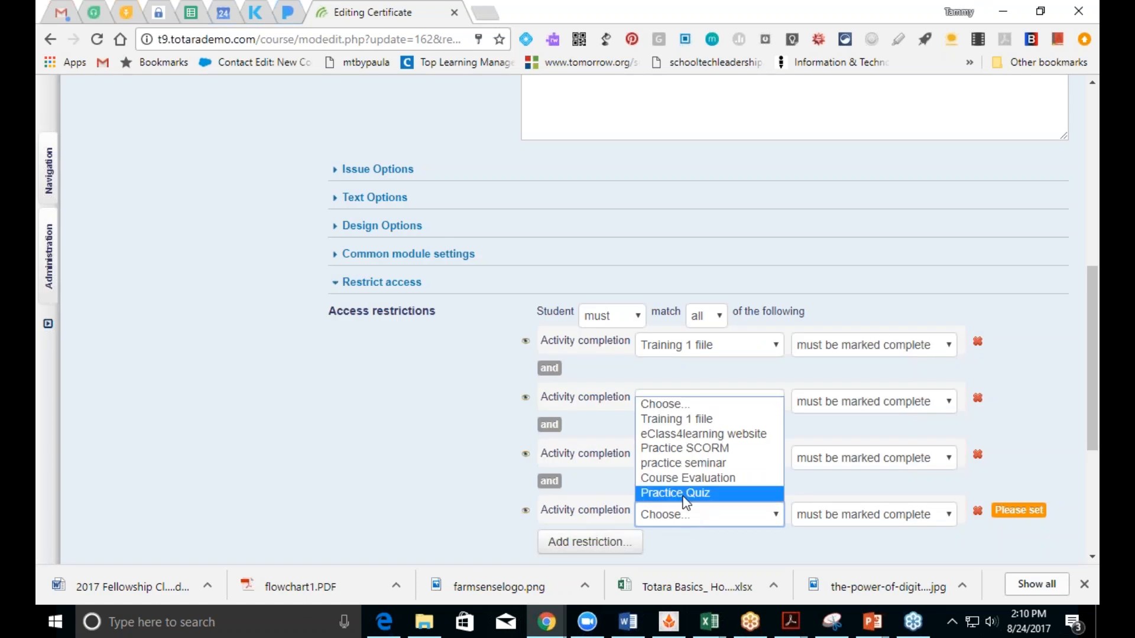
left_click(683, 495)
left_click(614, 545)
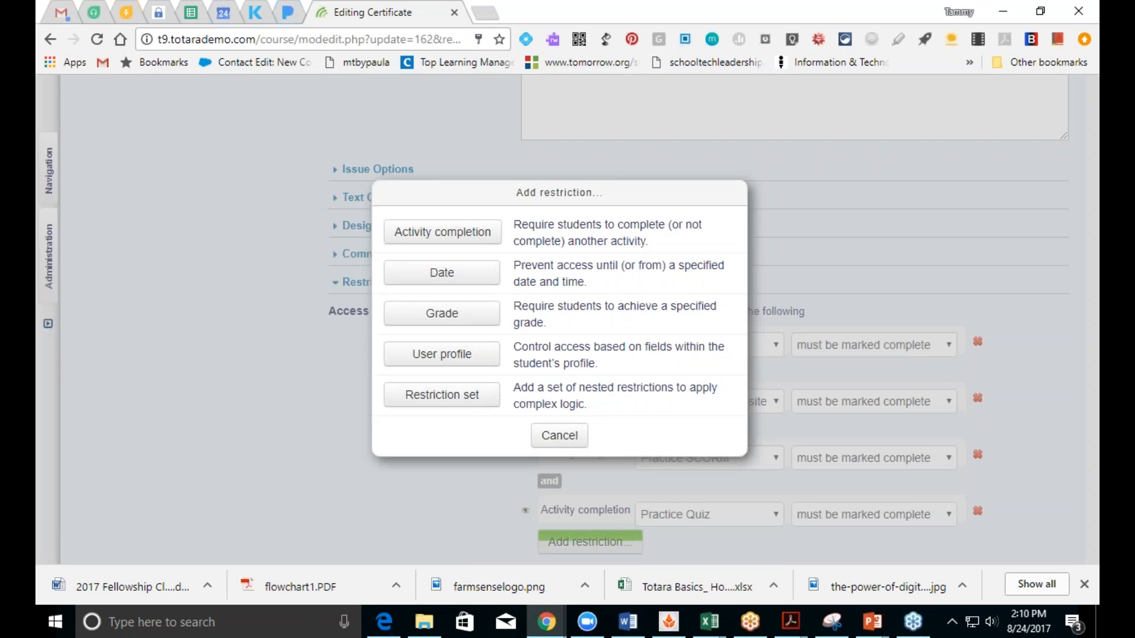
left_click(441, 233)
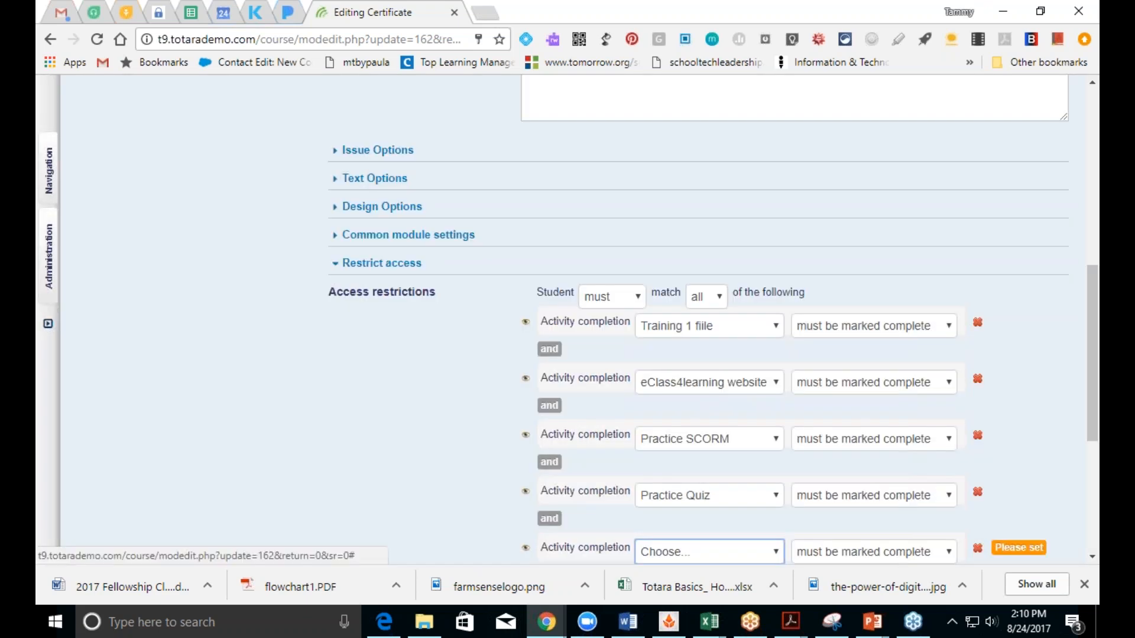
left_click(684, 559)
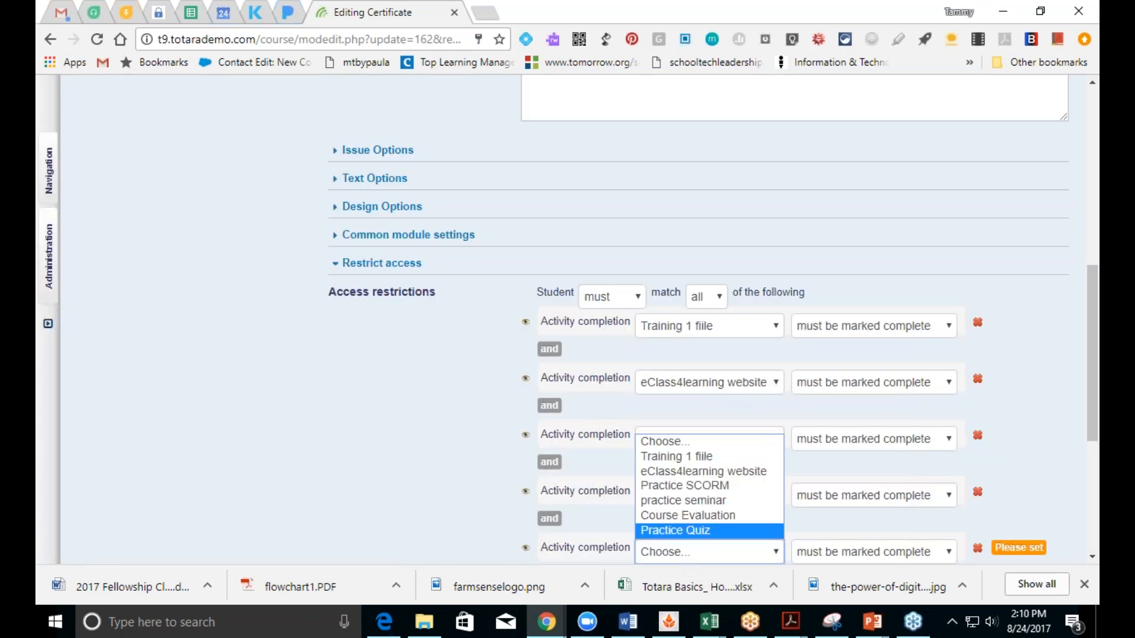
left_click(696, 516)
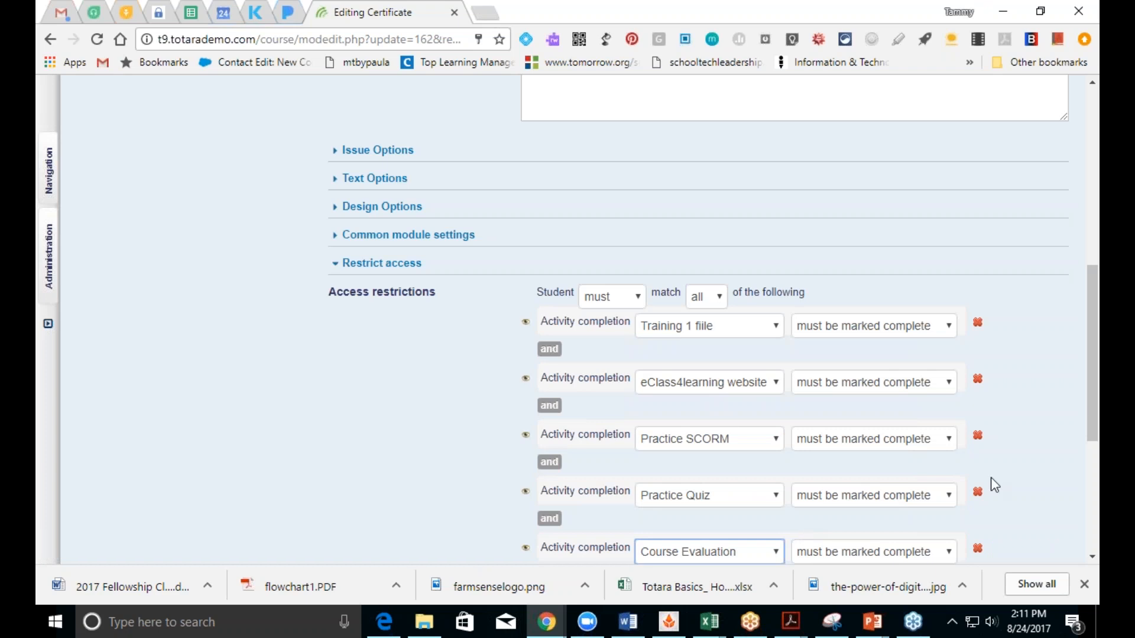
scroll(1083, 413, "down", 5)
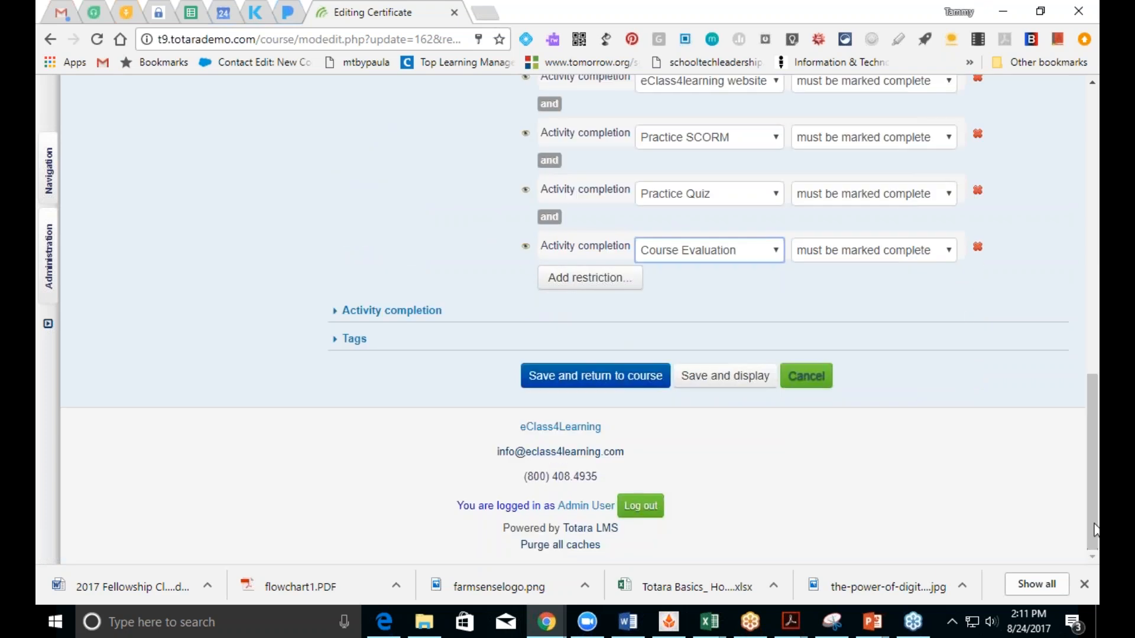
Step: Save the restrictions, open Certificate of Completion and download the issued certificate
left_click(615, 376)
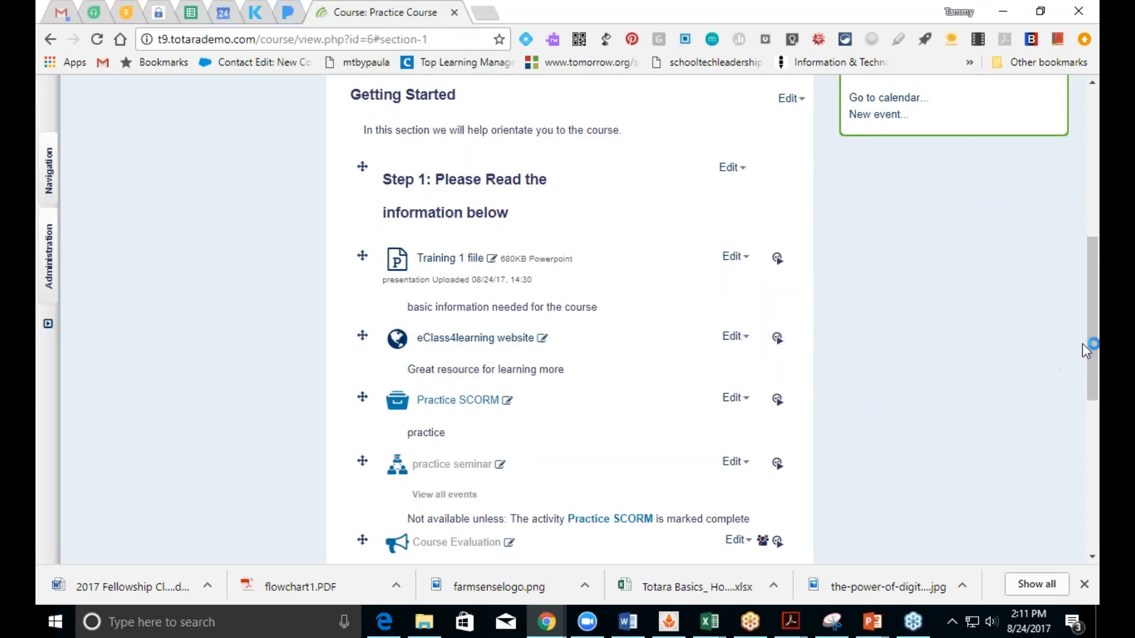
scroll(1094, 350, "down", 8)
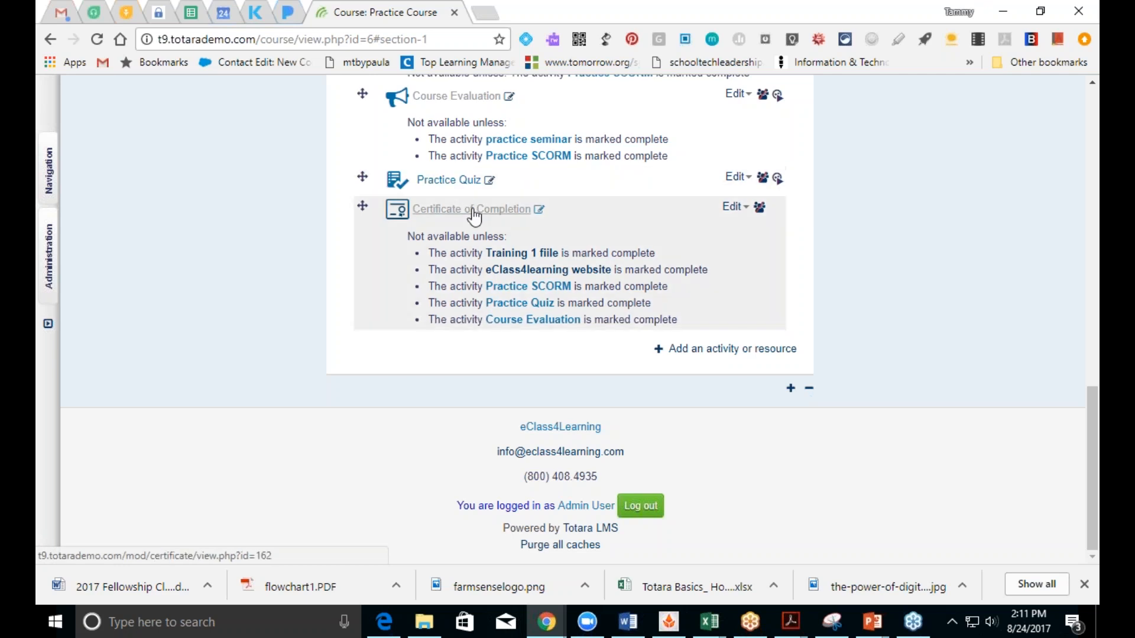
left_click(474, 217)
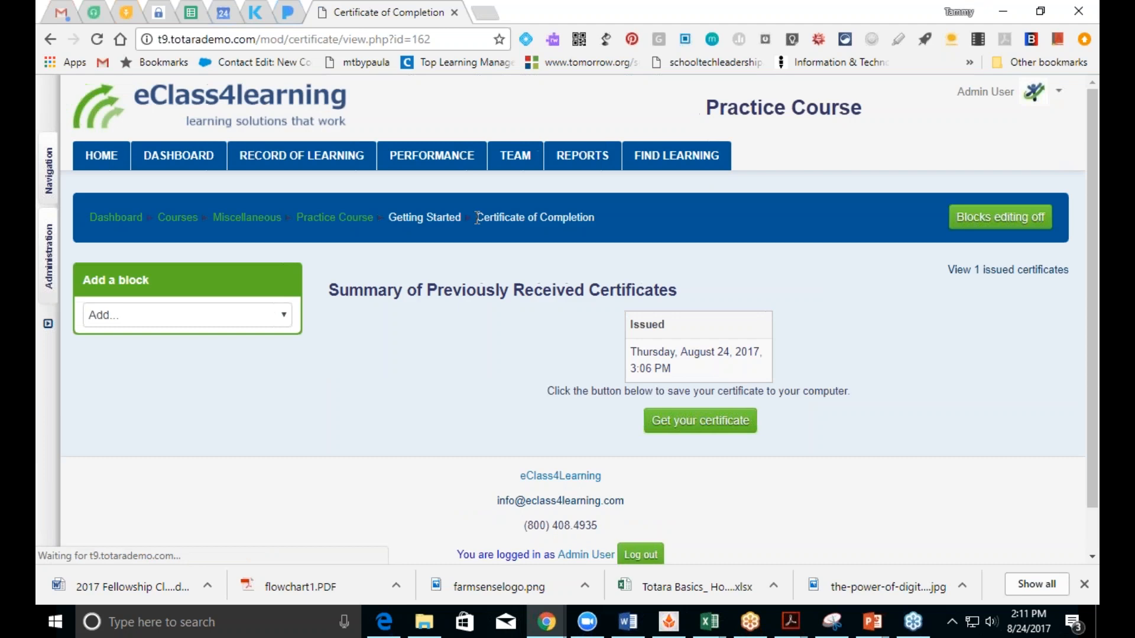
left_click(722, 435)
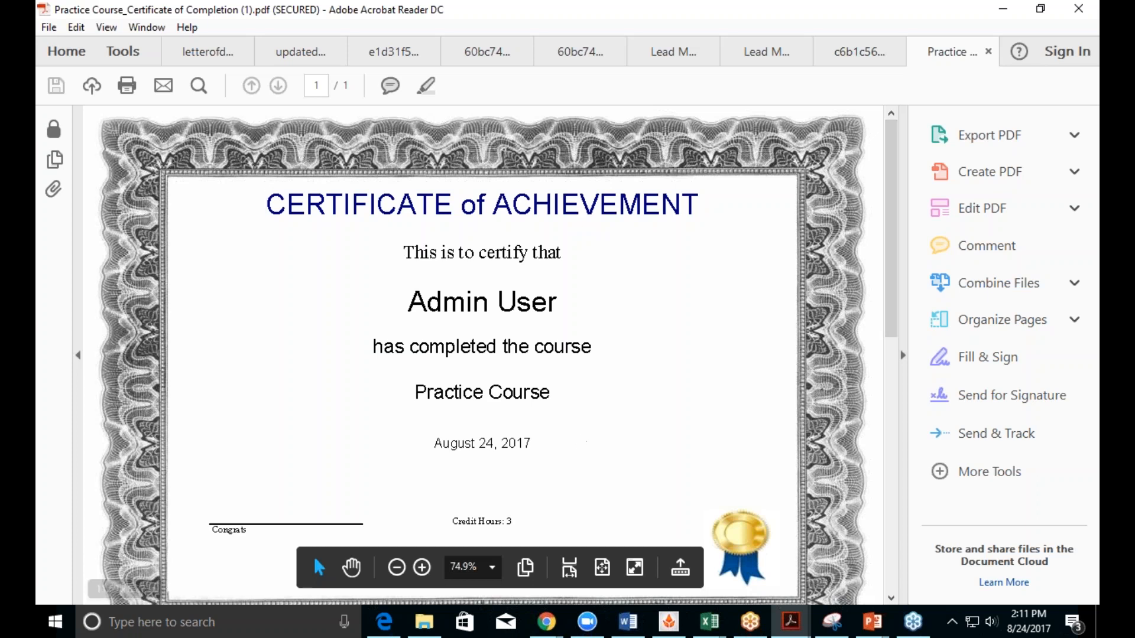
Step: Review the certificate PDF, close only its tab, and minimize Acrobat Reader
scroll(894, 300, "down", 2)
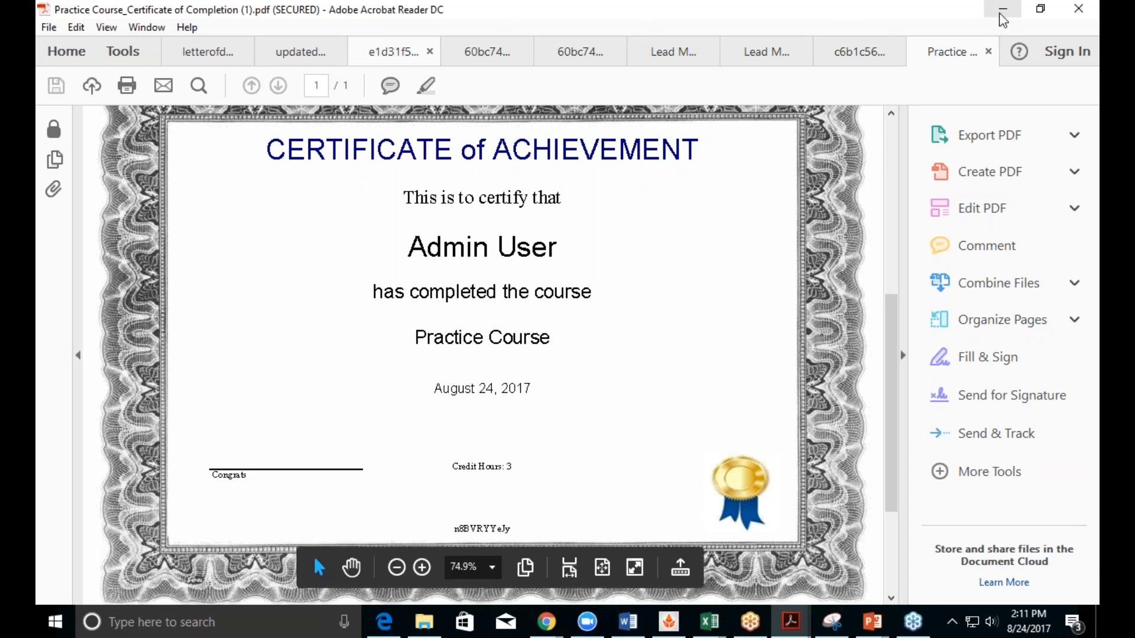
left_click(1075, 14)
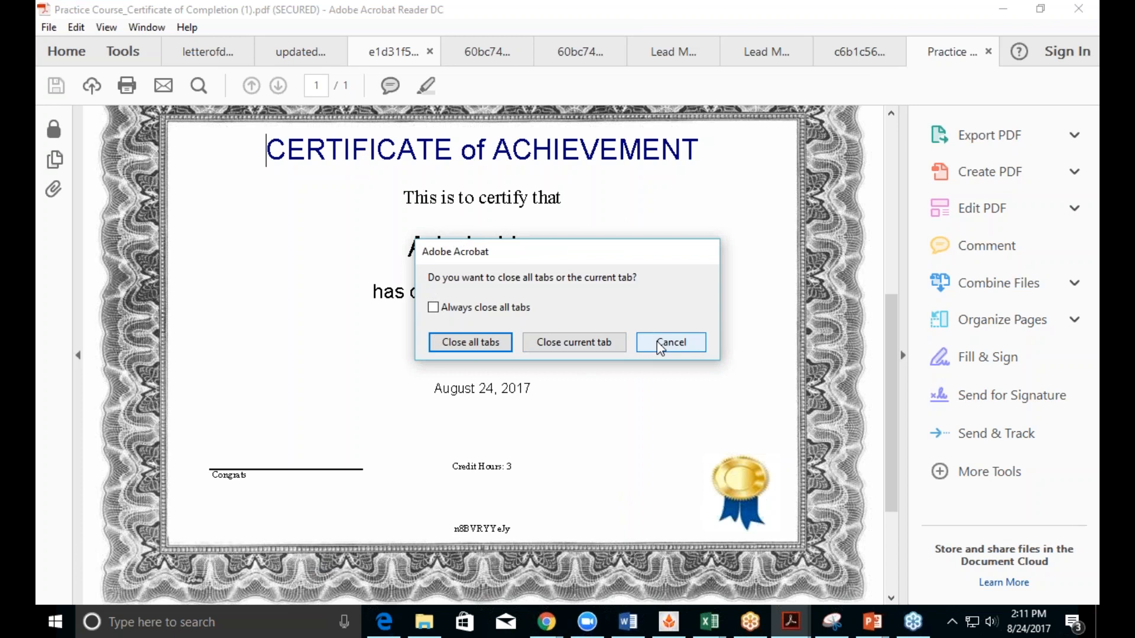
left_click(543, 345)
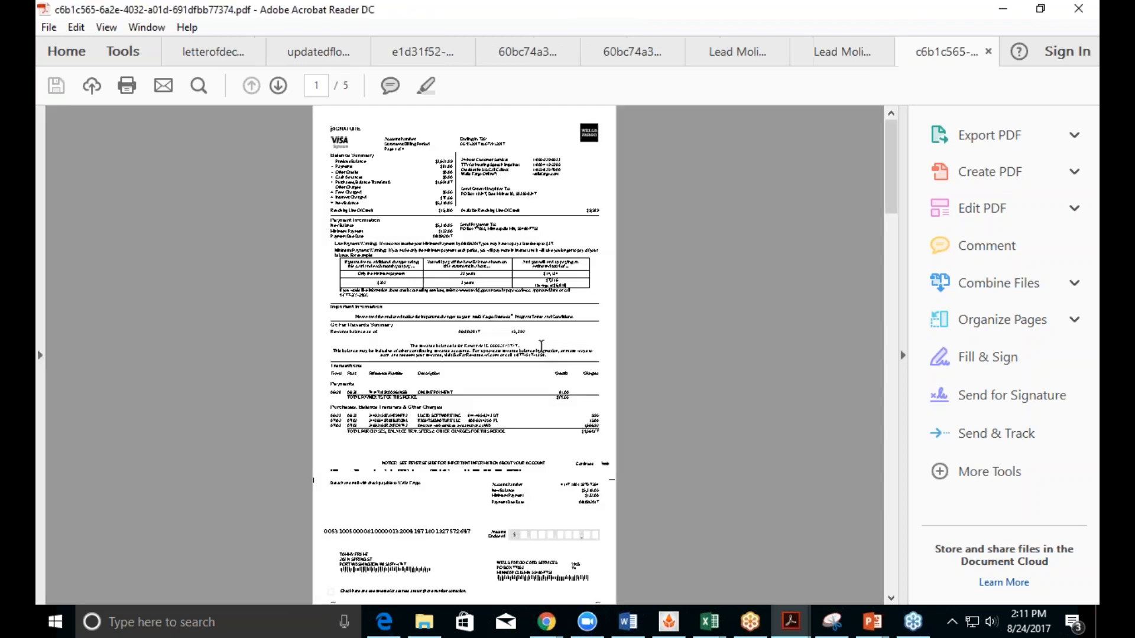
left_click(1004, 9)
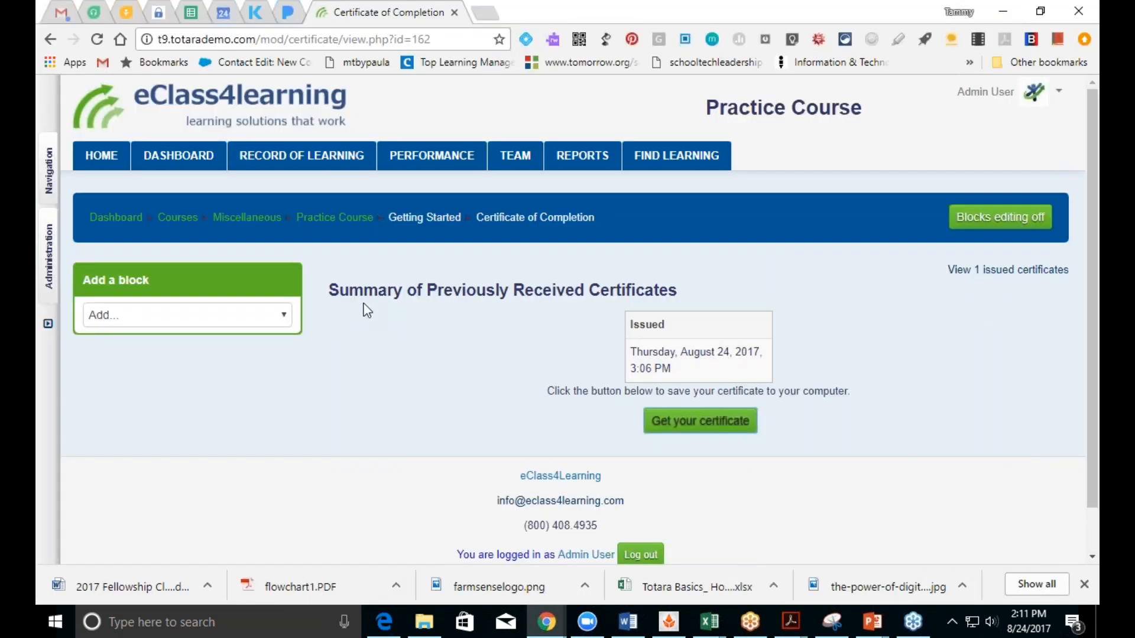
Step: Back on Practice Course, move Course Evaluation below Practice Quiz
left_click(335, 218)
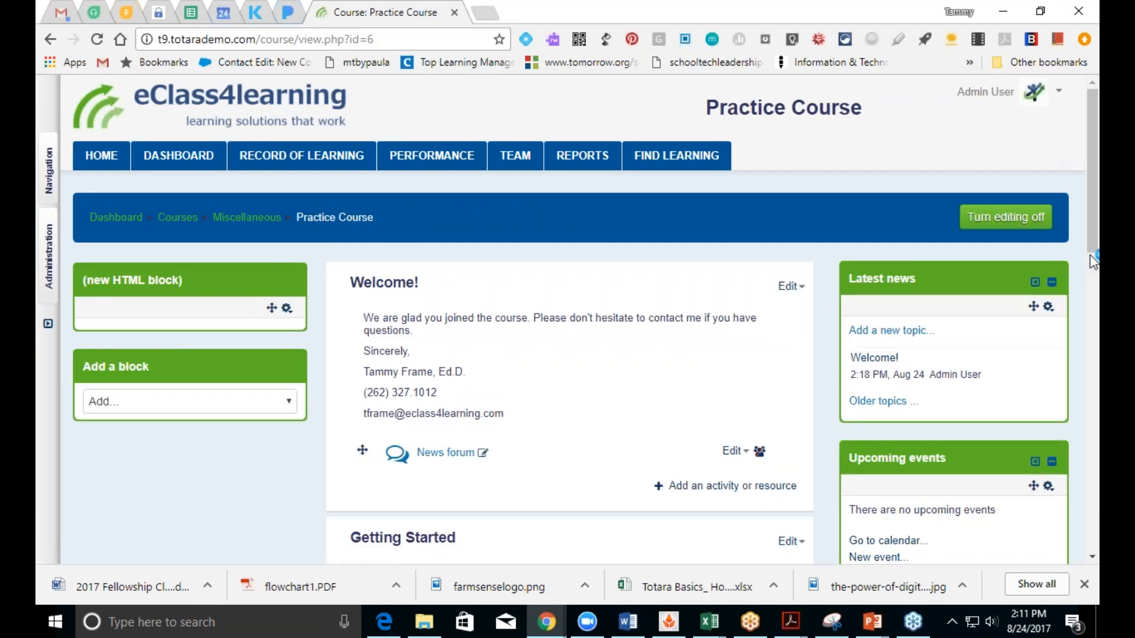
left_click_drag(1093, 260, 1093, 501)
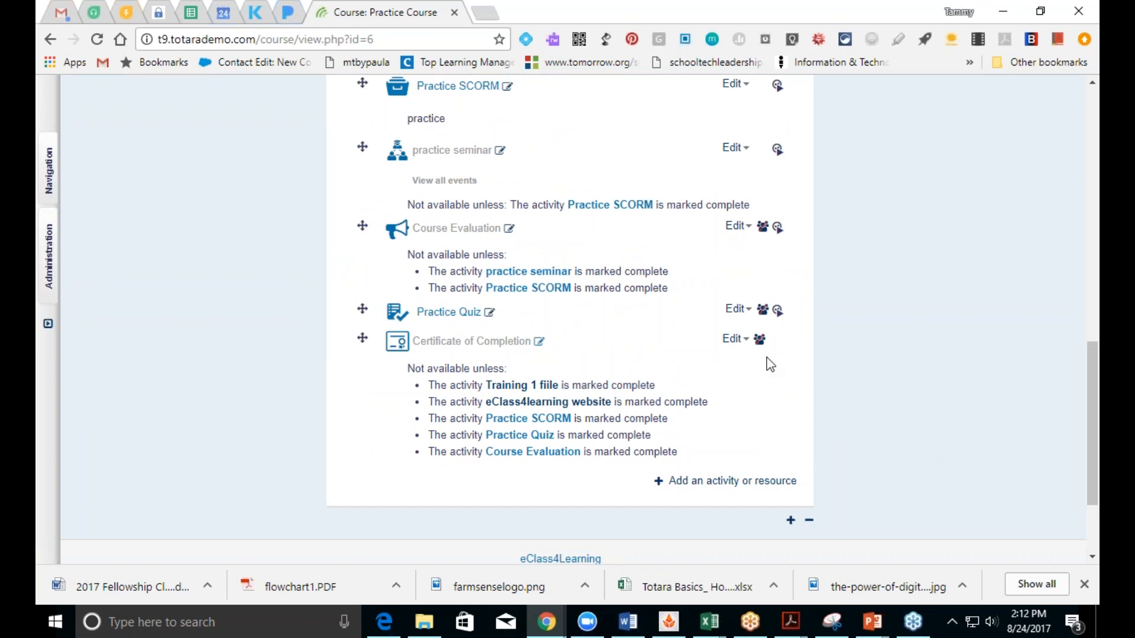
left_click_drag(362, 226, 375, 326)
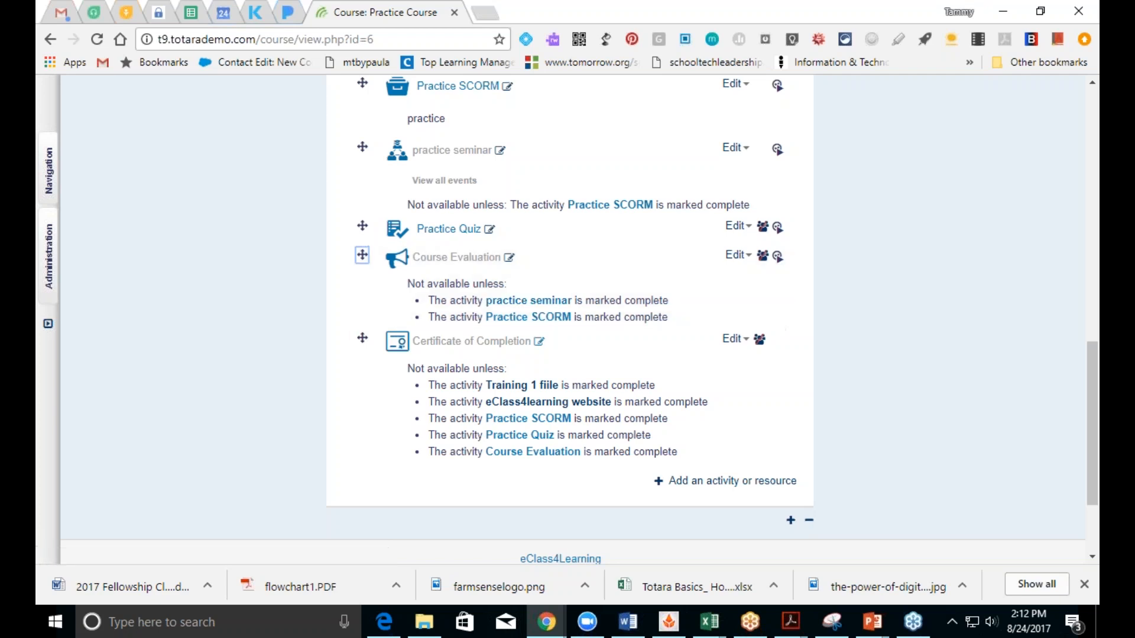
Step: Add a topic section, then remove the extra Topic 2 section
left_click(791, 521)
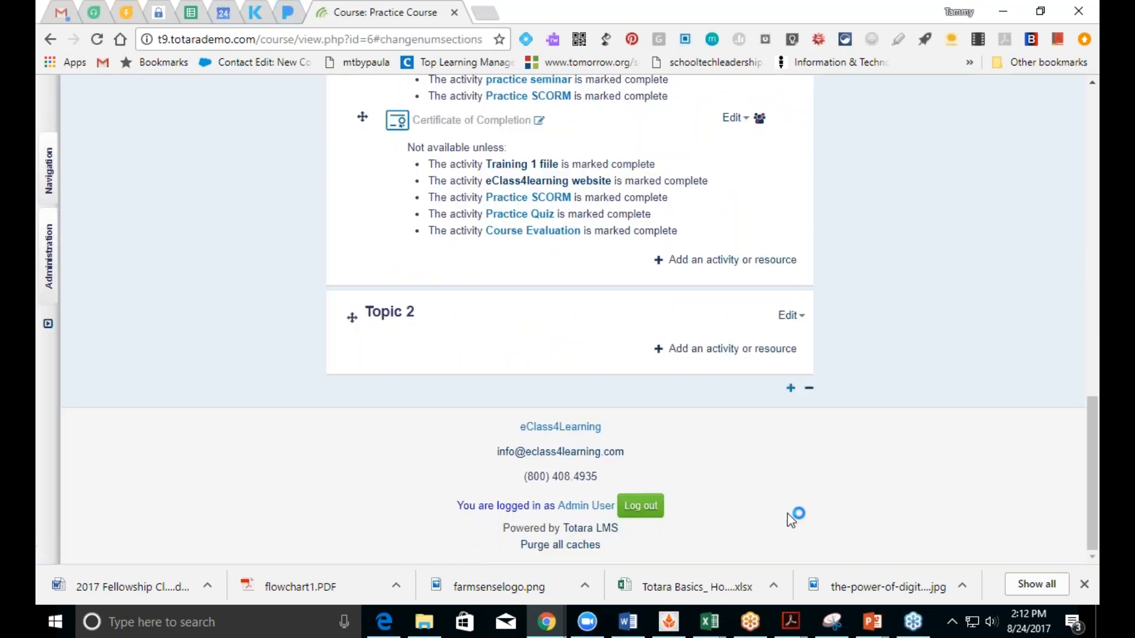
left_click(807, 389)
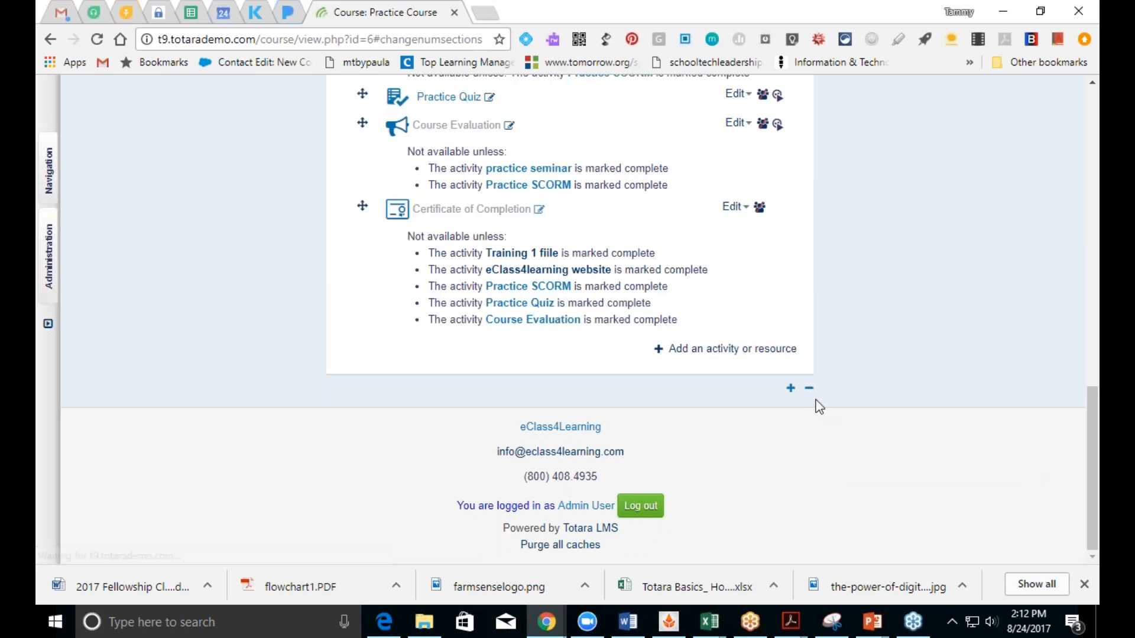
left_click_drag(1093, 449, 1091, 187)
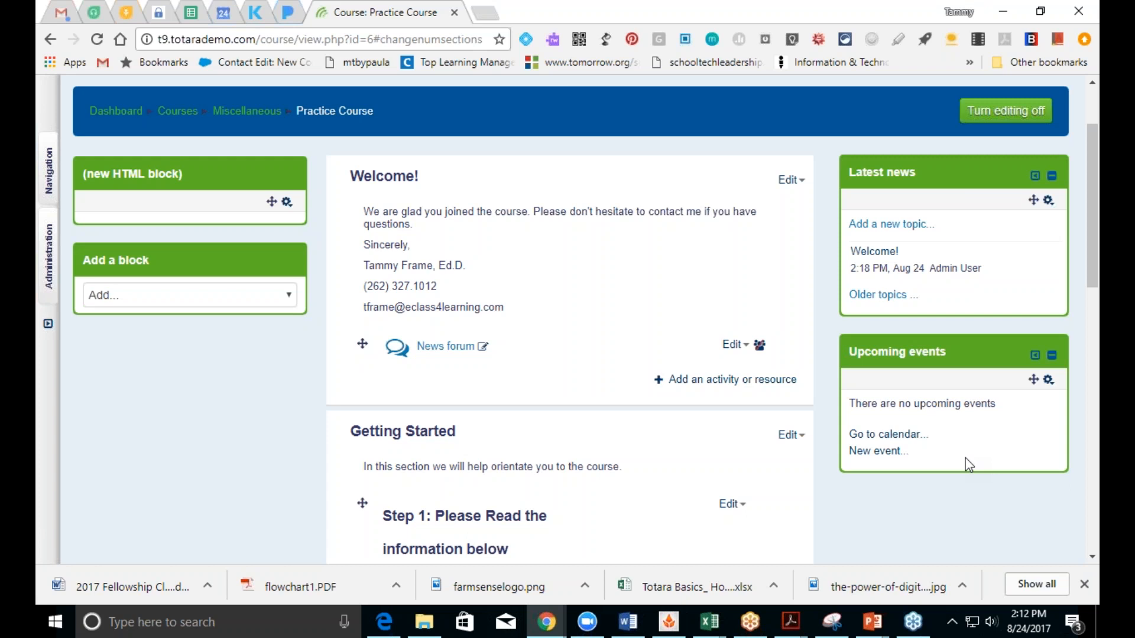
Step: Load eclass4learning.com in a new tab and go to its Upcoming Webinars page
left_click(487, 13)
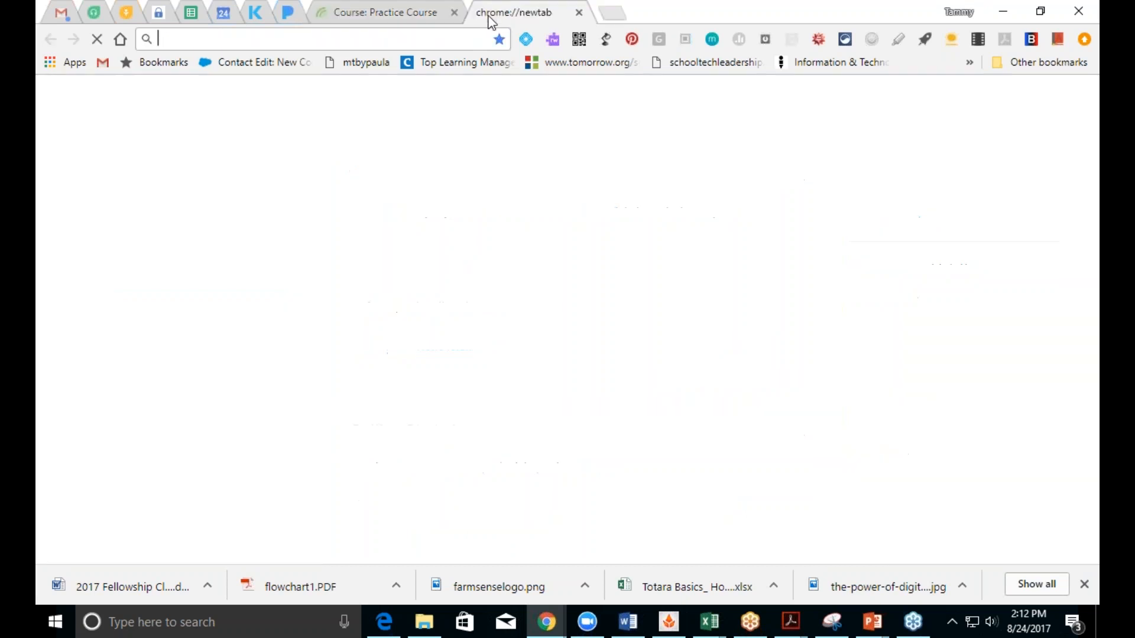
type("www")
key("Return")
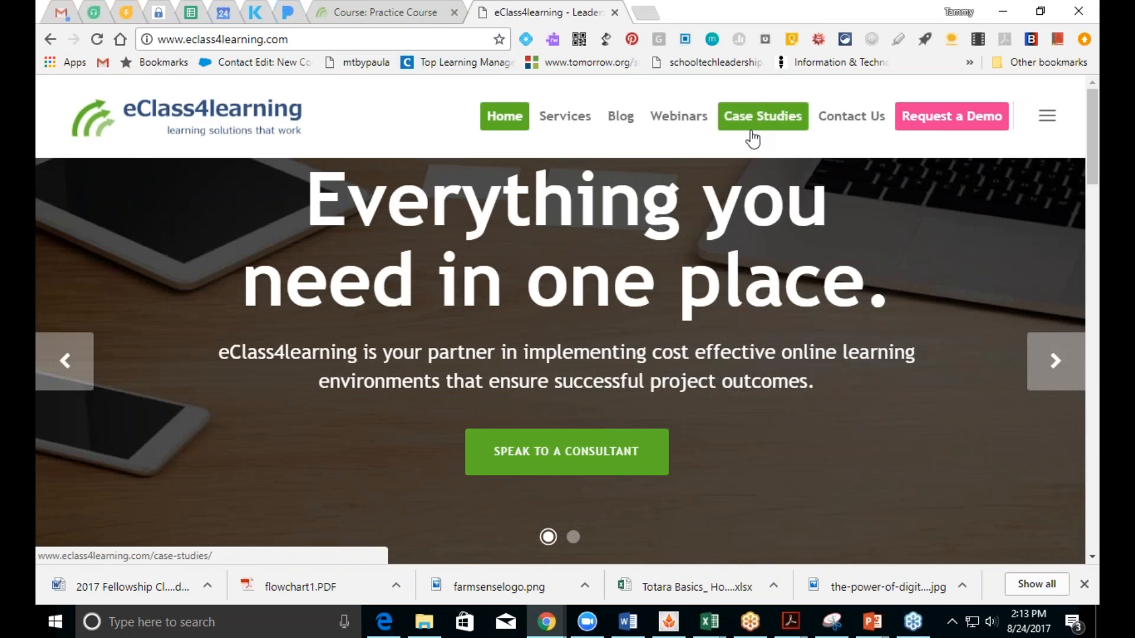
left_click(679, 117)
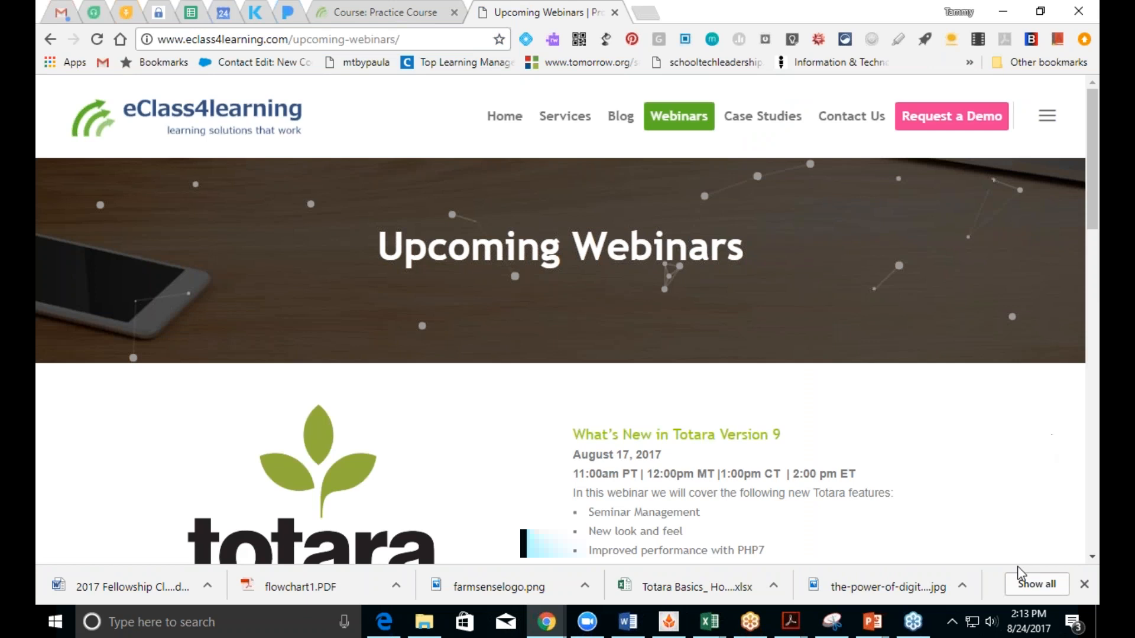
left_click(1091, 558)
scroll(1091, 558, "down", 10)
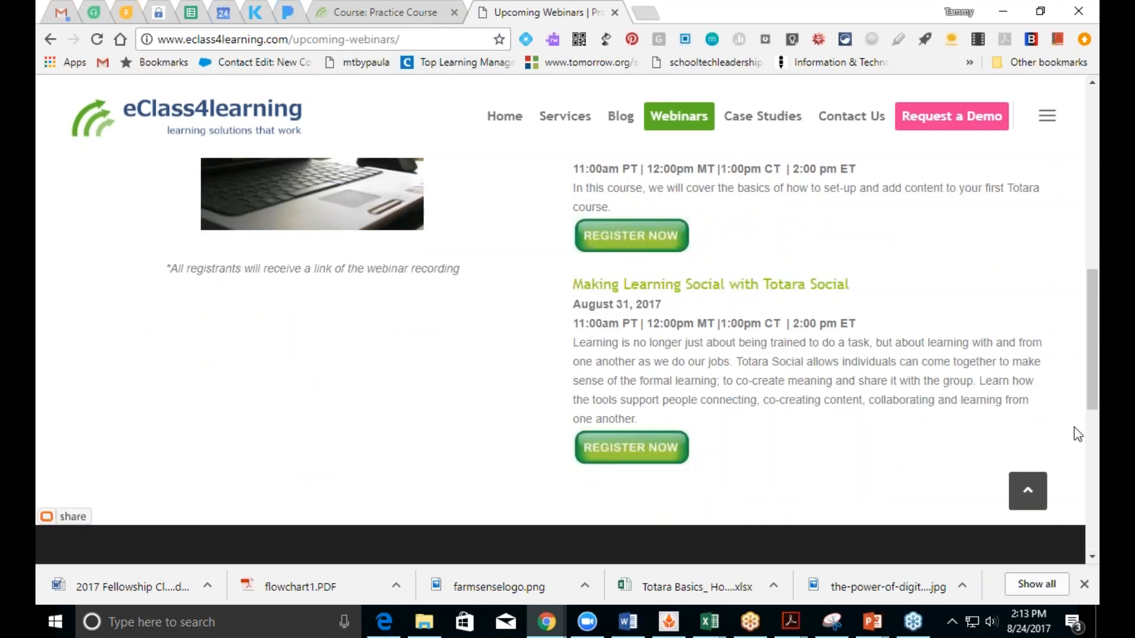
mouse_move(1094, 407)
left_mouse_down()
mouse_move(1094, 382)
mouse_move(1095, 400)
left_mouse_up()
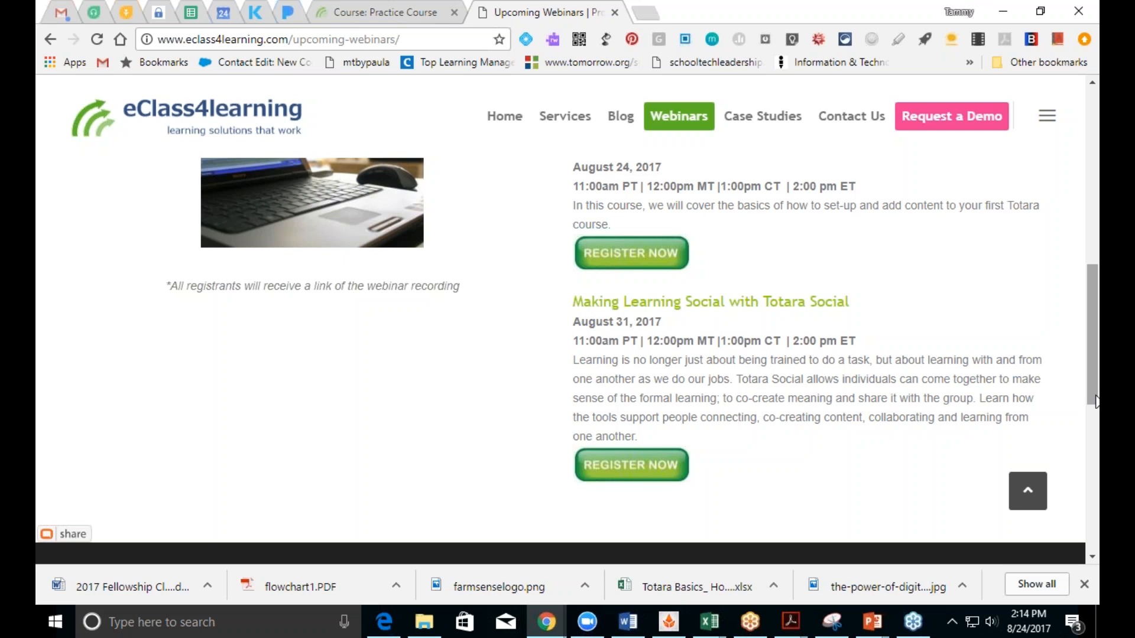
left_click(1083, 39)
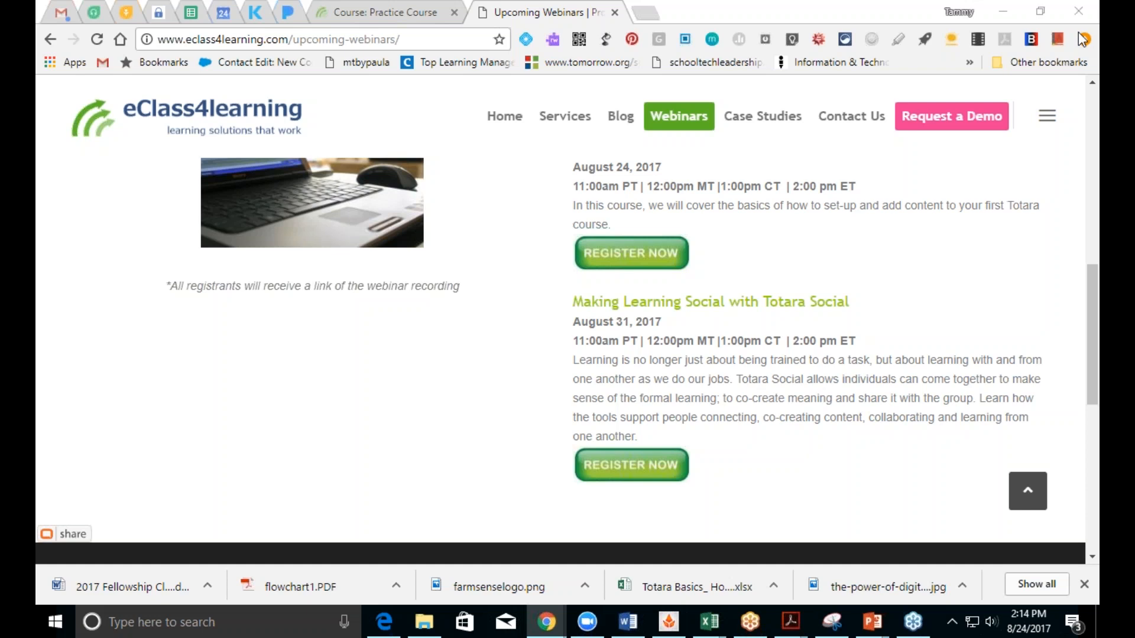